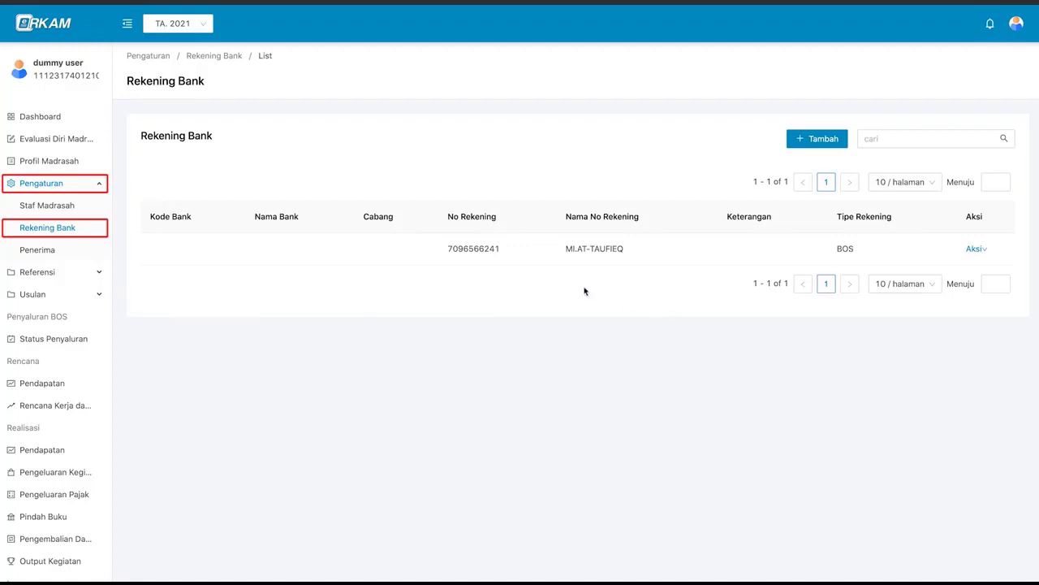
- Change the existing BOS account's bank to 009 - BANK BNI and save the edit
mouse_move(976, 256)
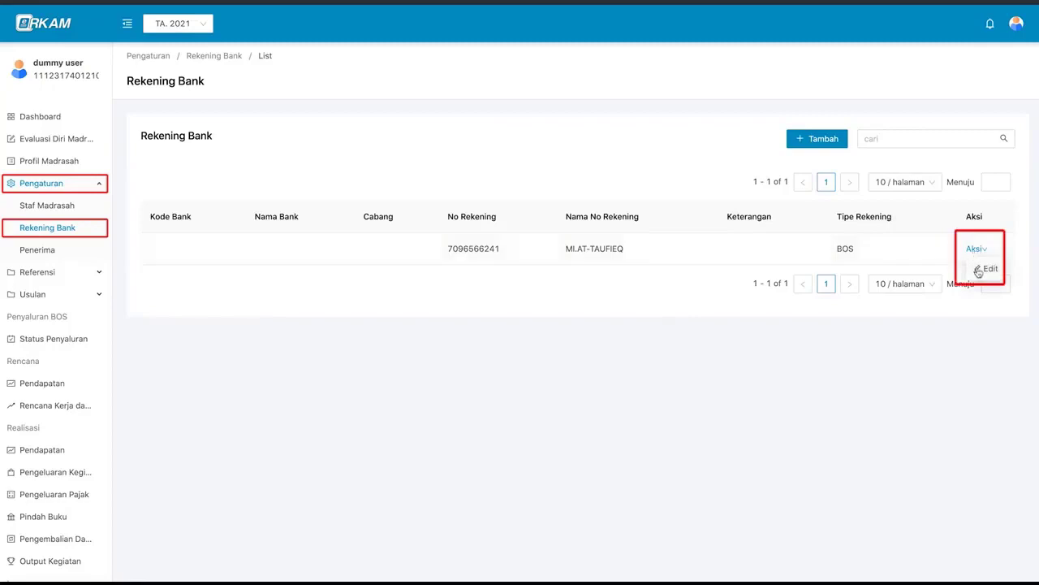
left_click(984, 269)
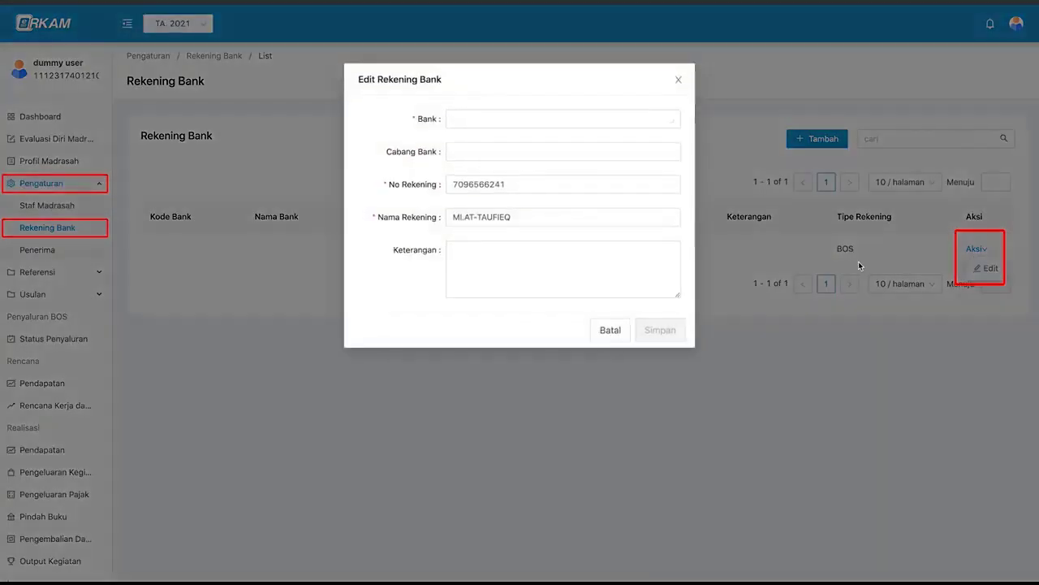
left_click(612, 122)
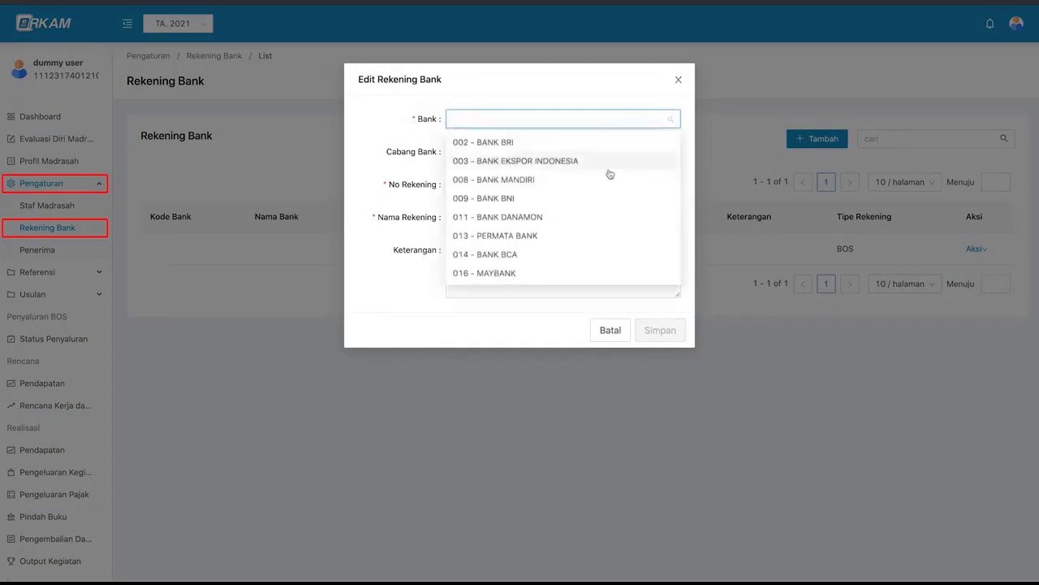
left_click(608, 201)
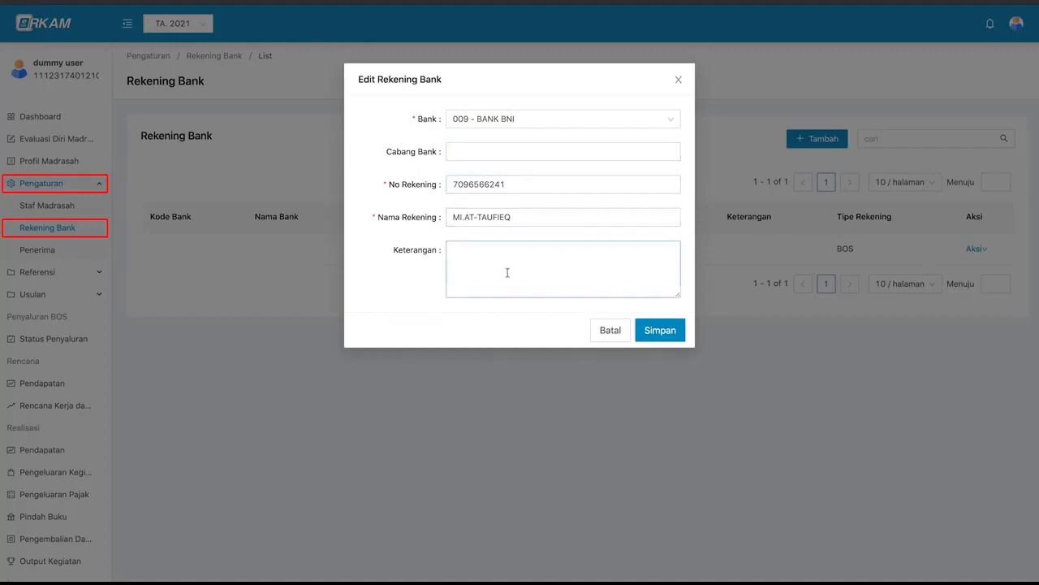
left_click(557, 279)
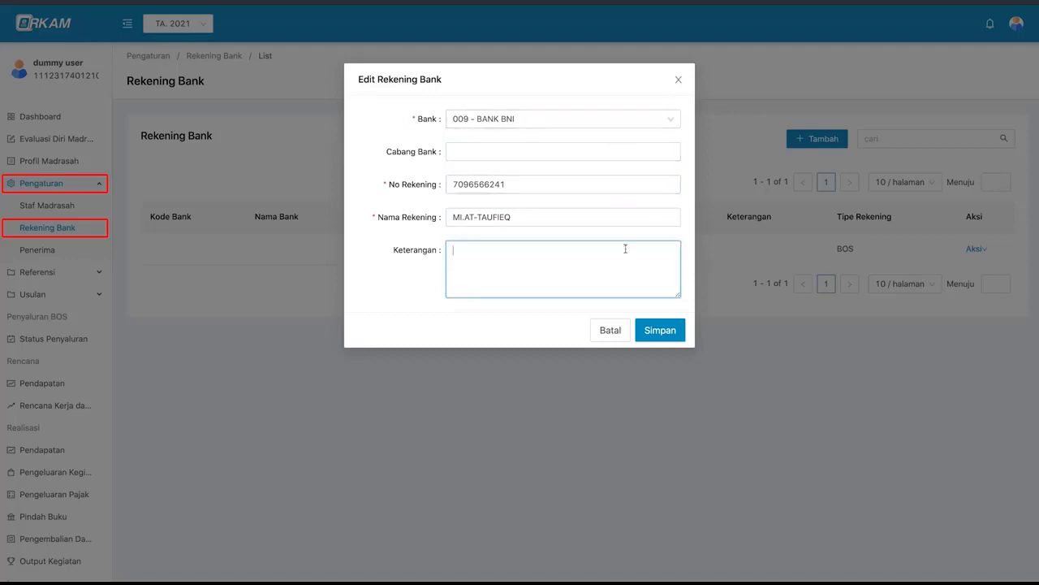
left_click(656, 331)
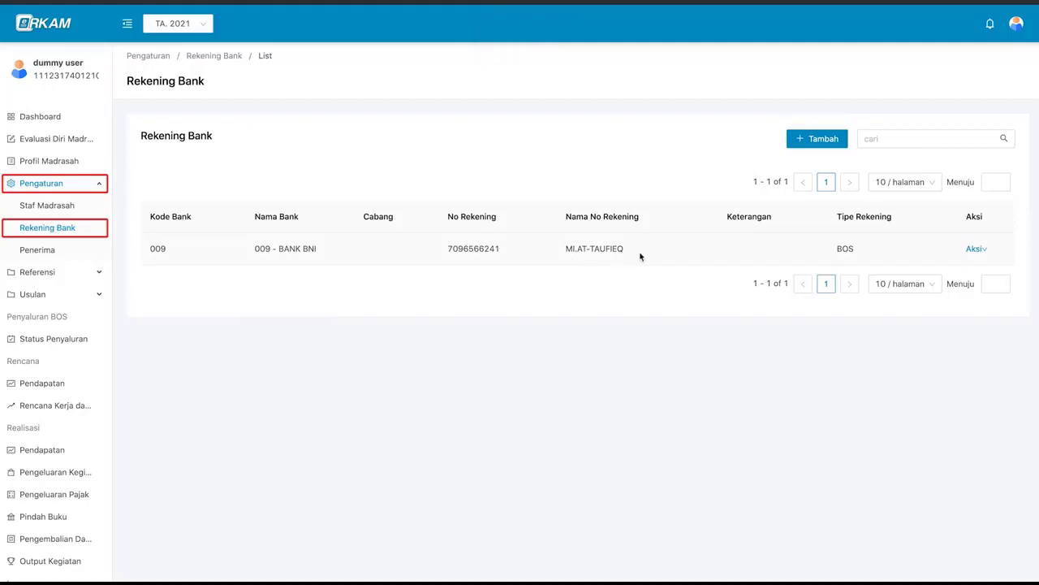
left_click(812, 143)
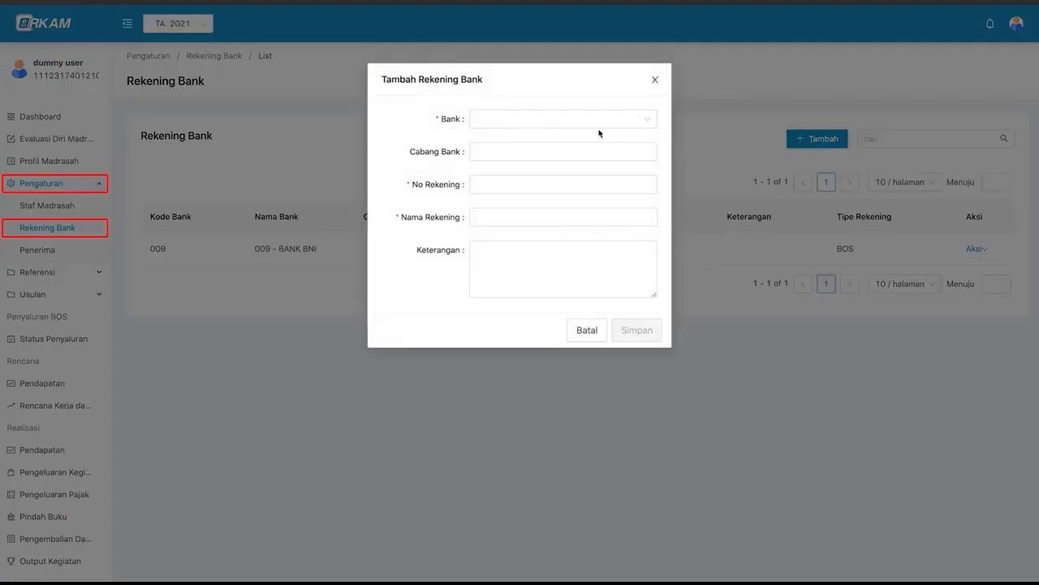
- Save a 002 - BANK BRI account, branch pasar minggu, named mis at taufiq, with its account number
left_click(602, 125)
scroll(597, 209, "down", 5)
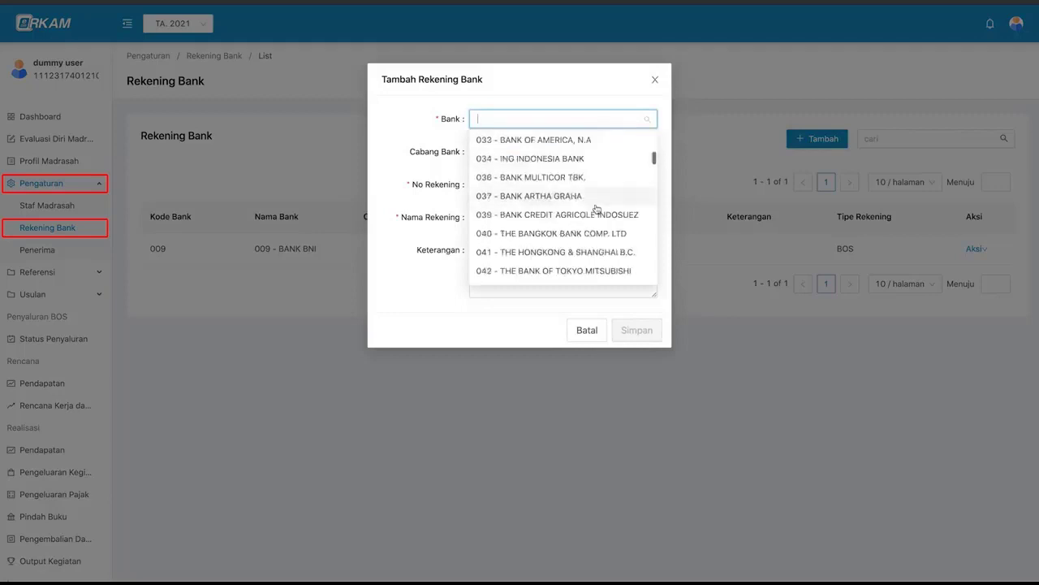
left_click(571, 152)
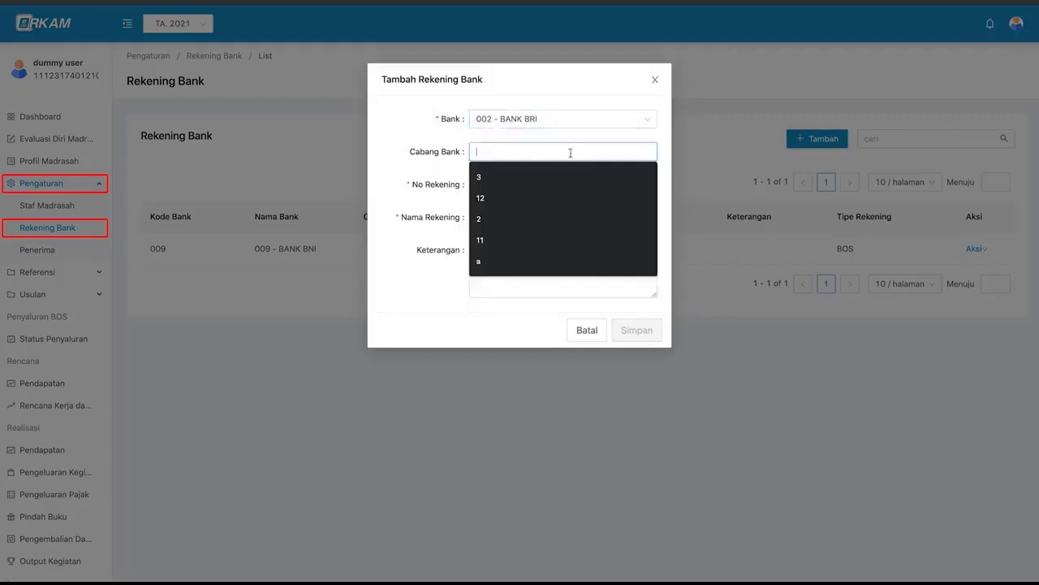
type("pasar minggu")
left_click(557, 184)
left_click(543, 218)
type("mis at taufiq")
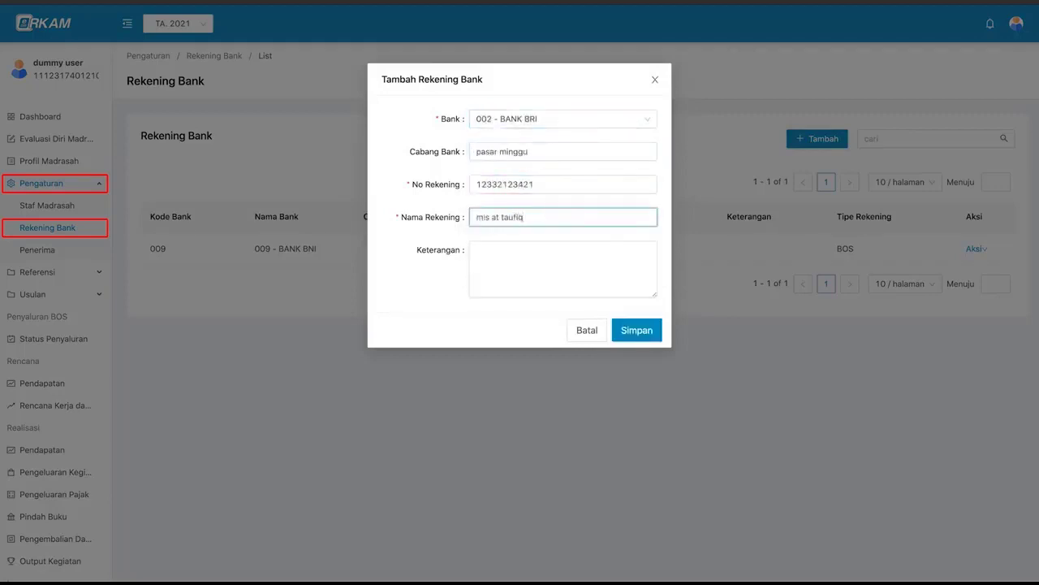
left_click(537, 271)
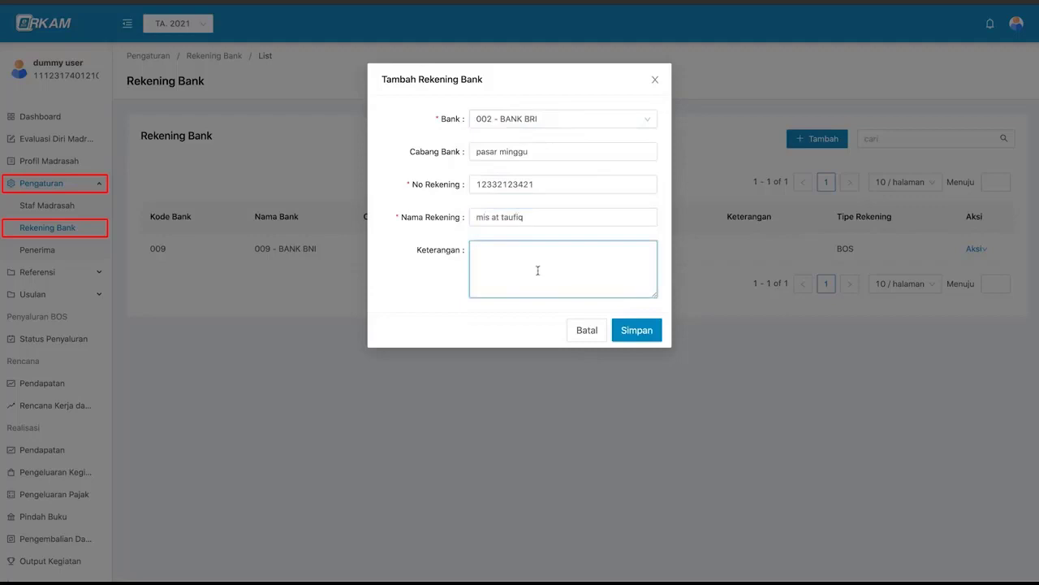
left_click(638, 332)
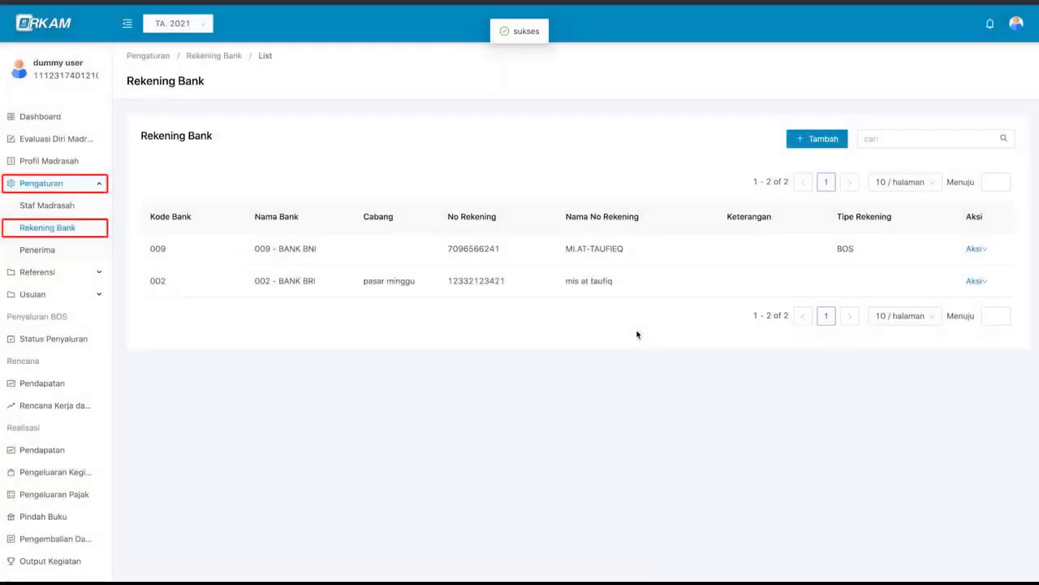
left_click(884, 139)
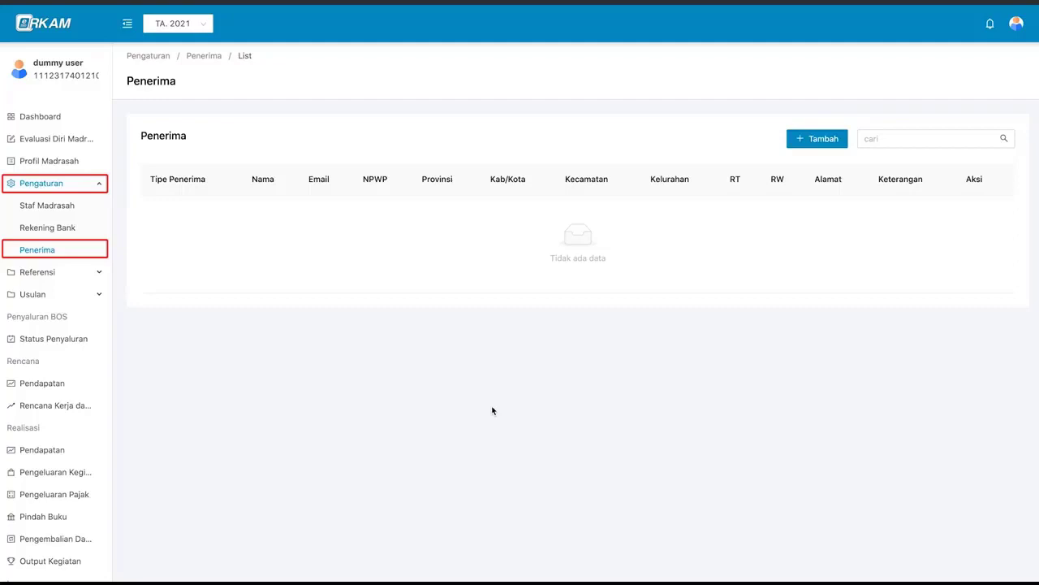
- Start a new Individu recipient and fill in the recipient's name, e-mail and NPWP number
left_click(837, 143)
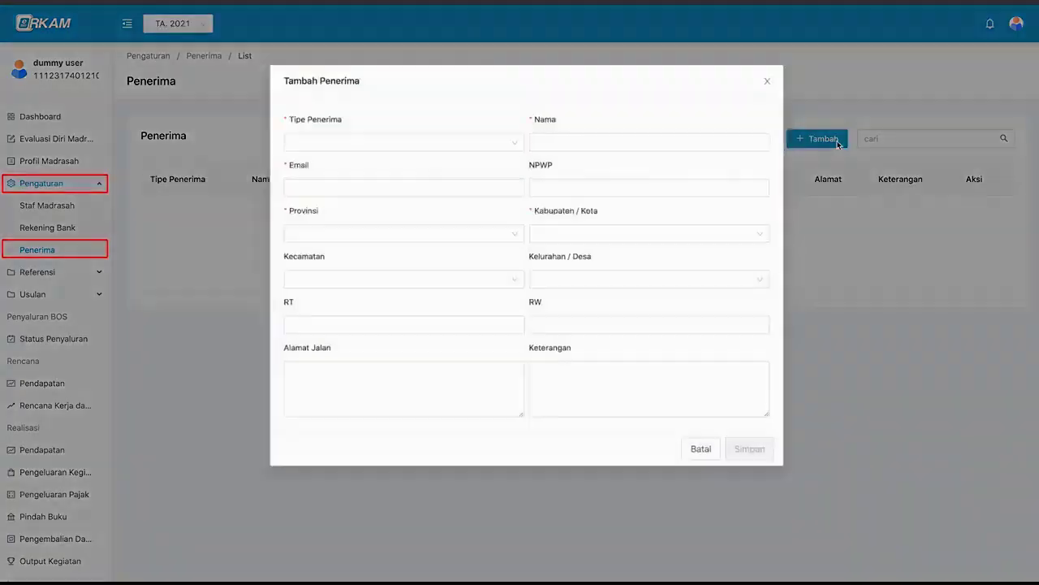
left_click(535, 166)
left_click(496, 141)
left_click(498, 121)
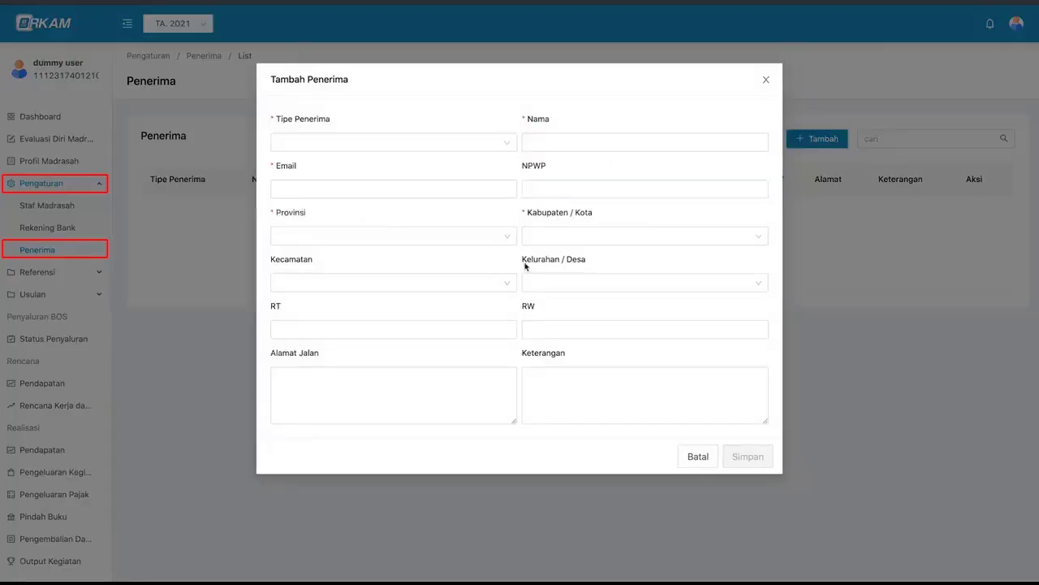
left_click(447, 141)
left_click(446, 189)
left_click(554, 142)
type("susi")
left_click(483, 190)
key("Tab")
- Set the recipient's region to DKI Jakarta, Kota Jakarta Barat, Grogol Petamburan, Tomang
left_click(398, 236)
type("jaka")
left_click(399, 260)
left_click(563, 236)
left_click(566, 321)
left_click(463, 283)
left_click(454, 362)
left_click(552, 283)
left_click(552, 345)
- Enter the RT number and street address, then save the recipient
left_click(485, 330)
type("3")
key("Tab")
left_click(484, 375)
left_click(583, 385)
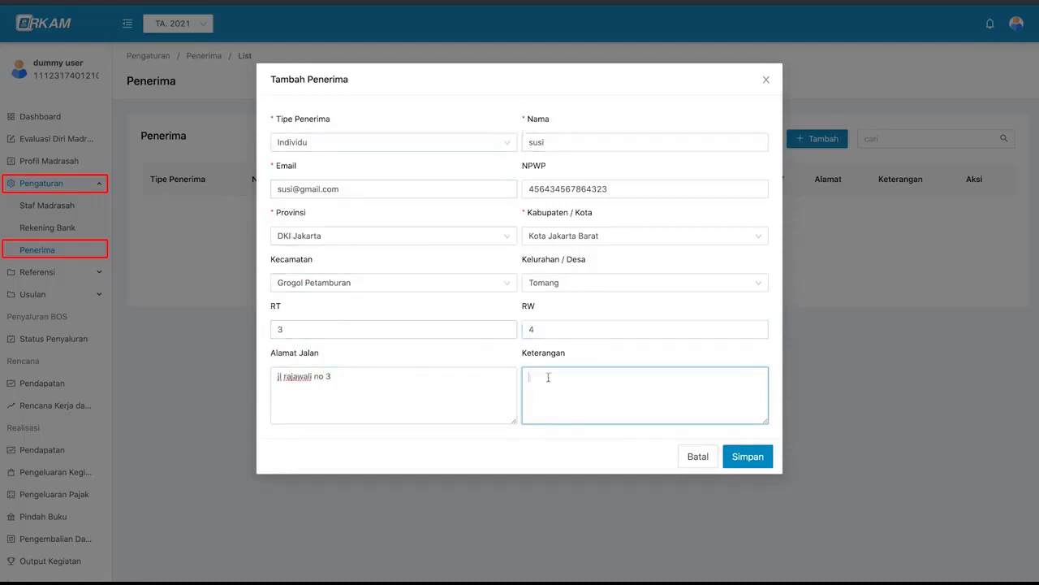
left_click(746, 459)
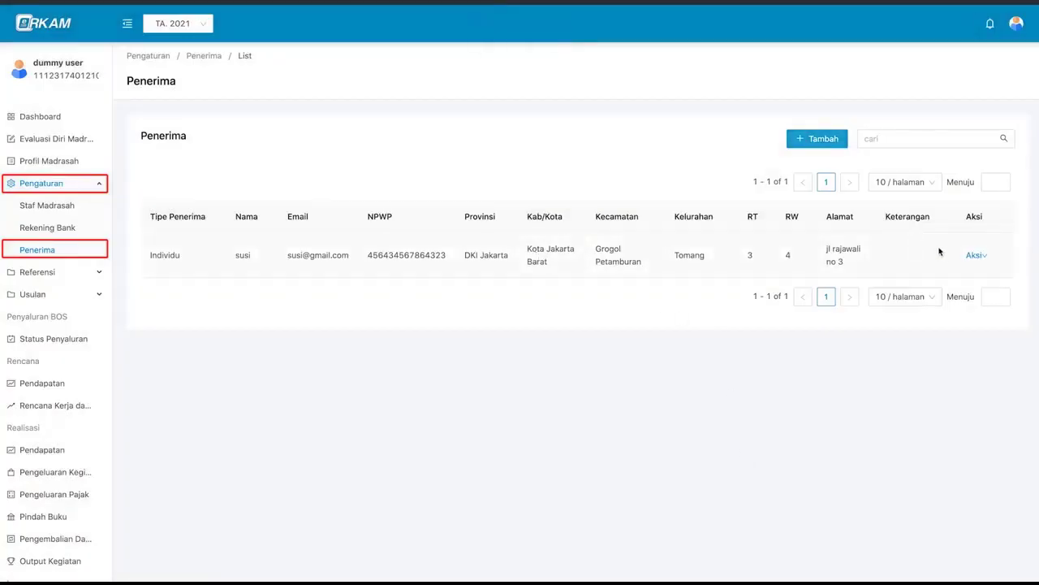
- Link a BANK BRI account with its account number to the recipient and save it
mouse_move(976, 256)
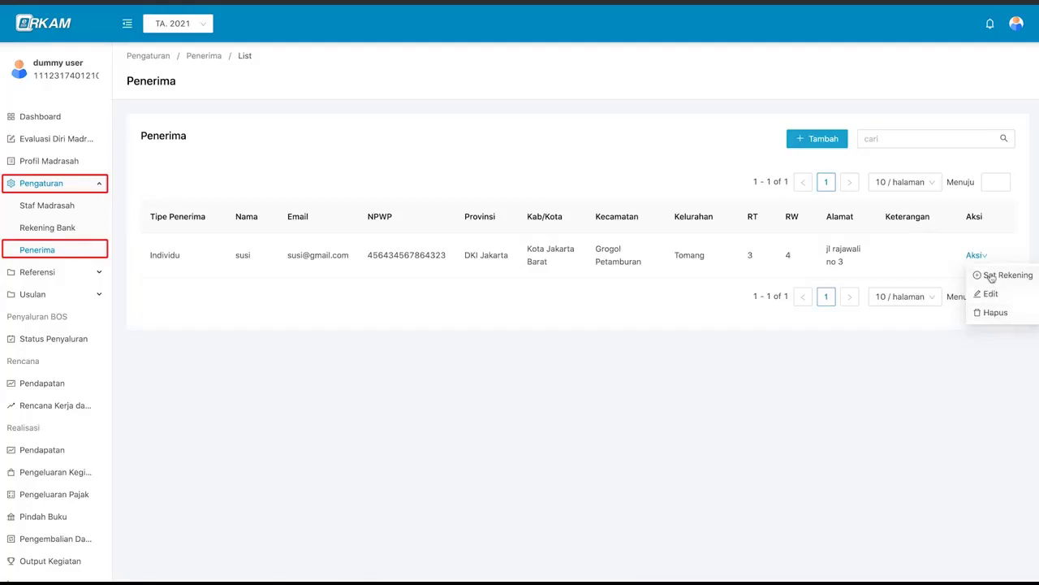
left_click(1005, 281)
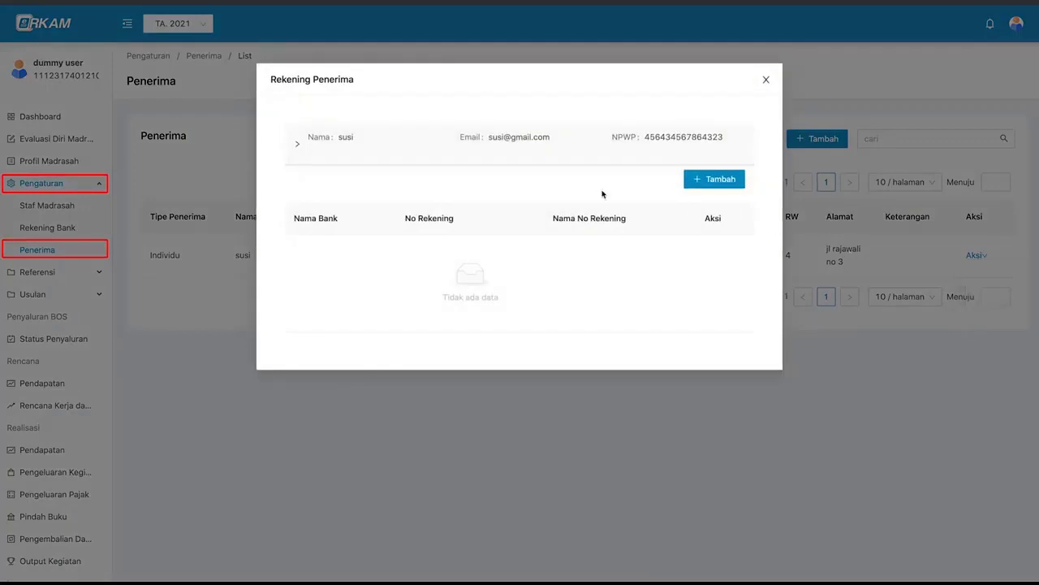
left_click(719, 181)
left_click(591, 162)
scroll(580, 249, "down", 2)
left_click(338, 183)
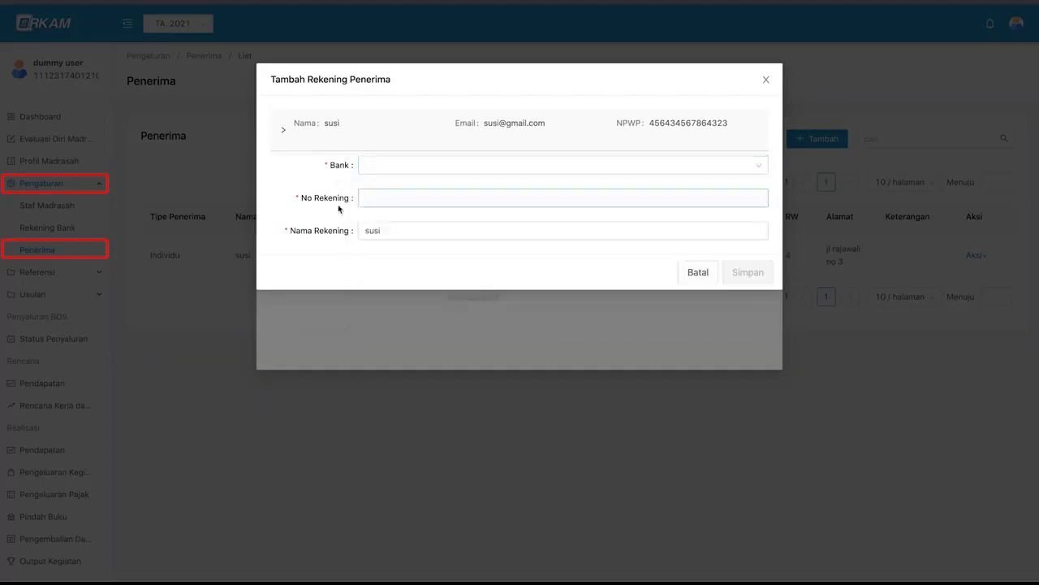
left_click(370, 166)
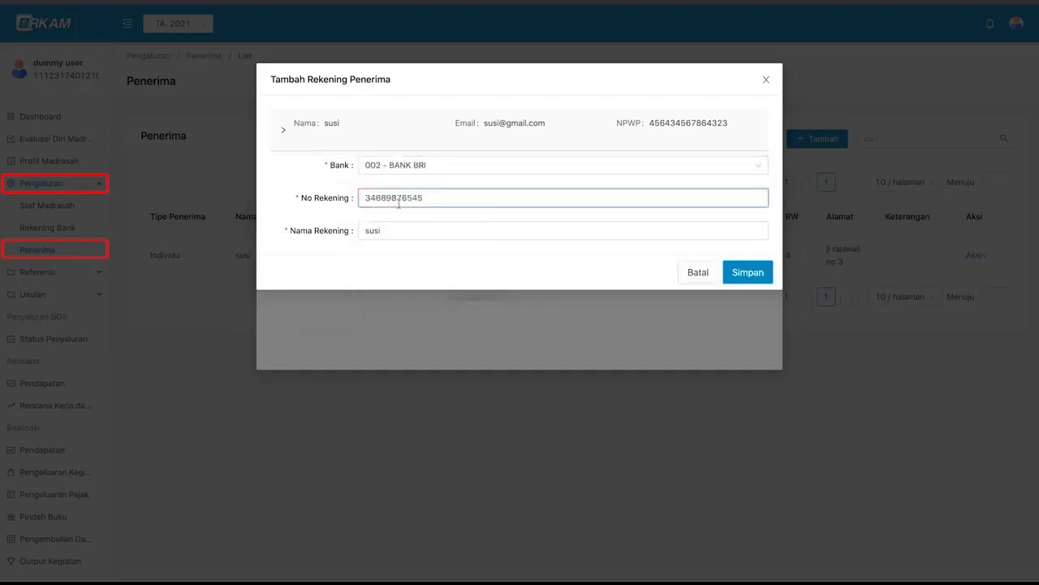
left_click(430, 232)
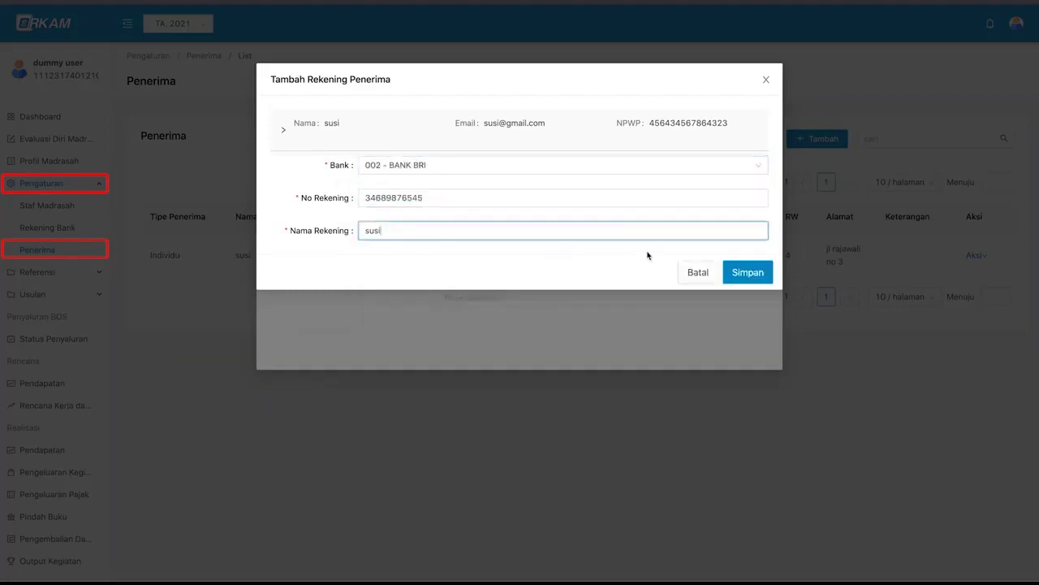
left_click(743, 275)
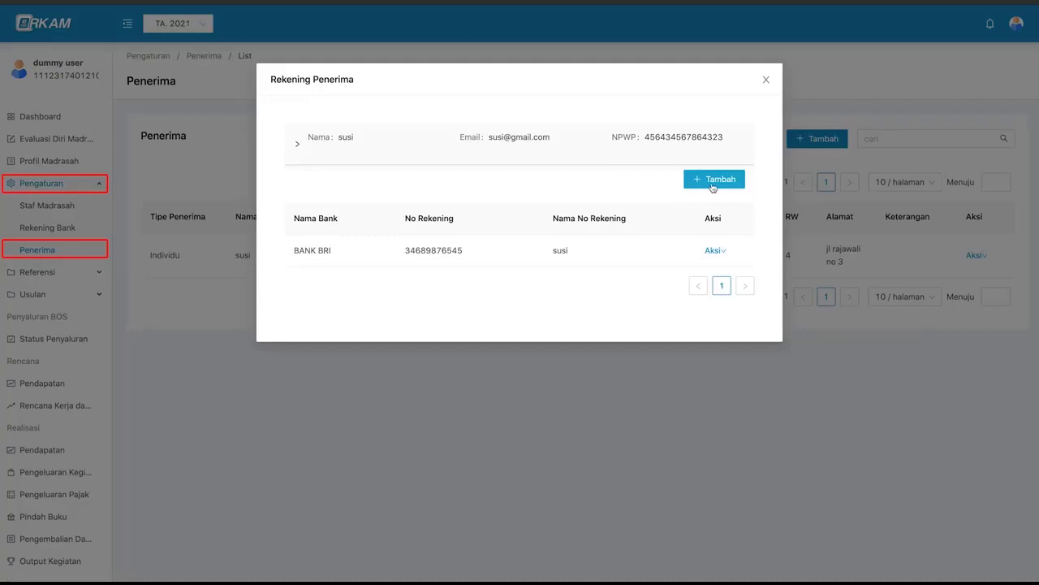
- Add a second recipient account at BANK MANDIRI with its account number and save it
left_click(715, 179)
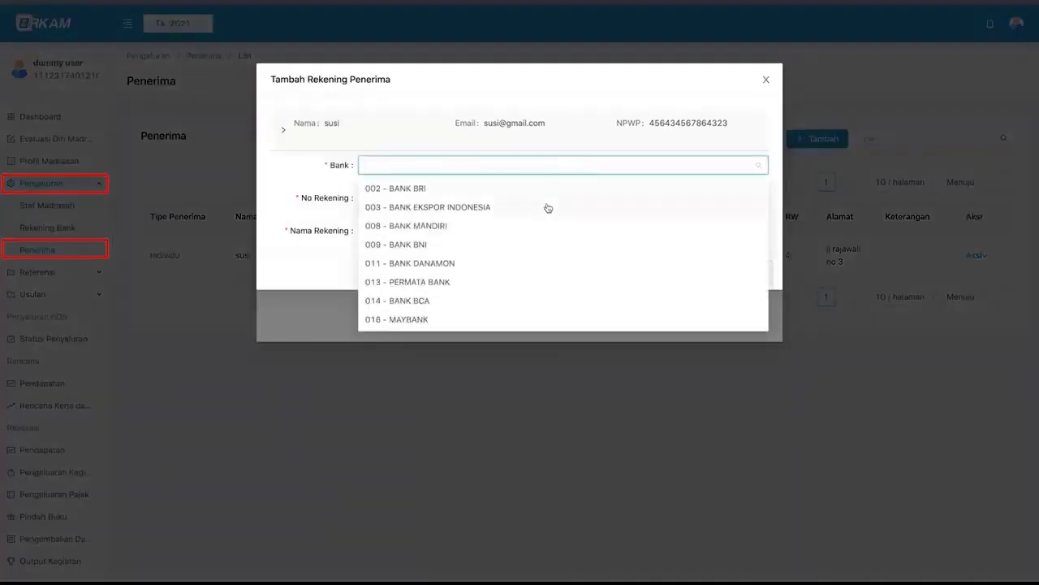
left_click(422, 225)
left_click(515, 199)
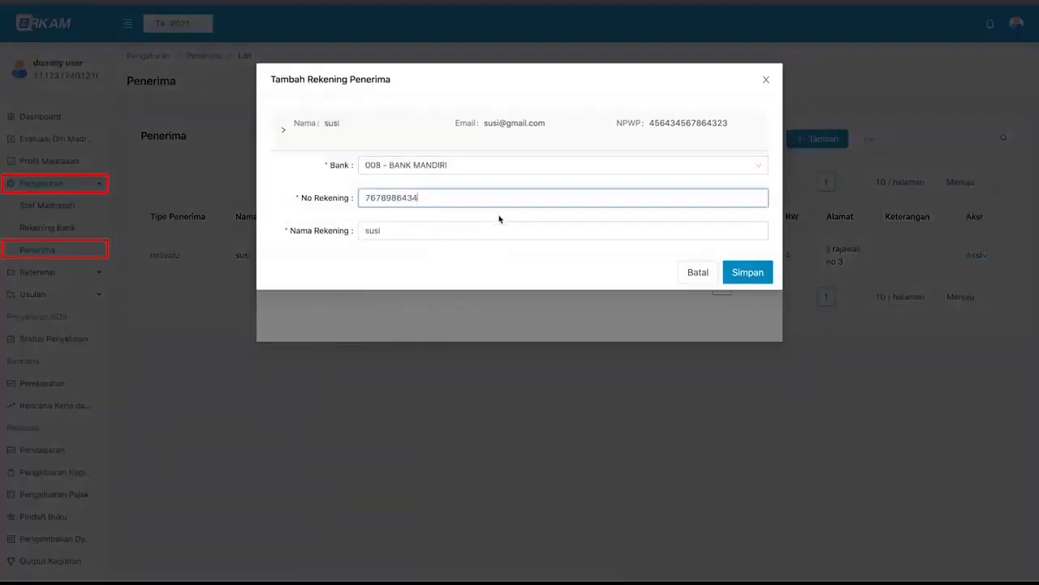
left_click(738, 273)
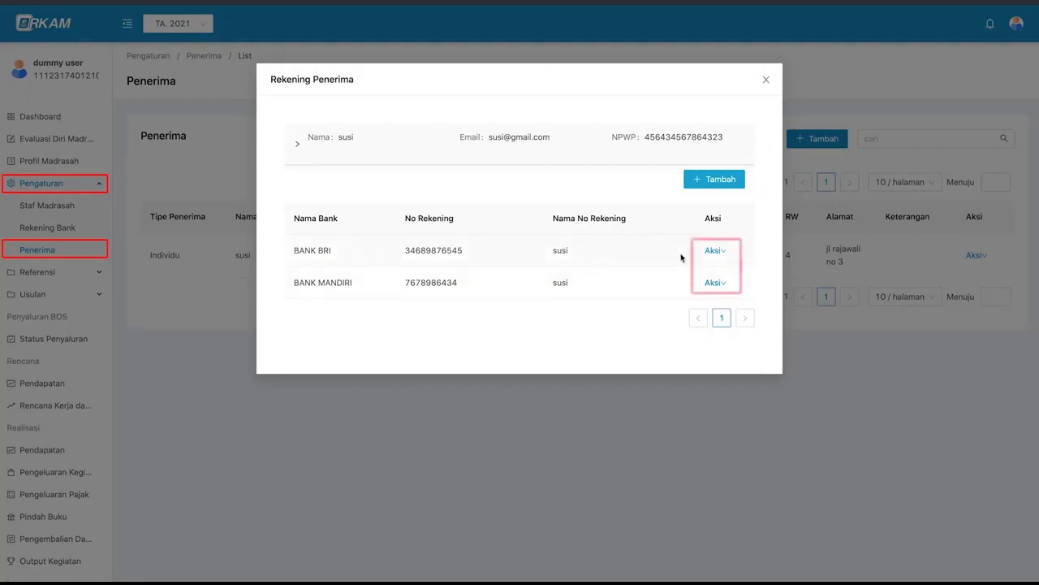
mouse_move(711, 253)
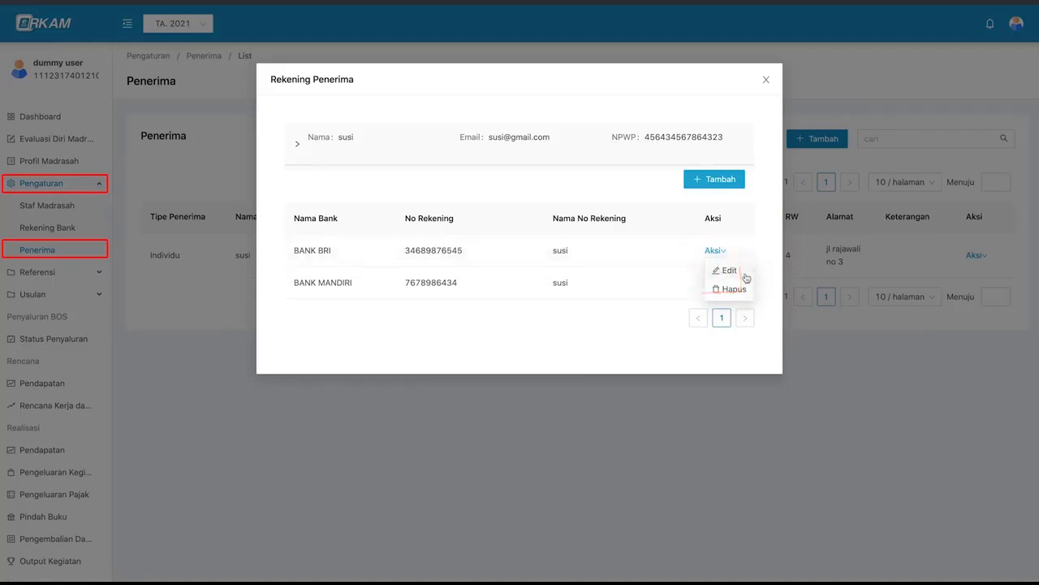
- Append the digit 7 to the BANK BRI account number and save the correction
left_click(743, 276)
left_click(469, 198)
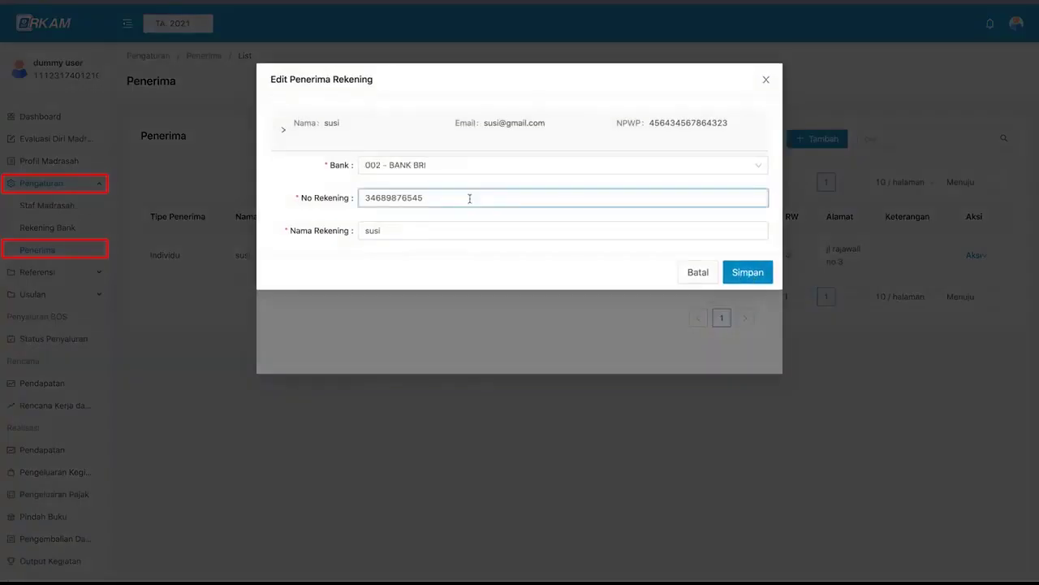
type("7")
left_click(747, 272)
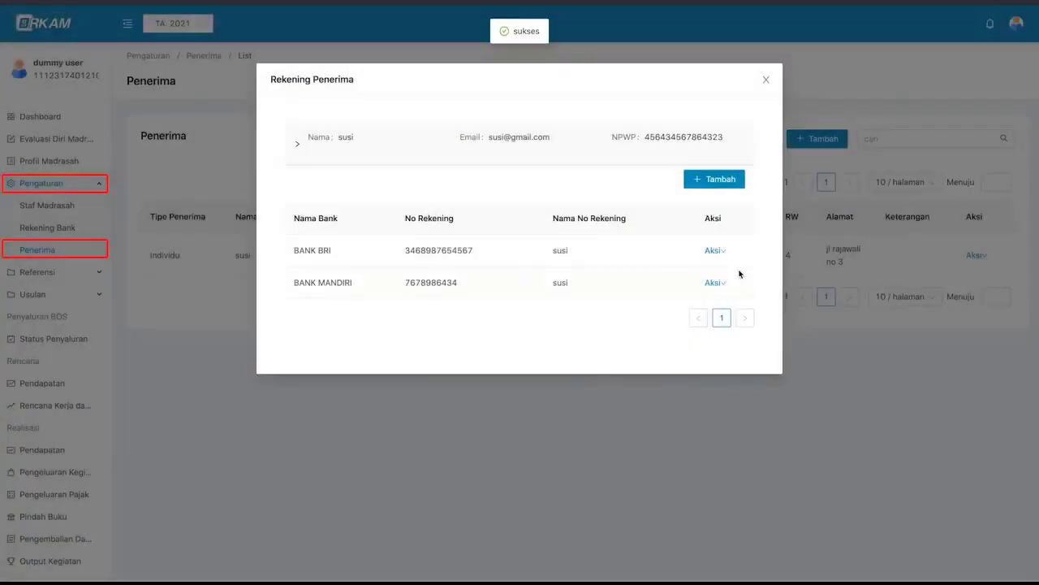
- Delete the BANK MANDIRI account, confirm, and close the recipient's account list
left_click(717, 283)
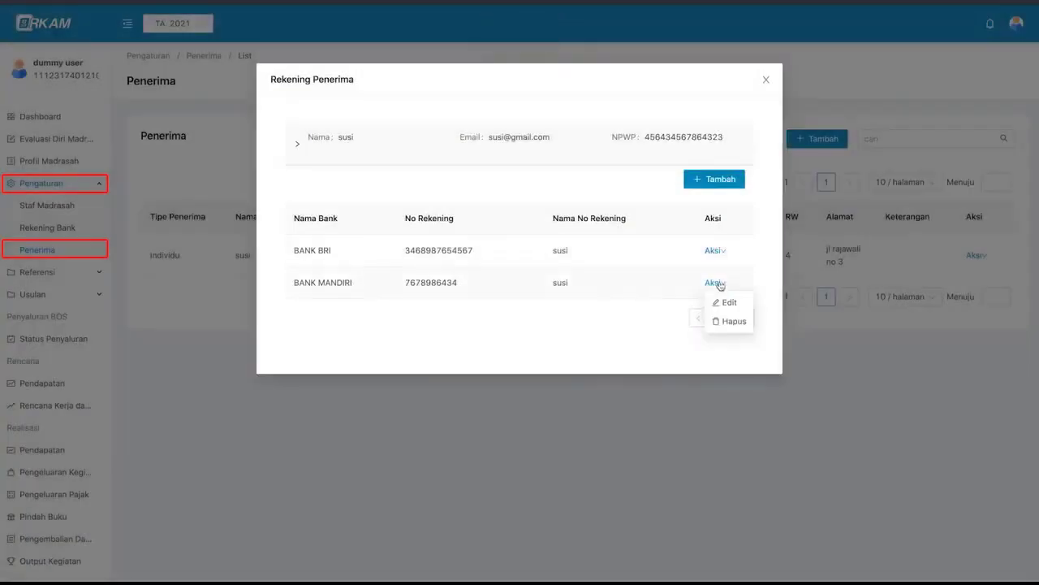
left_click(741, 323)
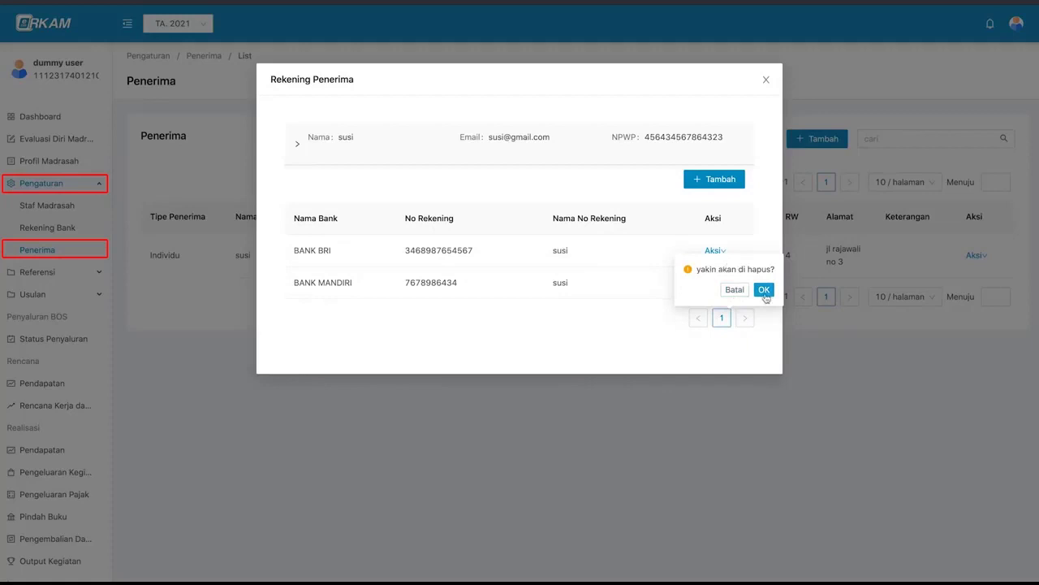
left_click(764, 290)
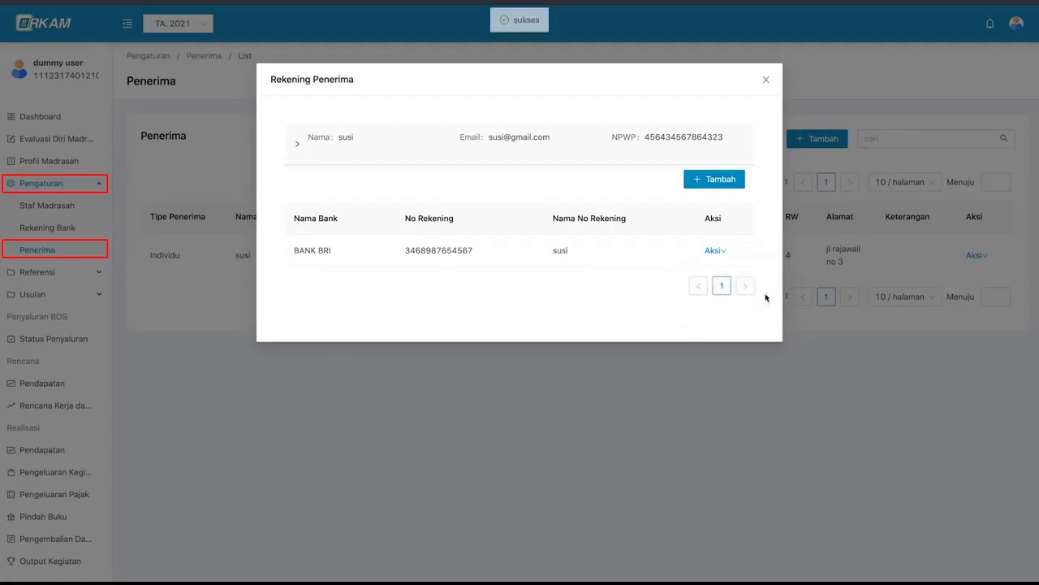
left_click(765, 80)
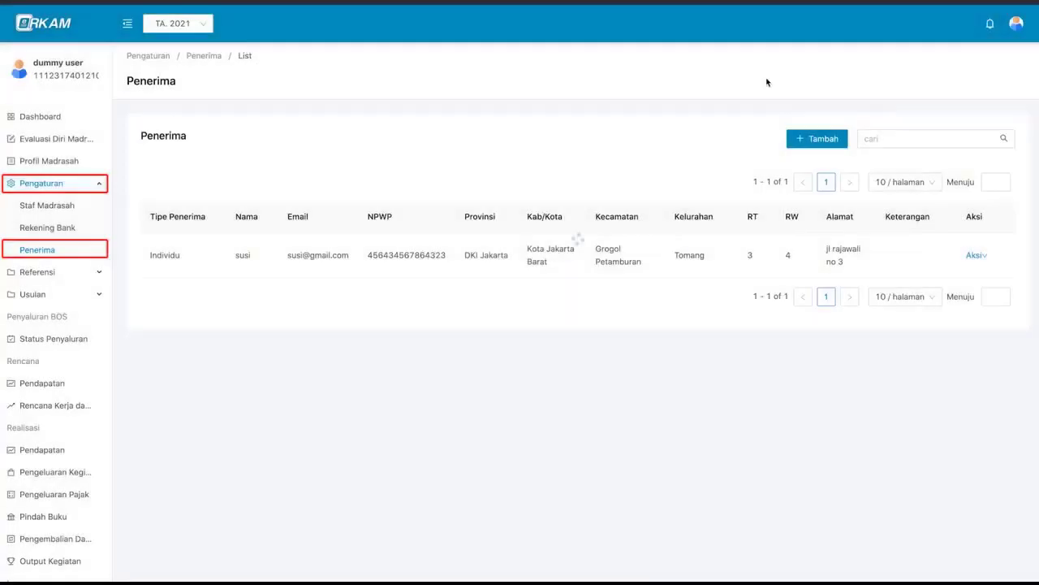
- Edit the recipient's address to Kota Jakarta Utara, Tanjung Priok district and sub-district, and save
left_click(971, 255)
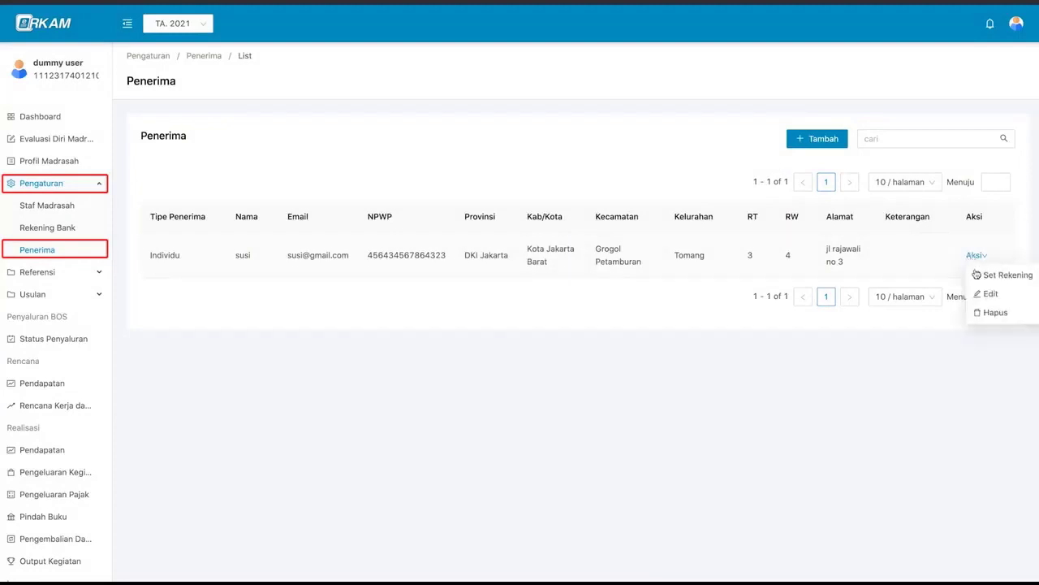
left_click(1011, 297)
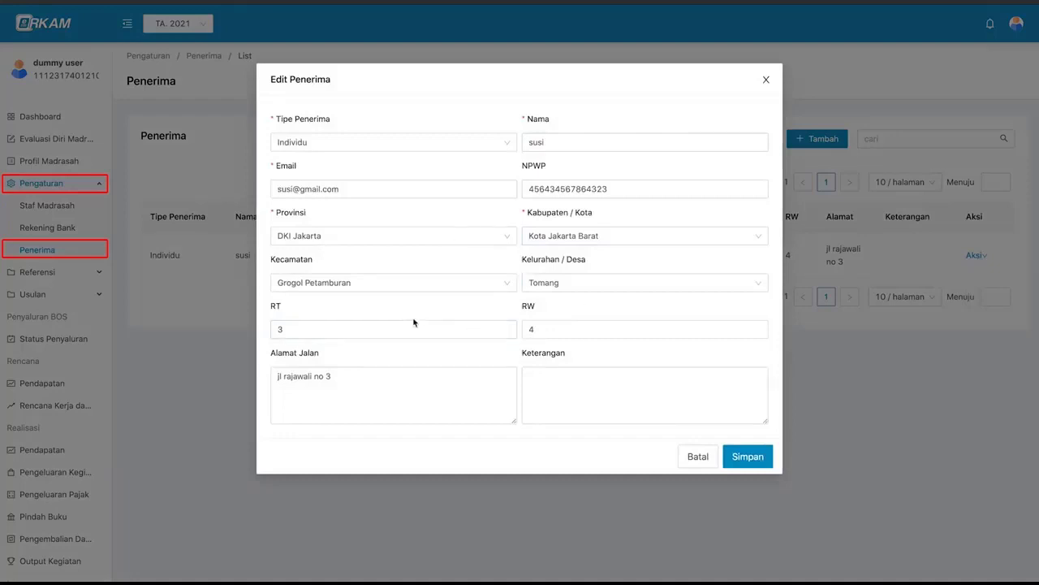
left_click(553, 235)
left_click(569, 296)
left_click(444, 304)
left_click(539, 283)
left_click(538, 304)
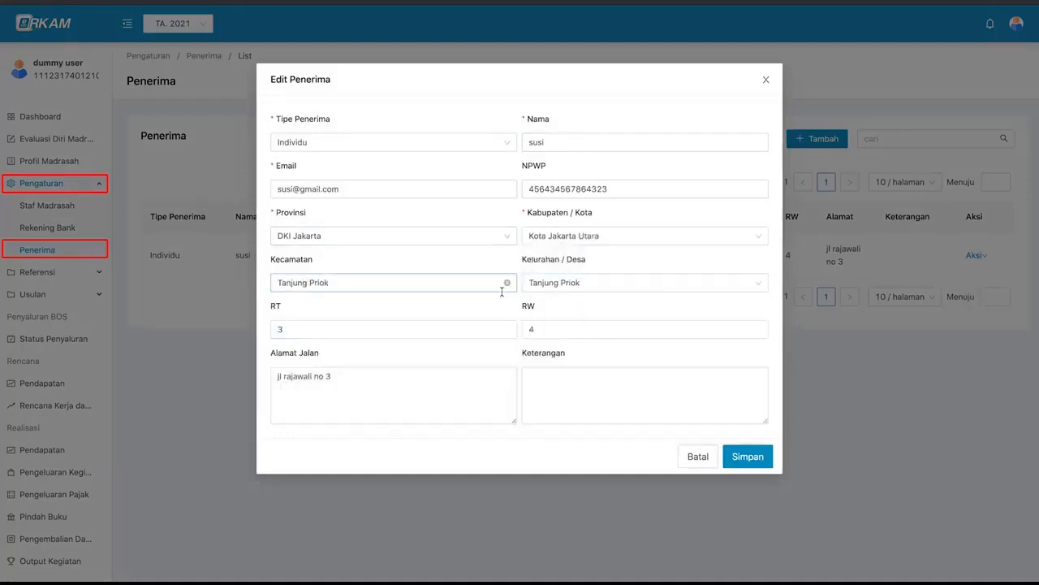
left_click(742, 460)
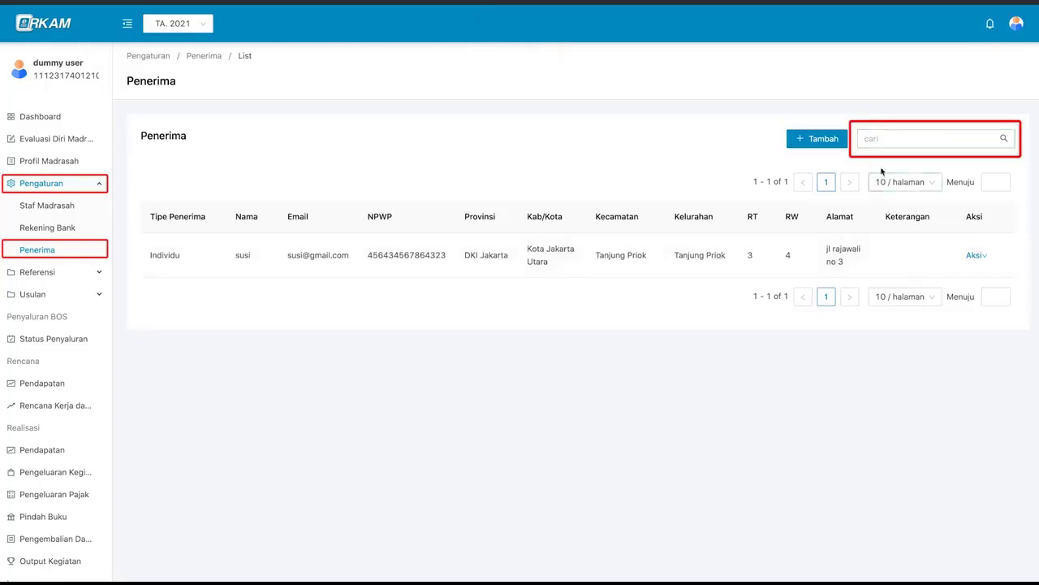
- Search the Penerima list by the recipient's name and open its Set Rekening accounts
left_click(893, 138)
key("Return")
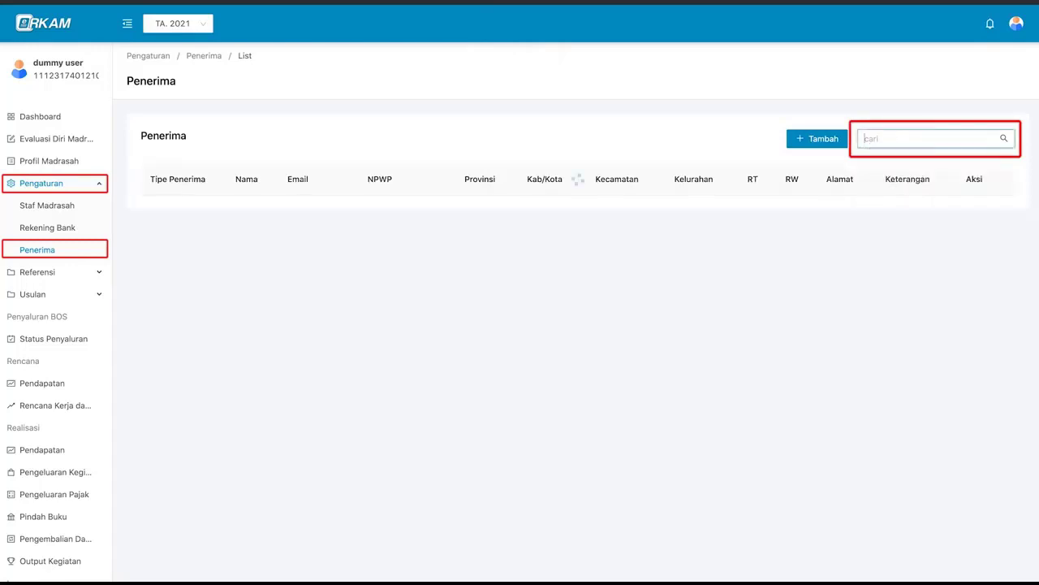
type("sus")
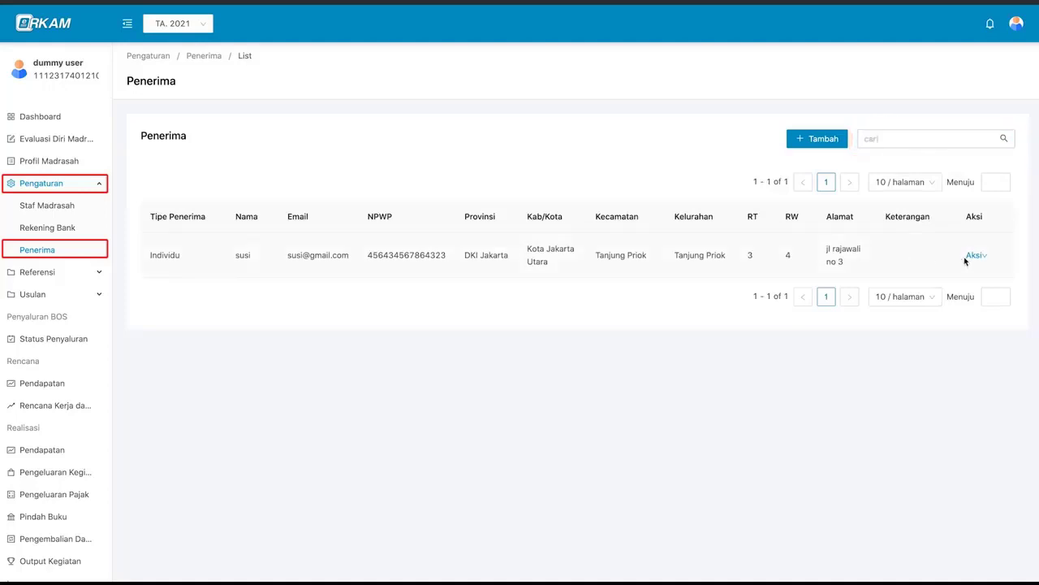
mouse_move(974, 261)
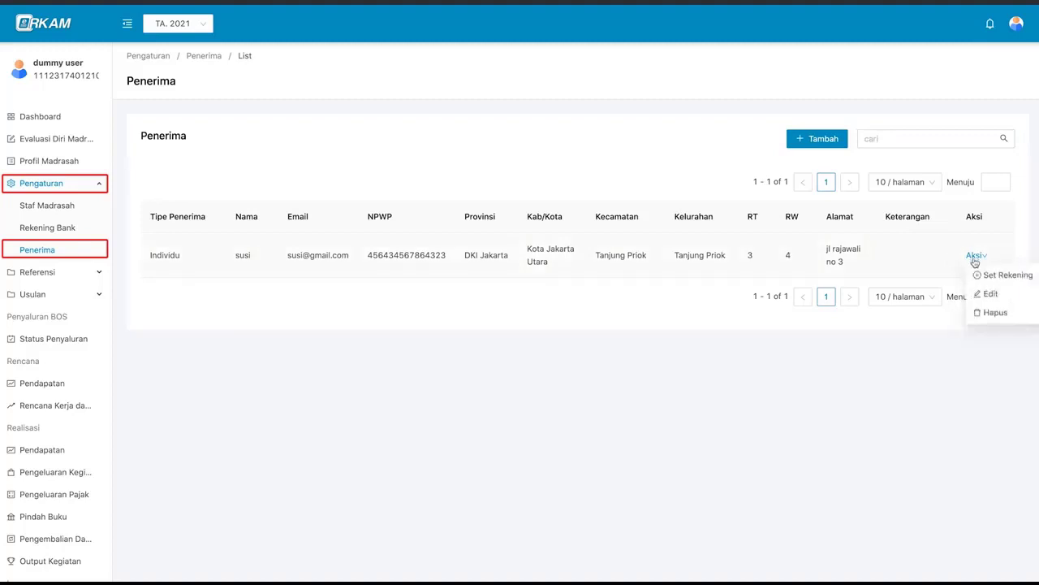
left_click(983, 279)
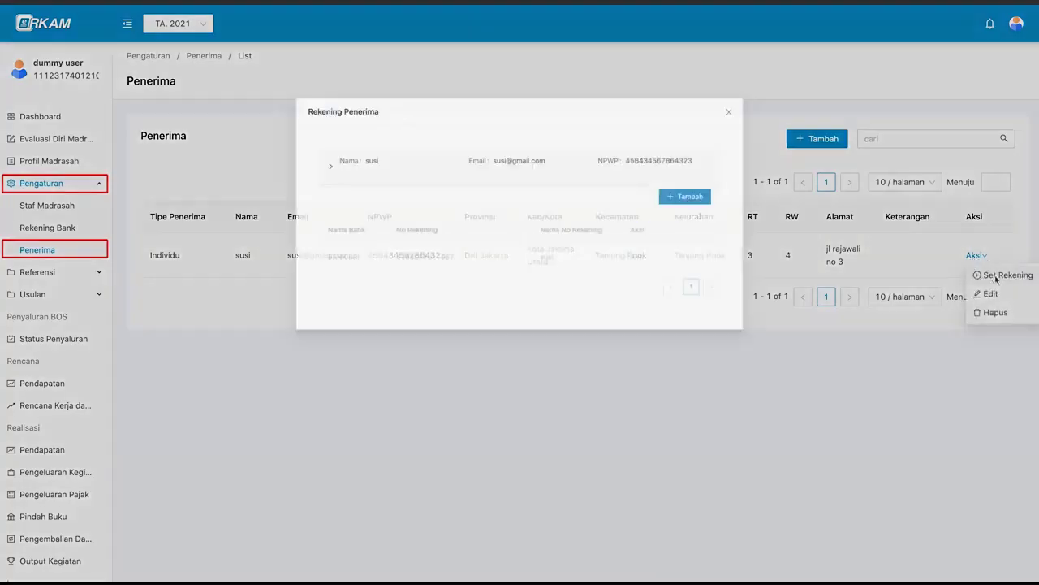
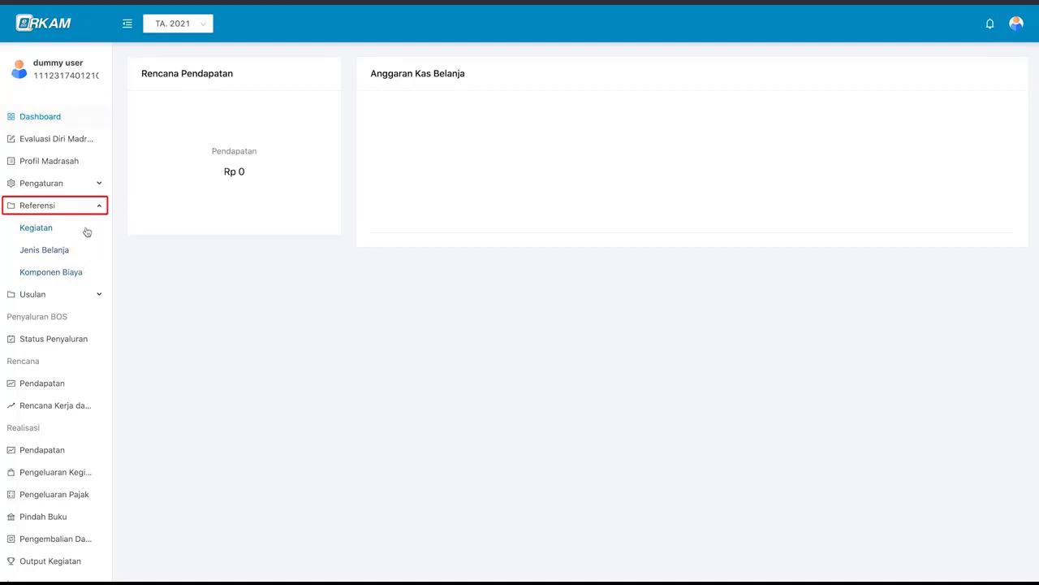
- Open Referensi Kegiatan and expand standard 1 to show Pengelolaan Kurikulum 2013 and its 16 sub-activities
left_click(87, 231)
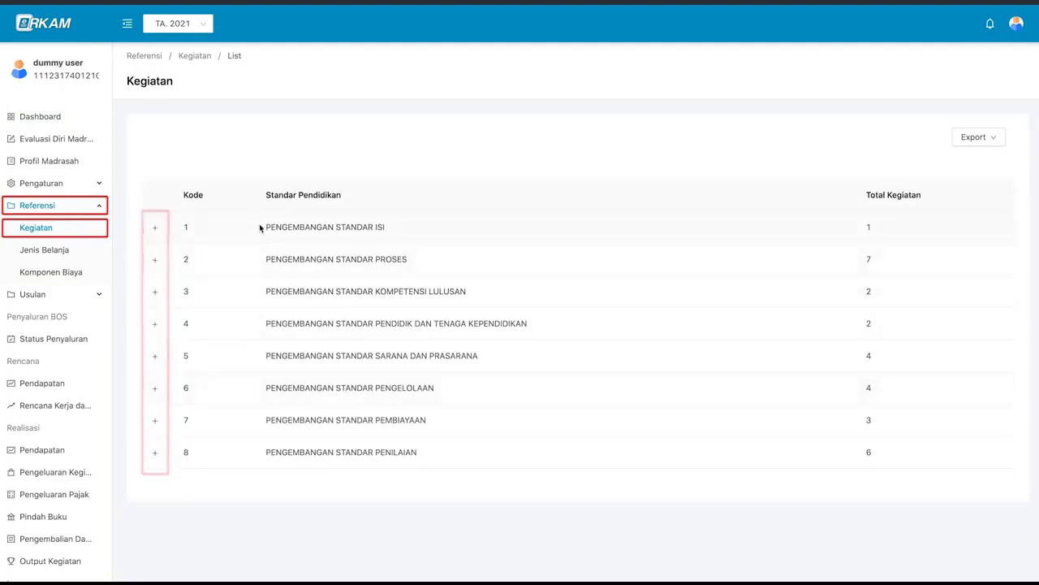
left_click(156, 228)
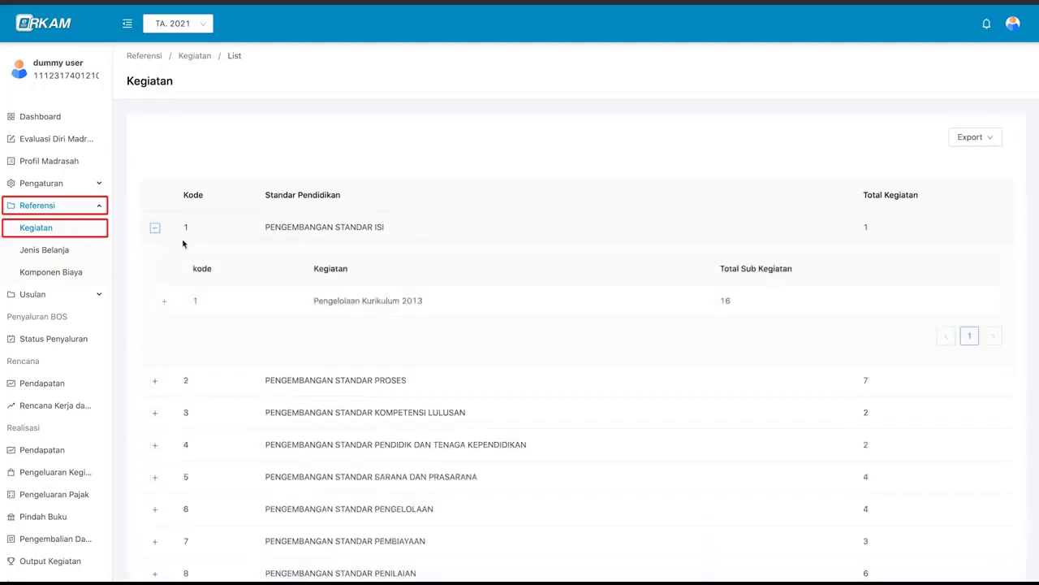
scroll(247, 276, "down", 1)
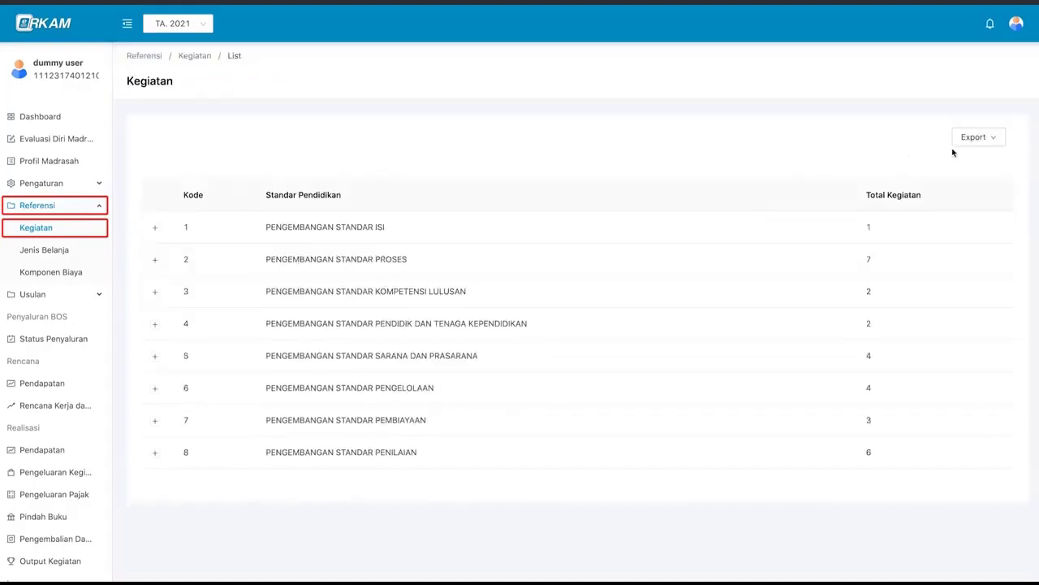
- Export the Kegiatan list as Excel, save it to Downloads, and open the spreadsheet
left_click(969, 143)
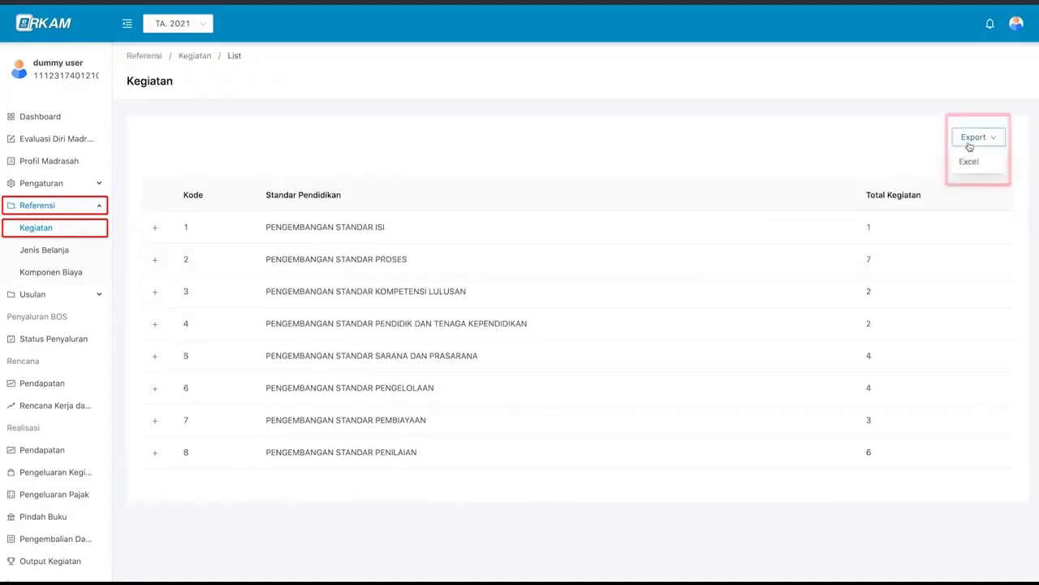
left_click(974, 162)
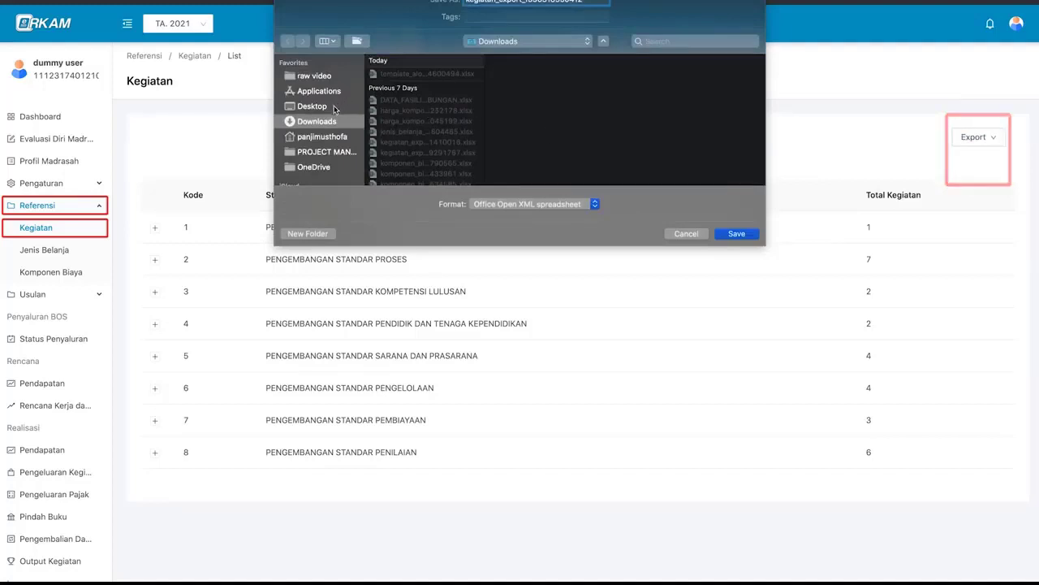
left_click(736, 233)
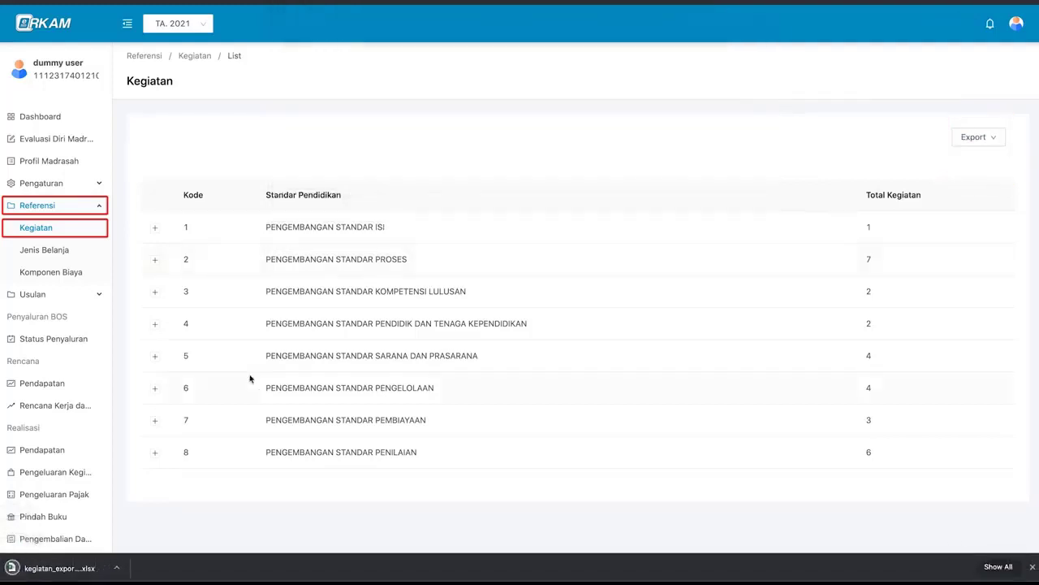
left_click(80, 570)
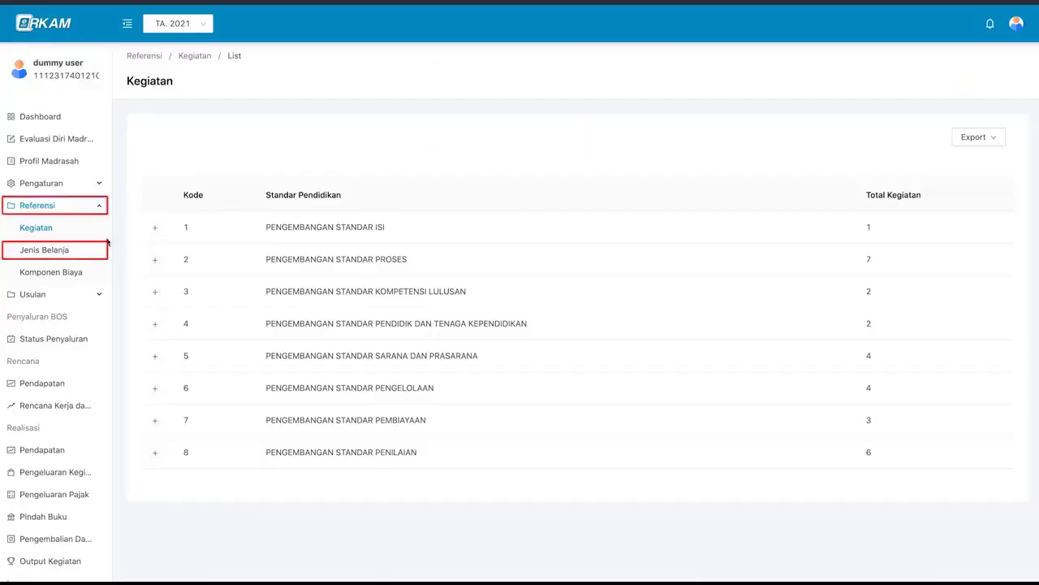
- Open Jenis Belanja, expand 521 Belanja Barang, and show the description of expense type 521111
left_click(59, 253)
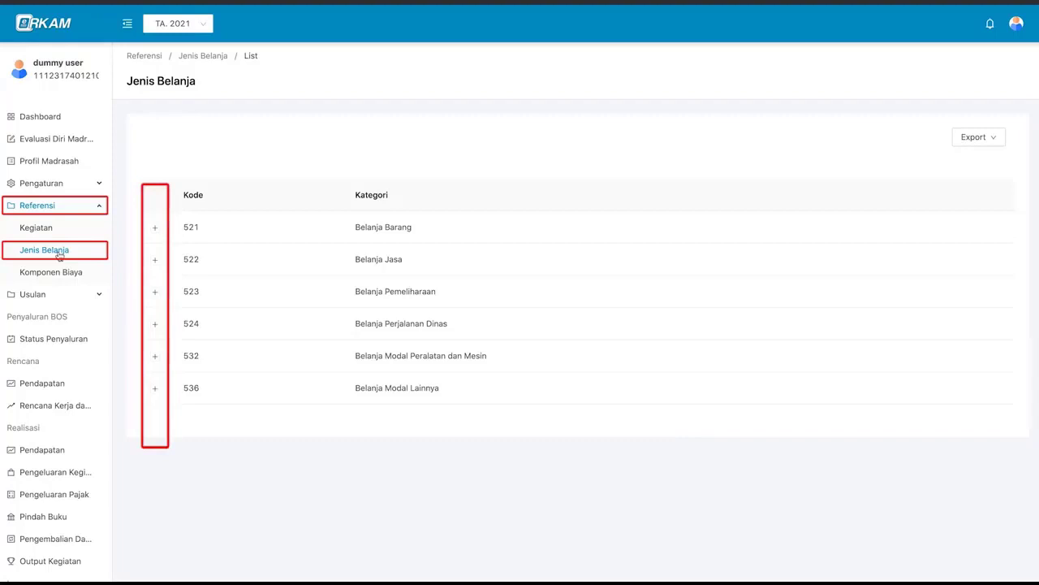
left_click(155, 229)
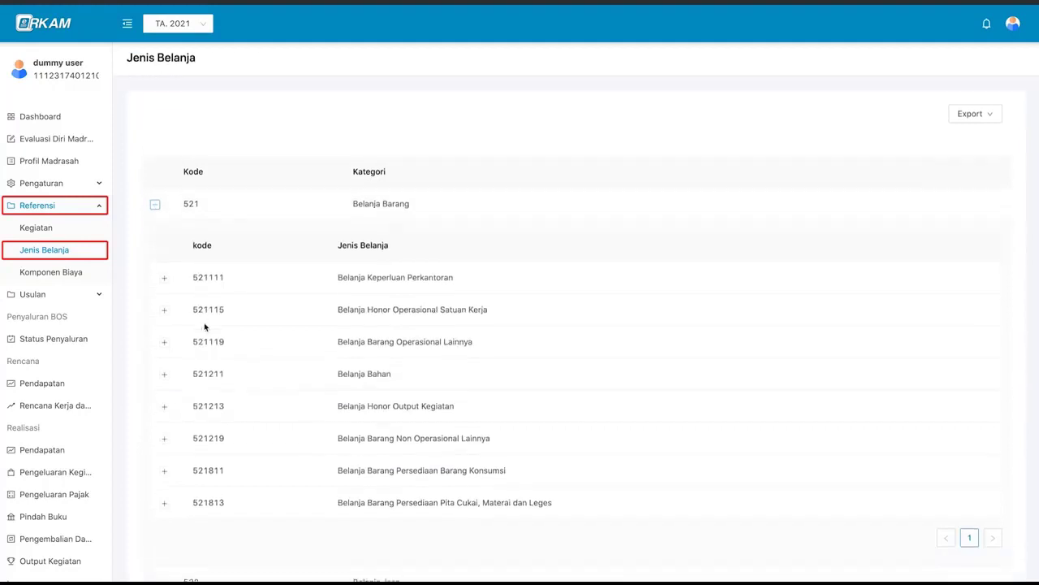
scroll(311, 220, "down", 2)
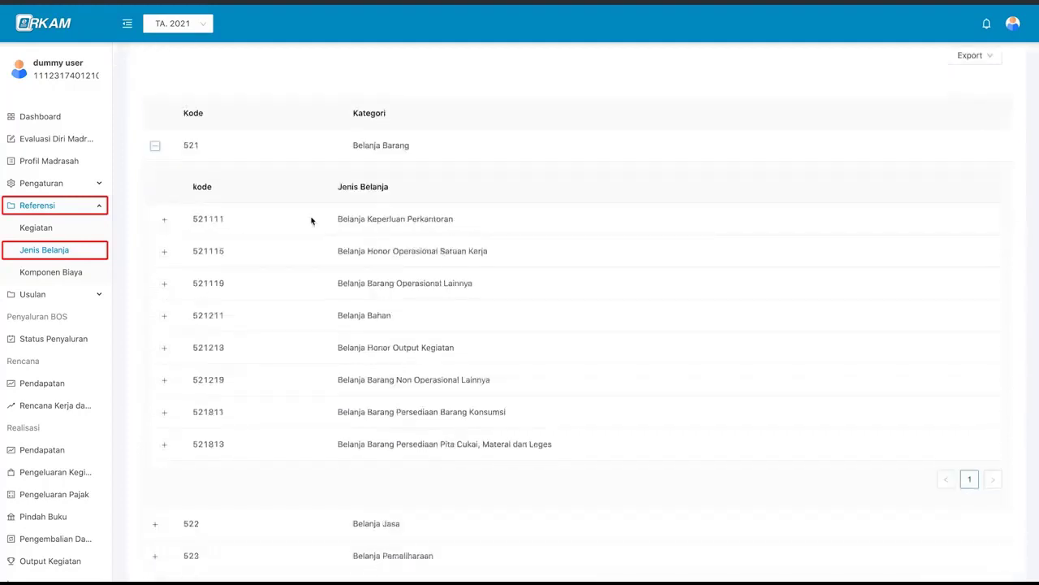
left_click(311, 220)
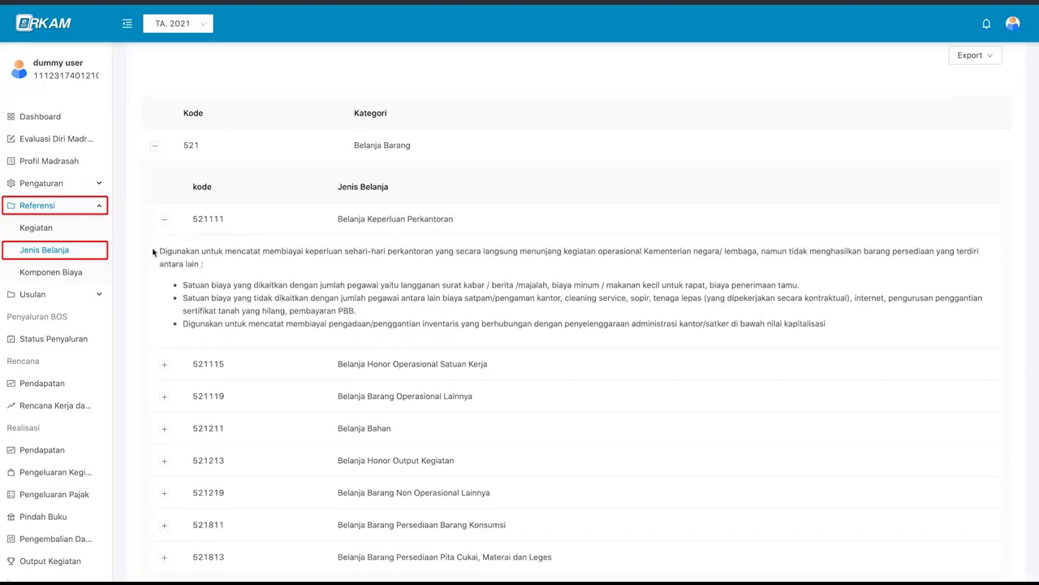
scroll(225, 280, "down", 1)
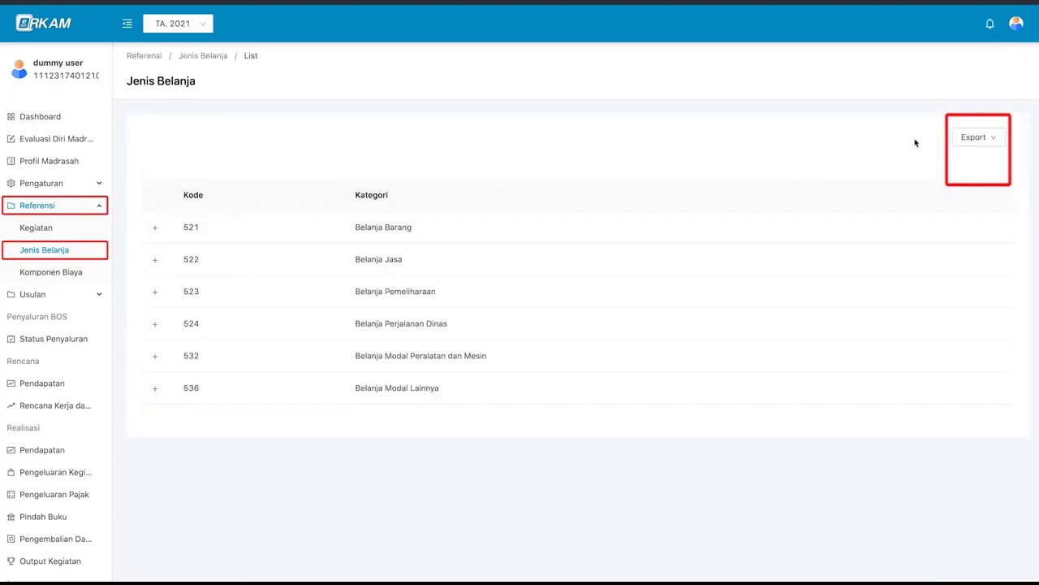
- Export Jenis Belanja as Excel, saving jenis_belanja_export_1596319110183.xlsx, and open the downloaded file
left_click(972, 140)
left_click(989, 168)
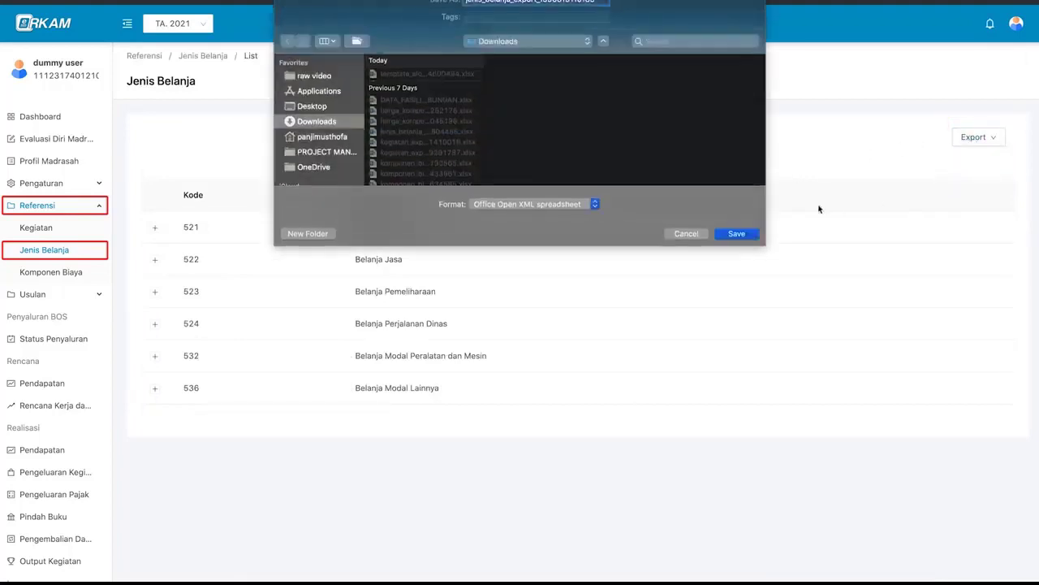
left_click(739, 234)
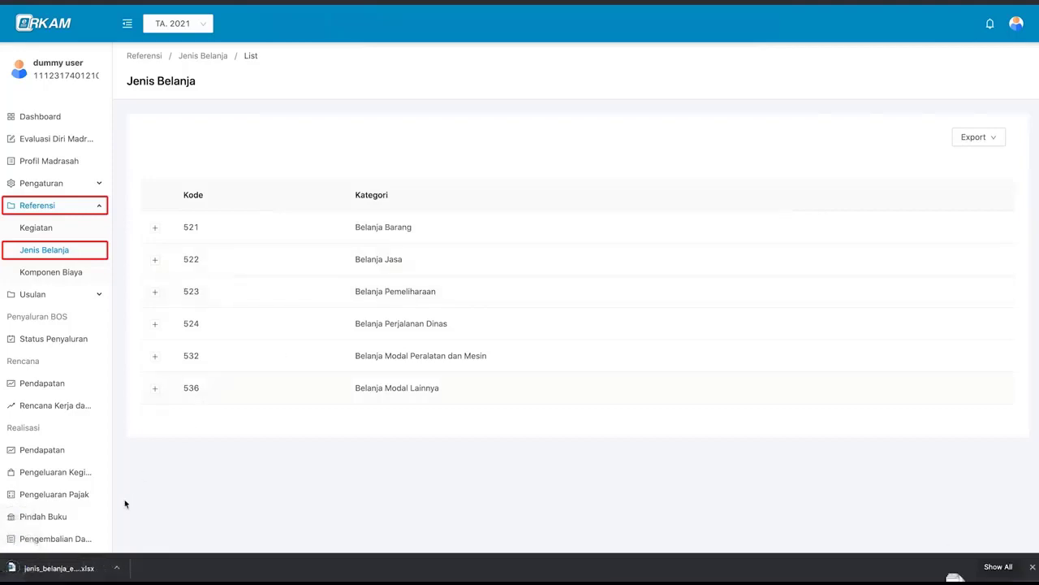
left_click(89, 569)
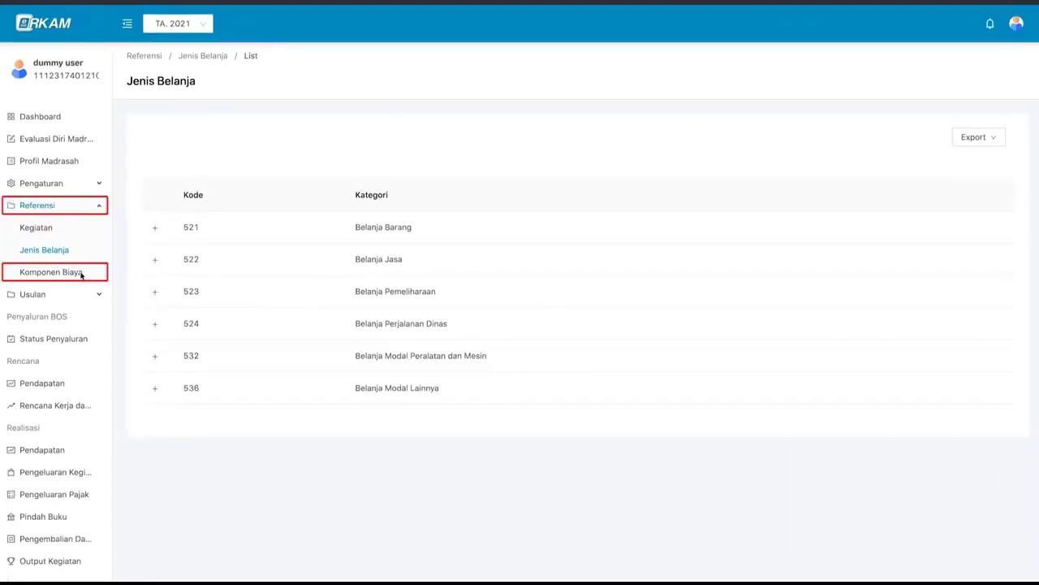
- Open the Komponen Biaya list and filter its category to 4.1.1 - Buku Tulis
left_click(84, 274)
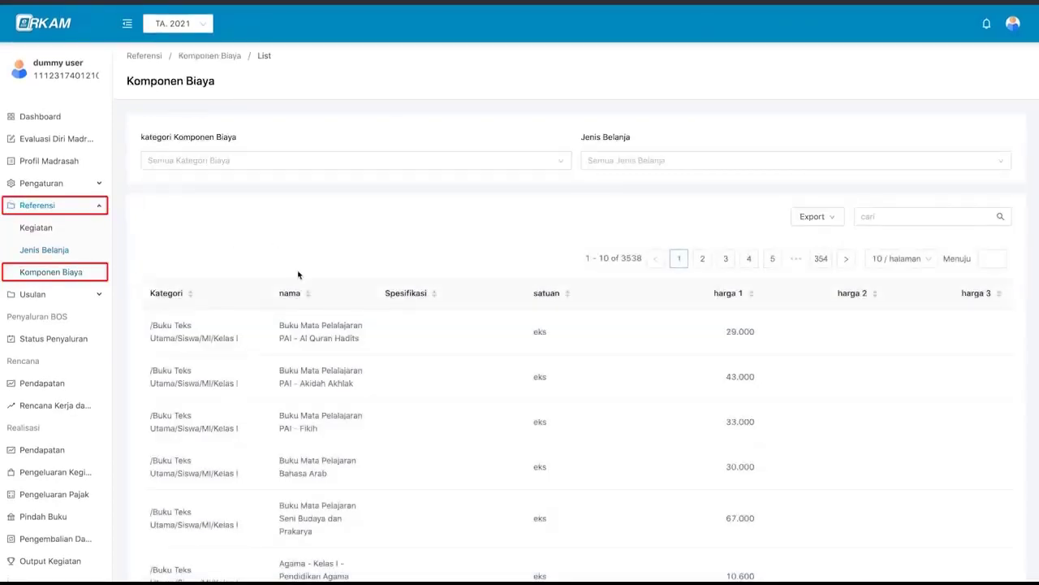
scroll(325, 311, "down", 1)
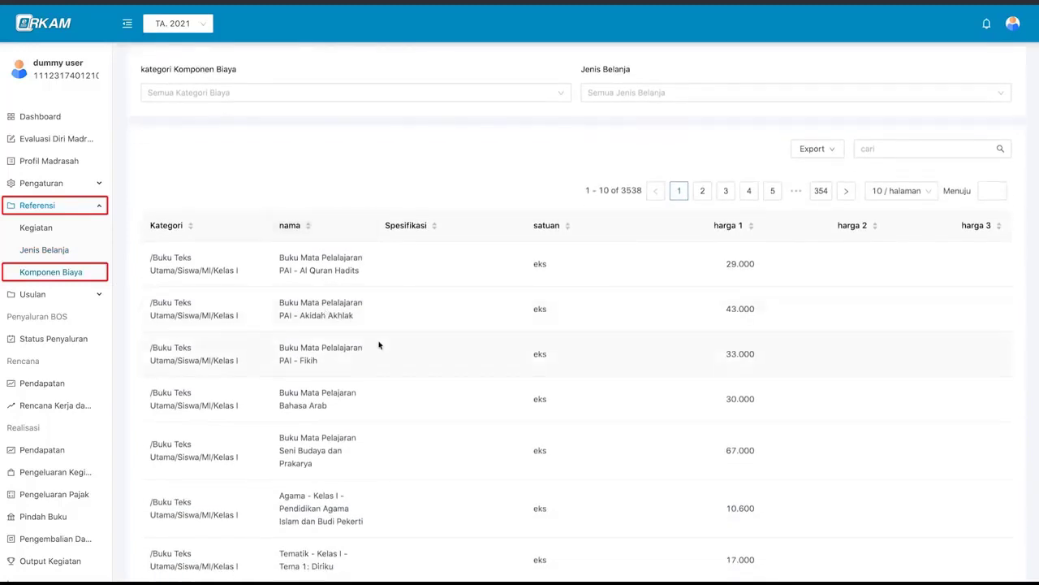
scroll(378, 345, "up", 1)
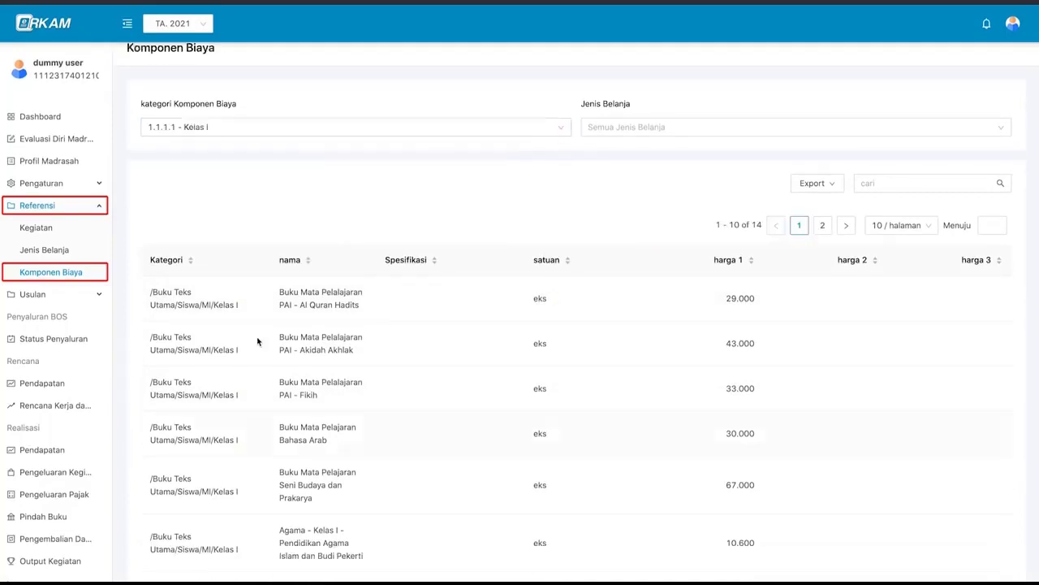
left_click(162, 128)
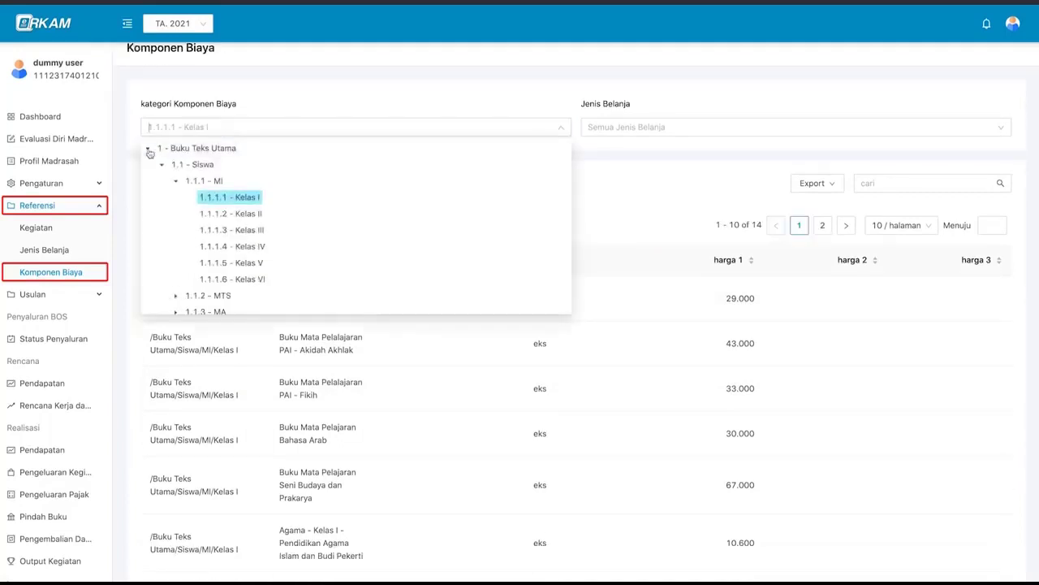
left_click(148, 147)
left_click(148, 221)
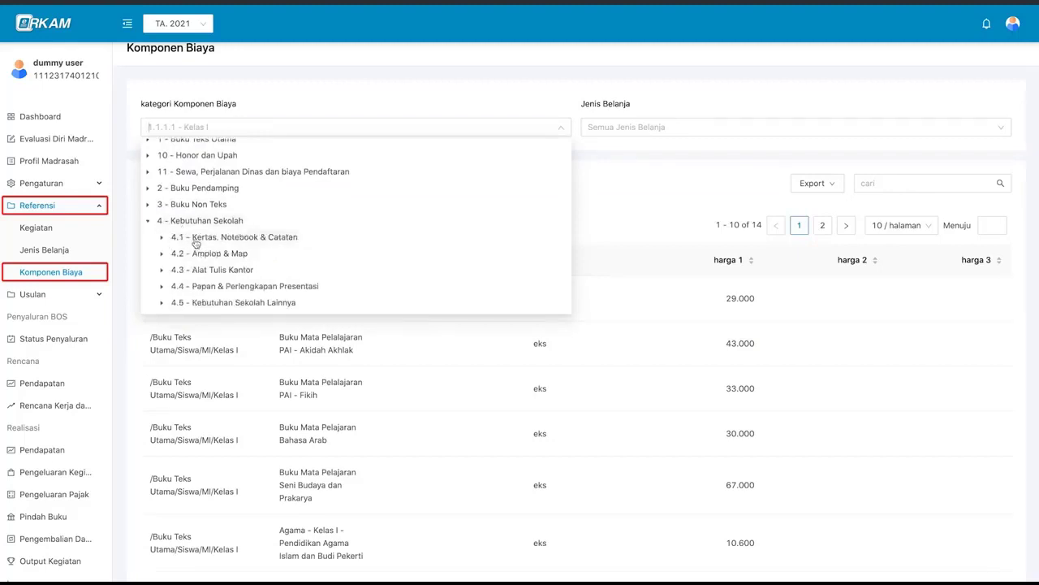
left_click(162, 238)
scroll(227, 254, "down", 1)
left_click(231, 212)
scroll(292, 381, "down", 2)
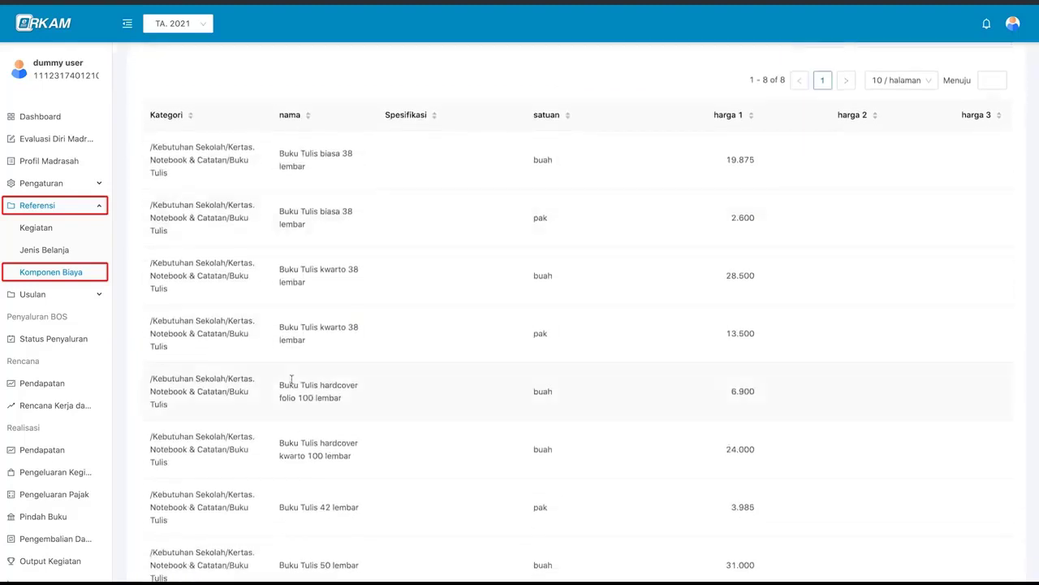
scroll(290, 380, "up", 3)
- Filter by spending types 521 Belanja Barang, then 521111, 521115 and 521211 in turn
left_click(621, 129)
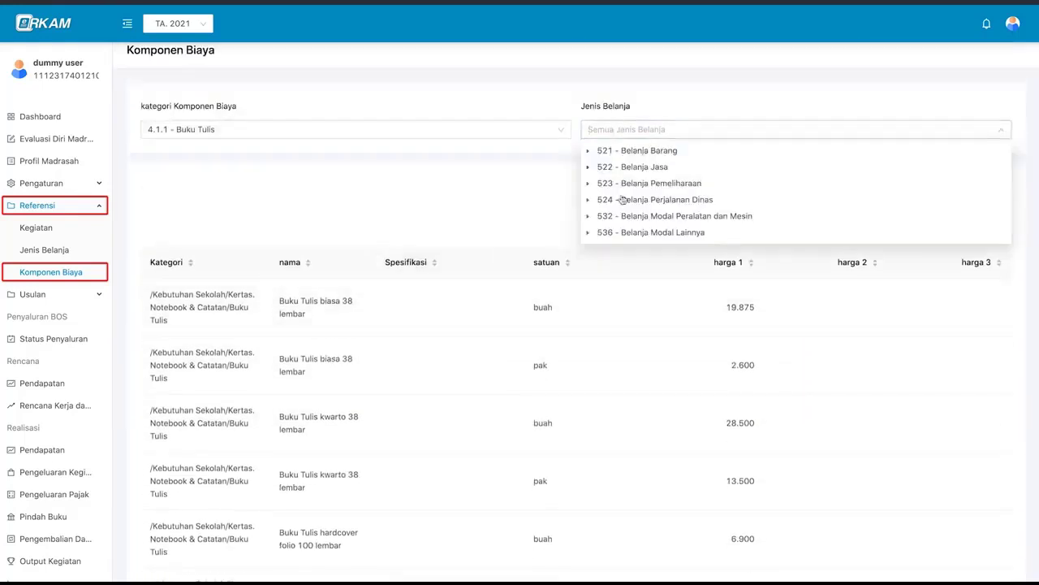
left_click(632, 152)
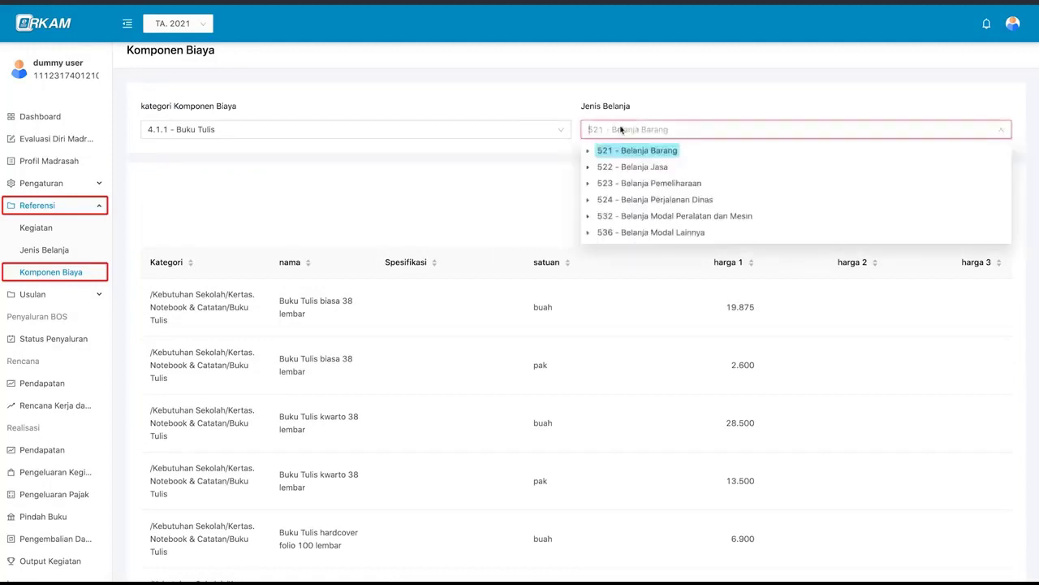
left_click(588, 152)
left_click(674, 168)
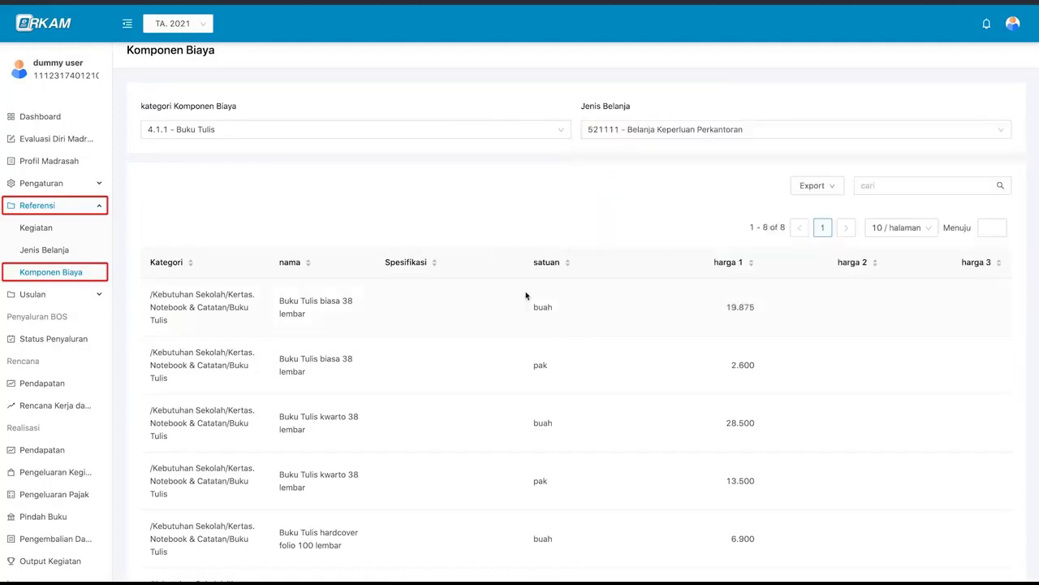
left_click(617, 129)
left_click(624, 185)
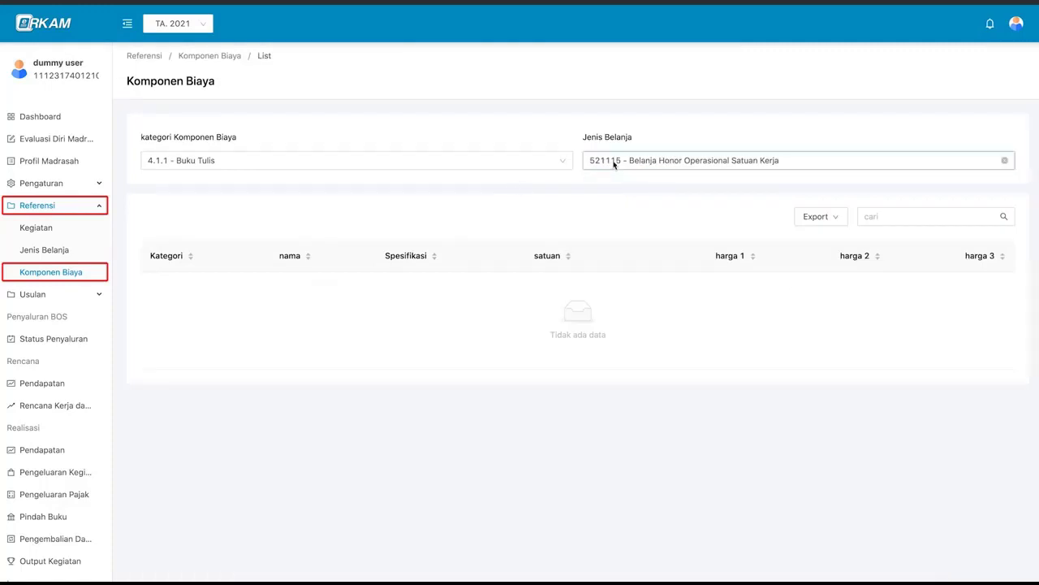
left_click(615, 163)
left_click(631, 225)
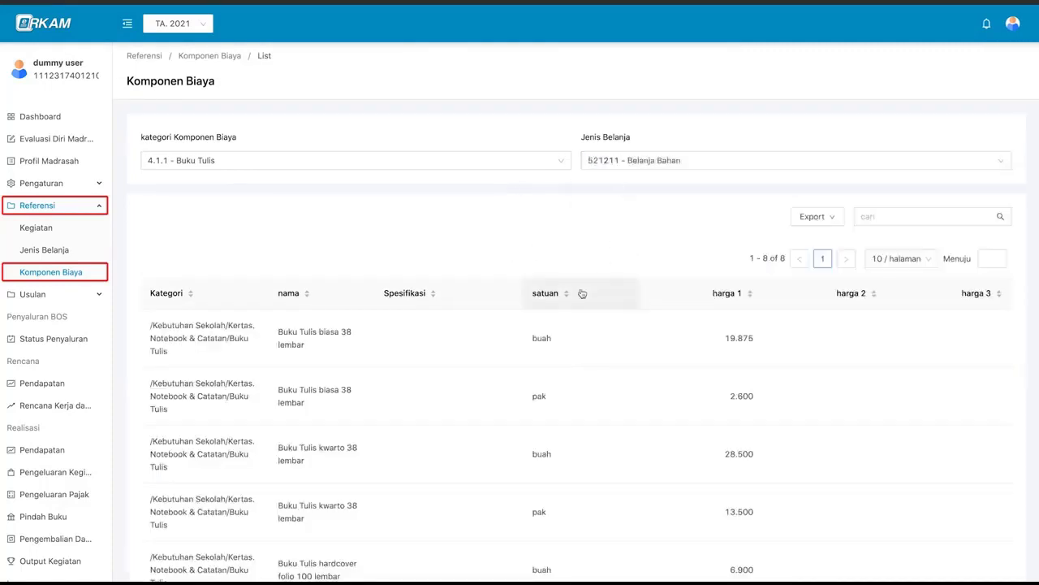
- Switch back to 521 Belanja Barang, then reset the spending-type filter to all types
left_click(639, 164)
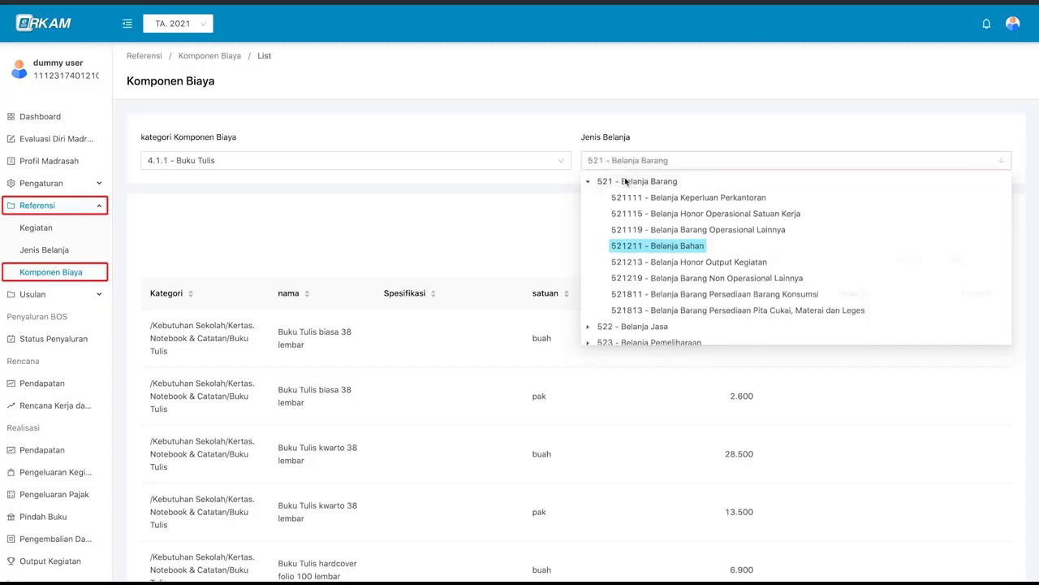
left_click(625, 181)
left_click(637, 162)
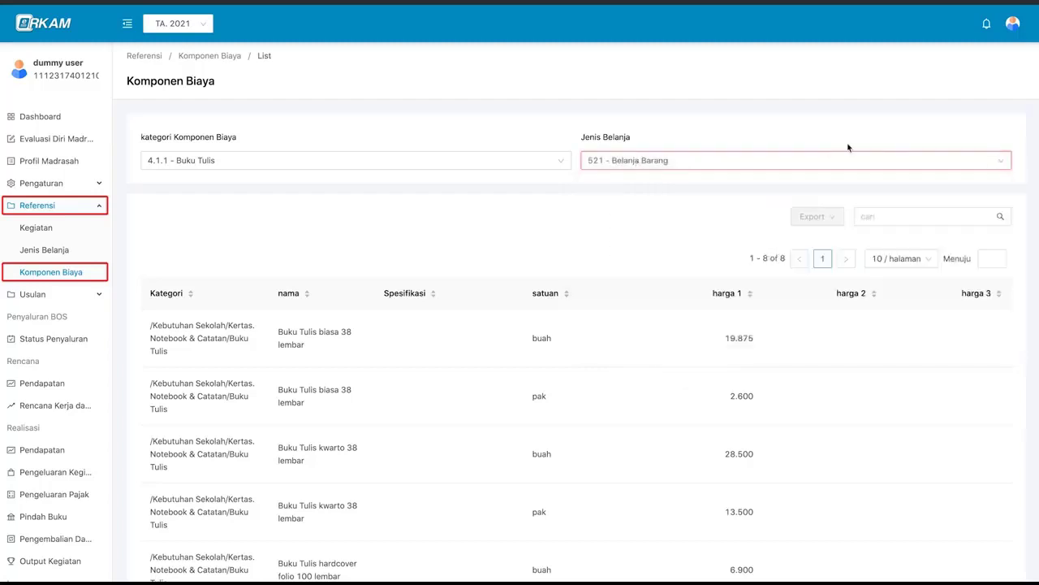
left_click(1001, 162)
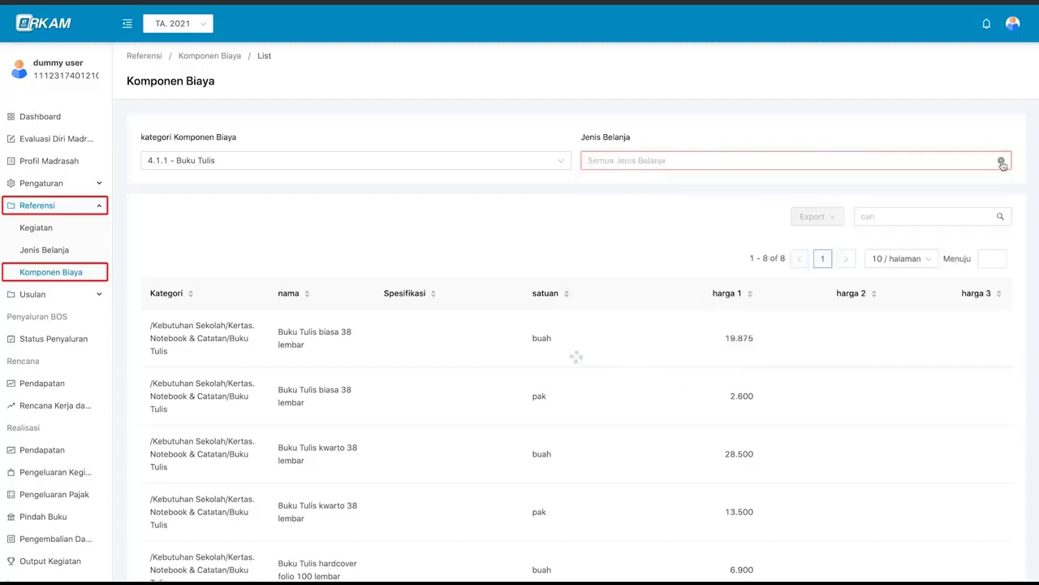
left_click(561, 162)
- Search cost components for 'kertas a4', then 'kertas', then empty the search to list all 3538 items
scroll(661, 237, "down", 2)
left_click(865, 112)
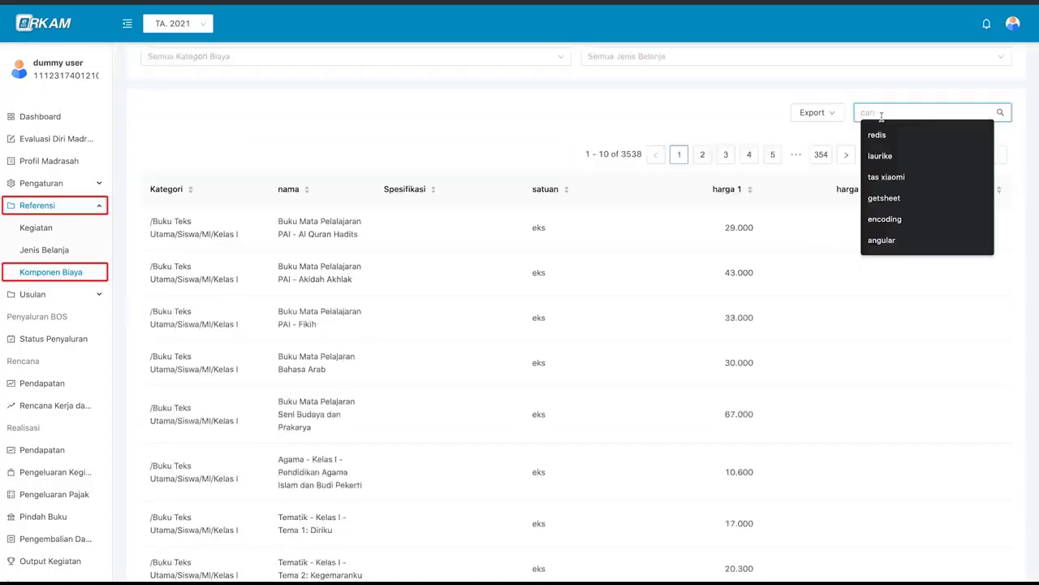
type("kertas")
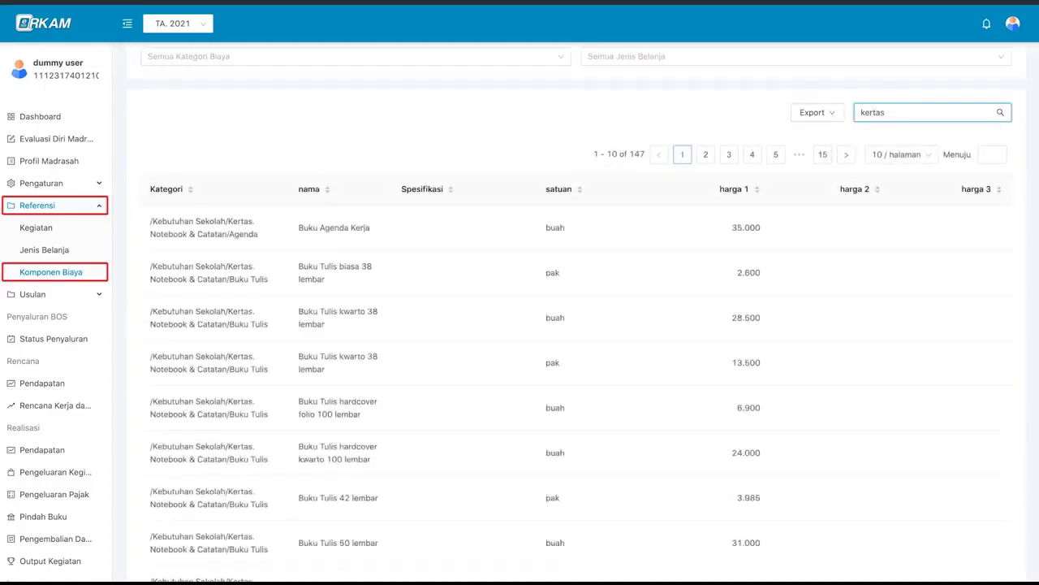
type(" a4")
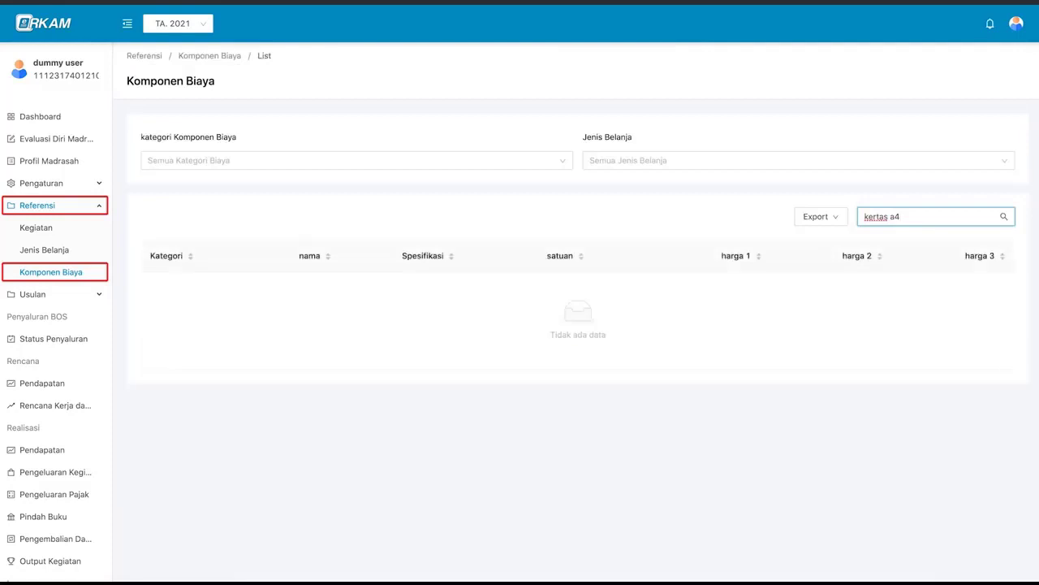
key("BackSpace")
key("BackSpace")
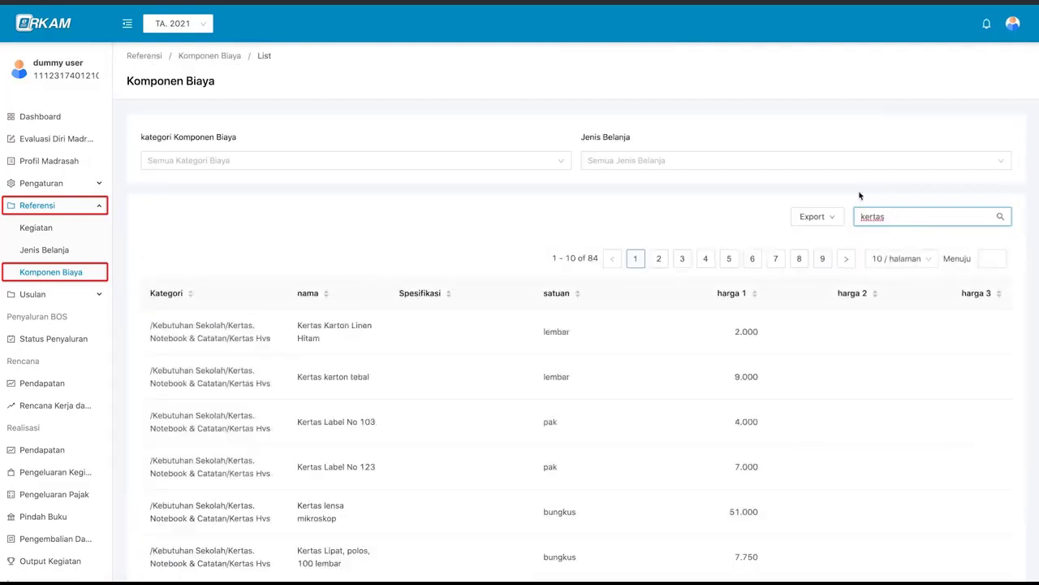
scroll(860, 196, "down", 3)
scroll(859, 196, "up", 1)
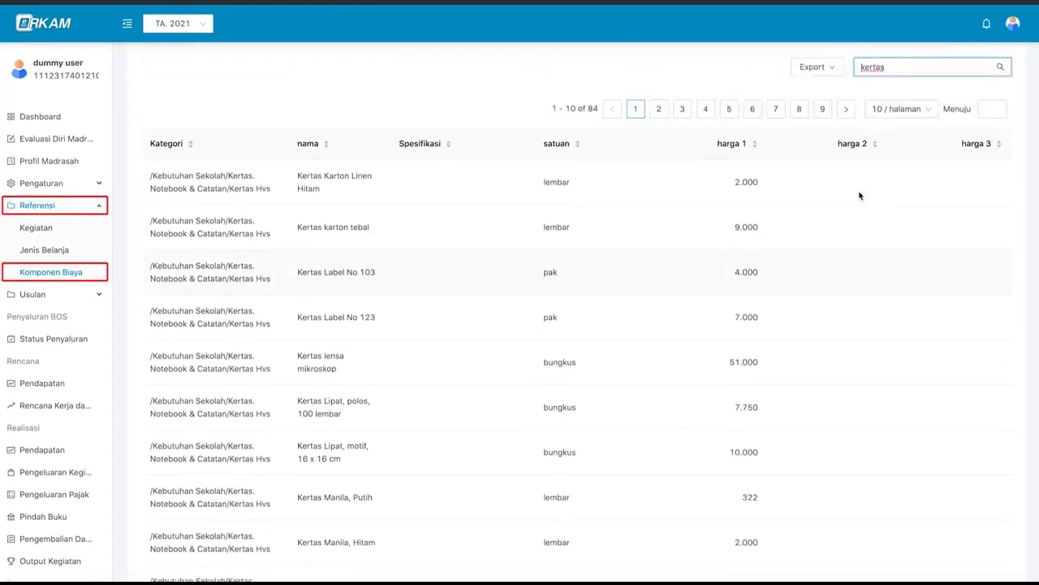
scroll(860, 195, "up", 1)
key("BackSpace")
key("BackSpace")
key("BackSpace")
key("BackSpace")
key("BackSpace")
key("BackSpace")
key("BackSpace")
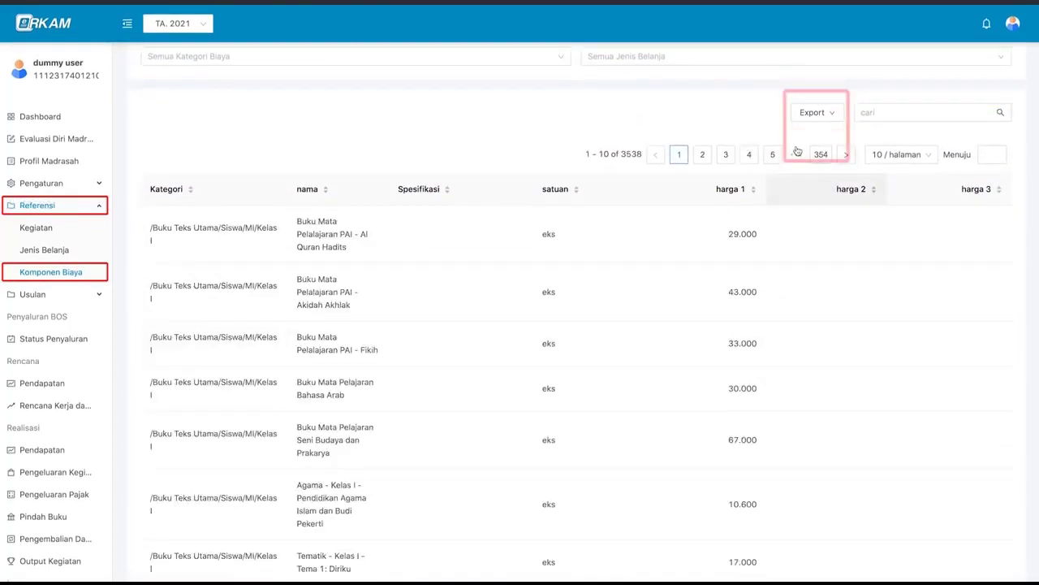
- Export the full Komponen Biaya list as an Excel komponen_biaya .xlsx file to Downloads
left_click(827, 117)
left_click(824, 139)
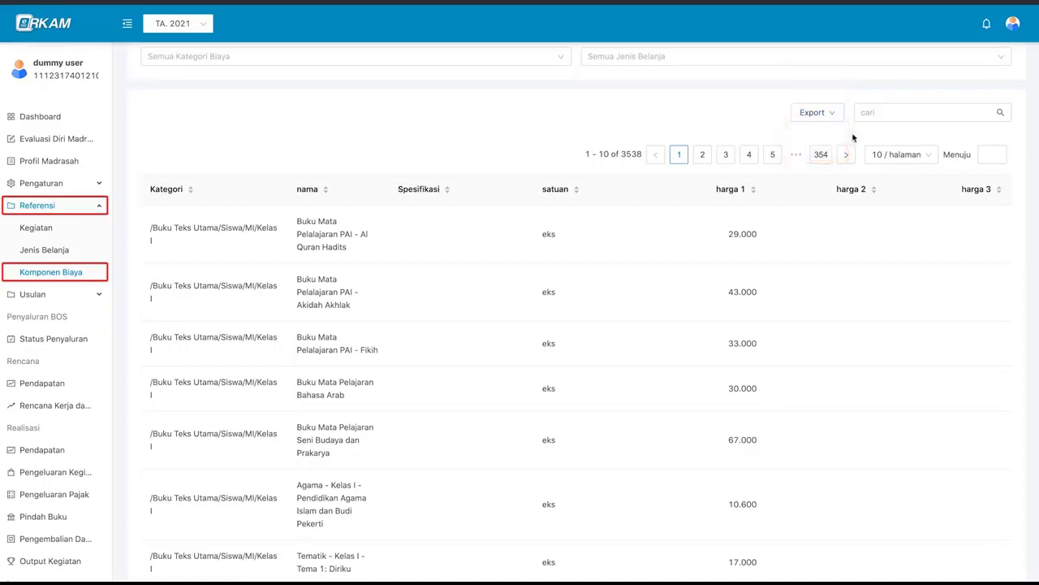
left_click(827, 115)
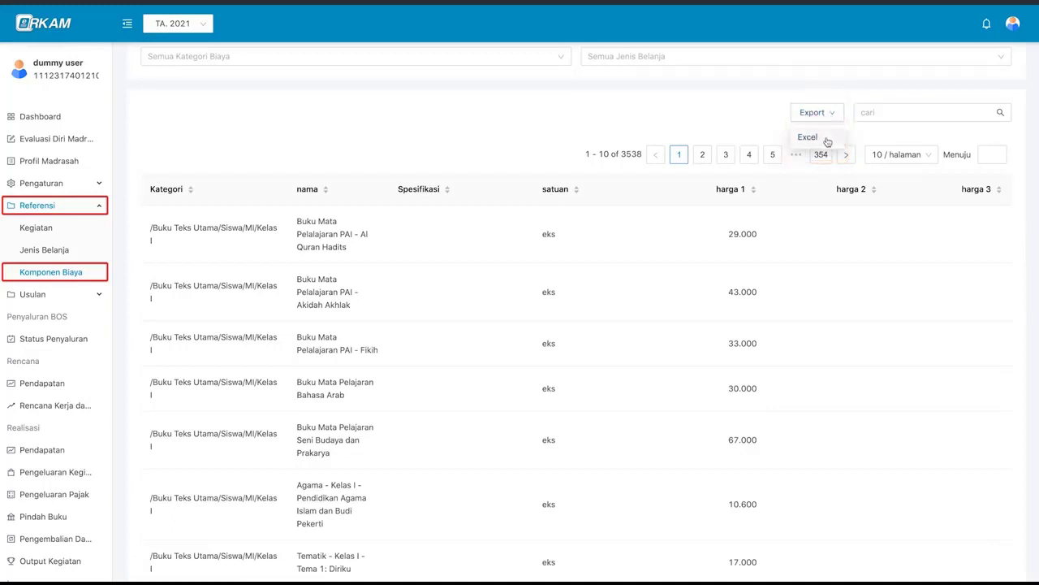
left_click(825, 140)
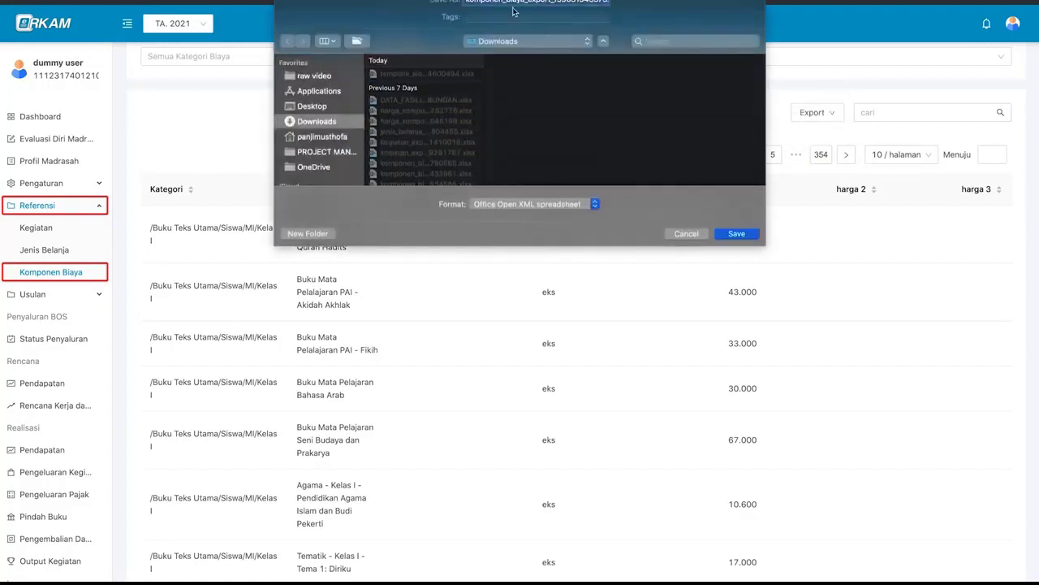
left_click(736, 234)
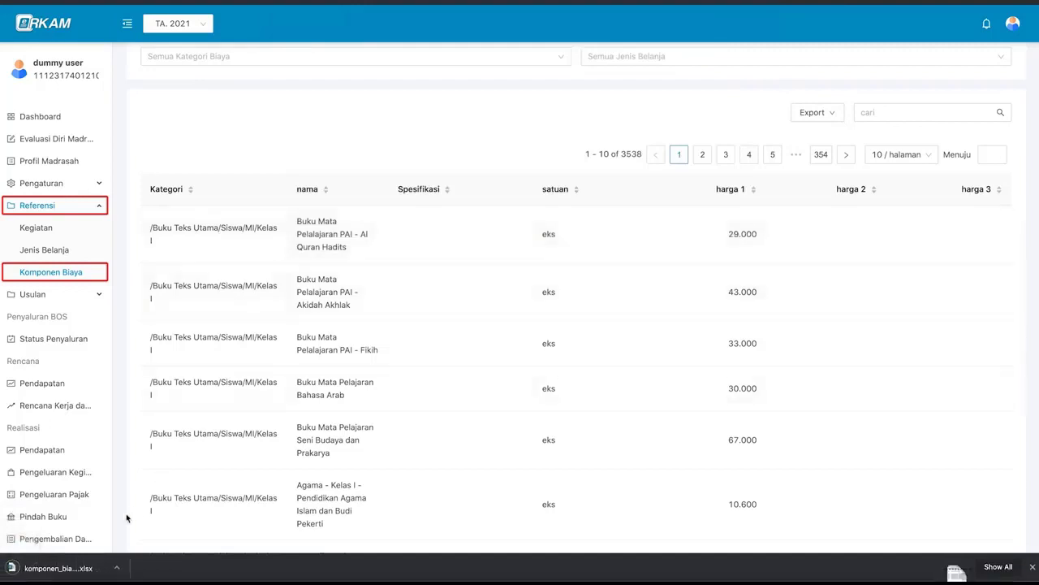
left_click(77, 566)
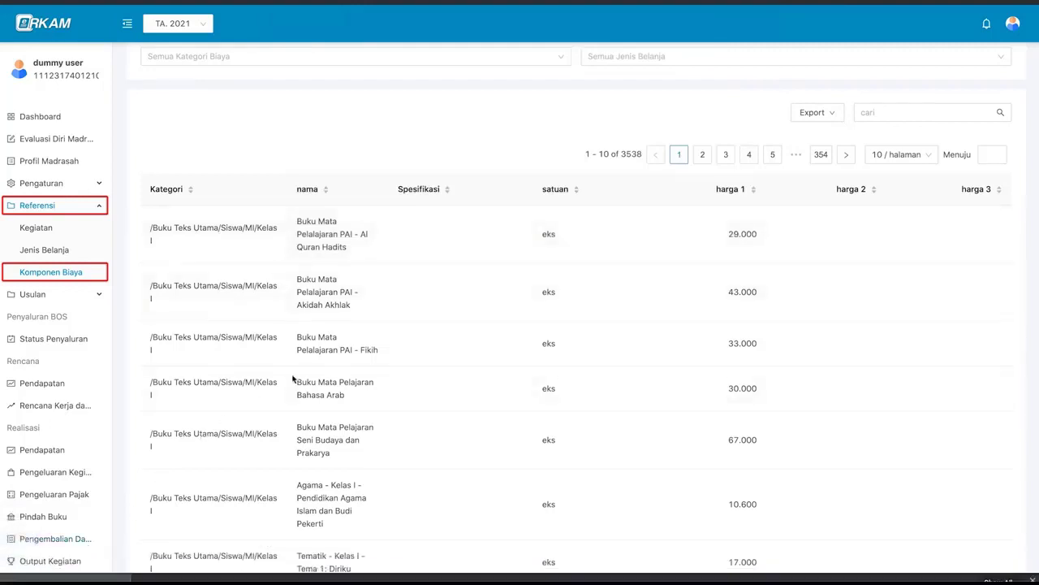
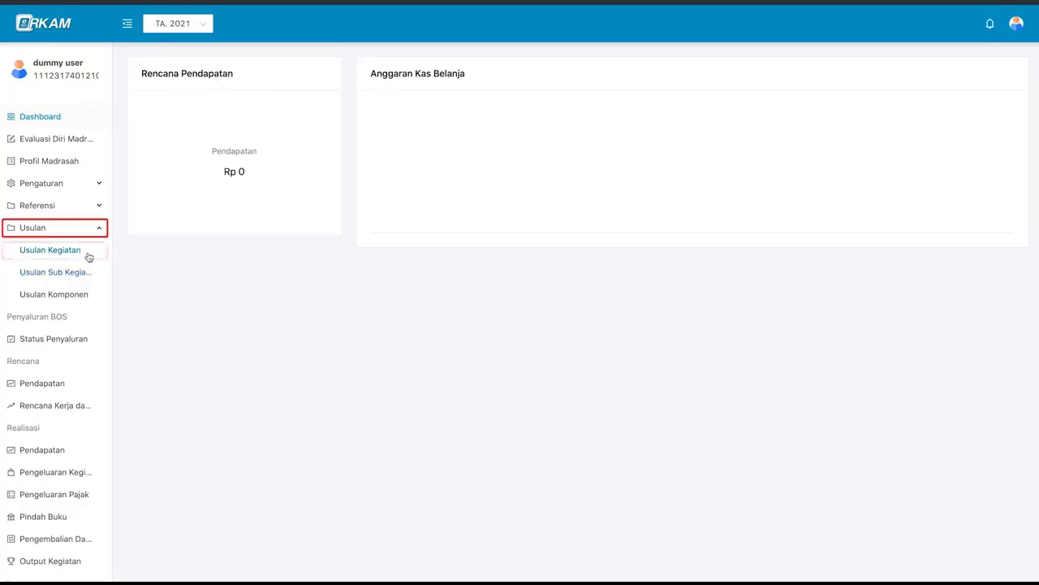
- Start a new activity proposal 'kurikulum berbasis daring' under standard PENGEMBANGAN STANDAR ISI
left_click(89, 255)
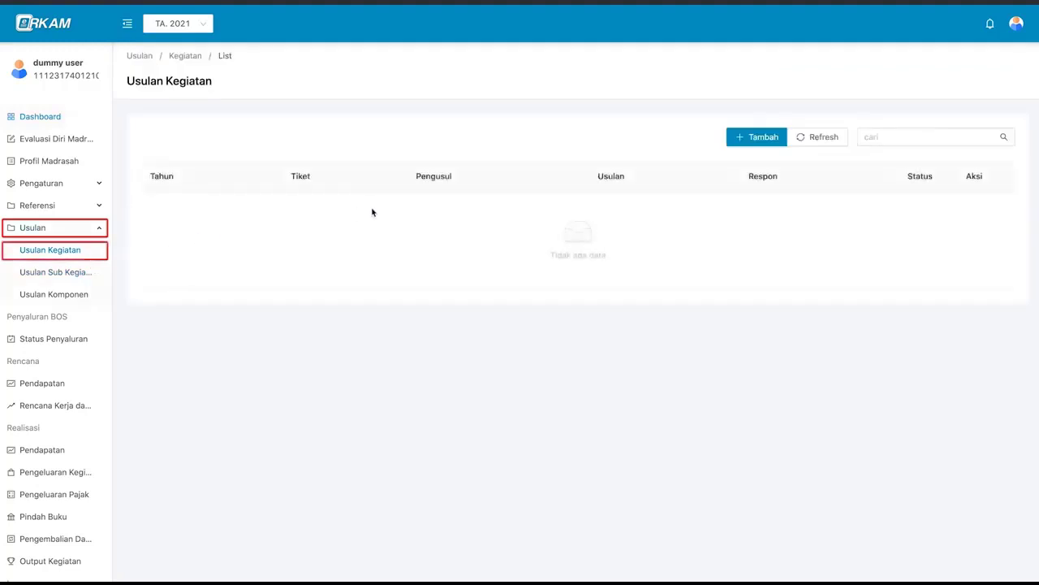
left_click(763, 140)
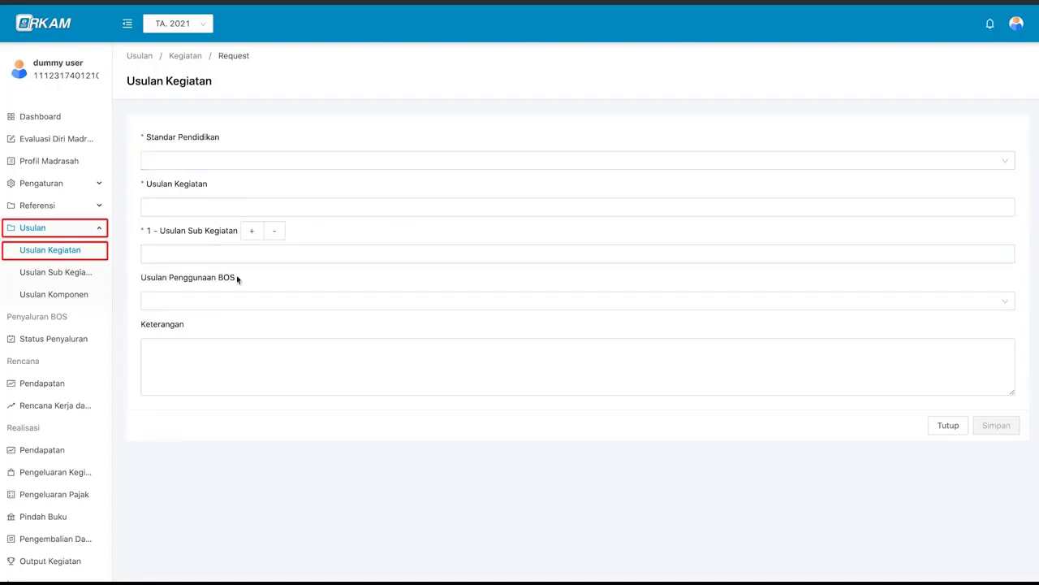
left_click(251, 160)
left_click(255, 159)
left_click(260, 160)
left_click(261, 186)
left_click(251, 206)
type("kurikulum berbasis daring")
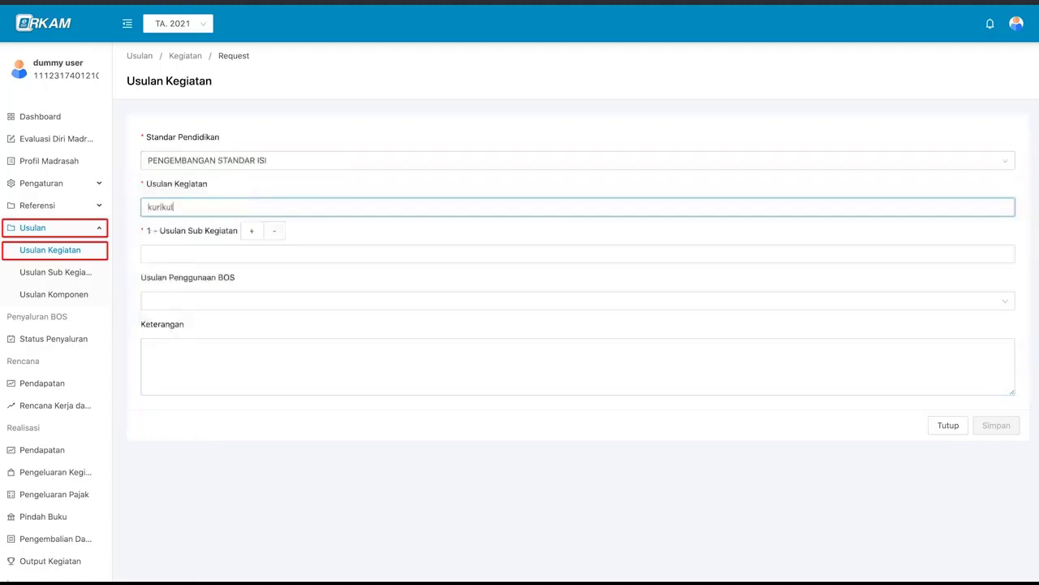
- Add sub-activity 'penyusunan kurikulum berbasis daring' with BOS usage Kegiatan Pembelajaran, then save the proposal
left_click(221, 256)
type("penyusunan kurikulum berbasis daring")
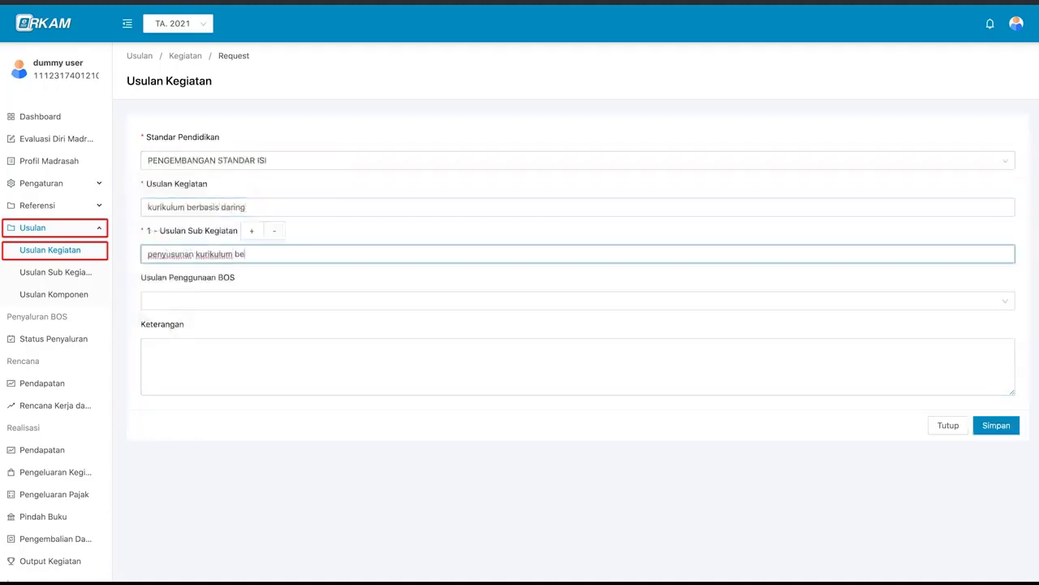
left_click(223, 301)
scroll(267, 373, "down", 1)
scroll(268, 349, "up", 1)
left_click(268, 324)
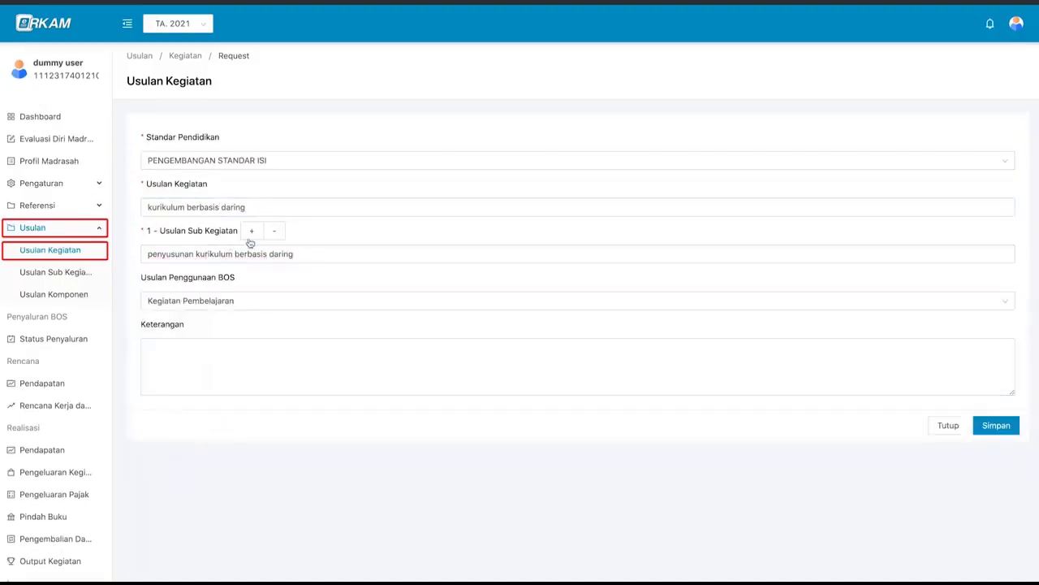
left_click(251, 230)
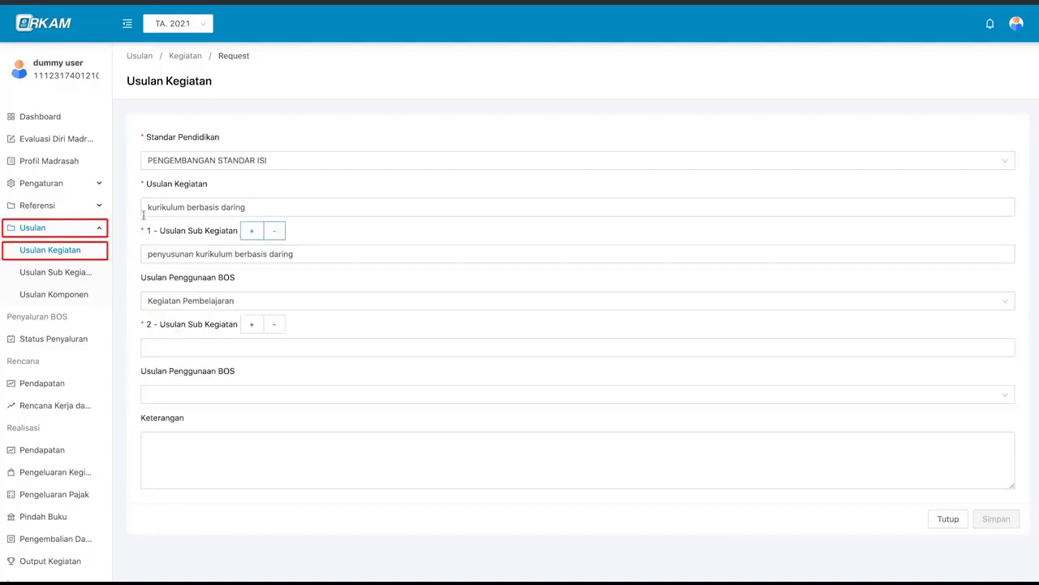
left_click(274, 324)
left_click(267, 364)
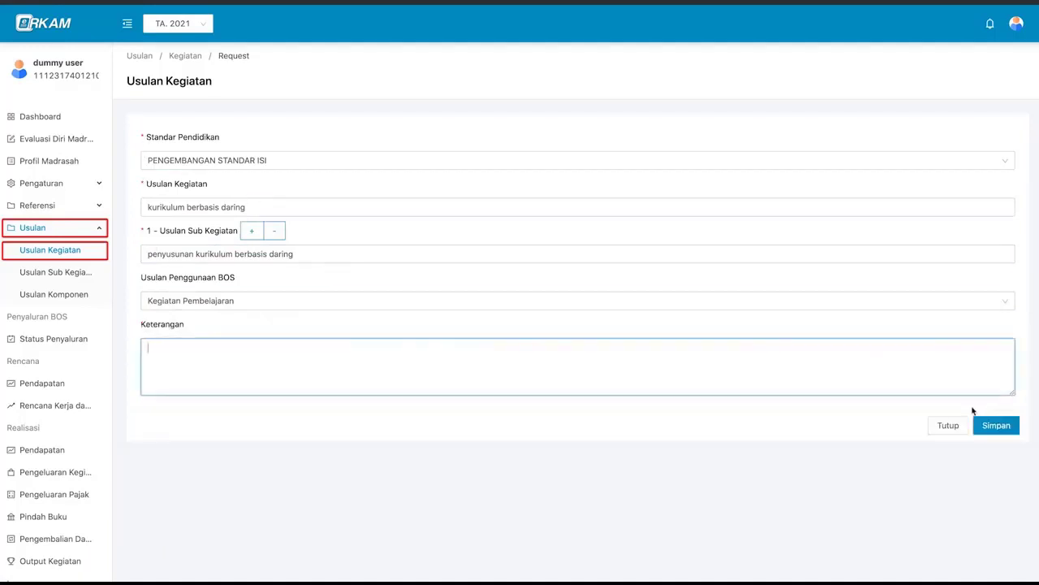
left_click(992, 426)
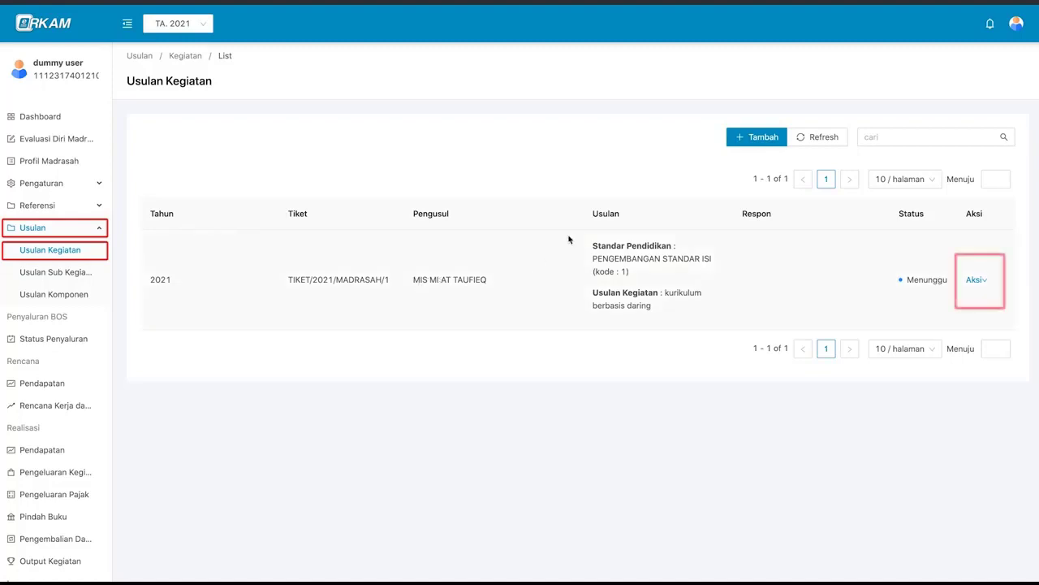
- View the details of the 'kurikulum berbasis daring' proposal, then close them
left_click(976, 283)
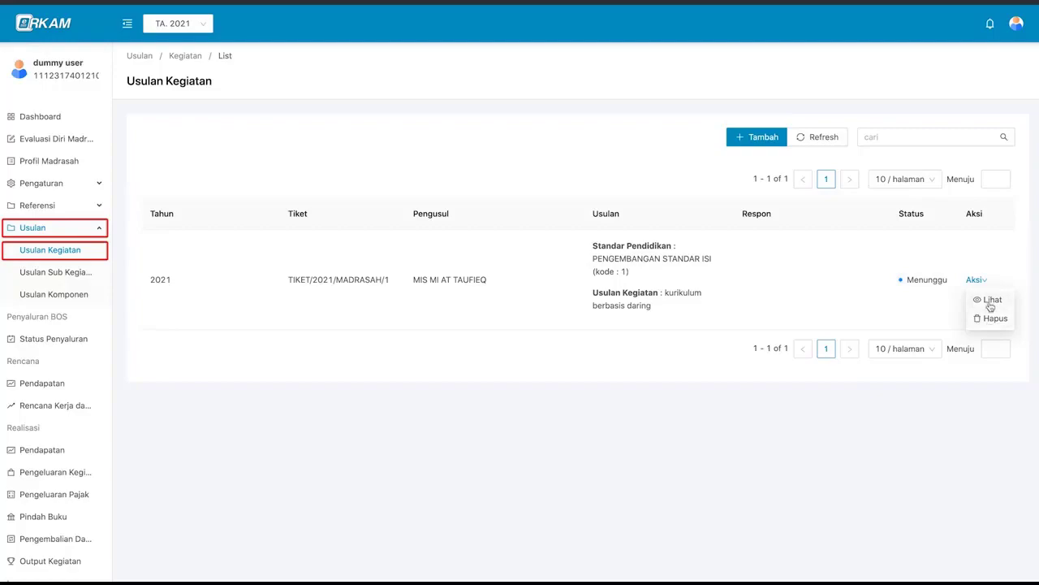
left_click(990, 302)
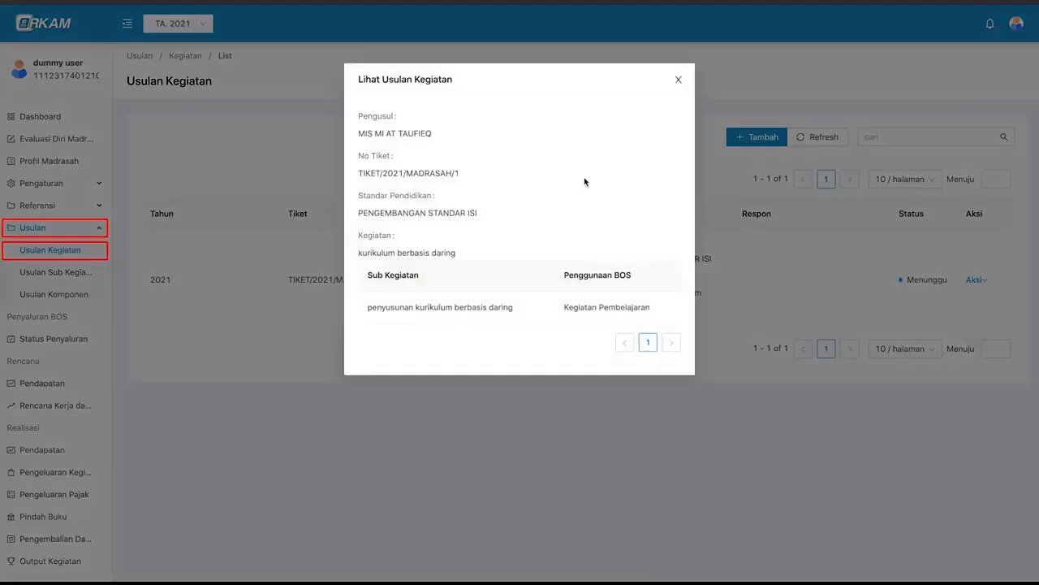
left_click(680, 80)
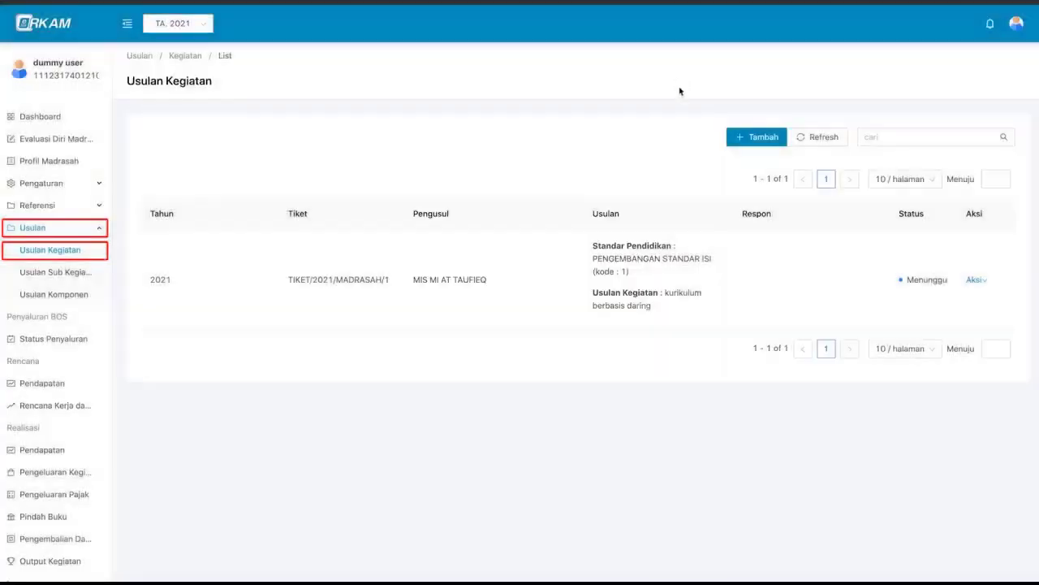
- Delete the 'kurikulum berbasis daring' proposal and confirm the deletion
mouse_move(974, 279)
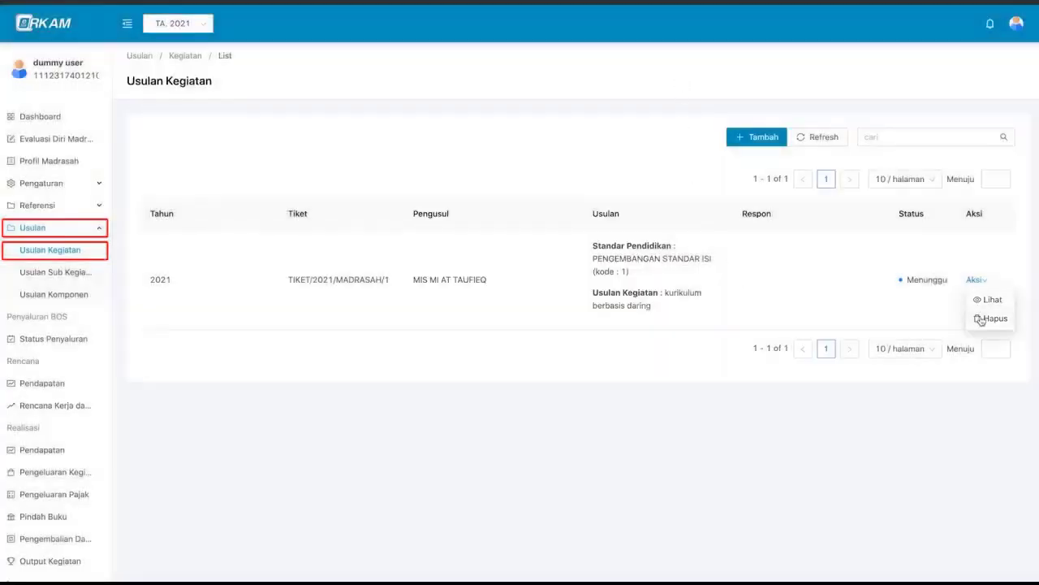
left_click(982, 319)
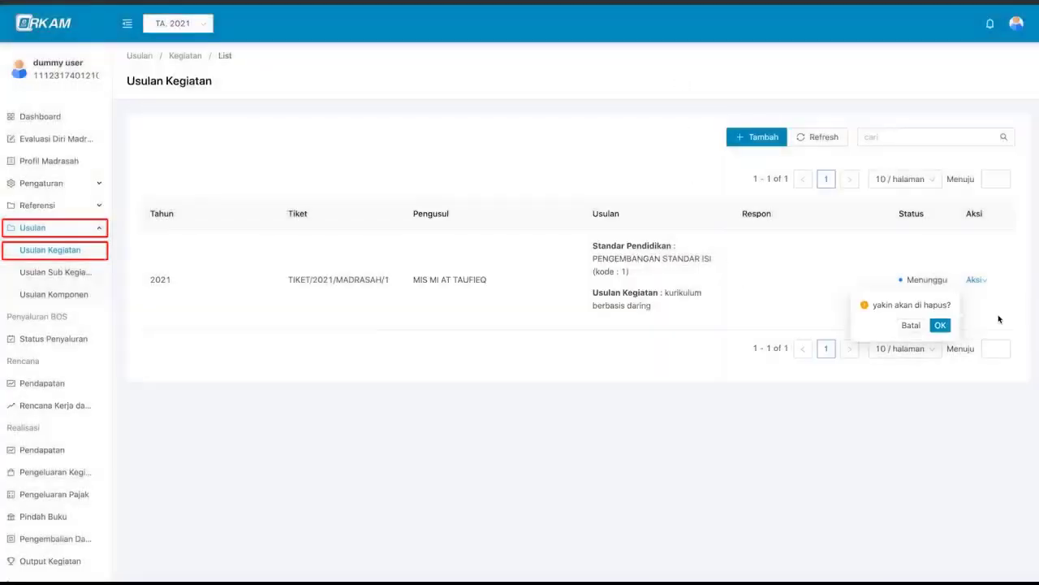
left_click(942, 327)
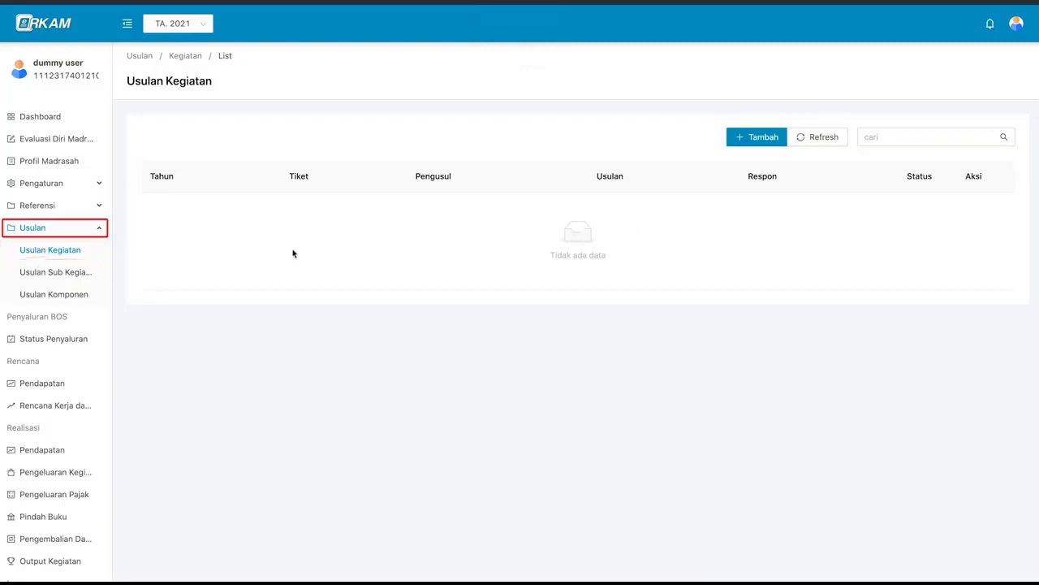
- Start a sub-activity proposal under PENGEMBANGAN STANDAR PEMBIAYAAN, activity Rumah tangga sekolah daya dan jasa
left_click(97, 273)
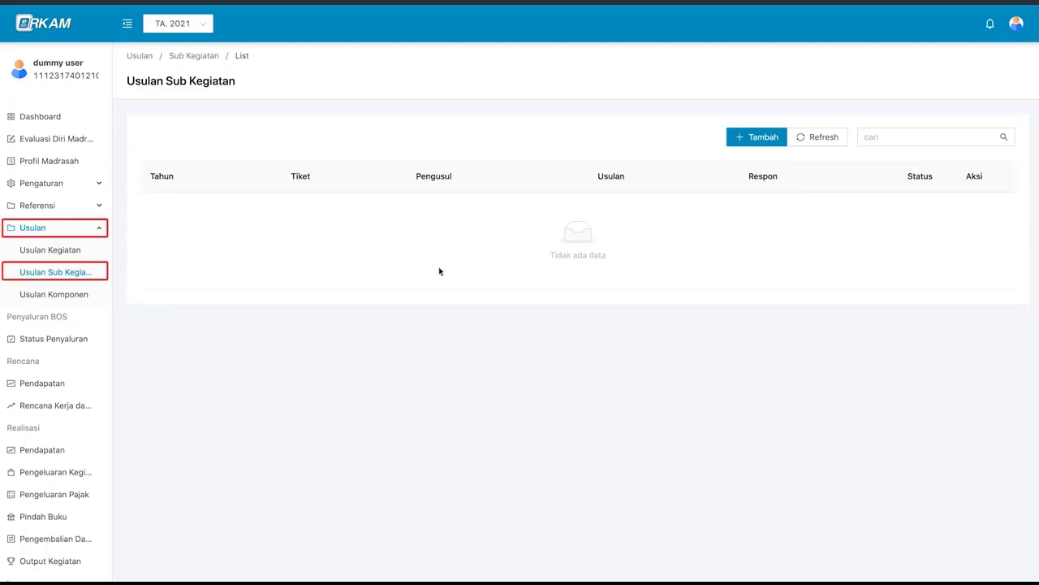
left_click(759, 139)
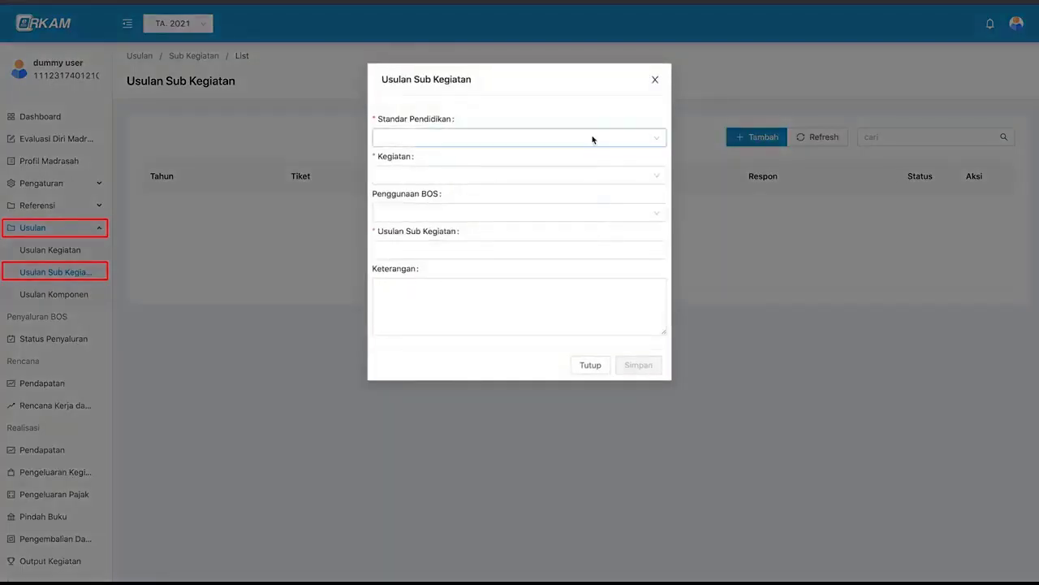
left_click(549, 136)
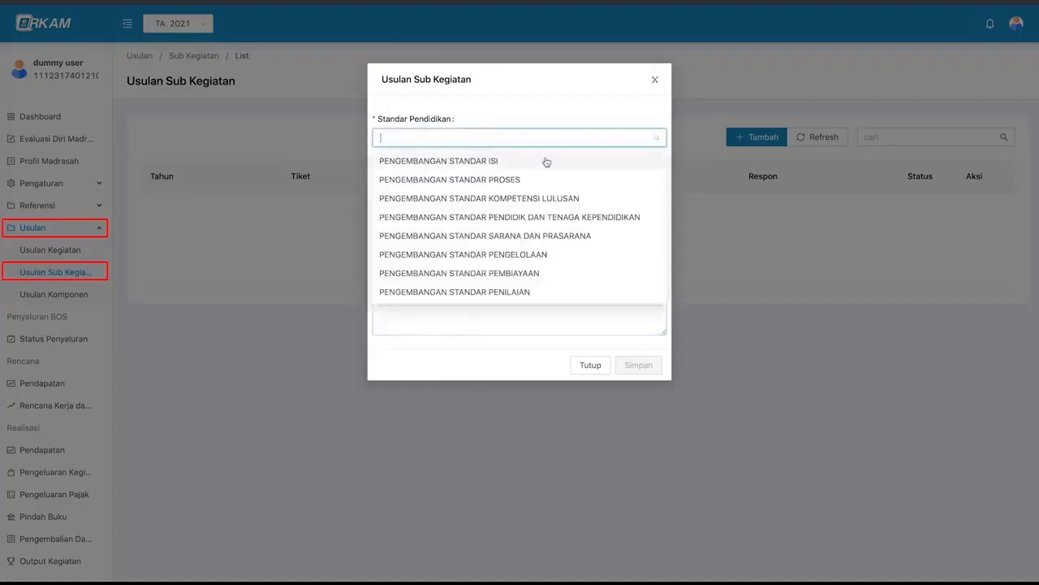
left_click(557, 273)
left_click(522, 175)
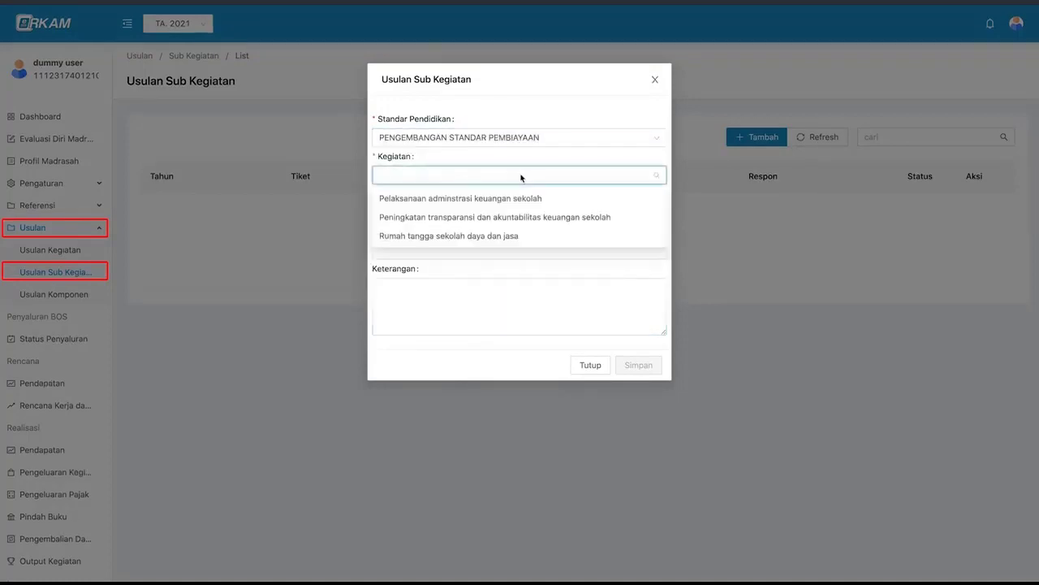
left_click(537, 235)
- Set BOS usage to Langganan daya dan jasa, describe it 'pembayaran tagihan aplikasi / website', and save
left_click(512, 212)
scroll(516, 280, "down", 3)
left_click(508, 328)
left_click(490, 246)
type("pembayaran tagihan aplikasi / website")
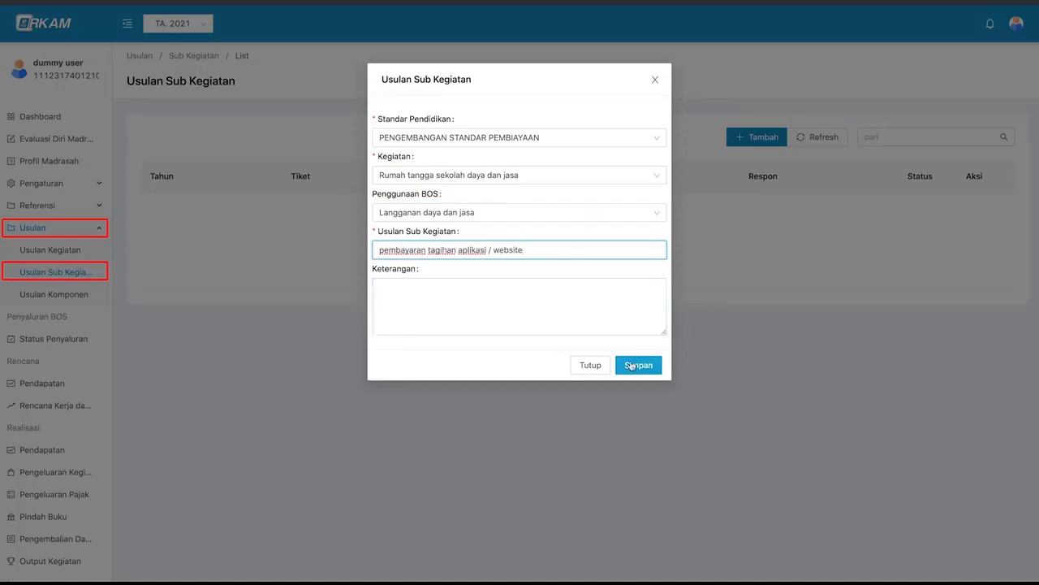
left_click(631, 366)
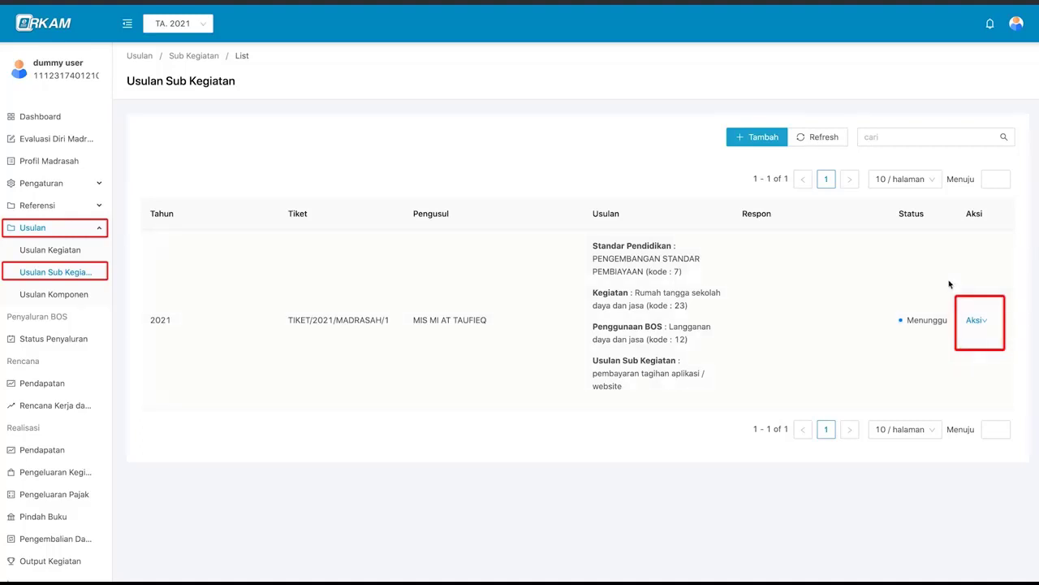
left_click(973, 322)
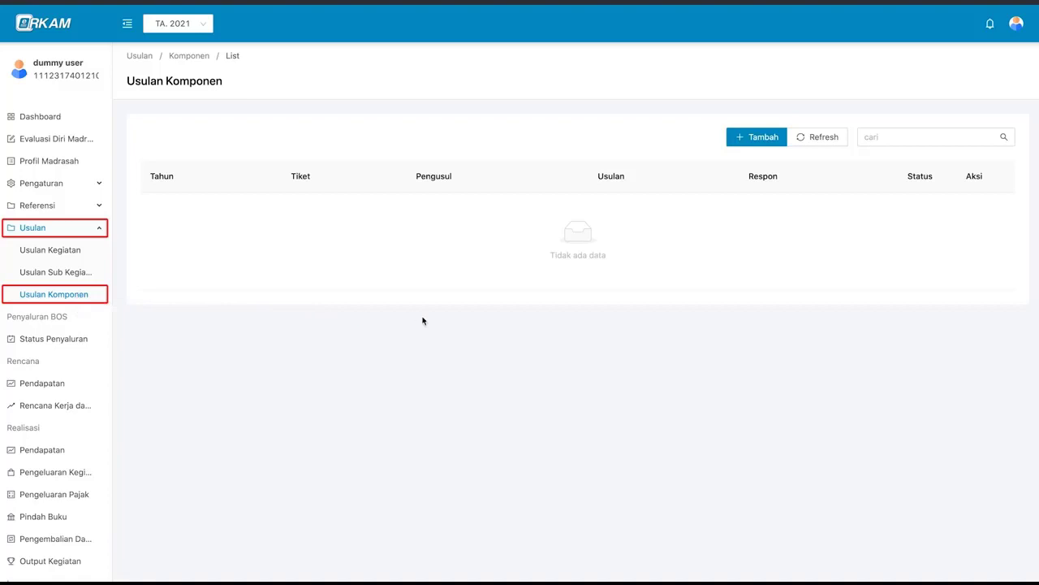
- Start a component proposal in category 7.7 - Tablet, charged to spending types 521111 and 532111
left_click(760, 138)
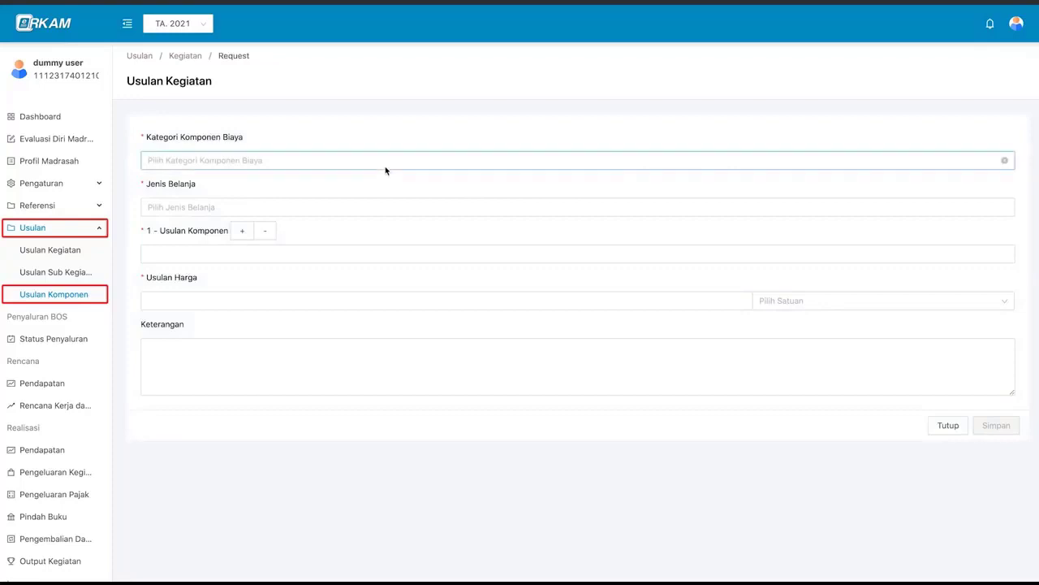
left_click(241, 234)
left_click(241, 234)
left_click(266, 235)
left_click(266, 236)
left_click(195, 161)
left_click(147, 315)
scroll(188, 311, "down", 3)
left_click(206, 288)
left_click(179, 207)
left_click(148, 228)
left_click(204, 245)
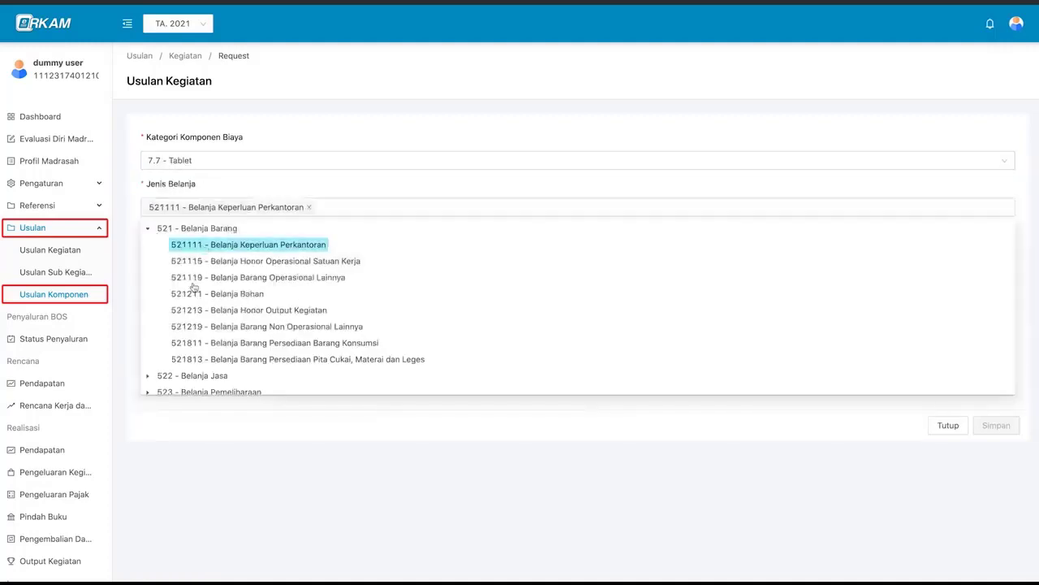
scroll(203, 249, "down", 3)
left_click(148, 366)
scroll(195, 356, "down", 1)
left_click(198, 365)
left_click(574, 417)
- Enter component 'tablet hujon drawing' at 5000000 per unit, remarks 'spec 10 inc', and save
left_click(246, 256)
type("tablet hujon drawing")
key("Tab")
type("5000000")
left_click(790, 300)
type("unit")
left_click(767, 323)
left_click(724, 374)
type("spec 10 inc")
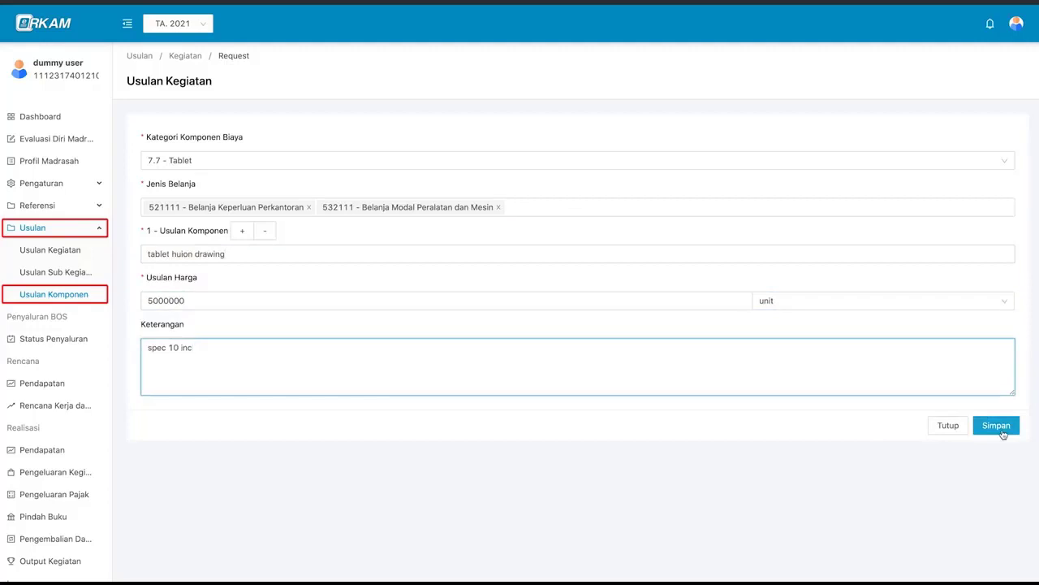
left_click(998, 428)
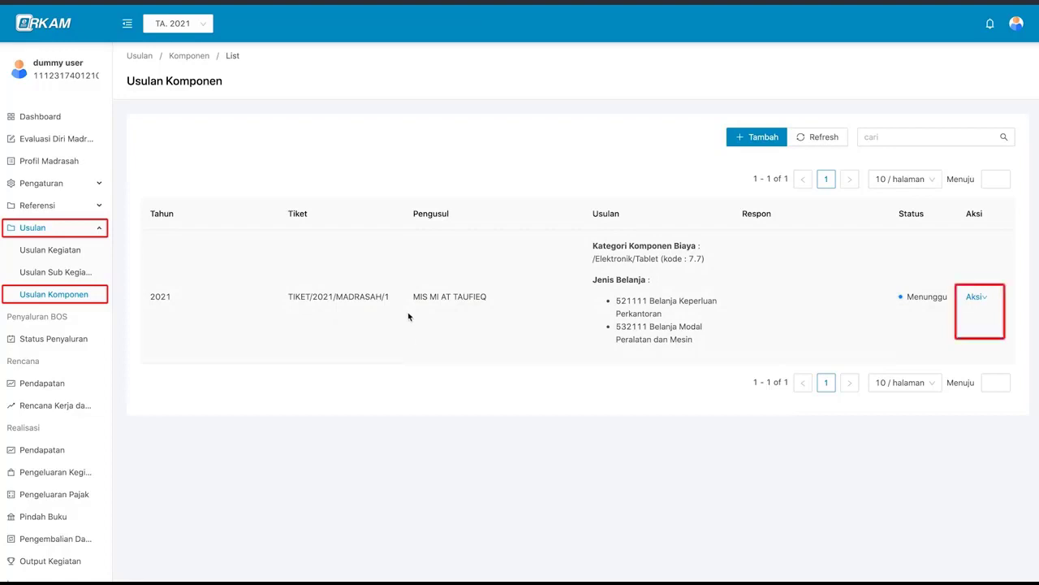
- Delete the tablet component proposal and confirm, leaving the component list empty
left_click(977, 297)
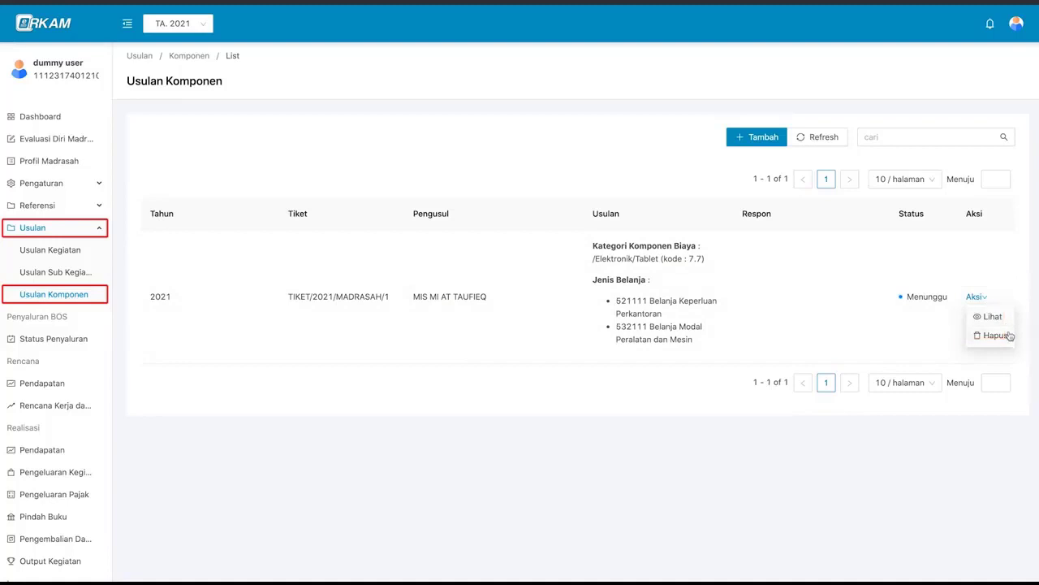
mouse_move(979, 301)
left_click(1009, 341)
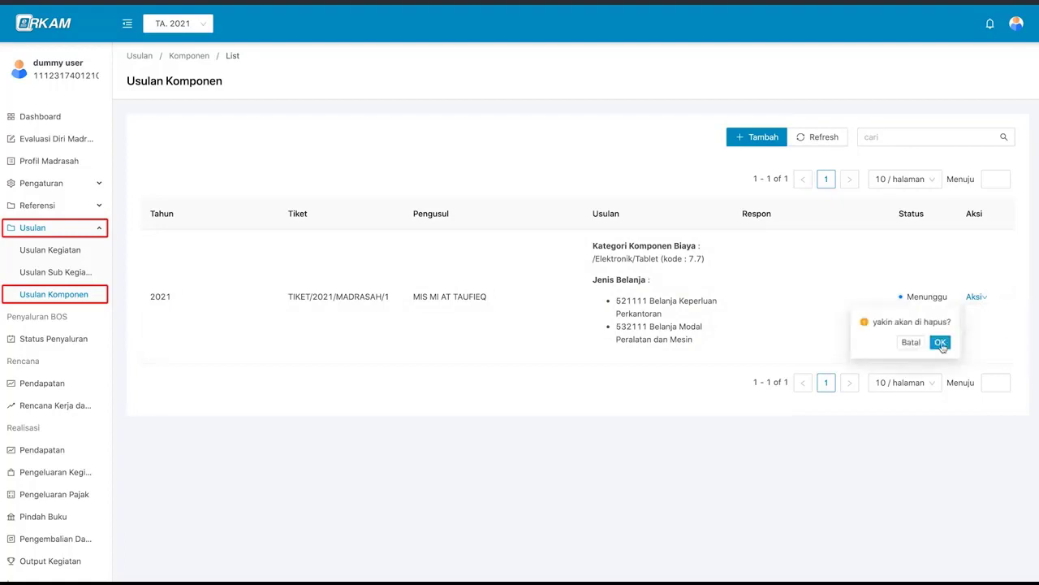
left_click(940, 343)
left_click(887, 138)
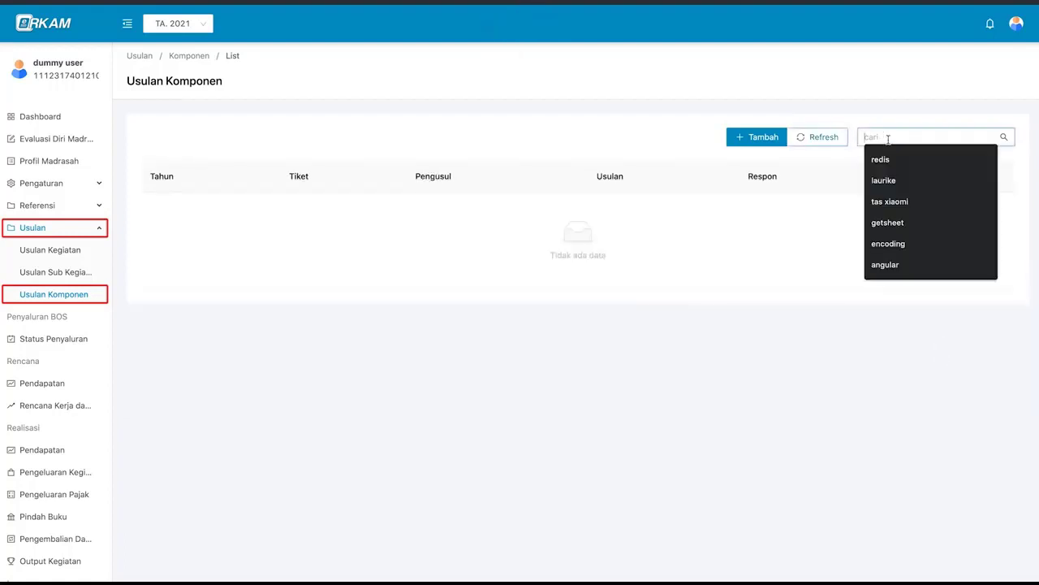
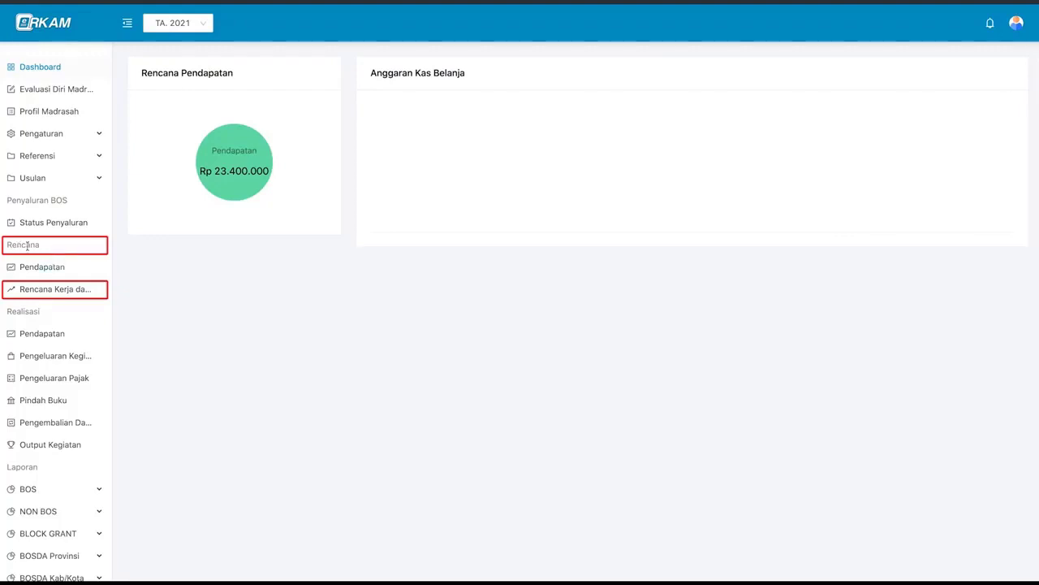
- Open the Rencana Kerja dan Anggaran list and expand income into BOS Semester 1 and 2 (11.700.000 each)
left_click(84, 297)
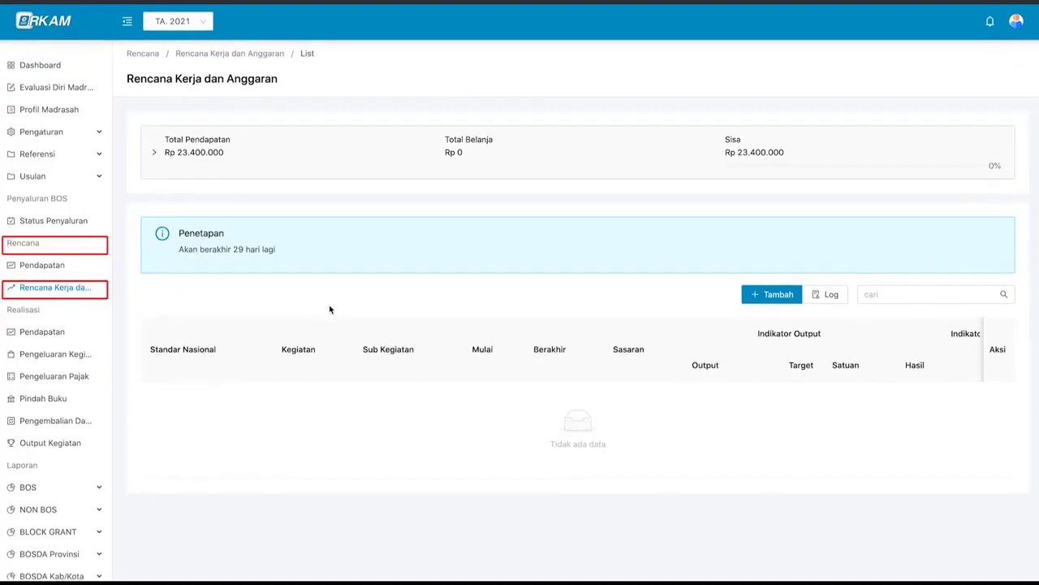
left_click(336, 164)
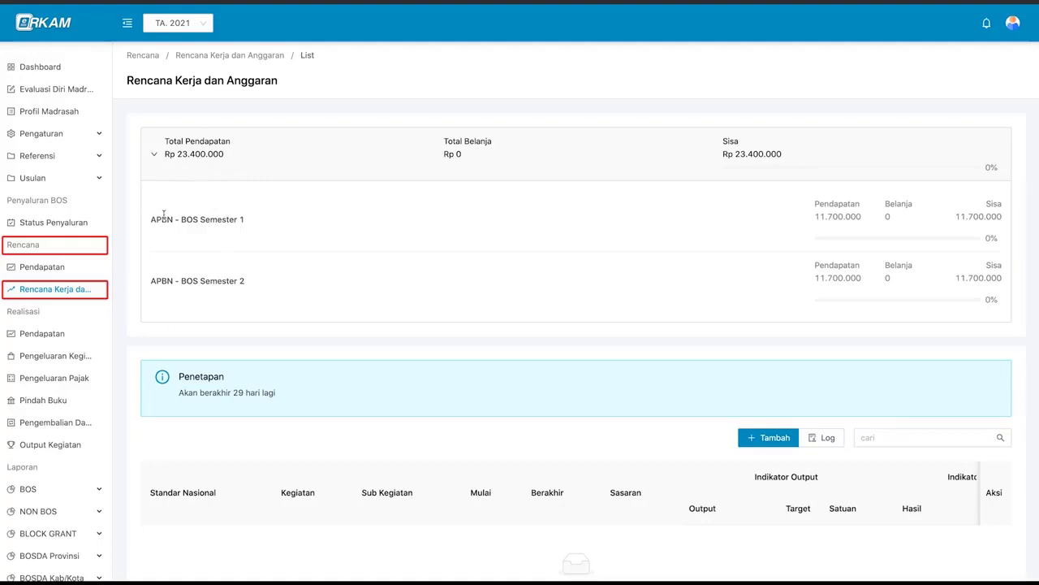
left_click(240, 166)
left_click(241, 165)
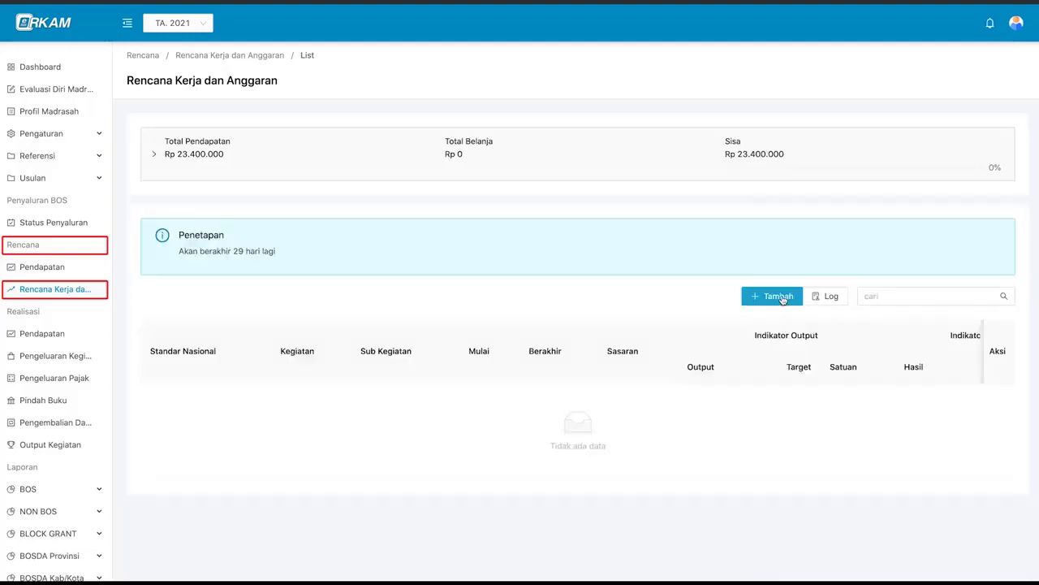
- Start a new activity plan: Pengembangan Standar Isi, Pengelolaan Kurikulum 2013, sub-activity 1.1.1 (Penyusunan)
left_click(780, 296)
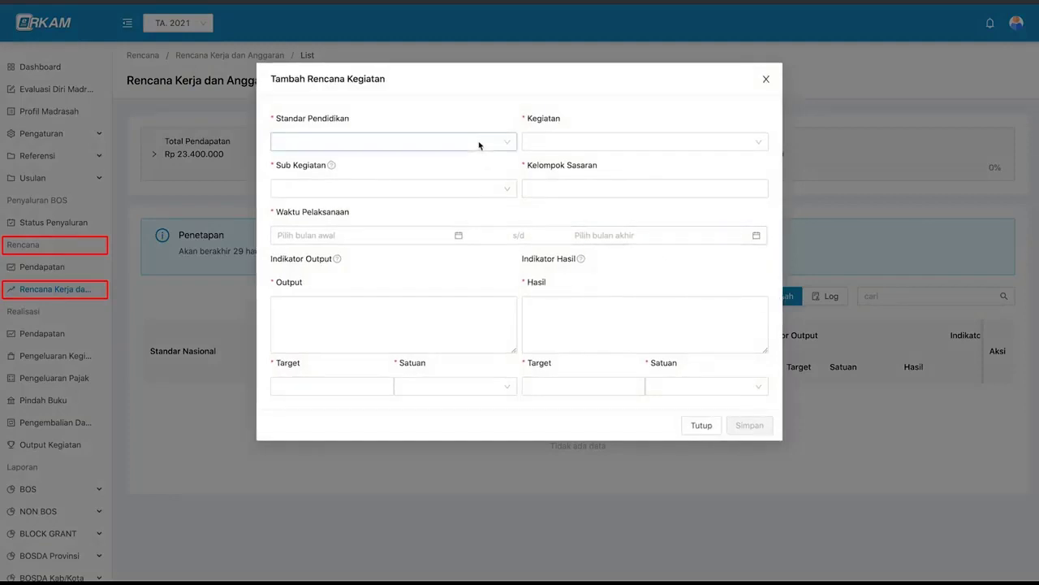
left_click(375, 139)
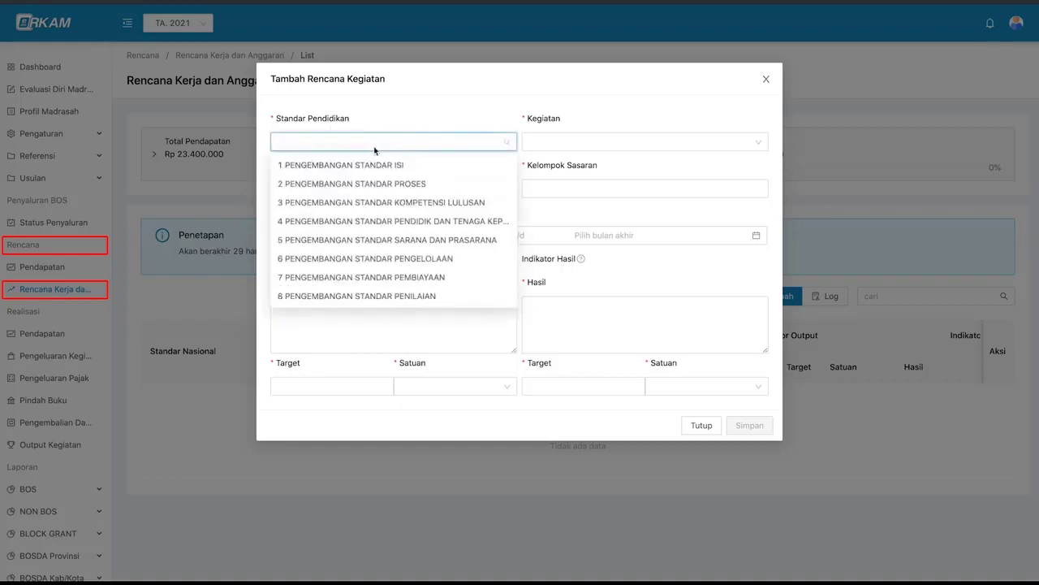
left_click(439, 127)
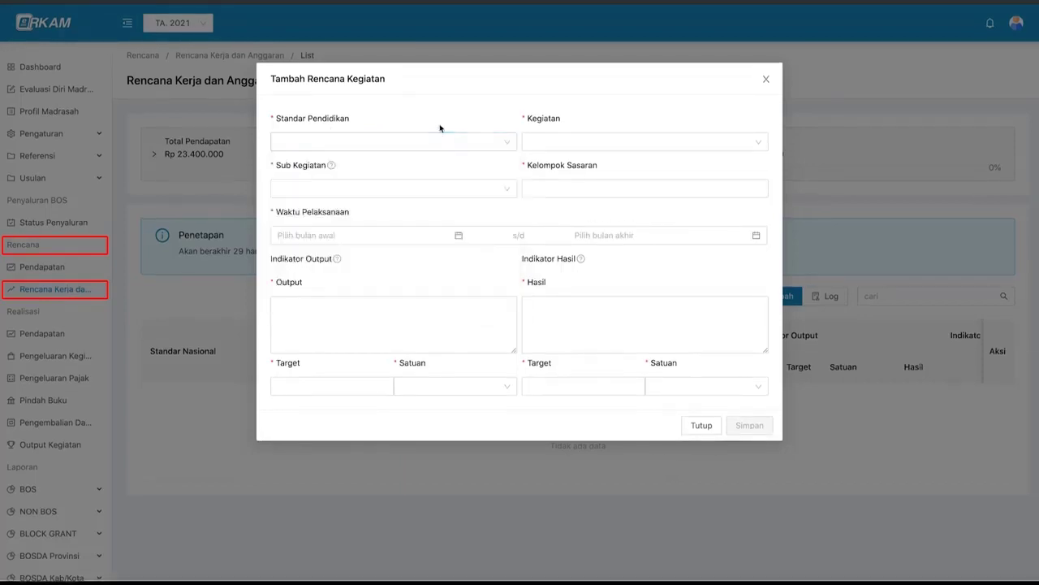
left_click(547, 141)
left_click(512, 168)
left_click(540, 187)
left_click(518, 214)
left_click(471, 142)
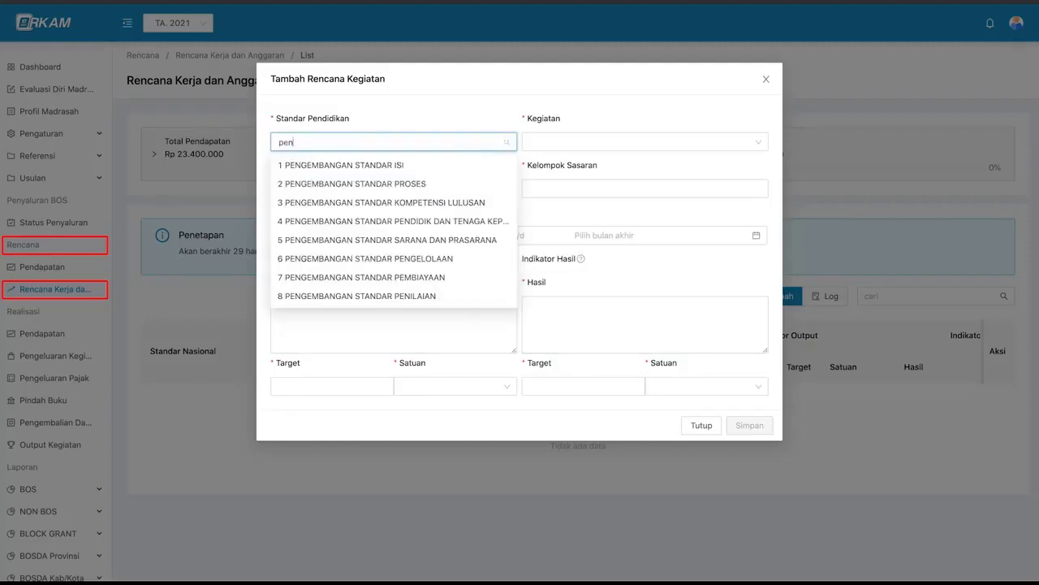
left_click(341, 165)
left_click(642, 142)
left_click(617, 162)
left_click(363, 189)
left_click(331, 166)
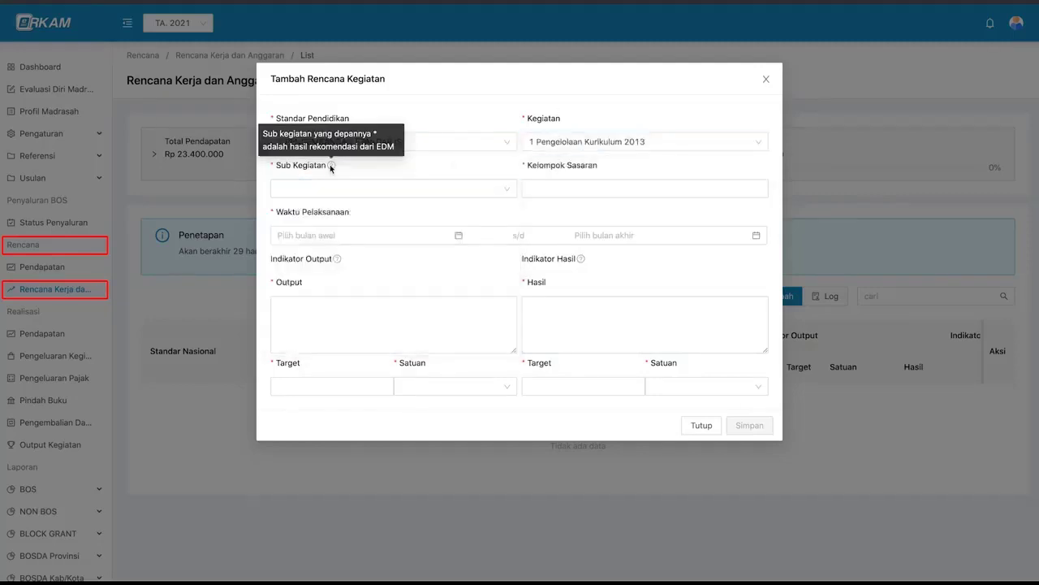
left_click(325, 188)
scroll(309, 314, "down", 2)
scroll(310, 317, "up", 2)
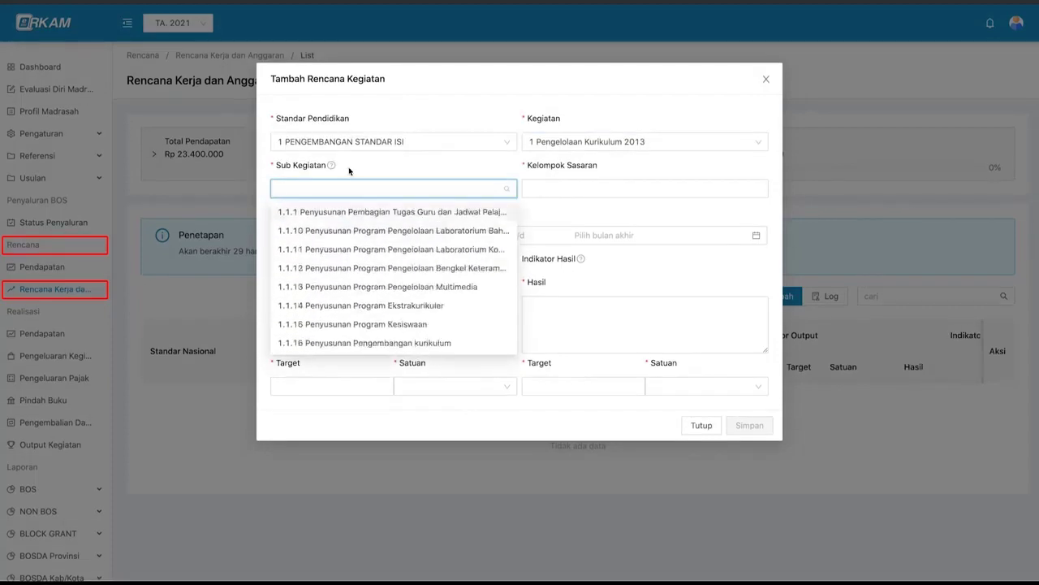
left_click(350, 170)
left_click(355, 190)
type("penyusu")
left_click(403, 212)
- Set the target group to Guru and the period from January to February 2021
left_click(585, 188)
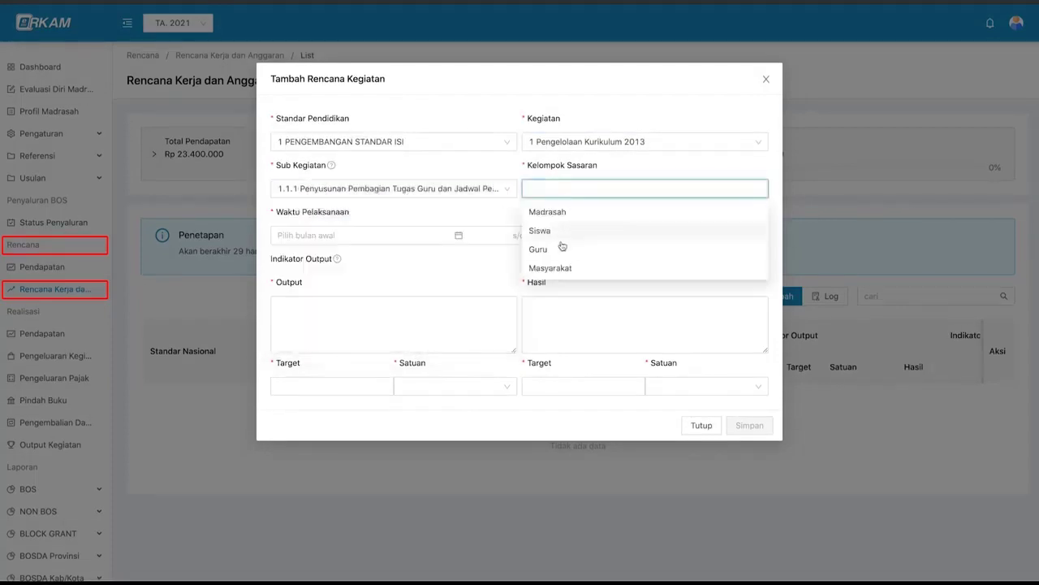
left_click(561, 249)
left_click(365, 234)
left_click(325, 300)
left_click(636, 288)
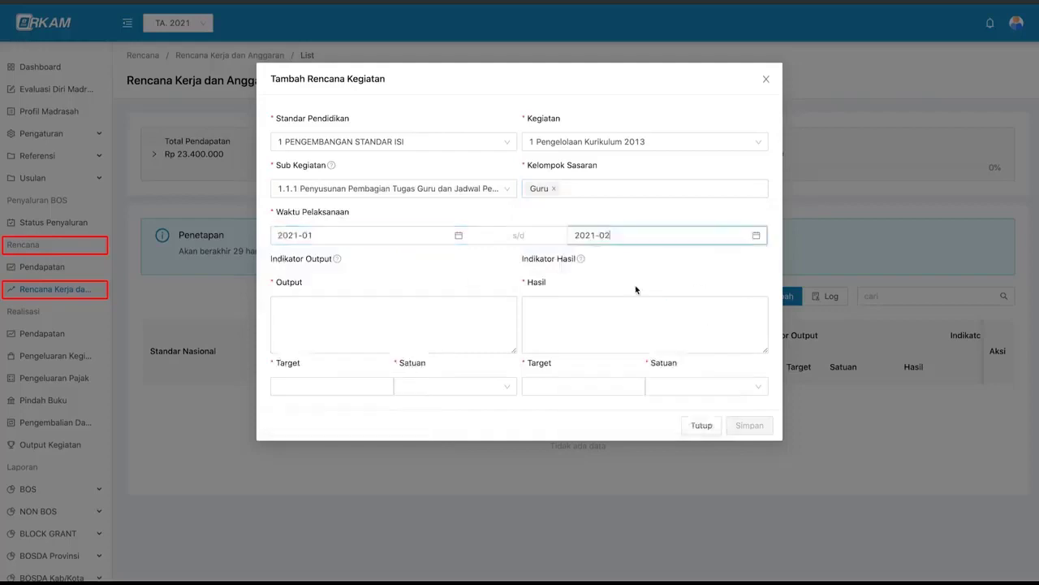
- Enter output 'jadwal dan pembagian tugas guru selama tahun 2021' with target 20 guru
left_click(321, 319)
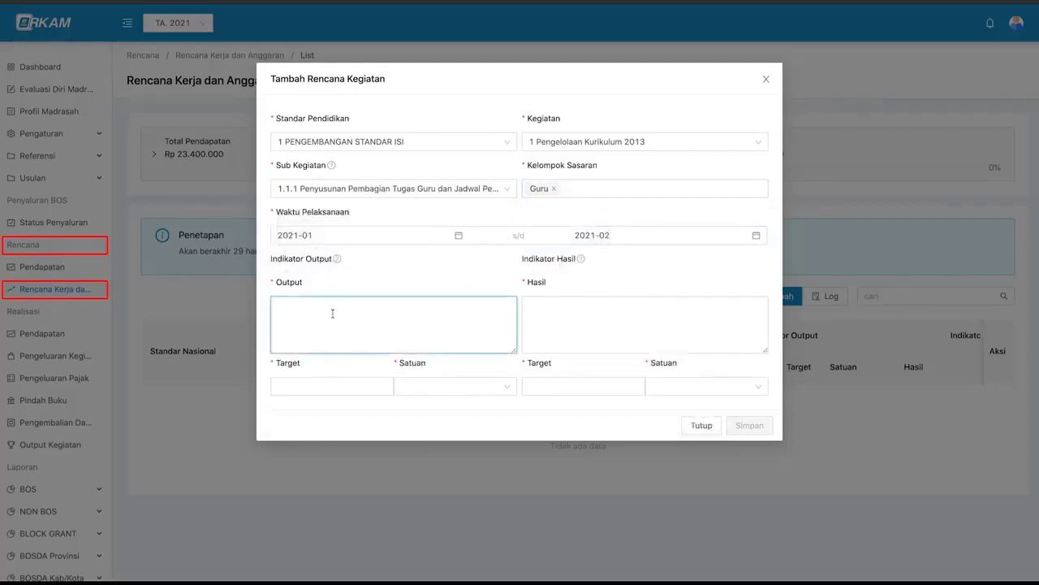
type("jadwal dan pembagian tugas guru selama tahun 2021")
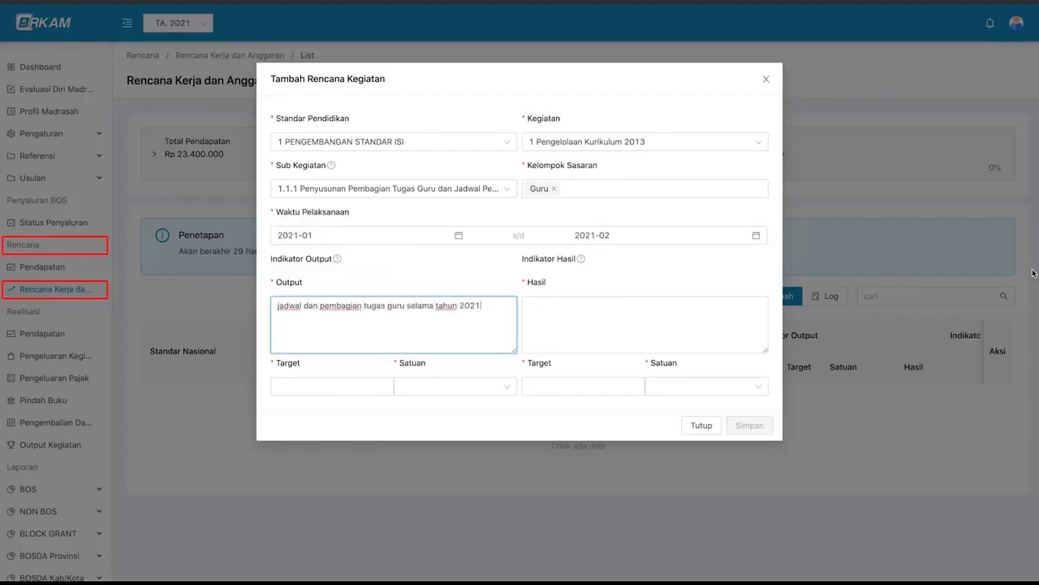
left_click(333, 387)
type("20")
left_click(439, 387)
type("guru")
left_click(431, 413)
- Enter result 'kegiatan belajar mengajar terencana dengan baik' with target 12 bulan
left_click(568, 317)
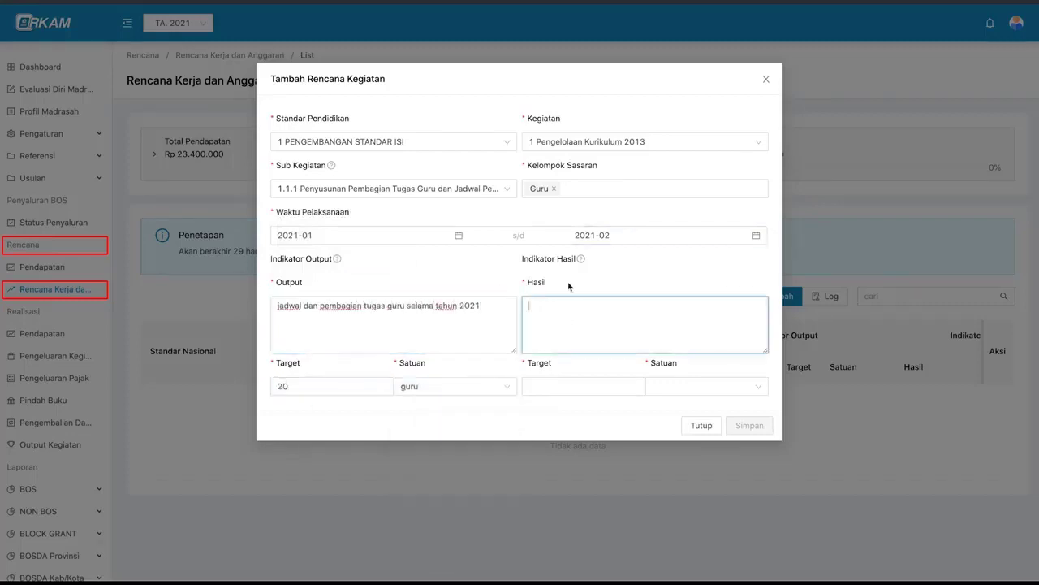
mouse_move(580, 261)
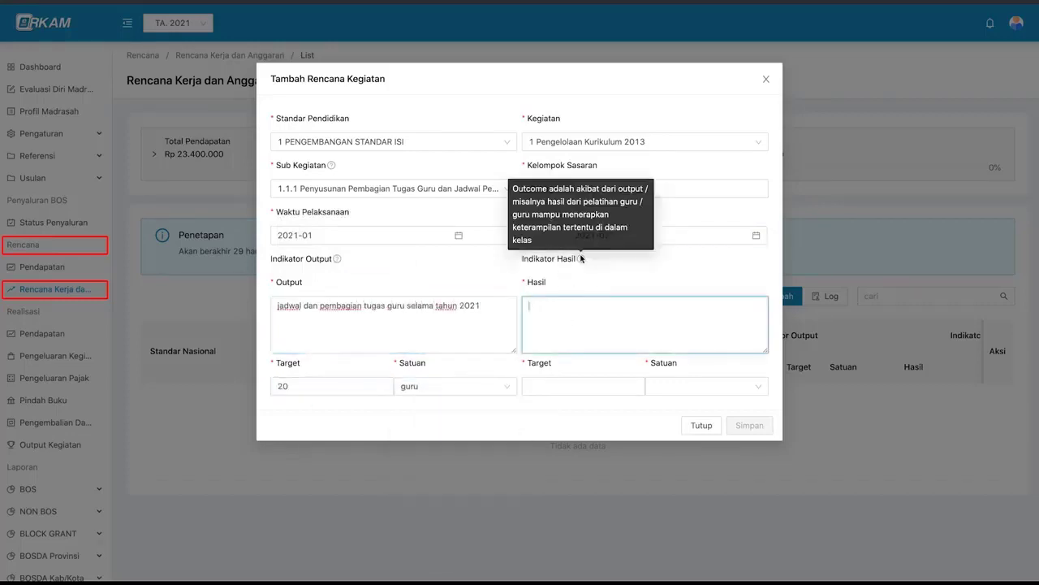
type("kegiatan belajar mengajar terencana dengan baik")
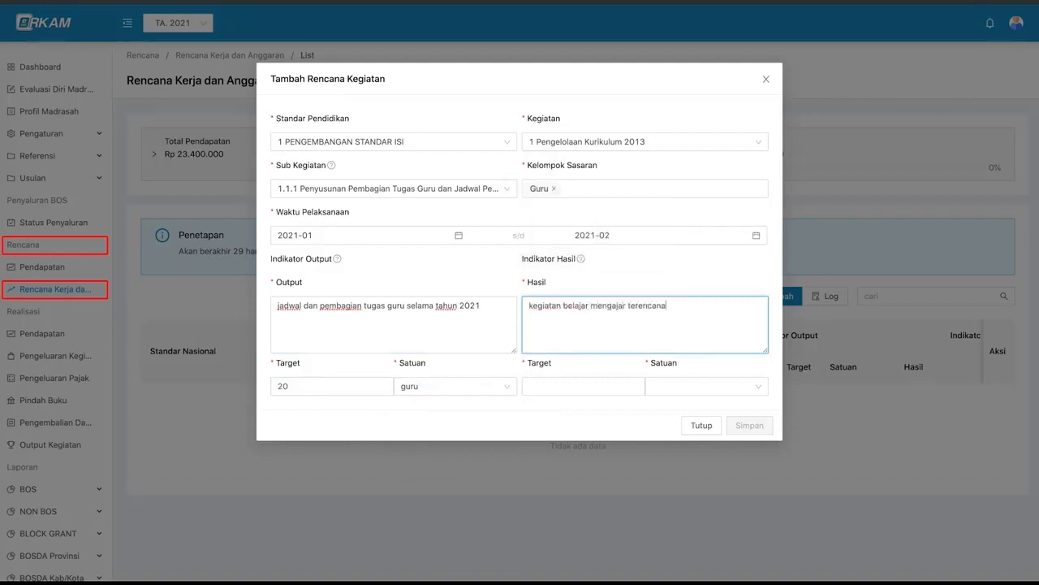
left_click(551, 387)
type("12")
left_click(665, 387)
type("bulan")
left_click(673, 410)
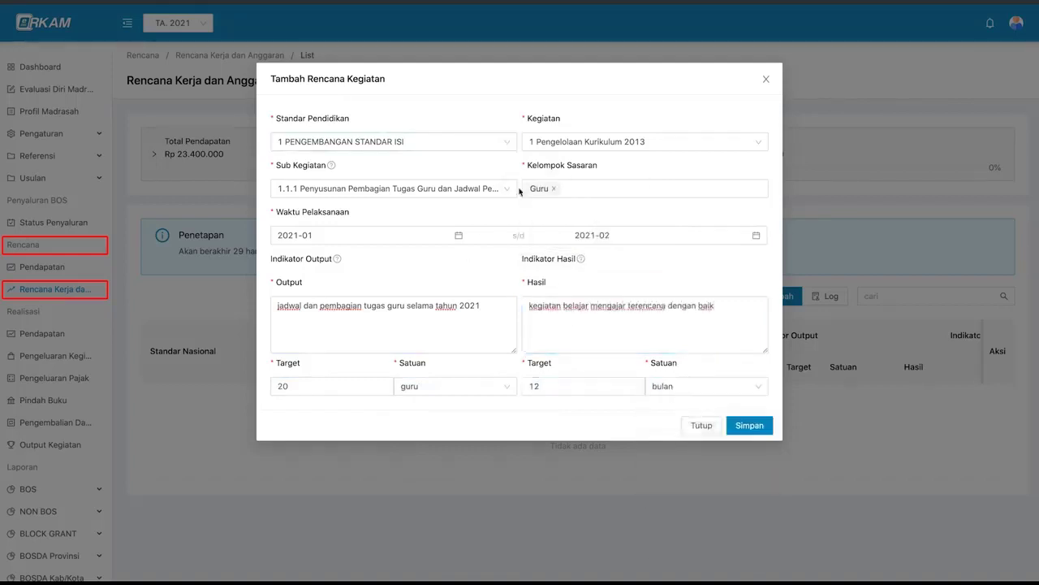
- Save the Pengelolaan Kurikulum 2013 activity plan, ending on the user profile page
left_click(769, 433)
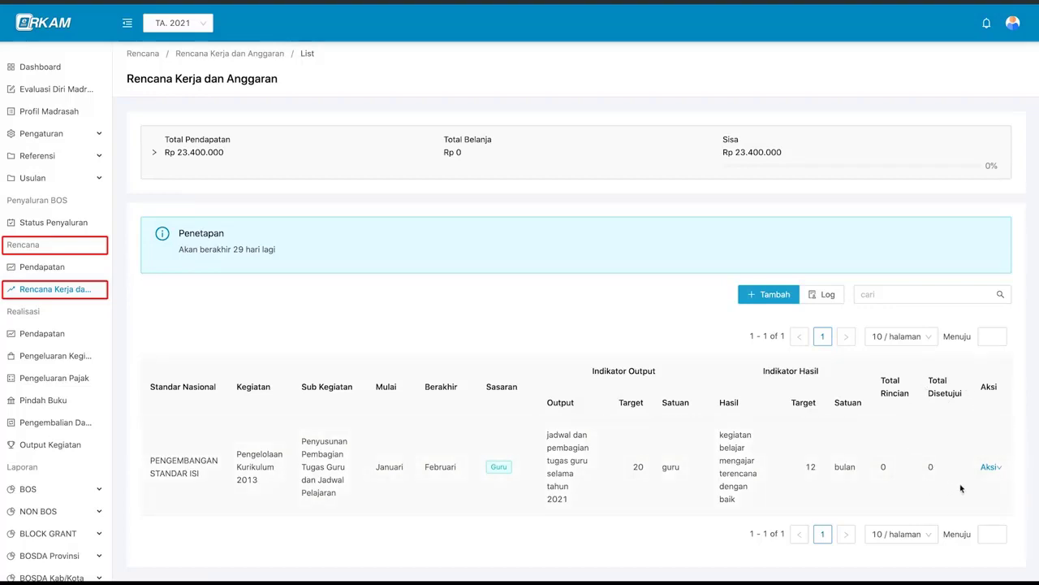
mouse_move(990, 473)
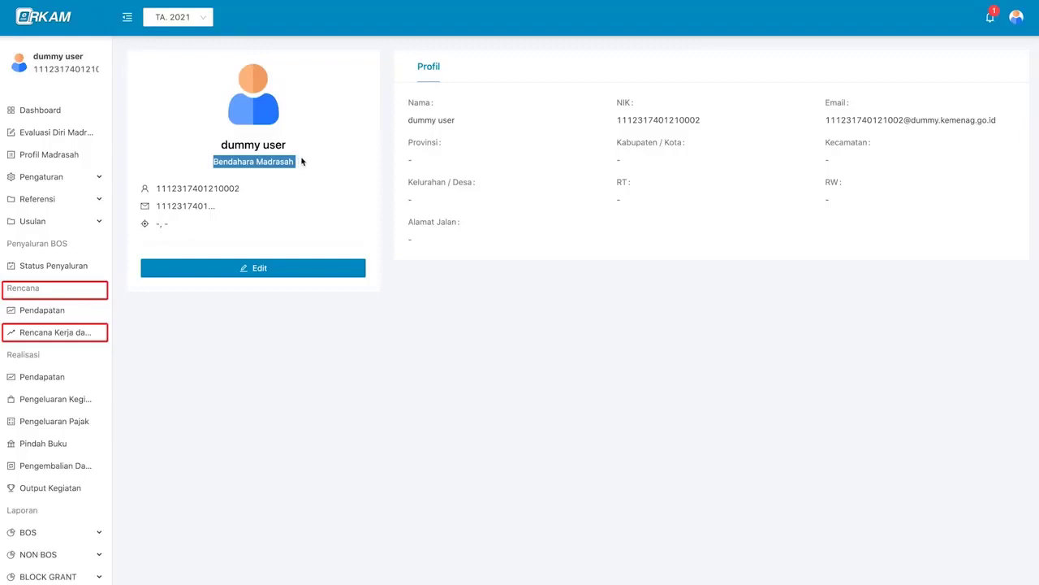
- Leave the Bendahara Madrasah profile page and return to the Rencana Kerja dan Anggaran list
left_click(306, 161)
triple_click(276, 161)
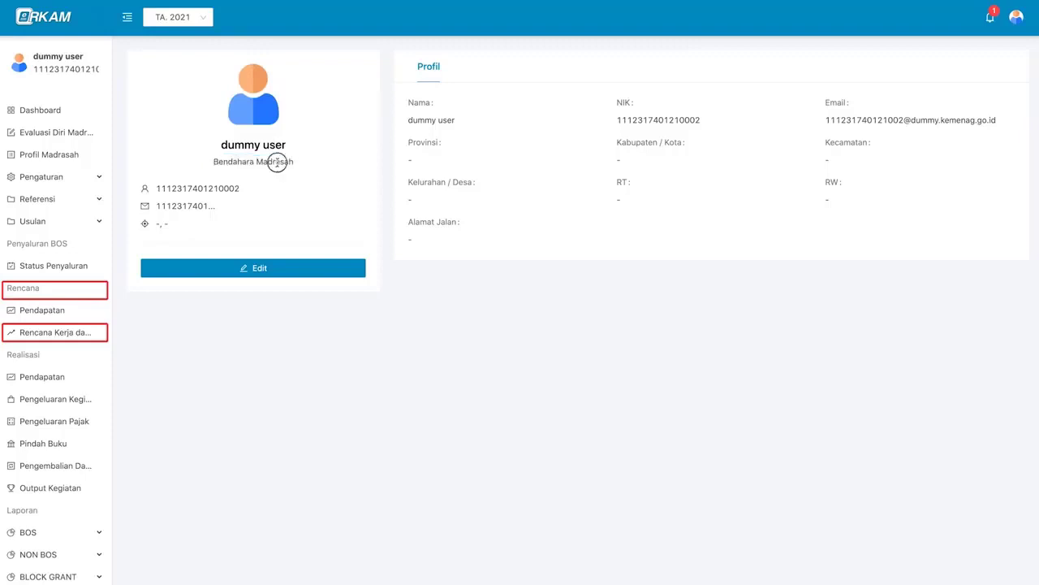
left_click(311, 163)
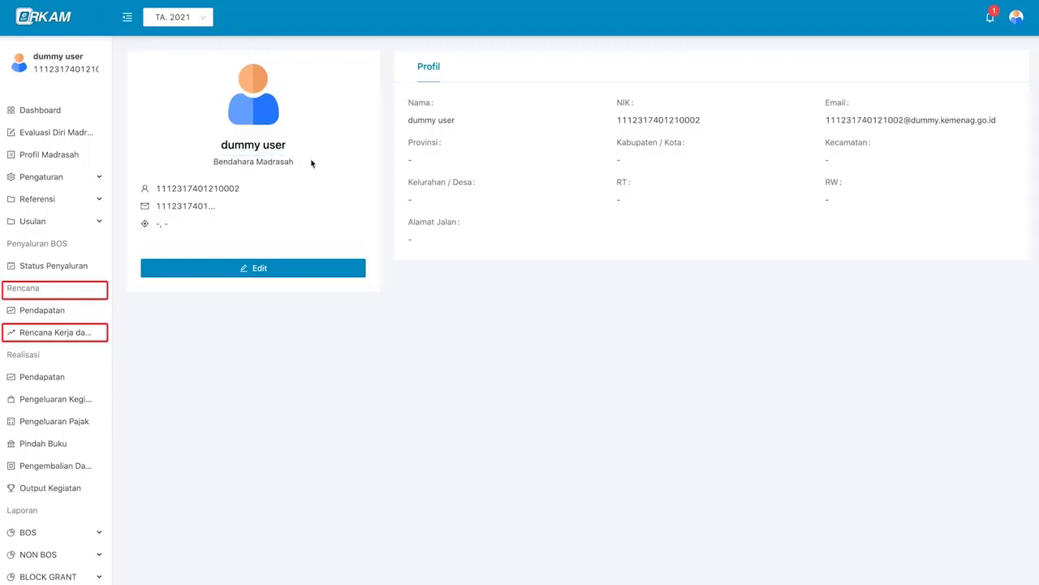
left_click(1023, 30)
left_click(447, 268)
left_click(80, 334)
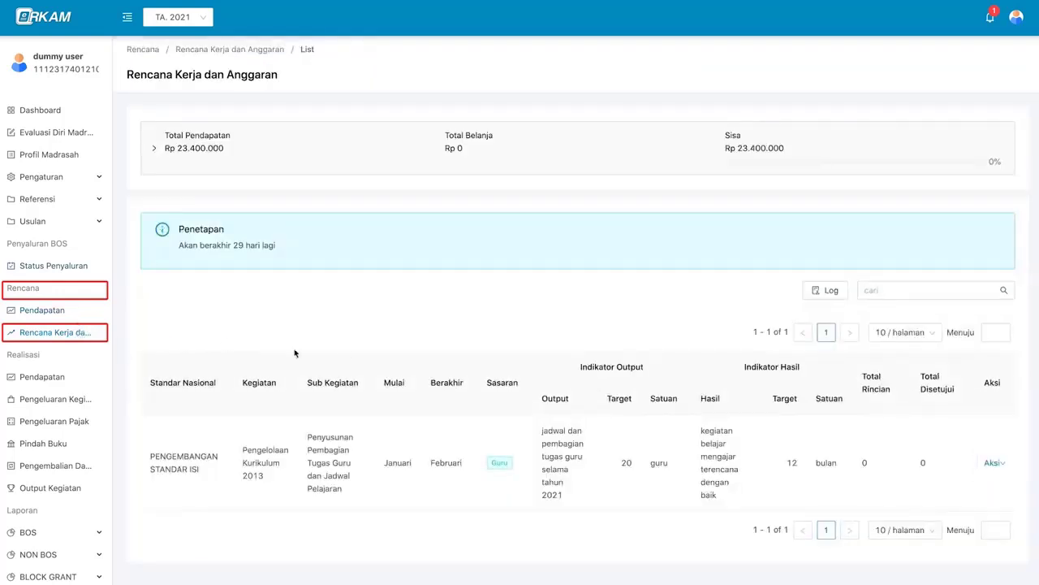
mouse_move(990, 464)
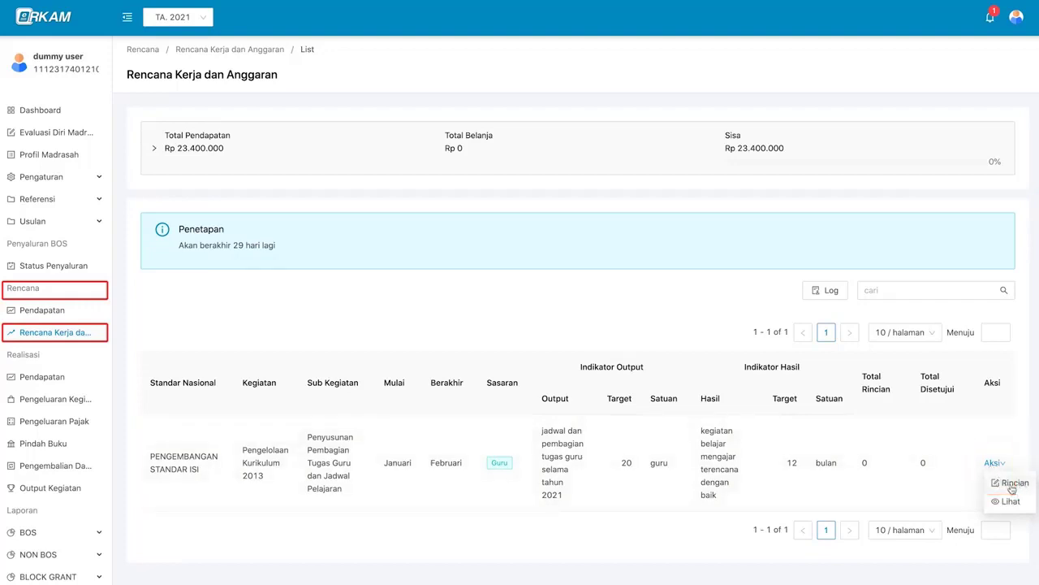
- Open Rincian for the Pengelolaan Kurikulum 2013 row and expand its activity summary
left_click(1012, 488)
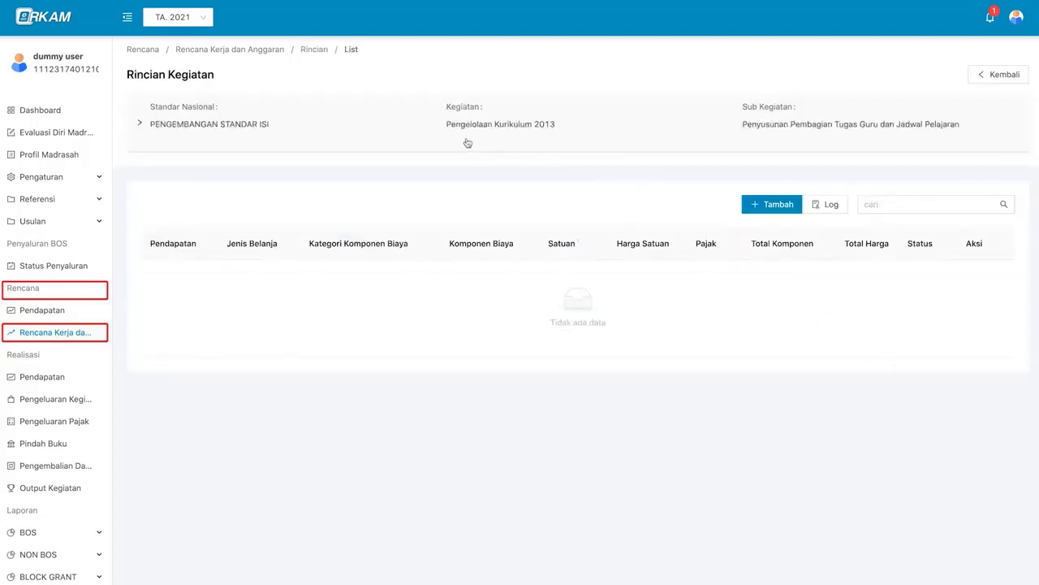
left_click(601, 130)
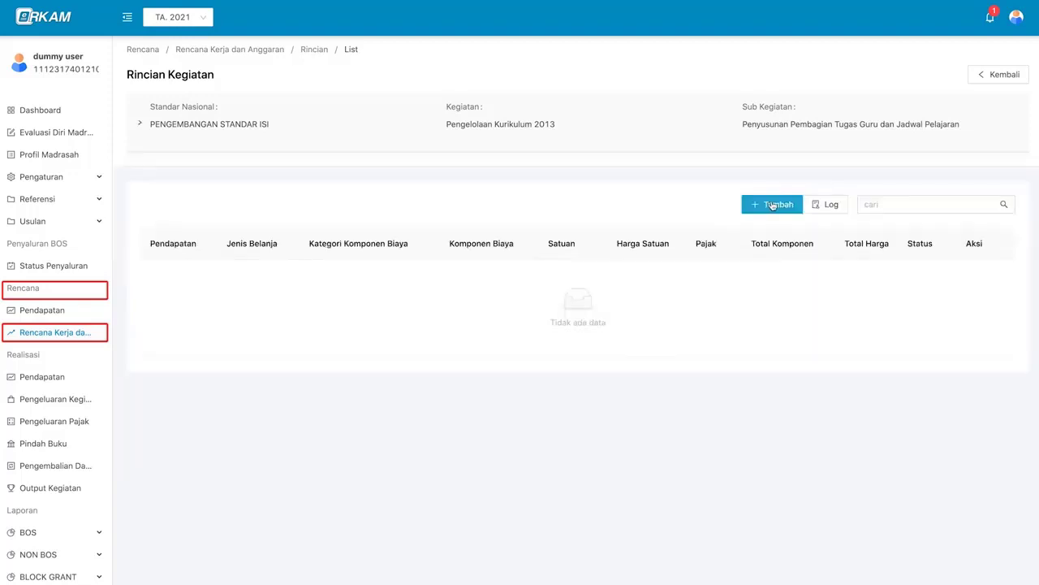
- Add a cost item and choose APBN - BOS Semester 1 as its income source
left_click(773, 205)
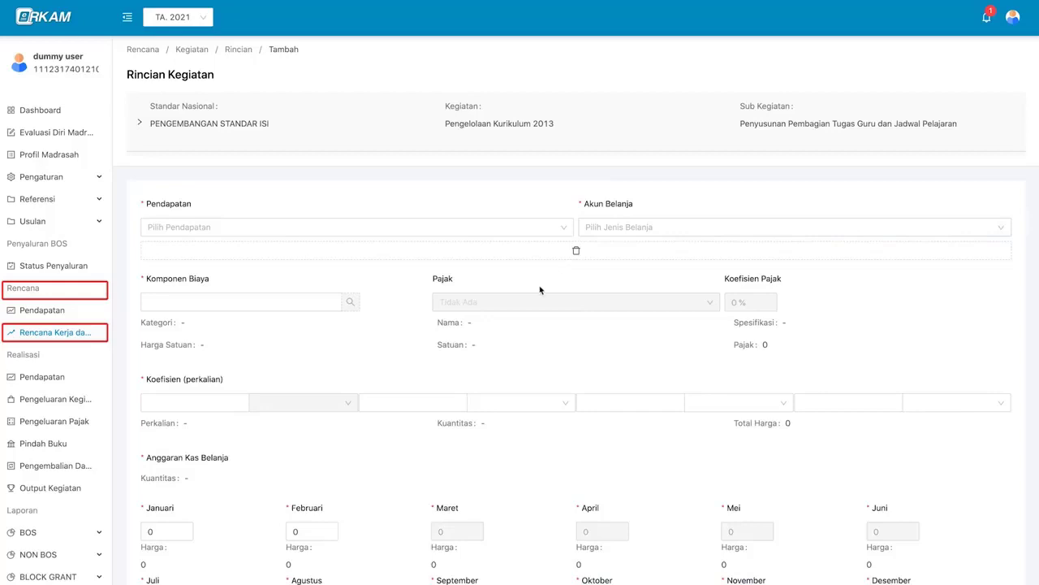
scroll(541, 289, "down", 1)
left_click(528, 187)
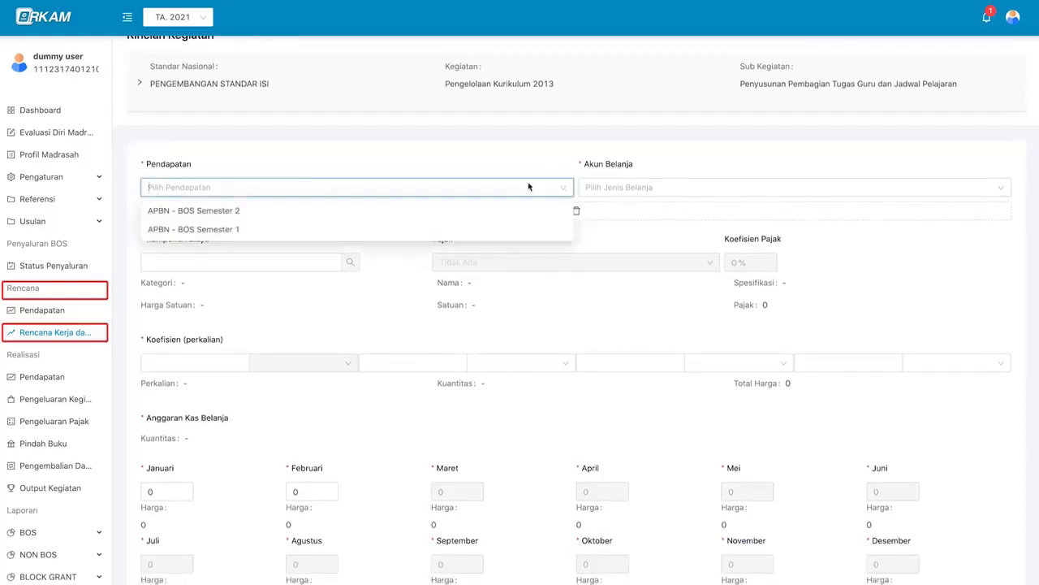
left_click(529, 187)
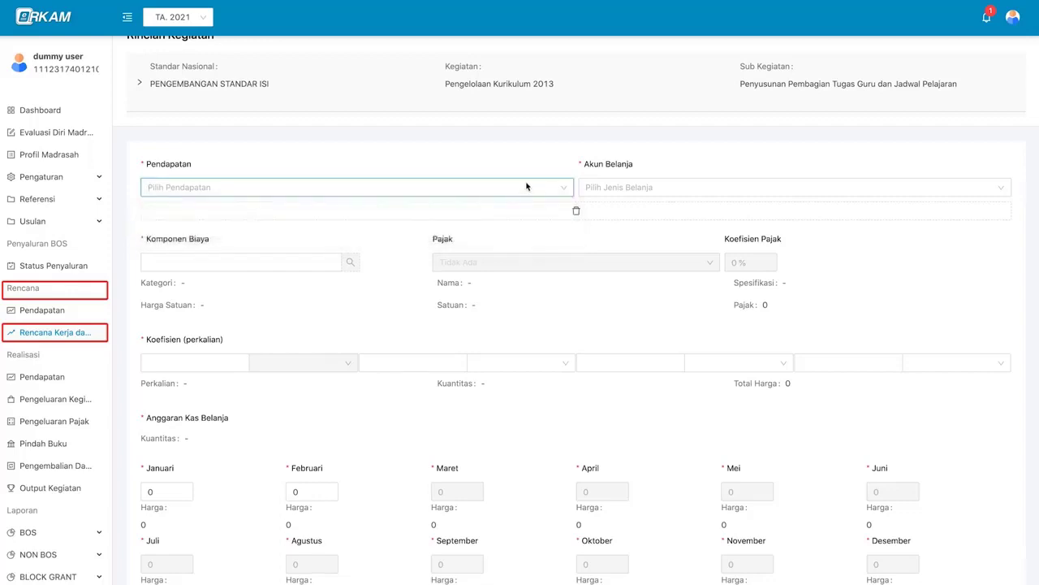
left_click(517, 186)
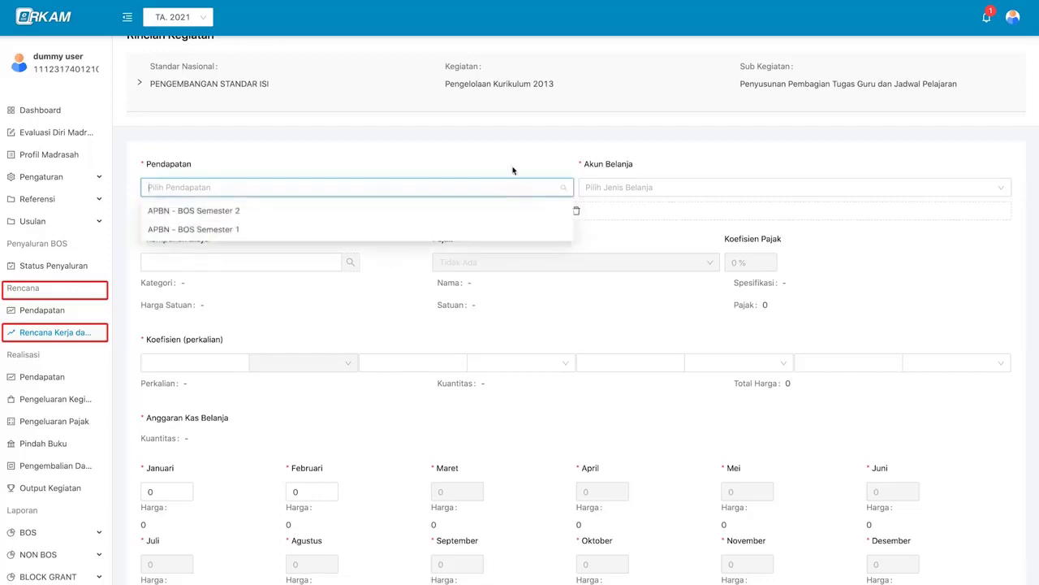
scroll(512, 165, "down", 1)
scroll(512, 164, "down", 1)
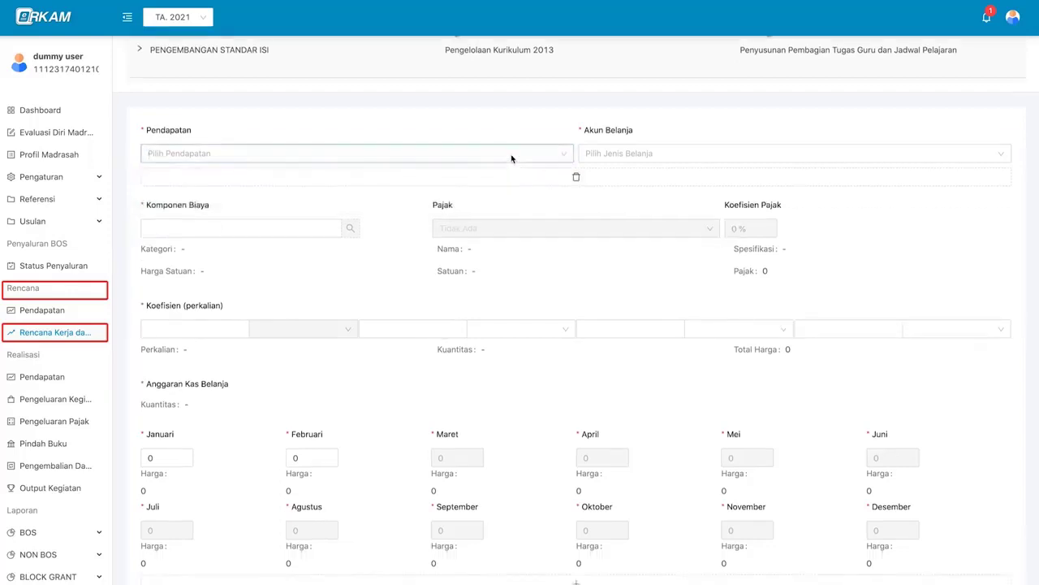
left_click(512, 156)
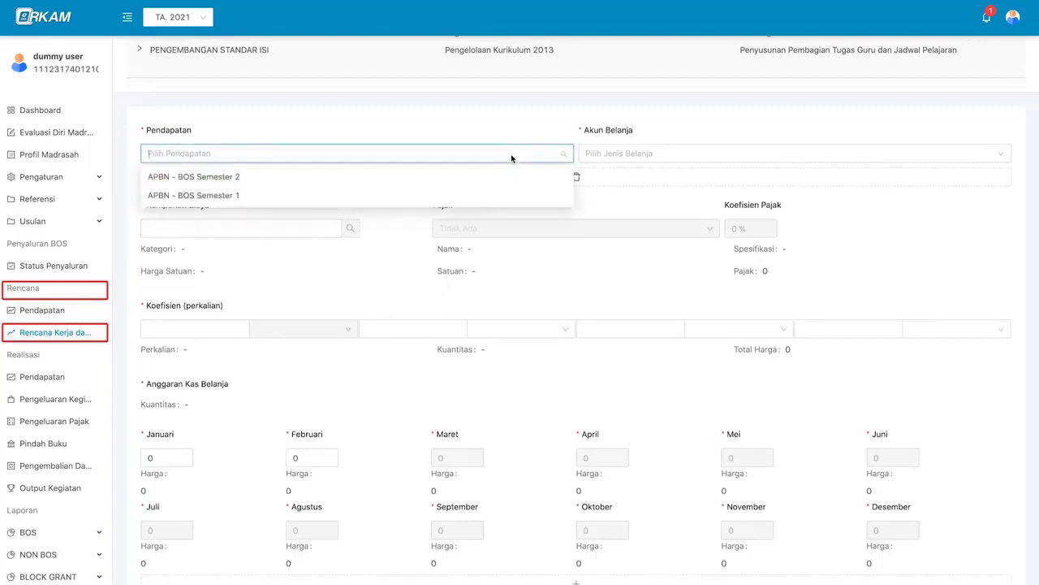
left_click(487, 202)
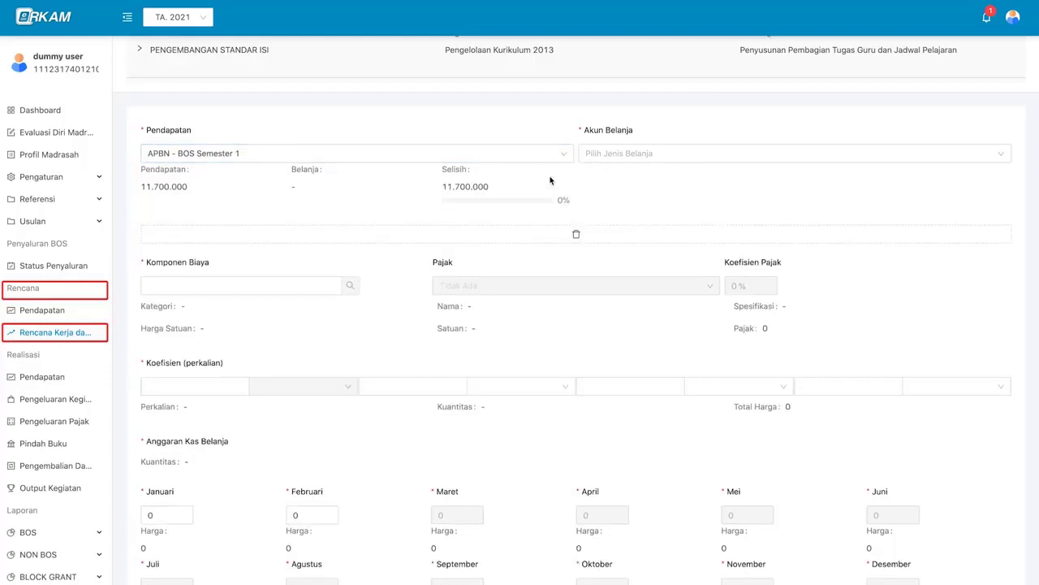
- Set the spending account to 521111 - Belanja Keperluan Perkantoran
left_click(622, 157)
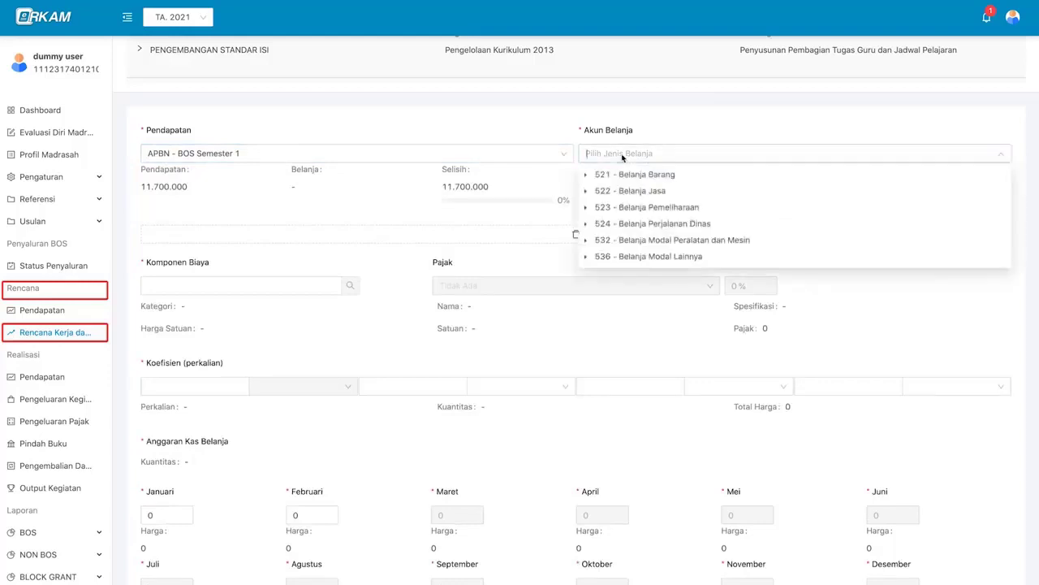
left_click(586, 175)
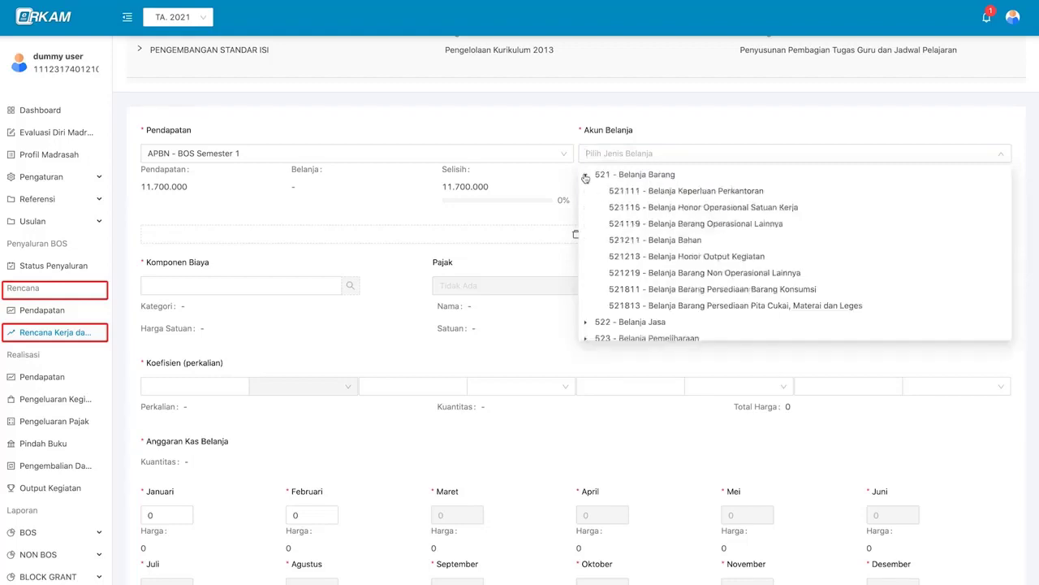
left_click(623, 190)
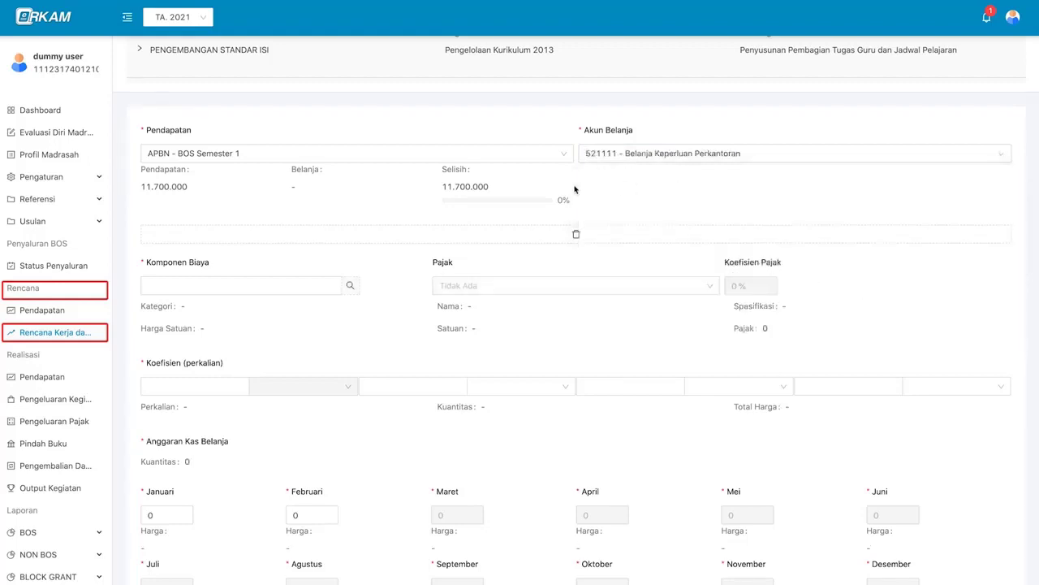
scroll(441, 294, "down", 1)
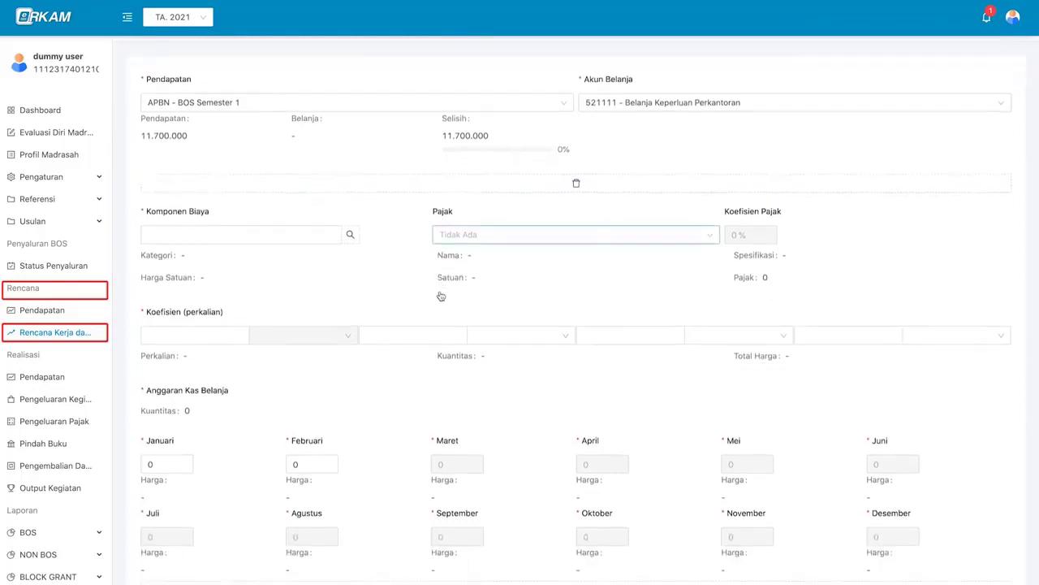
scroll(392, 274, "down", 1)
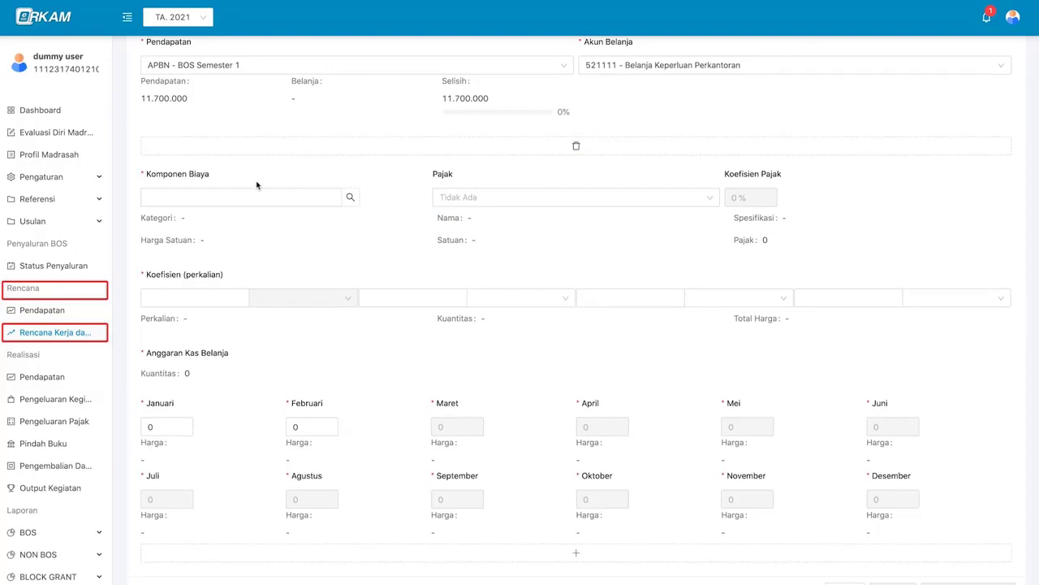
- Search cost components and back out of pricing the first textbook
scroll(336, 172, "up", 2)
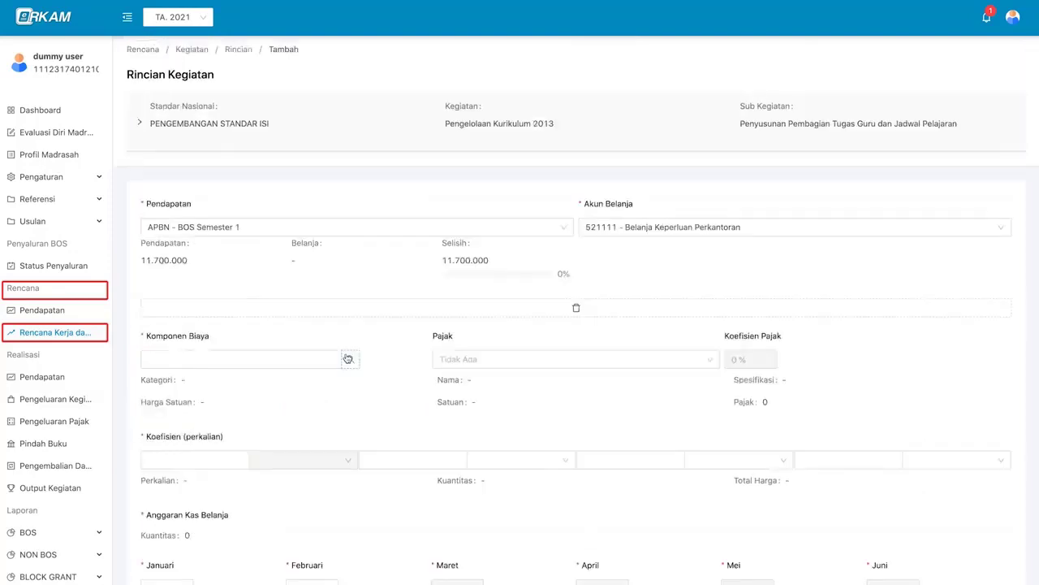
left_click(346, 357)
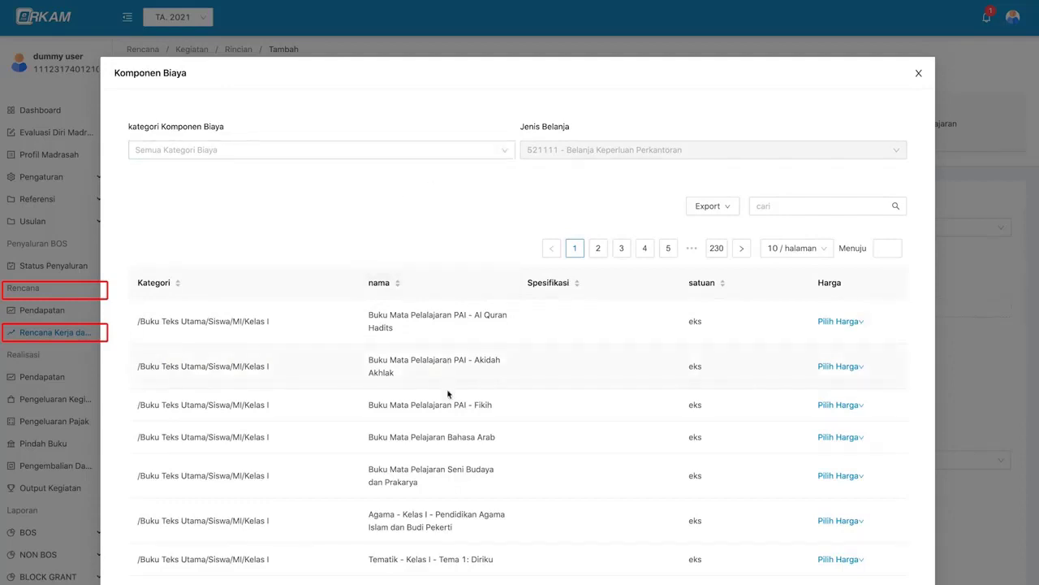
scroll(447, 374, "down", 1)
scroll(447, 370, "down", 3)
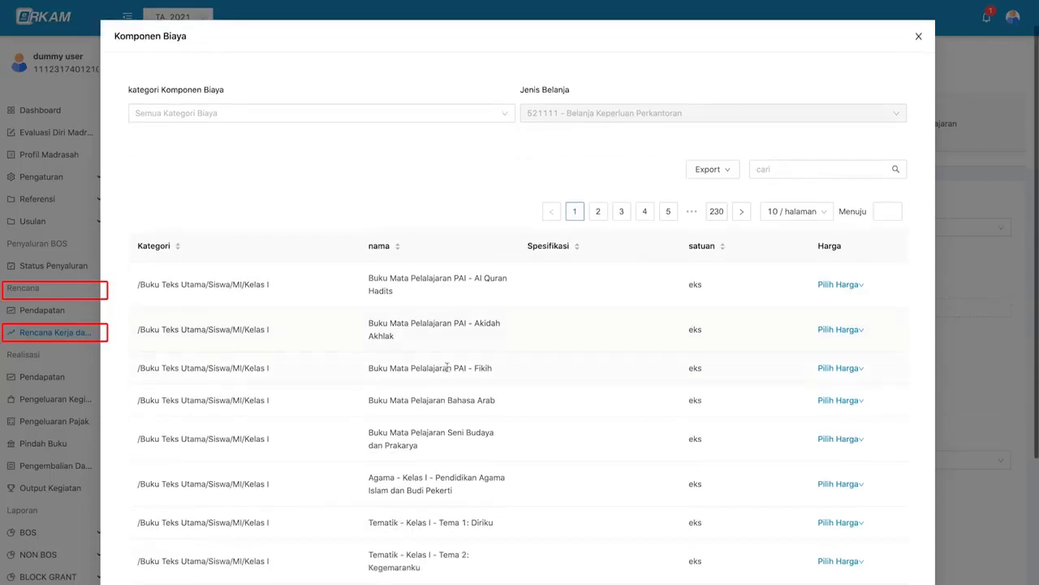
scroll(480, 339, "up", 4)
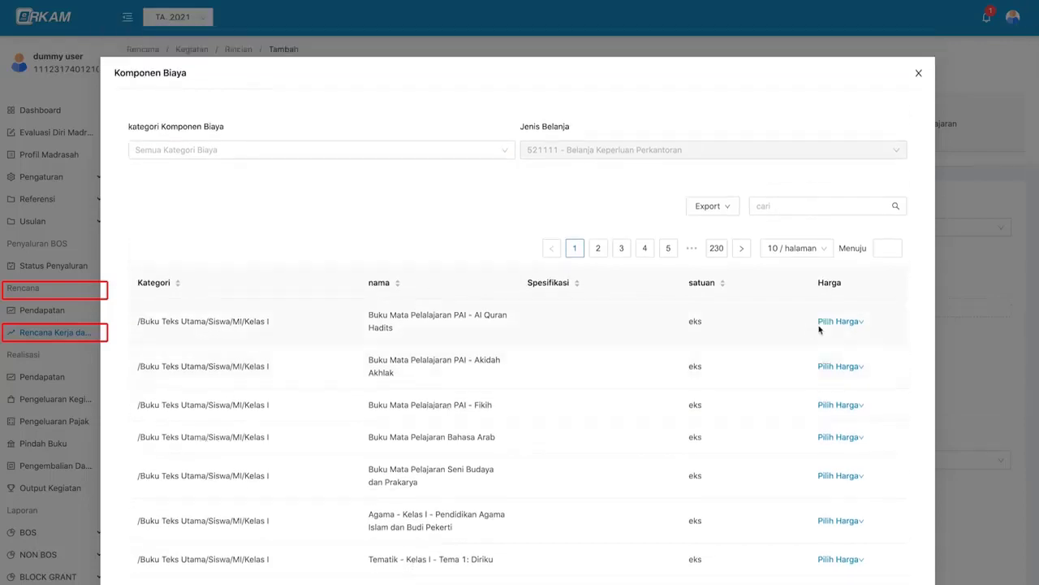
left_click(831, 324)
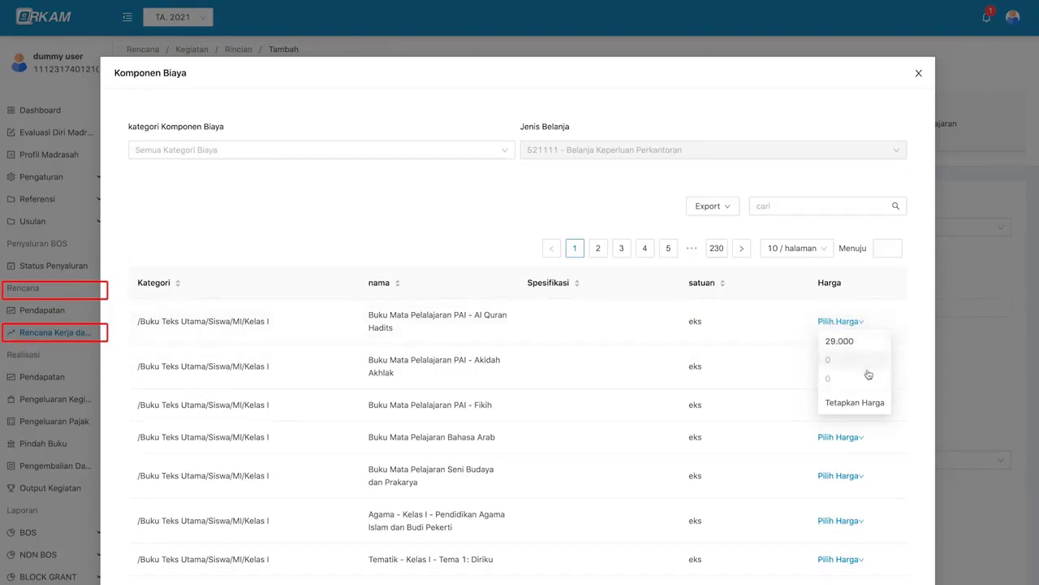
left_click(859, 410)
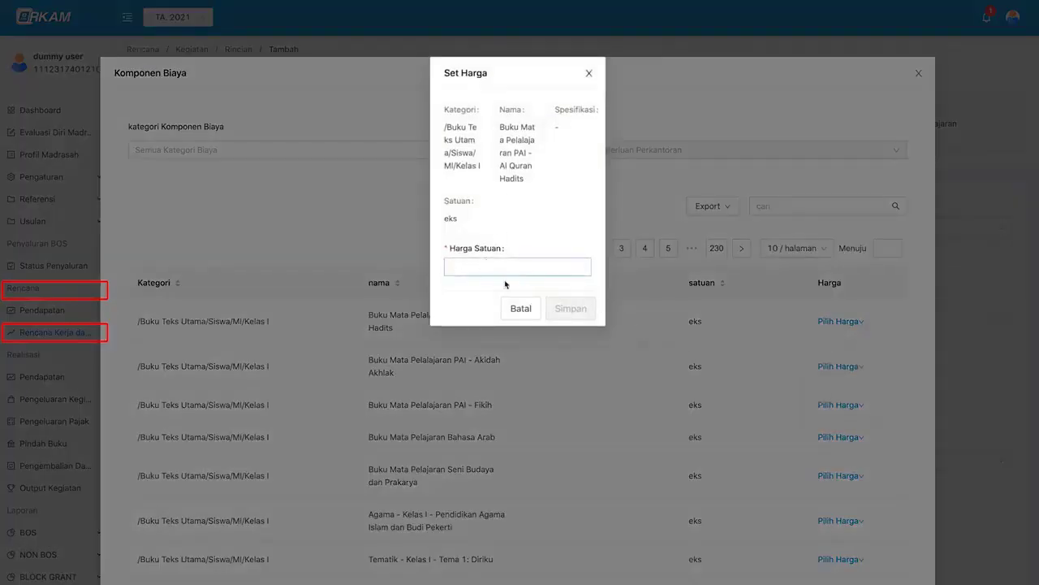
left_click(517, 312)
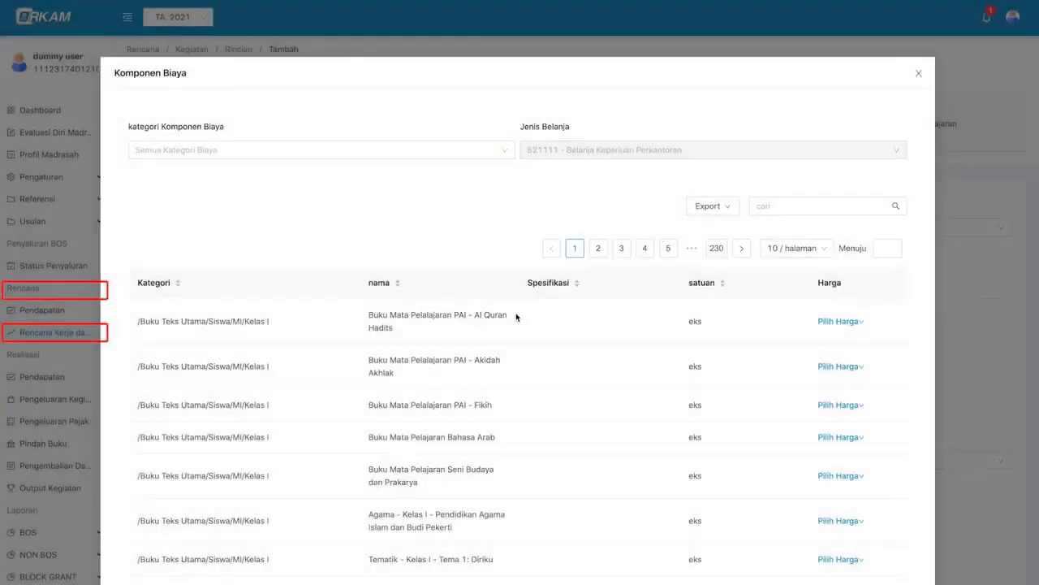
- Filter components to Kertas Hvs and choose Tetapkan Harga for Kertas HVS A4, 70 gram
left_click(331, 152)
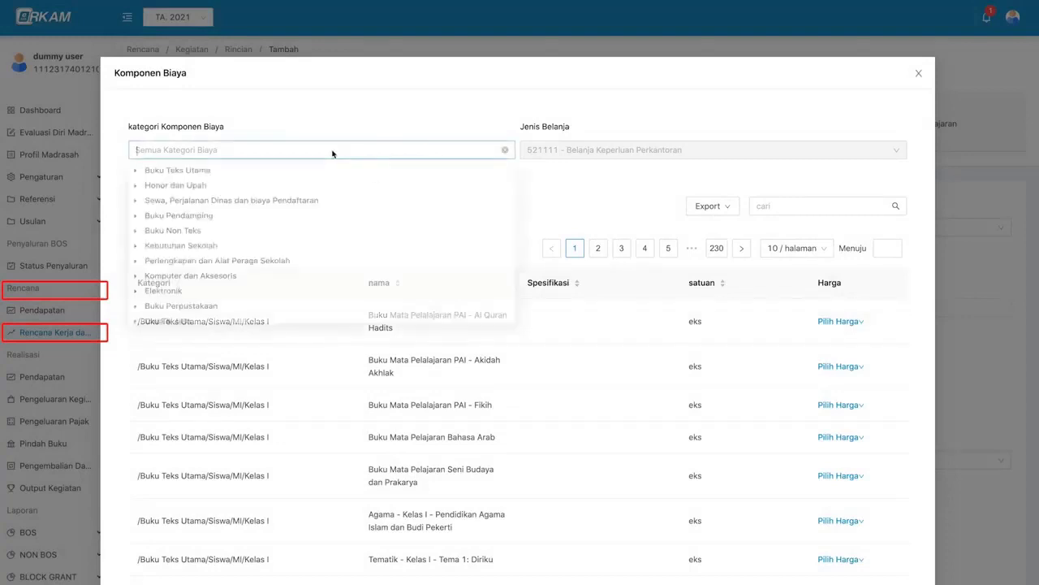
scroll(174, 258, "down", 1)
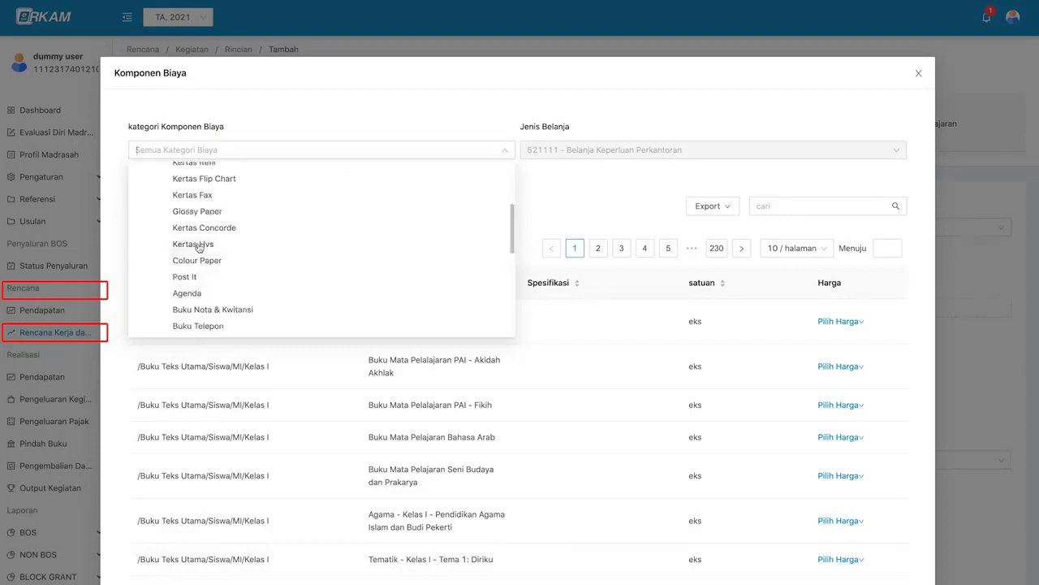
left_click(201, 246)
scroll(339, 389, "down", 1)
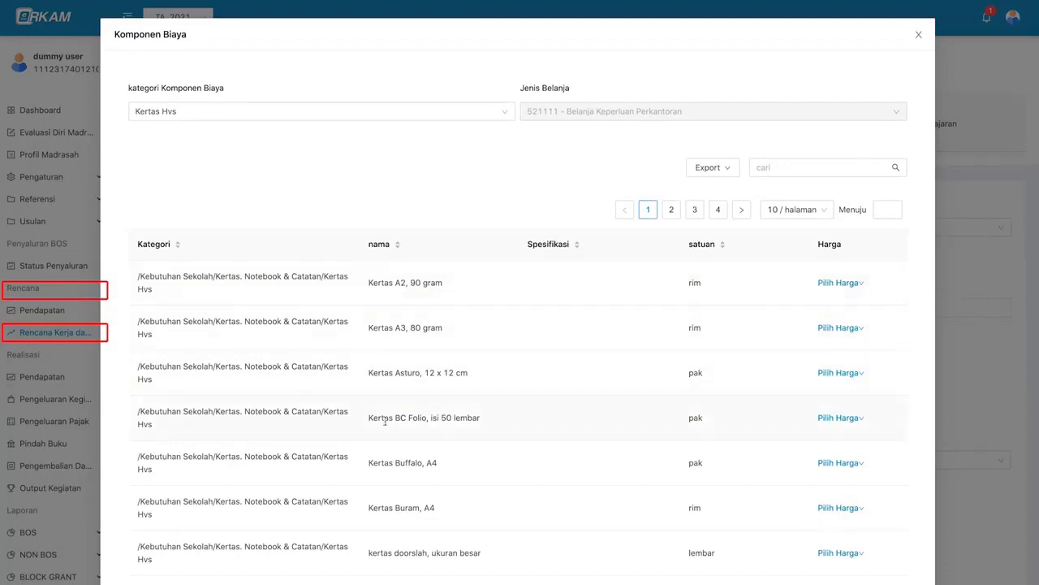
scroll(385, 421, "down", 1)
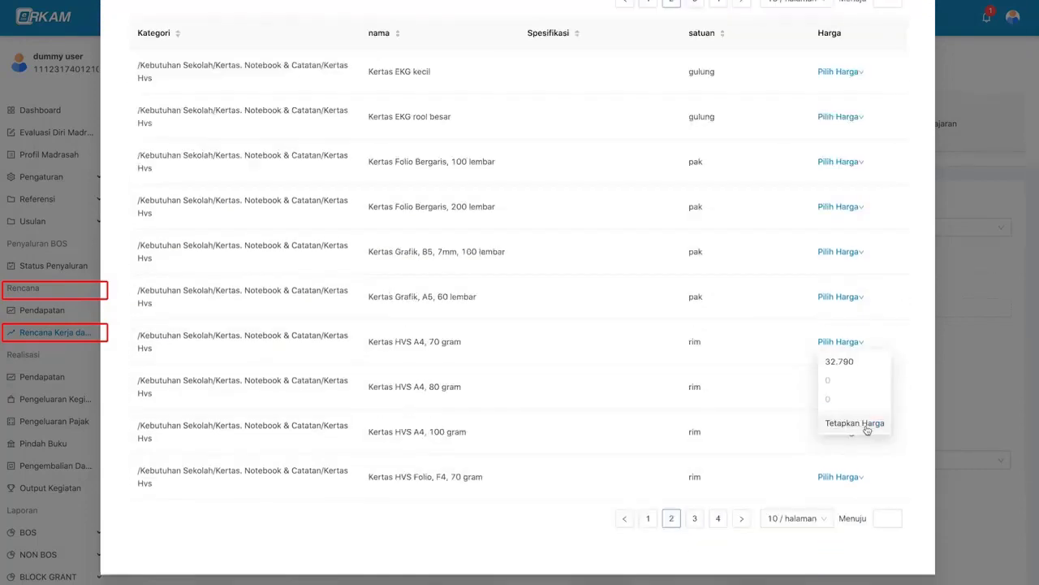
left_click(867, 425)
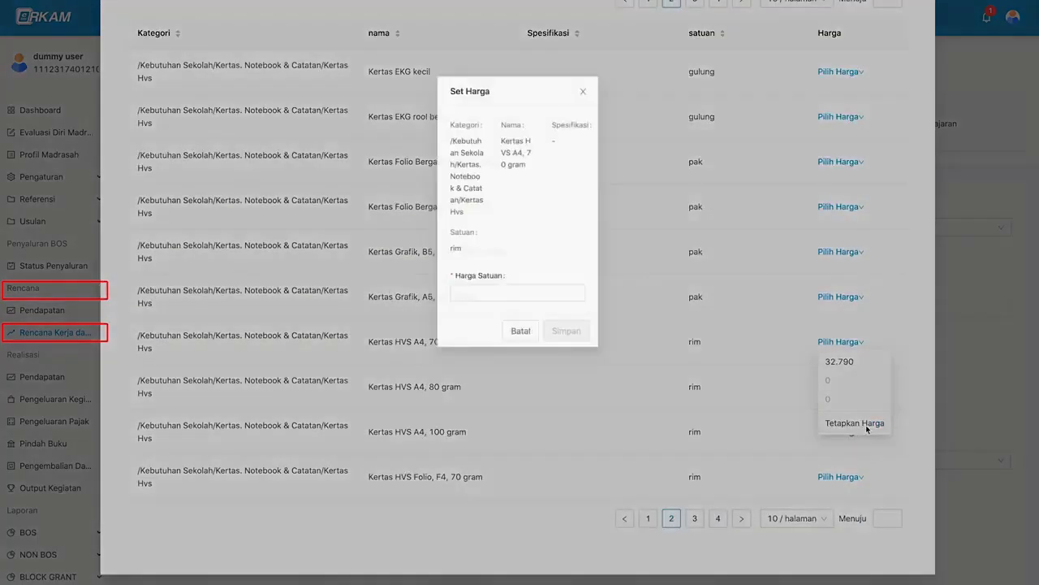
- Save a 40000 unit price for the HVS paper and apply PPN tax
type("40000")
left_click(569, 333)
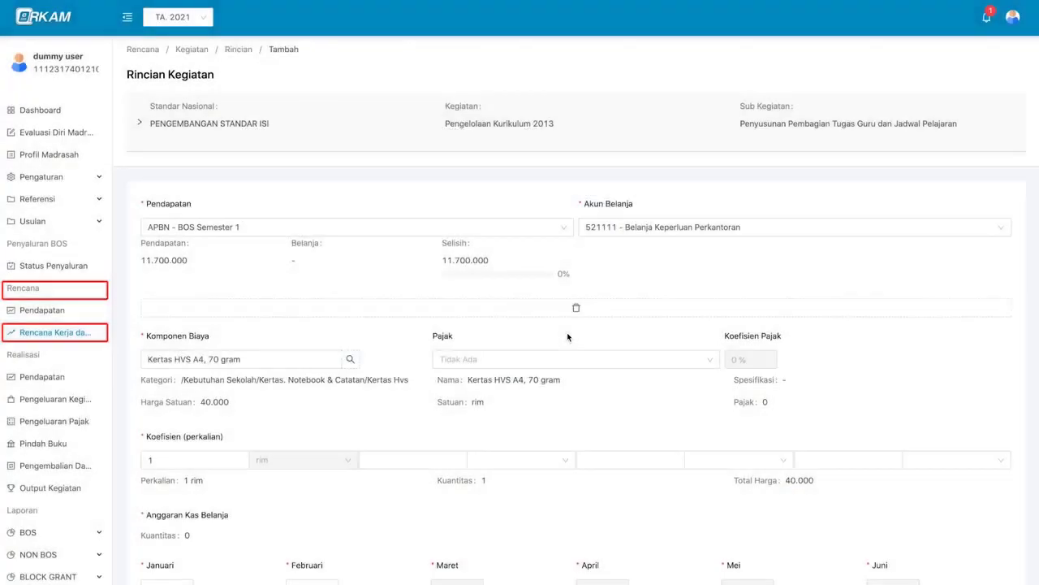
scroll(445, 345, "down", 2)
left_click(485, 217)
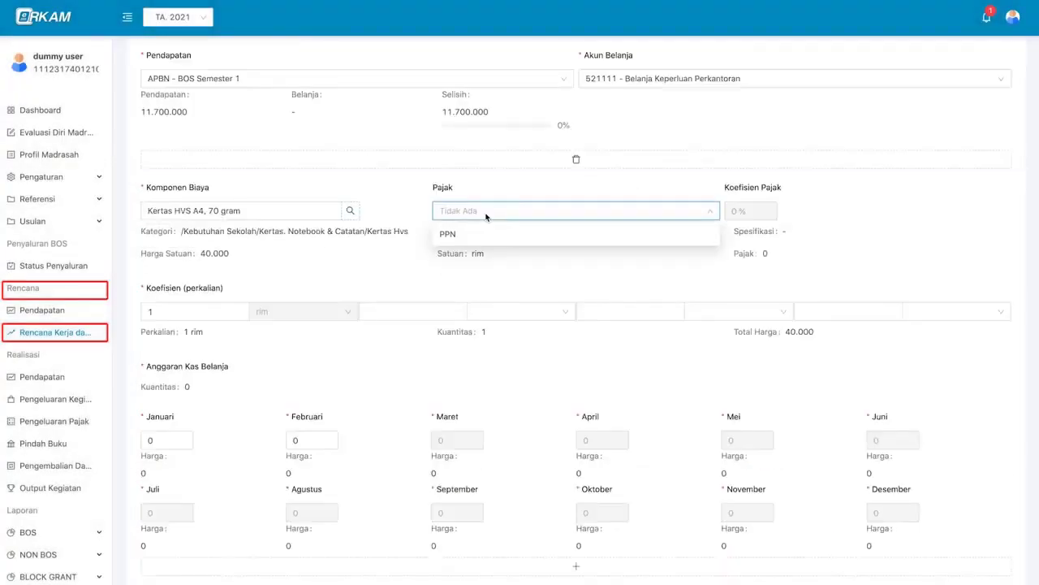
left_click(406, 226)
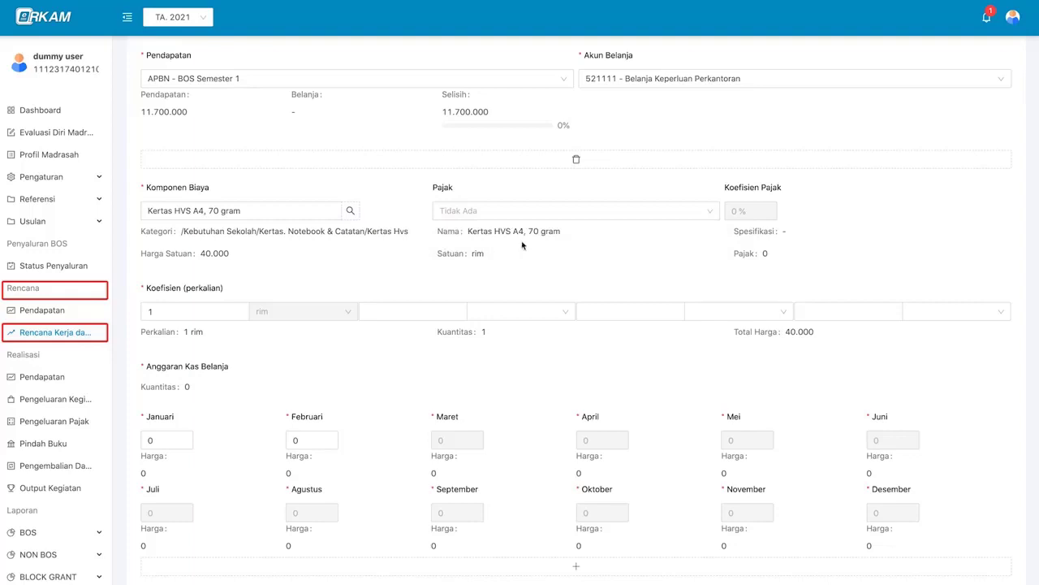
scroll(522, 245, "down", 1)
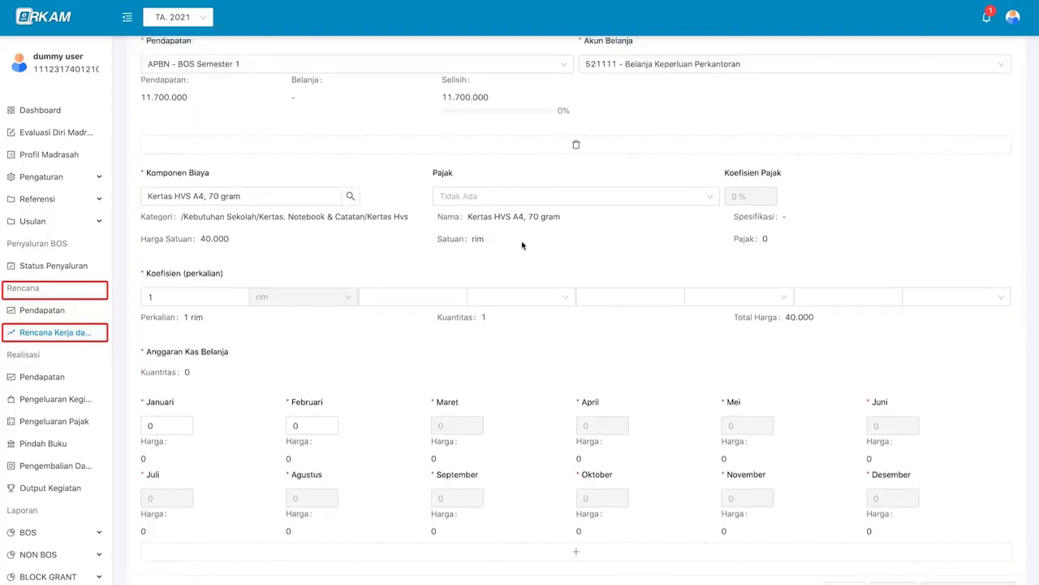
left_click(542, 202)
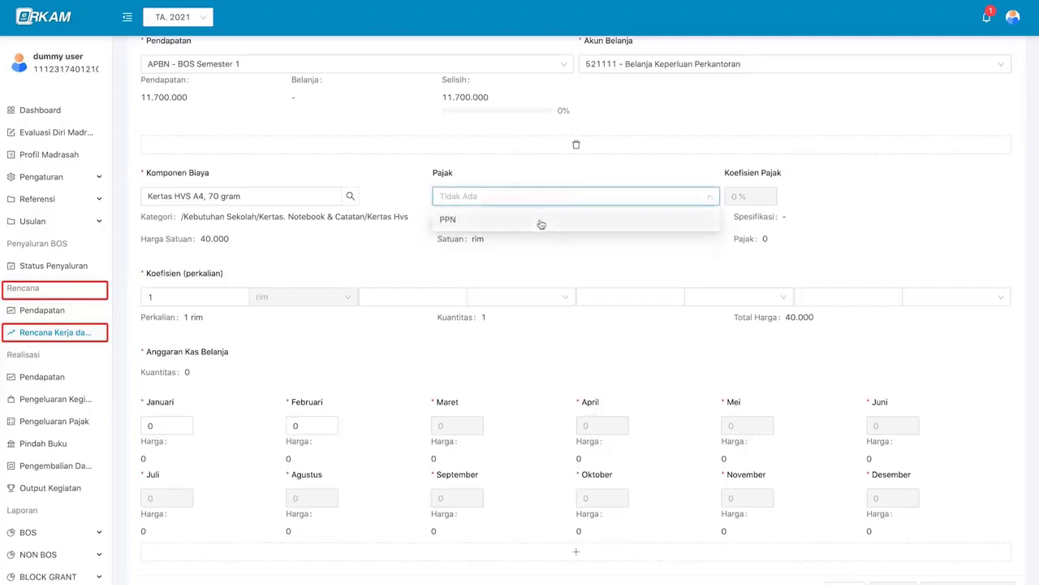
left_click(541, 221)
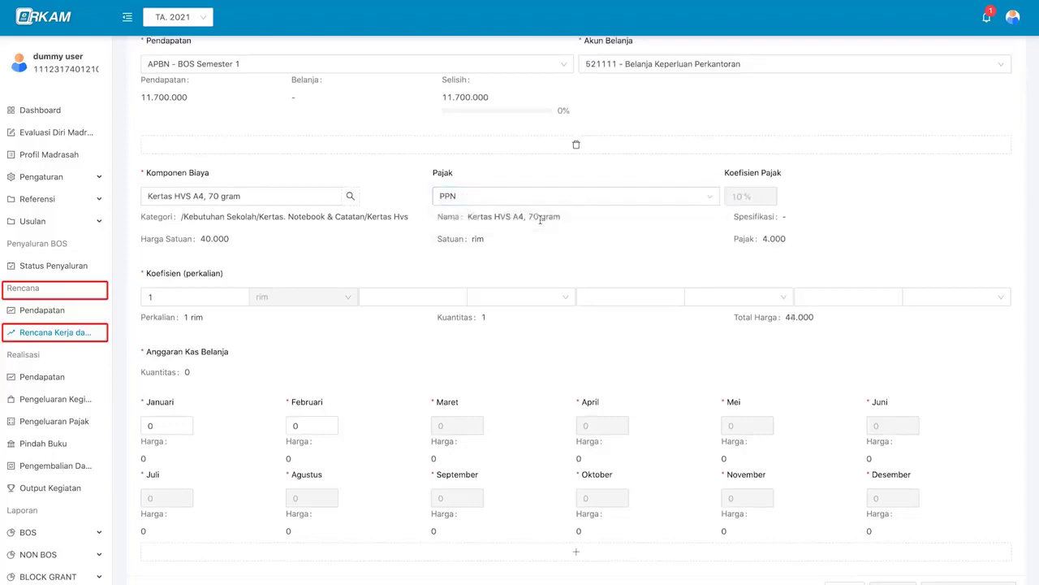
scroll(325, 268, "down", 1)
left_click(205, 264)
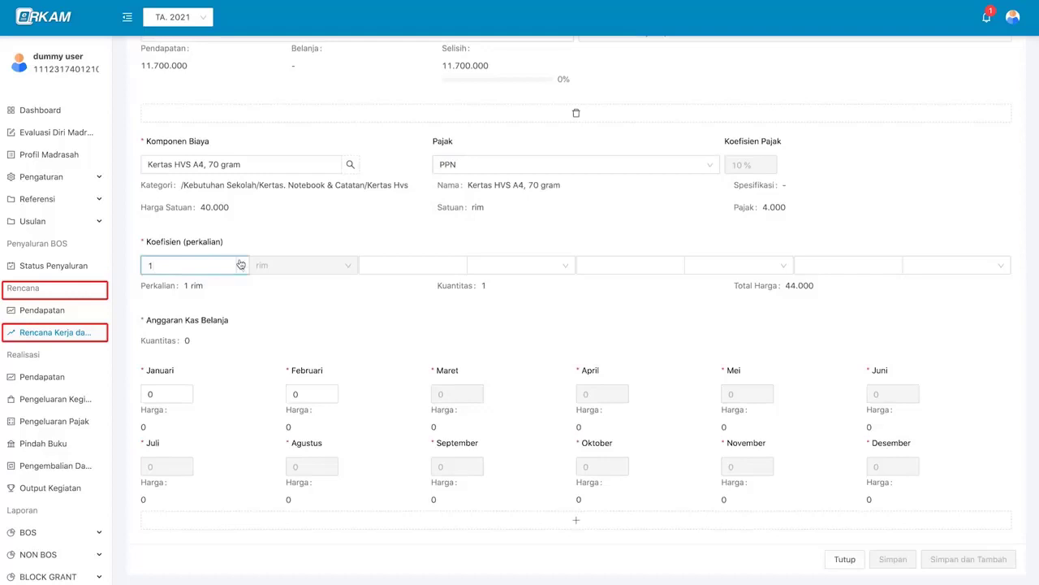
- Set the paper to 3 rim with 3 each allocated to Januari and Februari
left_click(240, 262)
left_click(240, 262)
left_click(242, 270)
left_click(242, 270)
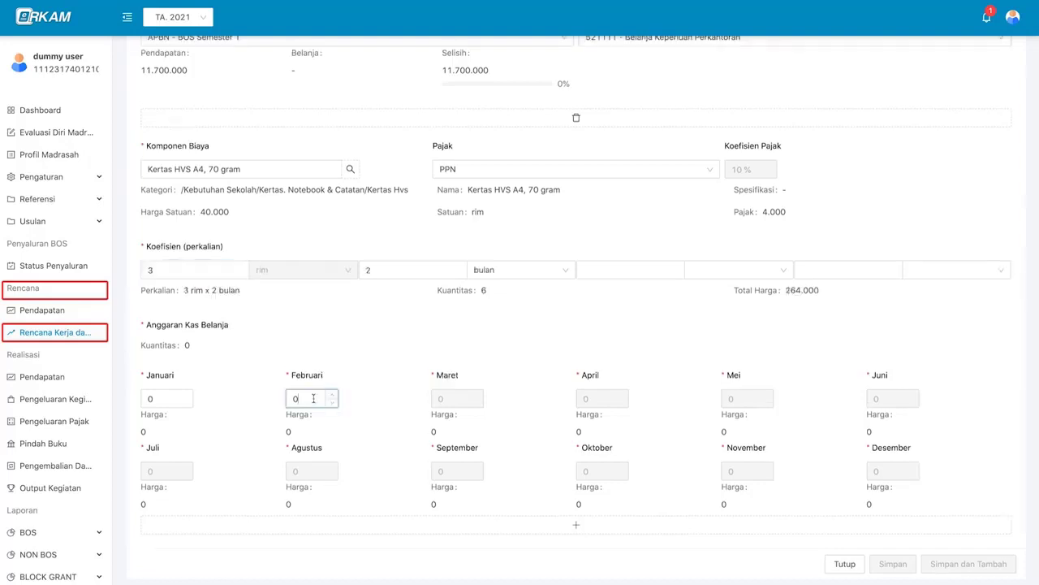
left_click(164, 398)
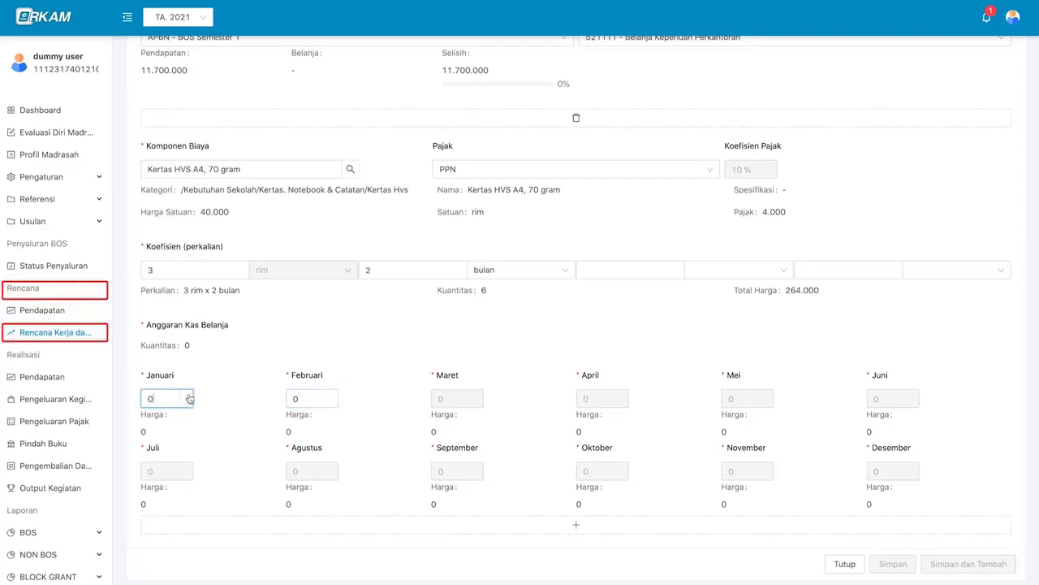
left_click(189, 397)
left_click(189, 396)
left_click(189, 396)
left_click(189, 397)
left_click(189, 406)
left_click(309, 398)
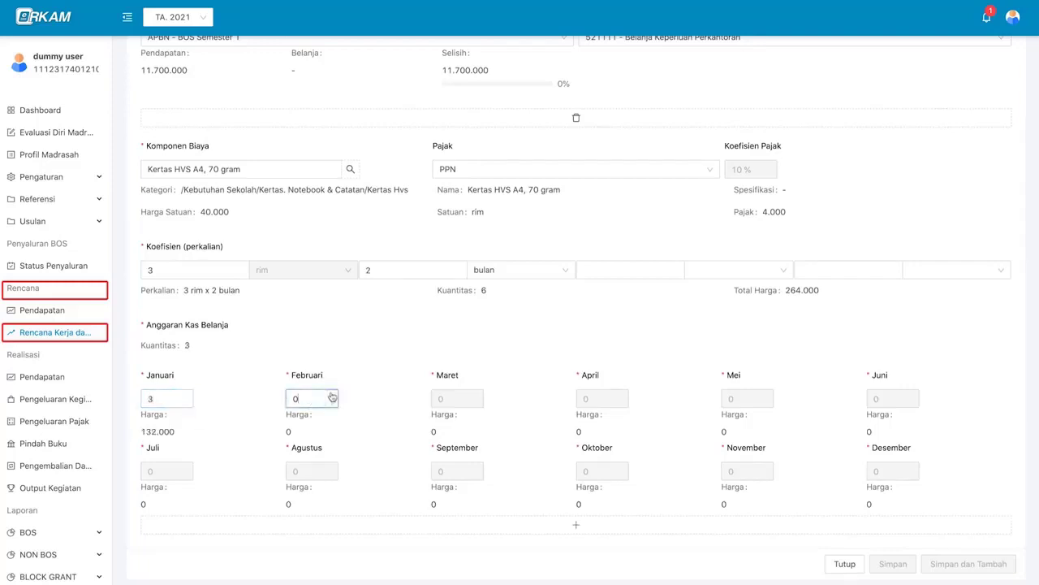
left_click(334, 393)
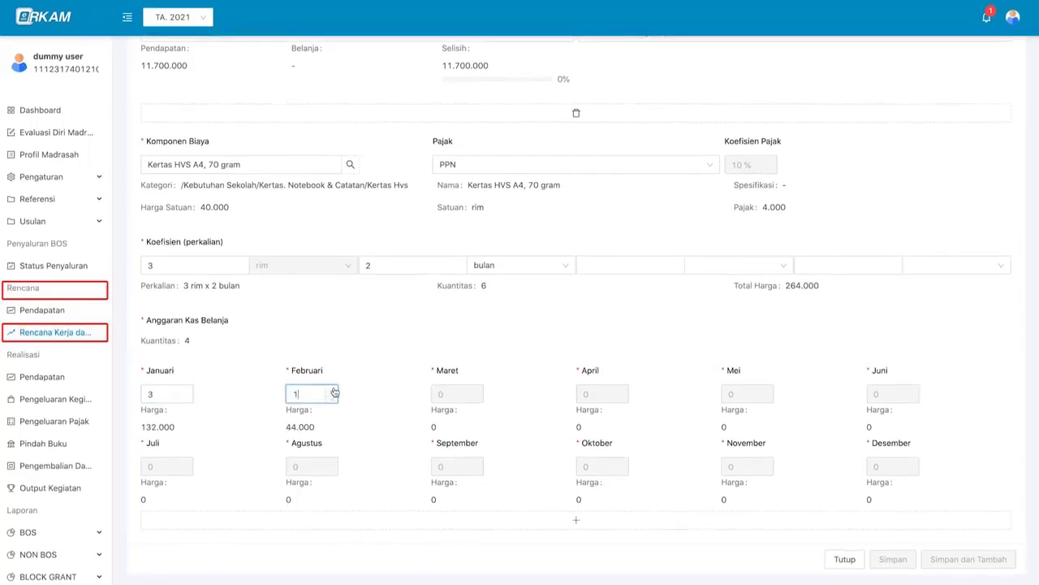
left_click(334, 393)
left_click(334, 393)
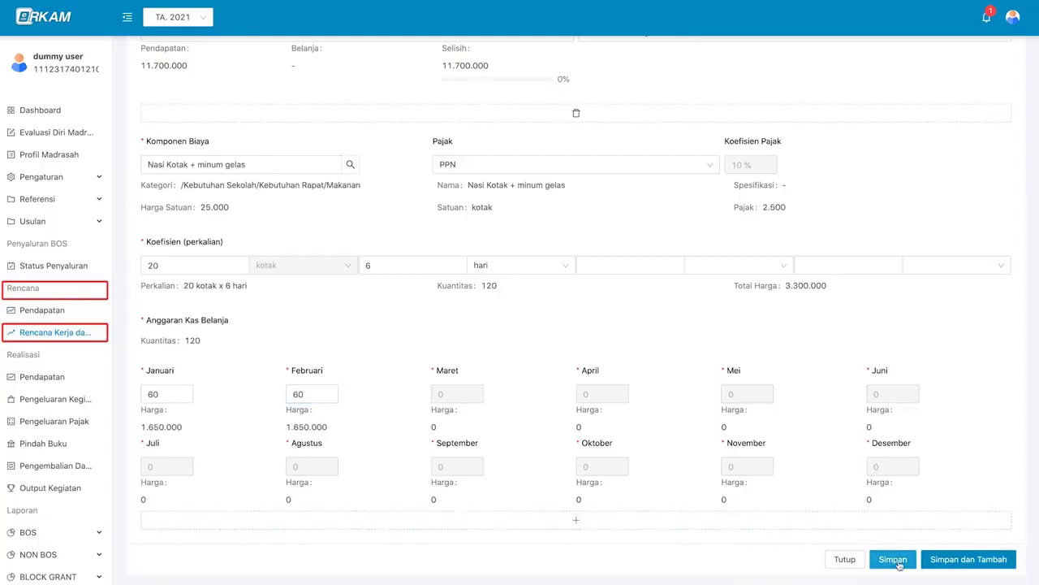
- Save the Nasi Kotak cost item and review the cost-item change log
left_click(892, 559)
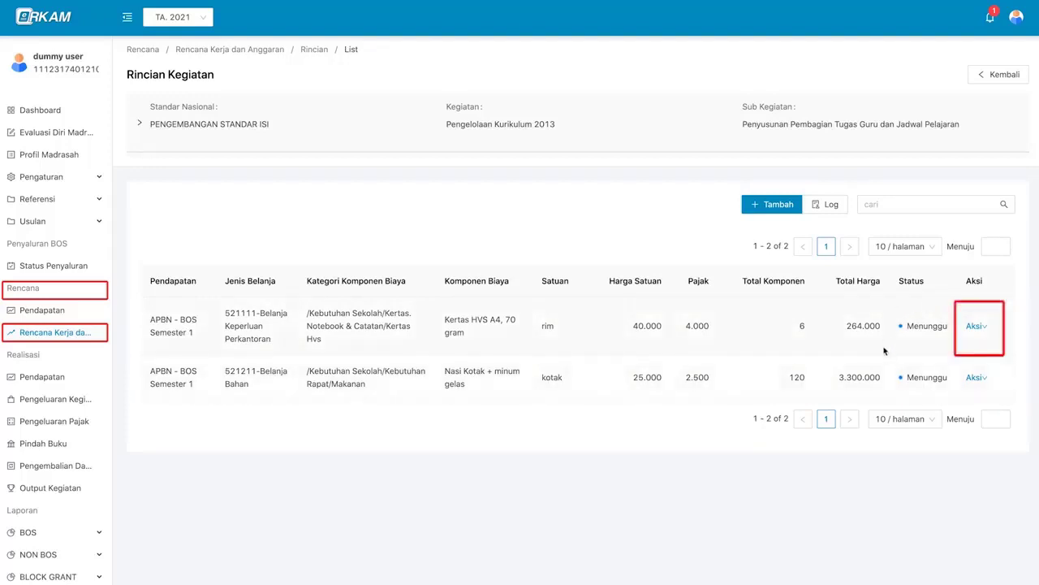
left_click(973, 326)
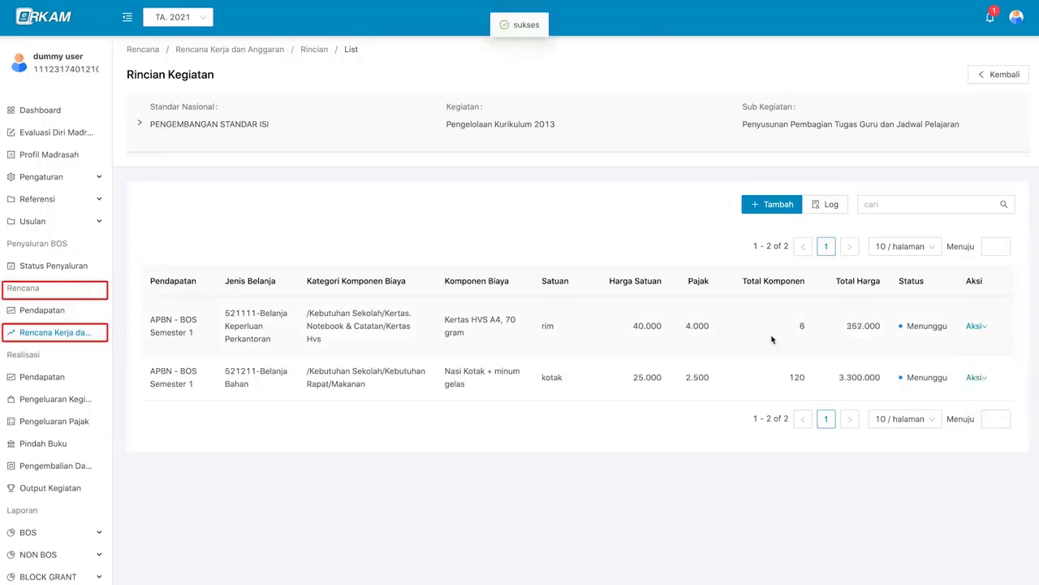
left_click(826, 206)
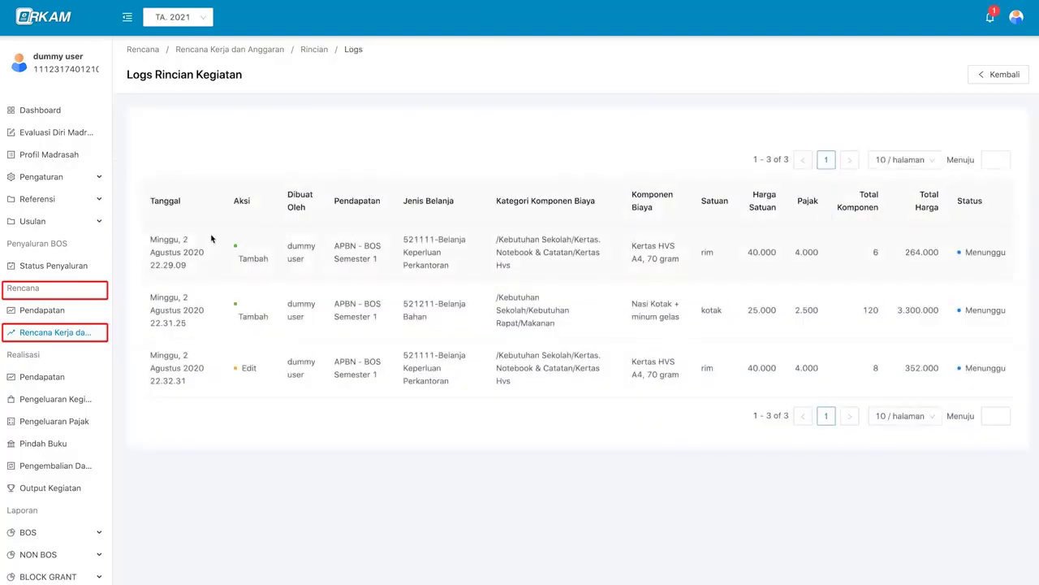
left_click(996, 78)
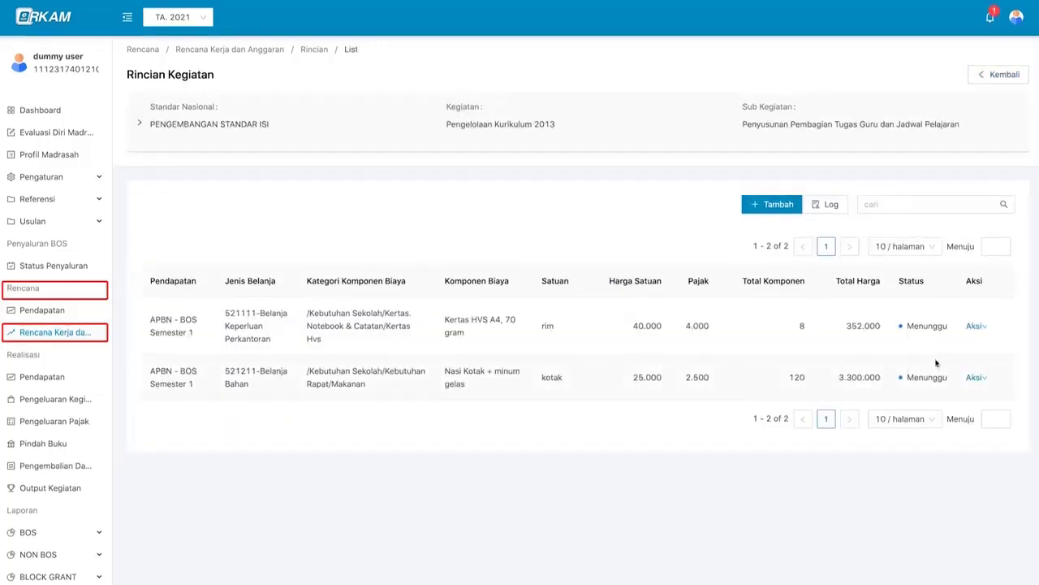
- Start deleting the Kertas HVS item, then cancel the deletion
left_click(980, 327)
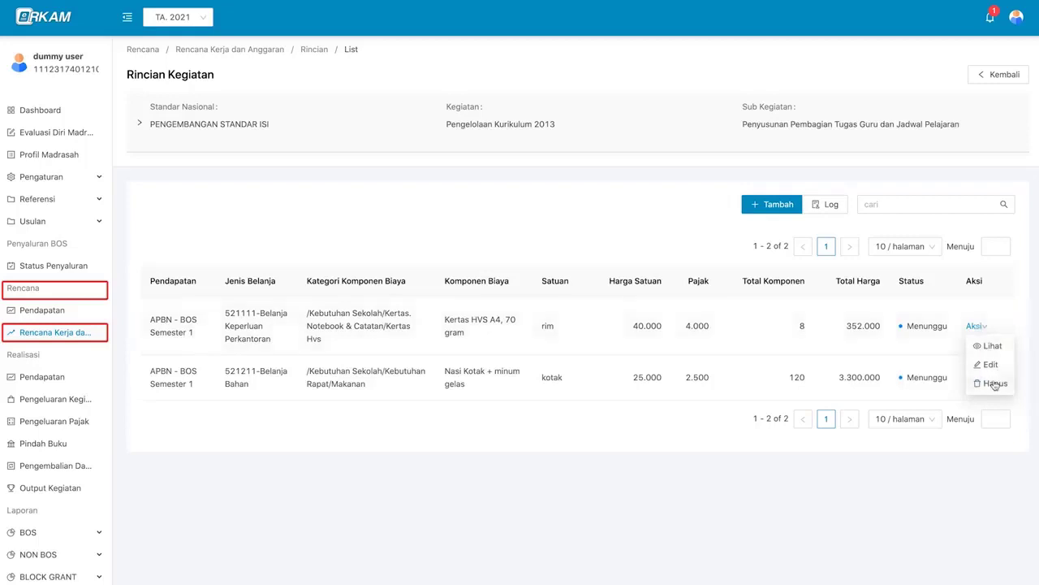
left_click(994, 383)
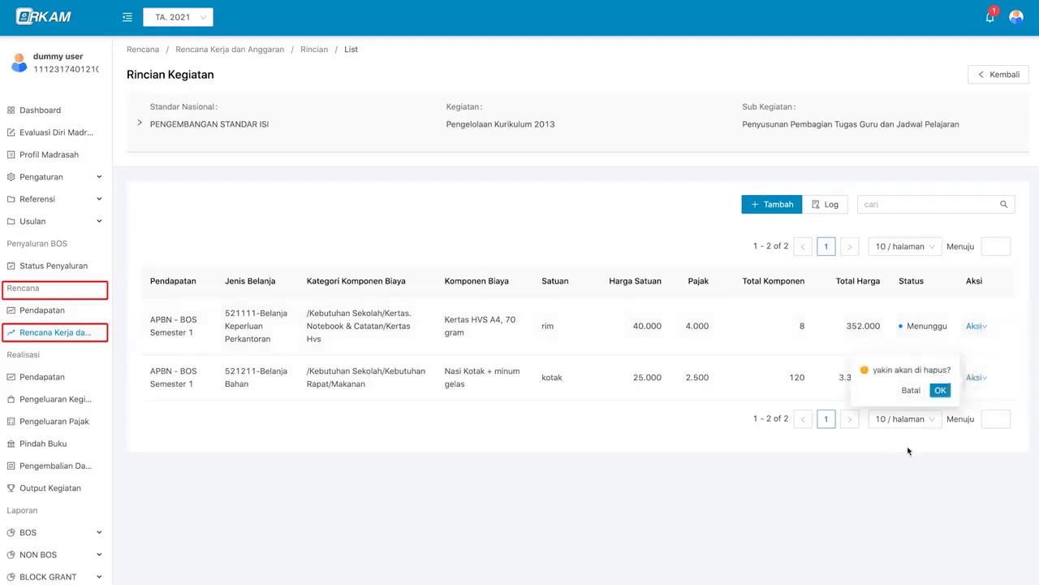
left_click(911, 391)
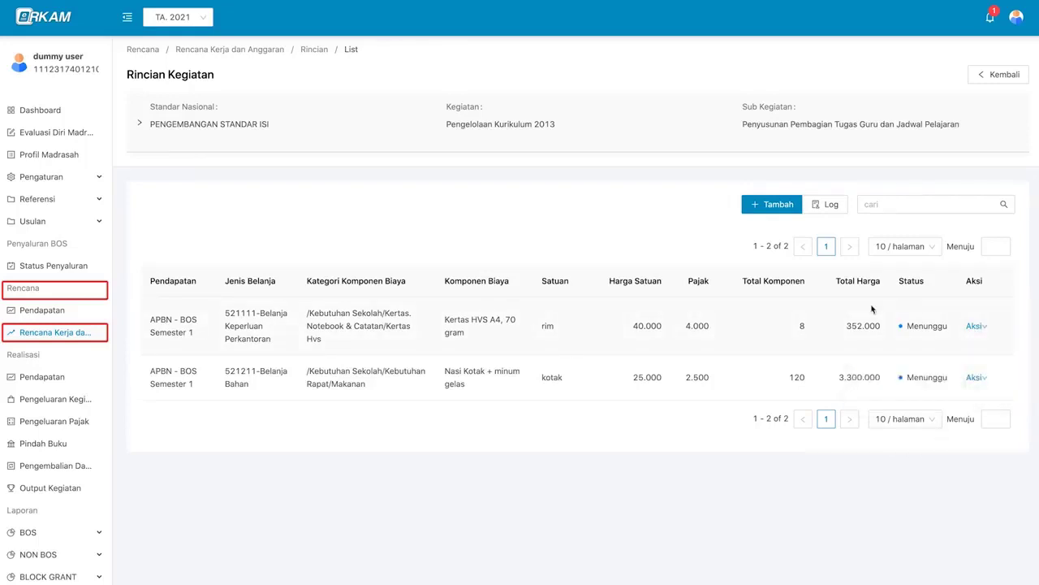
- Log out and back in with the user's NIK and password, then reopen Rencana Kerja dan Anggaran
left_click(1016, 17)
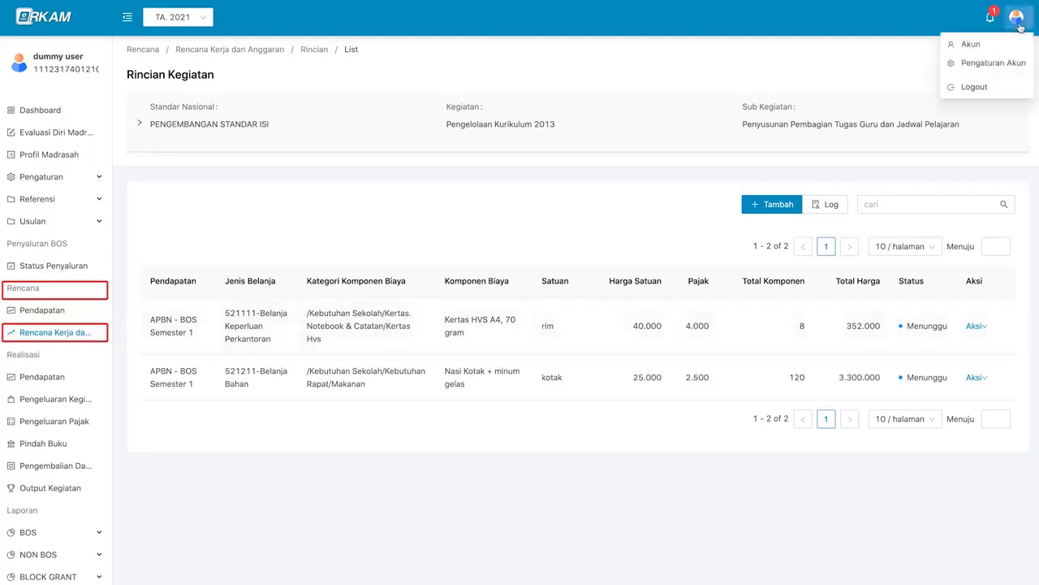
left_click(999, 89)
left_click(525, 141)
key("super+v")
left_click(531, 169)
key("super+v")
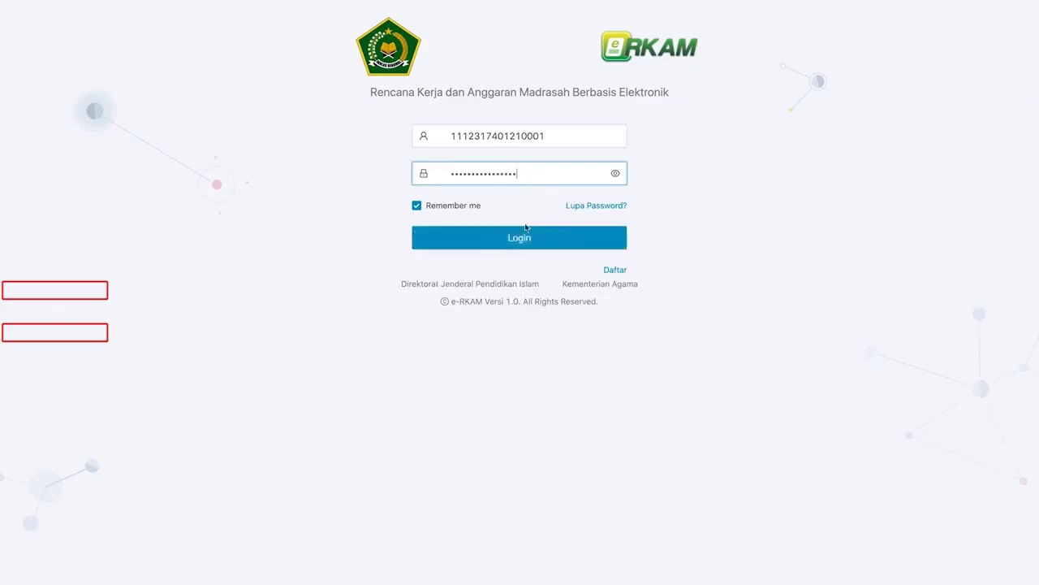
left_click(527, 238)
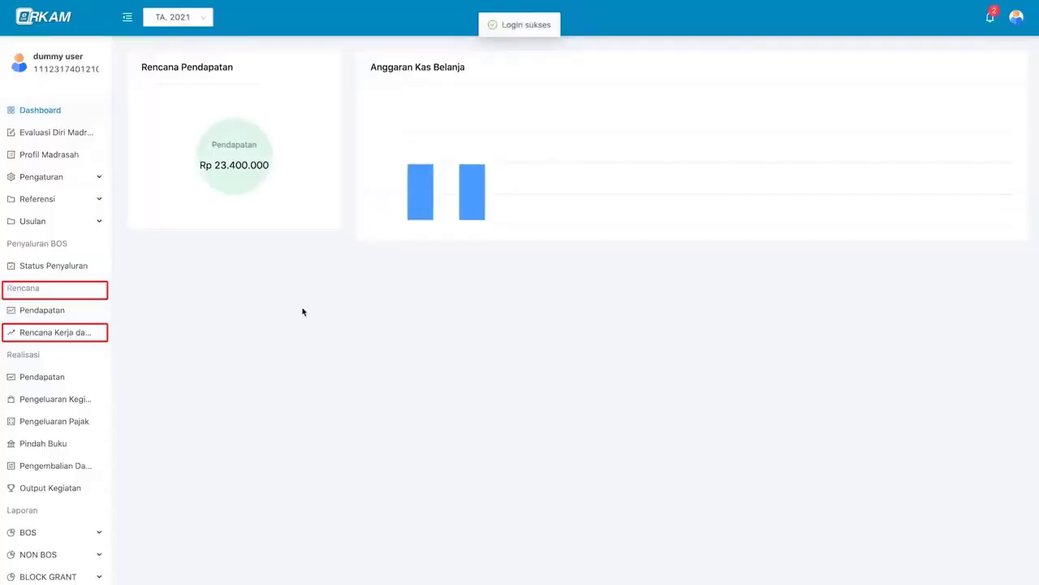
left_click(77, 338)
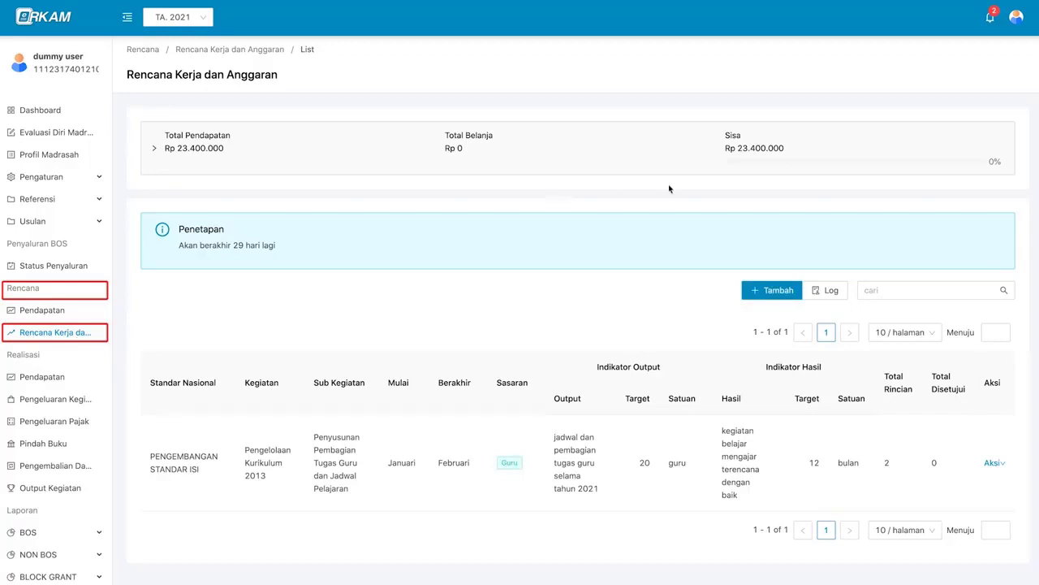
- Go from the pending approval notification to the activity's Rincian Kegiatan cost item list
left_click(990, 20)
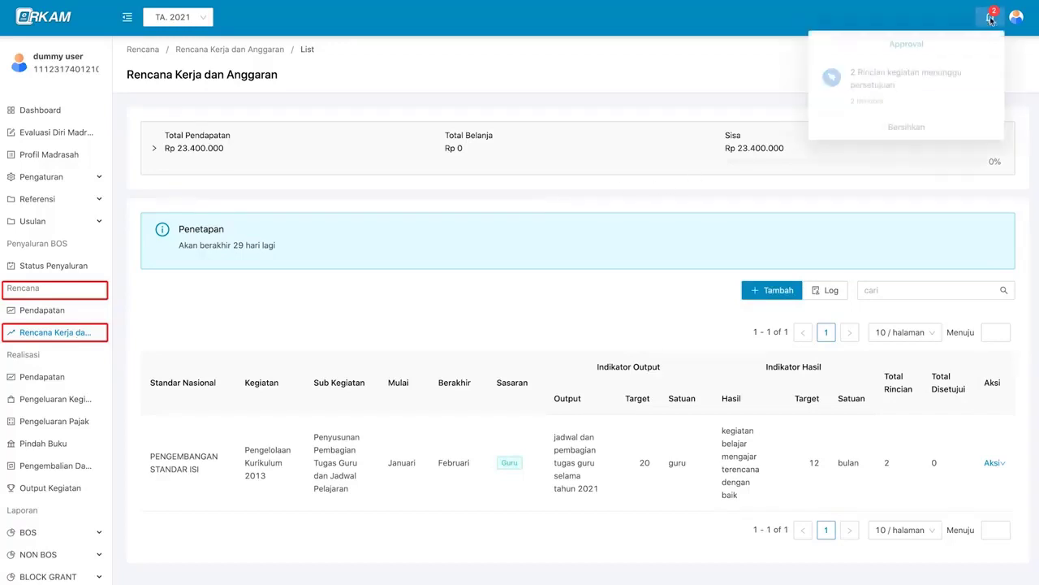
left_click(926, 97)
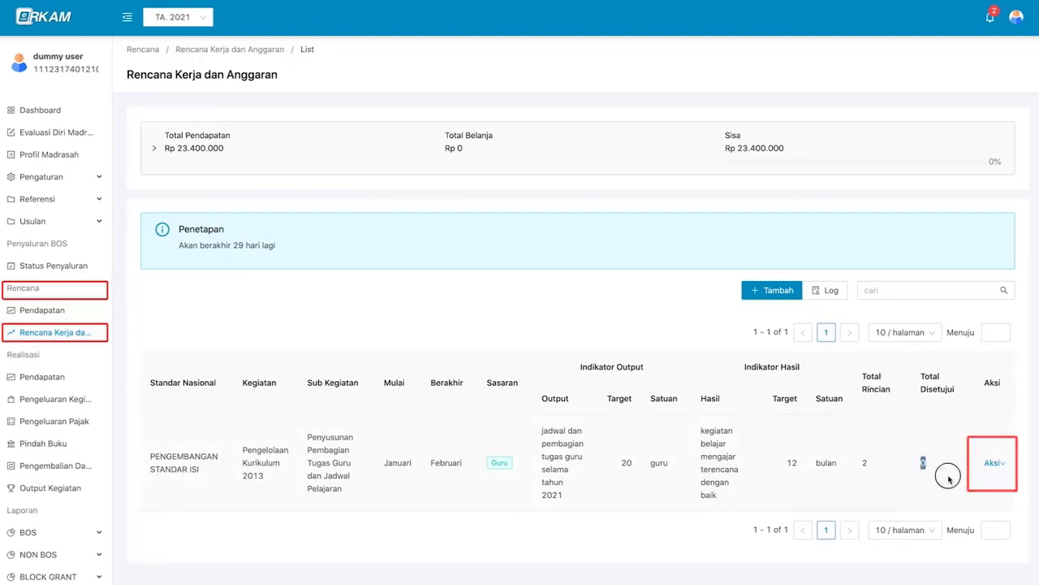
left_click(992, 462)
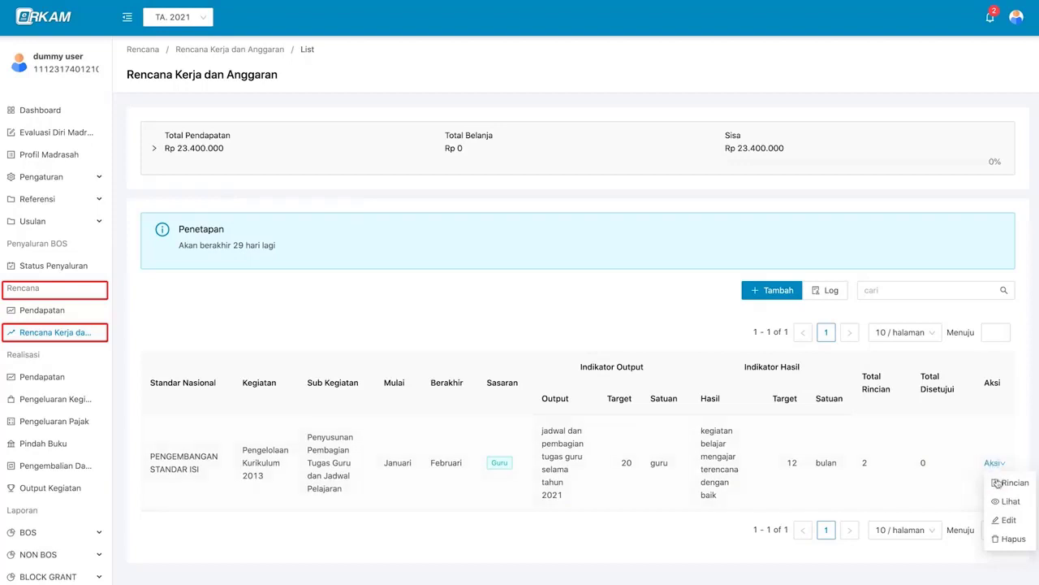
mouse_move(992, 465)
left_click(1004, 482)
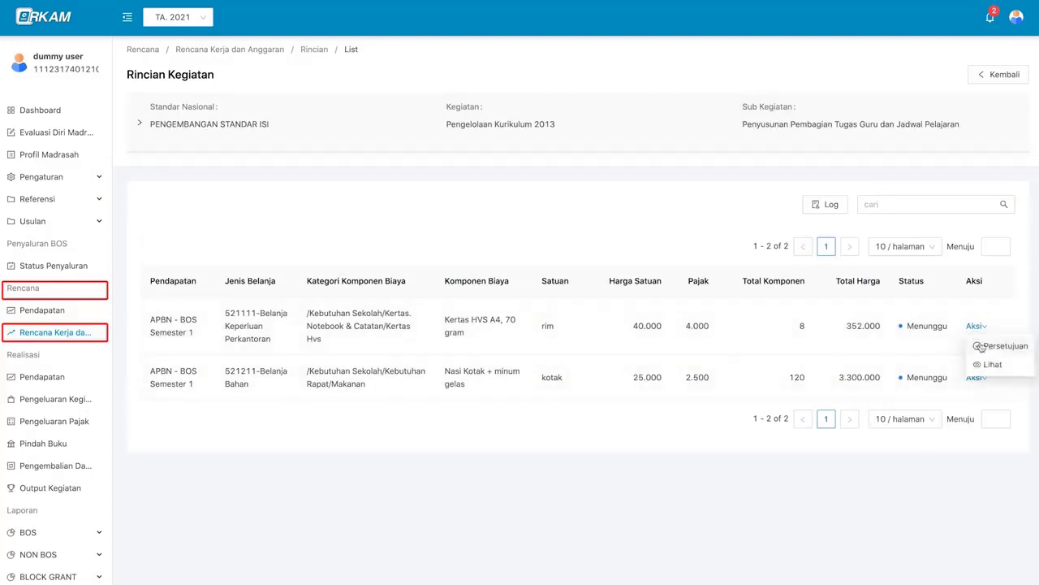
- Open the Persetujuan form for the Kertas HVS A4, 70 gram item (8 rim, 352.000)
left_click(984, 346)
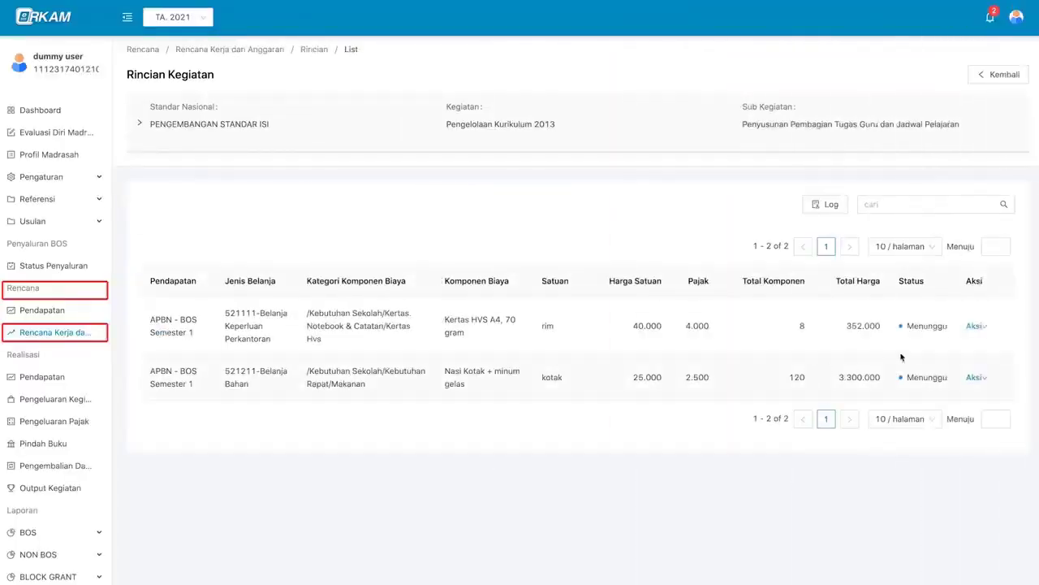
mouse_move(974, 326)
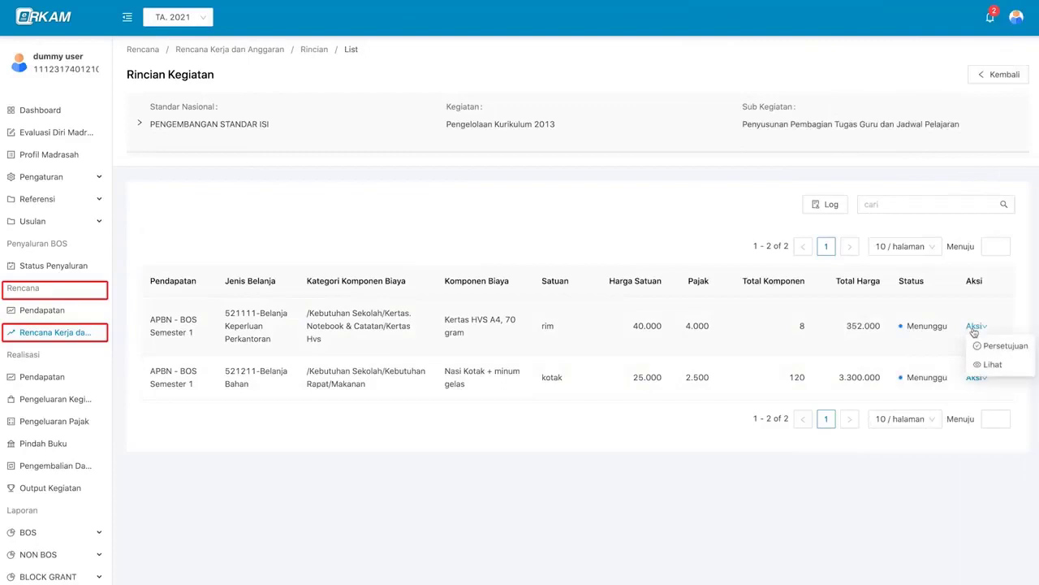
left_click(985, 347)
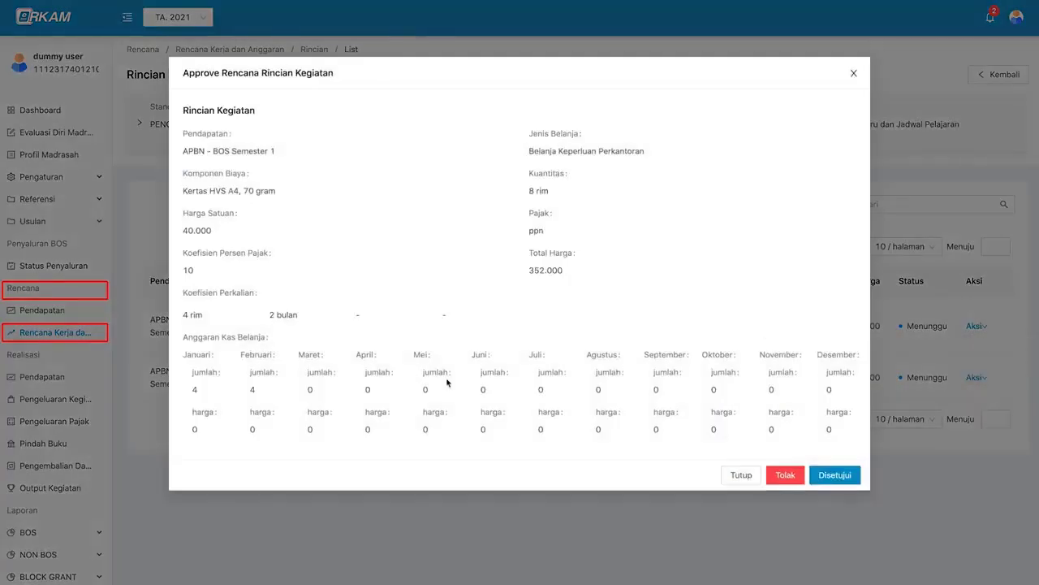
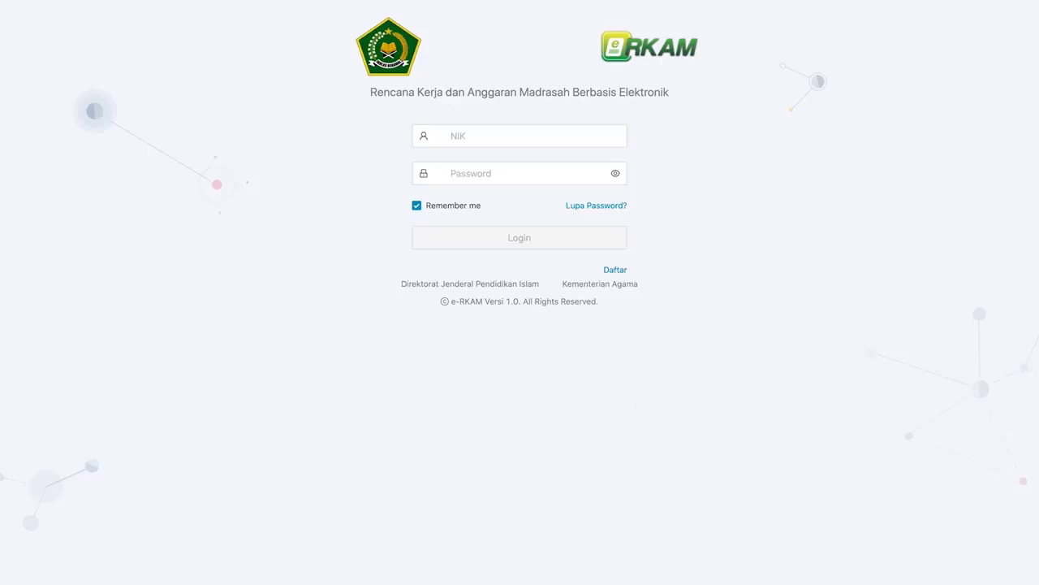
- Log in with the treasurer's NIK and password, then open the empty Realisasi Pendapatan list
left_click(566, 138)
key("super+v")
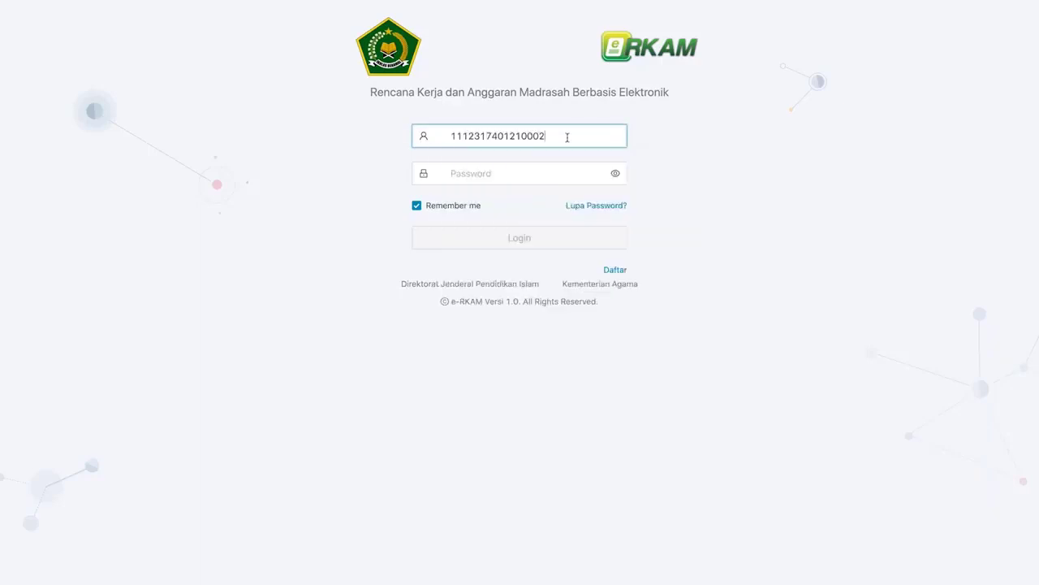
key("Tab")
key("super+v")
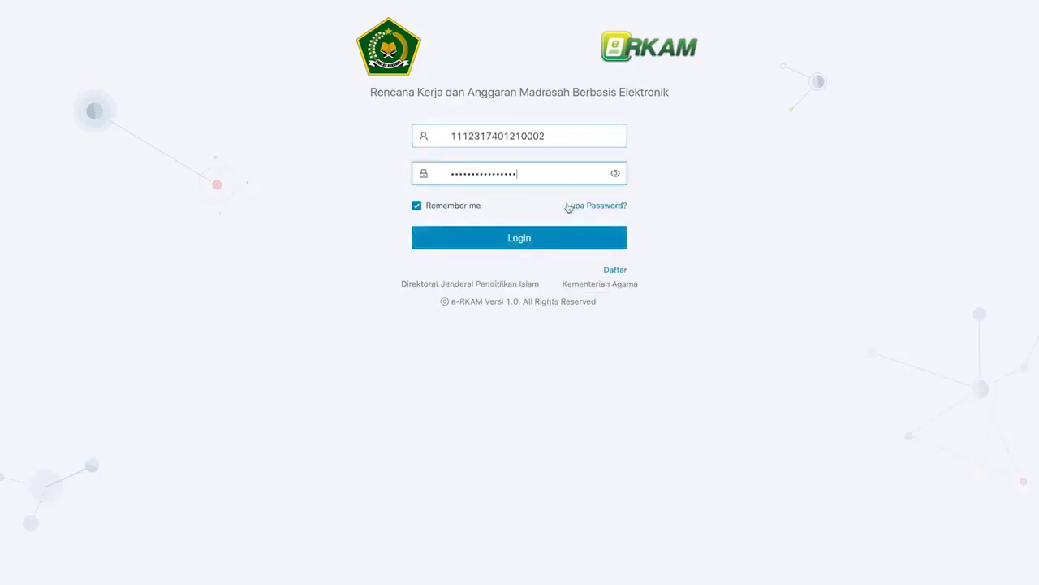
left_click(578, 240)
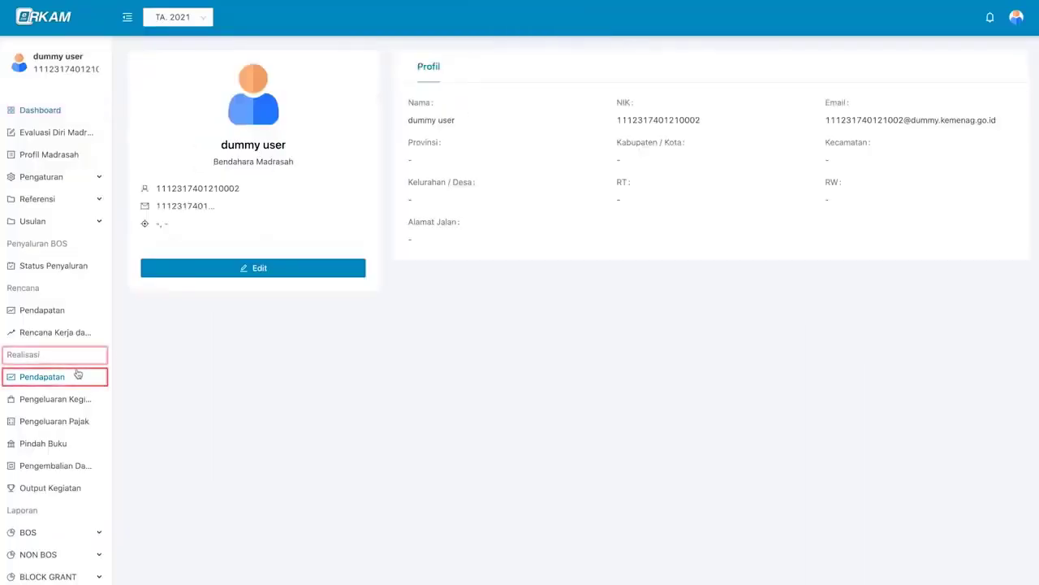
left_click(36, 378)
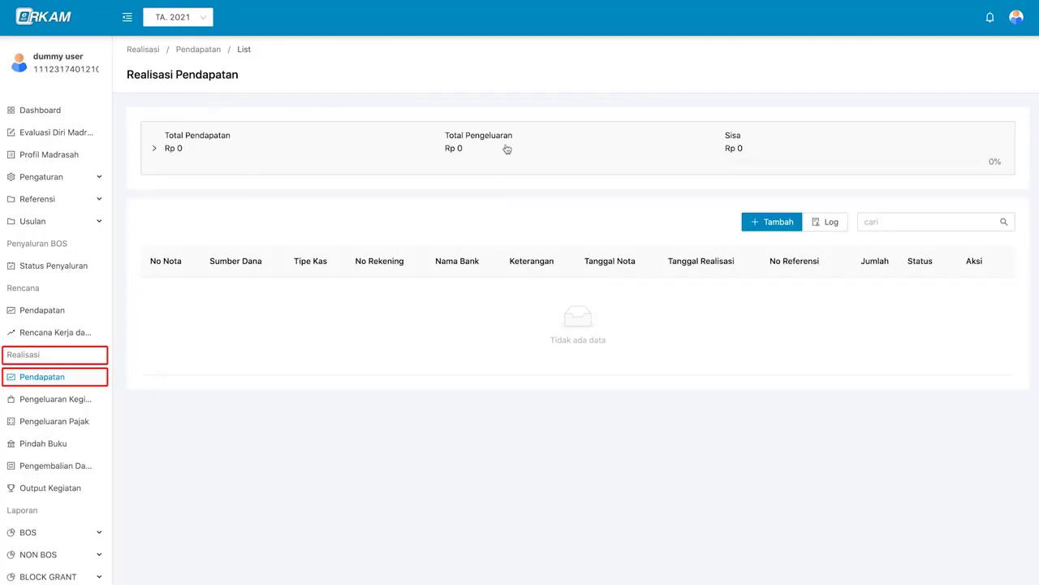
- Start a new income note with APBN - BOS Semester 1 as the funding source
left_click(789, 226)
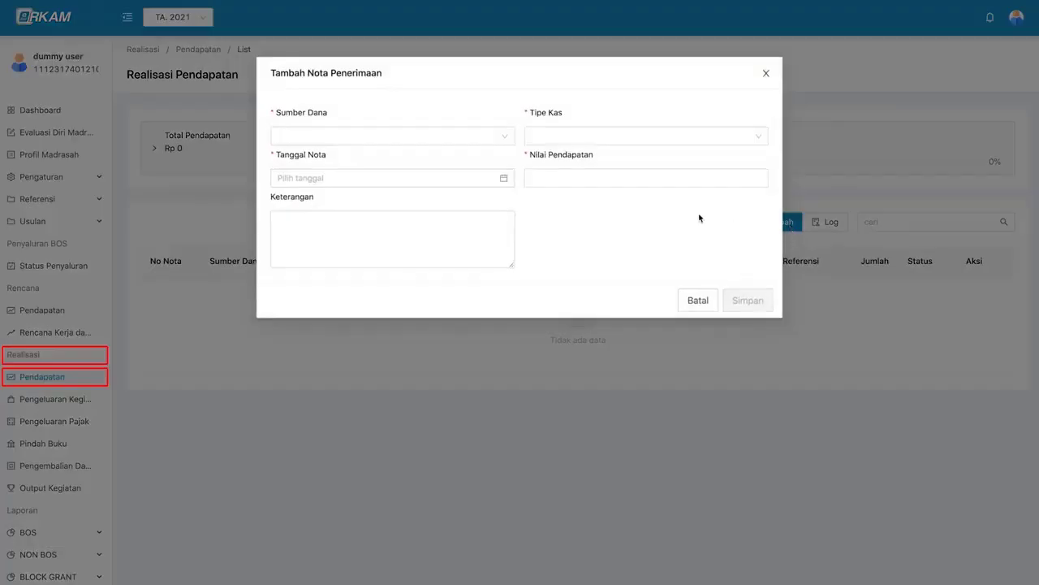
left_click(533, 182)
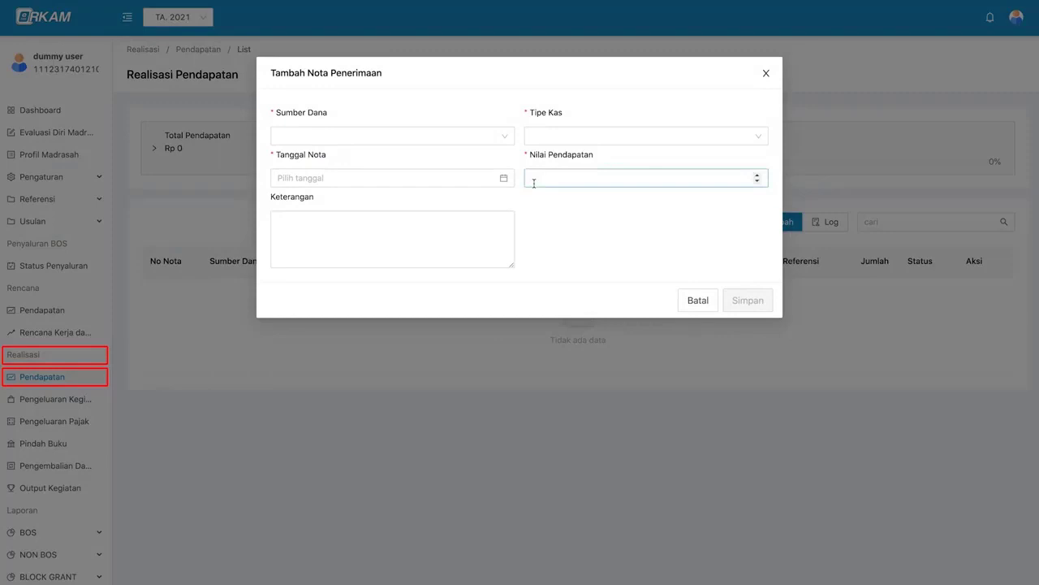
left_click(494, 142)
left_click(494, 142)
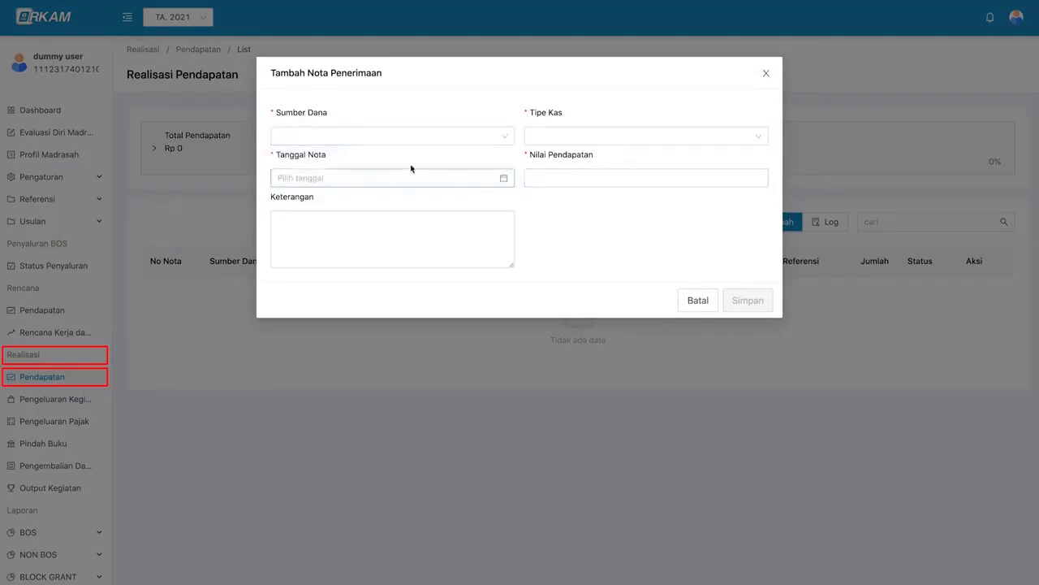
left_click(354, 136)
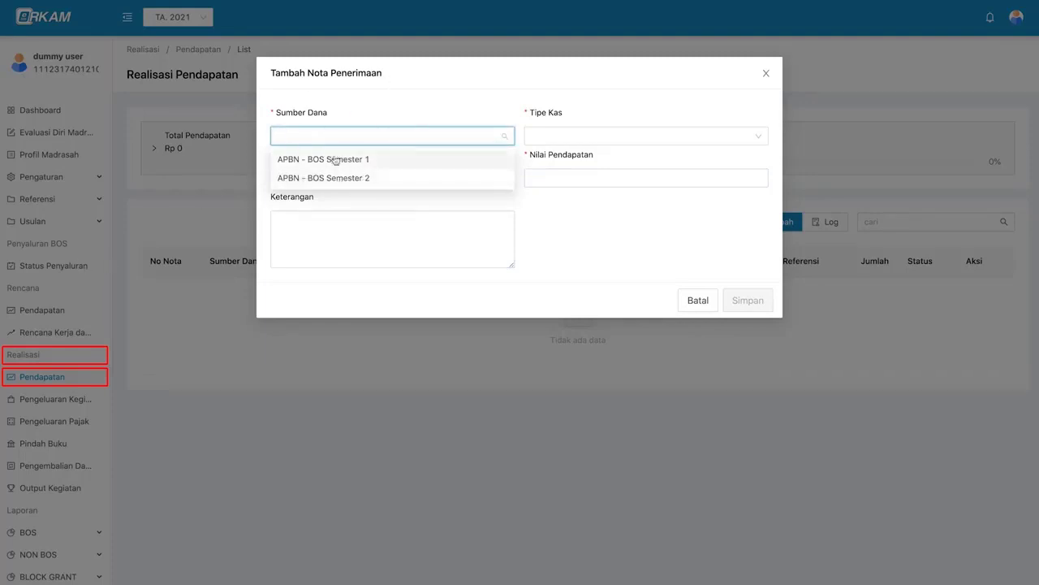
left_click(383, 160)
- Set the cash type to Rekening Bank and select the second BRI account
left_click(545, 138)
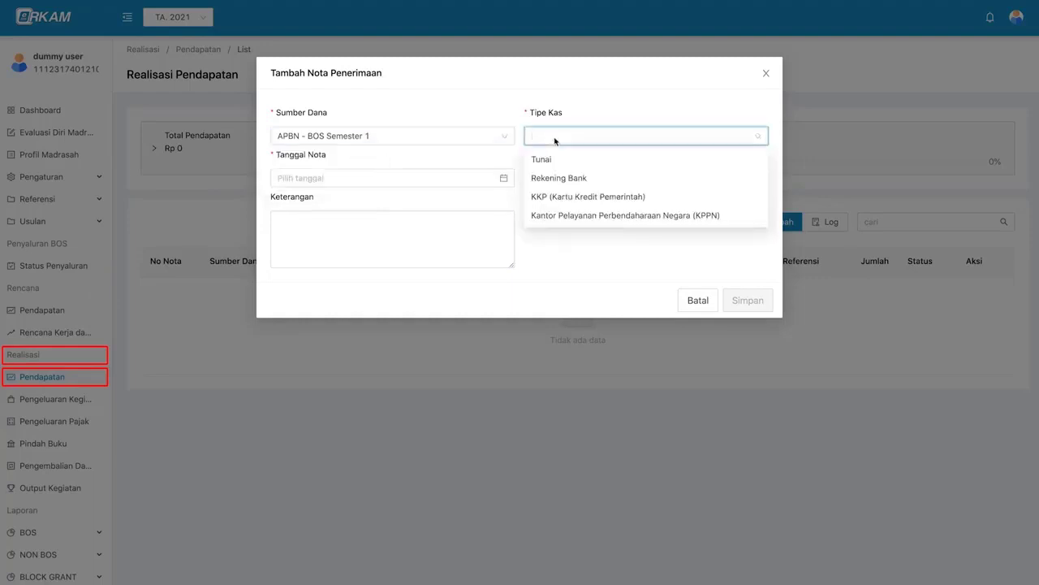
left_click(550, 160)
left_click(559, 135)
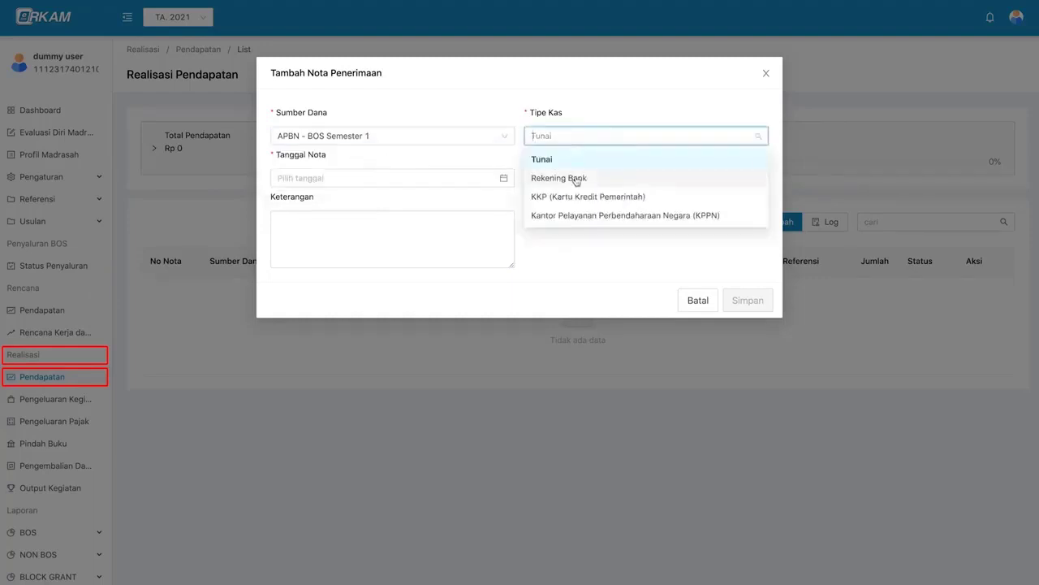
left_click(558, 178)
left_click(355, 177)
left_click(353, 200)
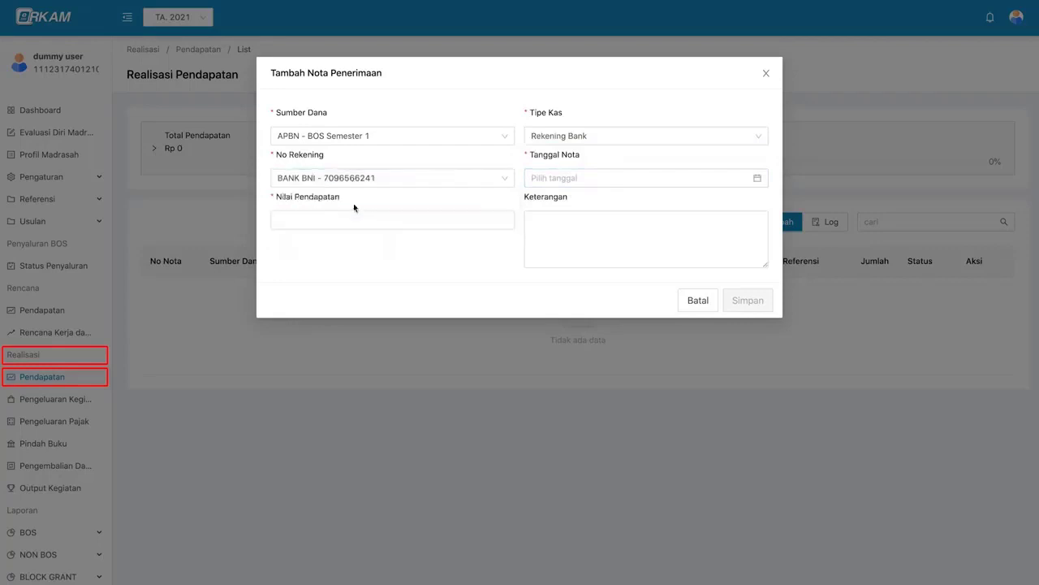
left_click(357, 177)
left_click(360, 220)
- Check the KKP and KPPN cash types, then return to Rekening Bank with the second BRI account
left_click(567, 138)
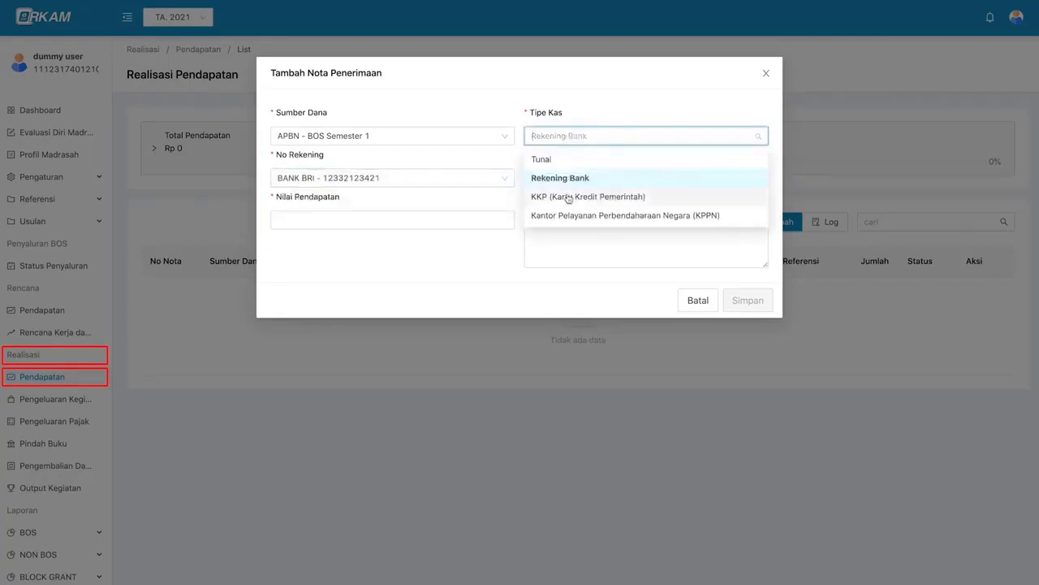
left_click(569, 198)
left_click(604, 137)
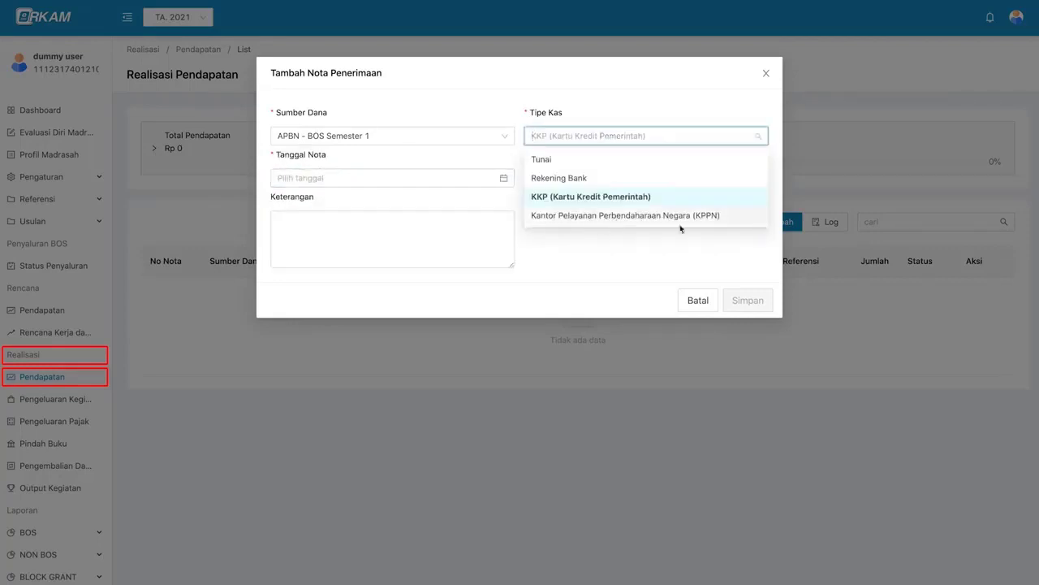
left_click(627, 217)
left_click(552, 138)
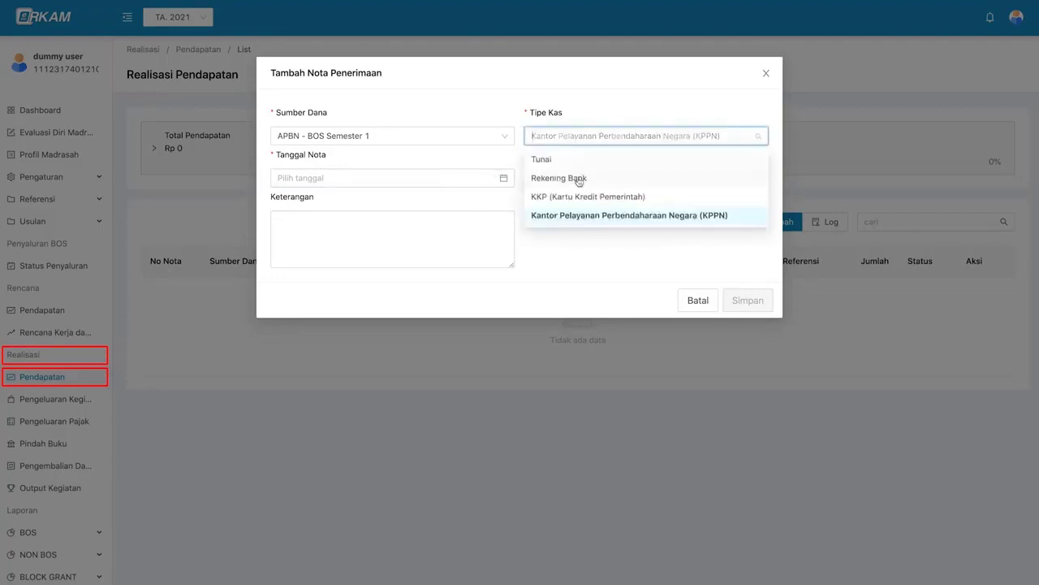
left_click(578, 180)
left_click(482, 179)
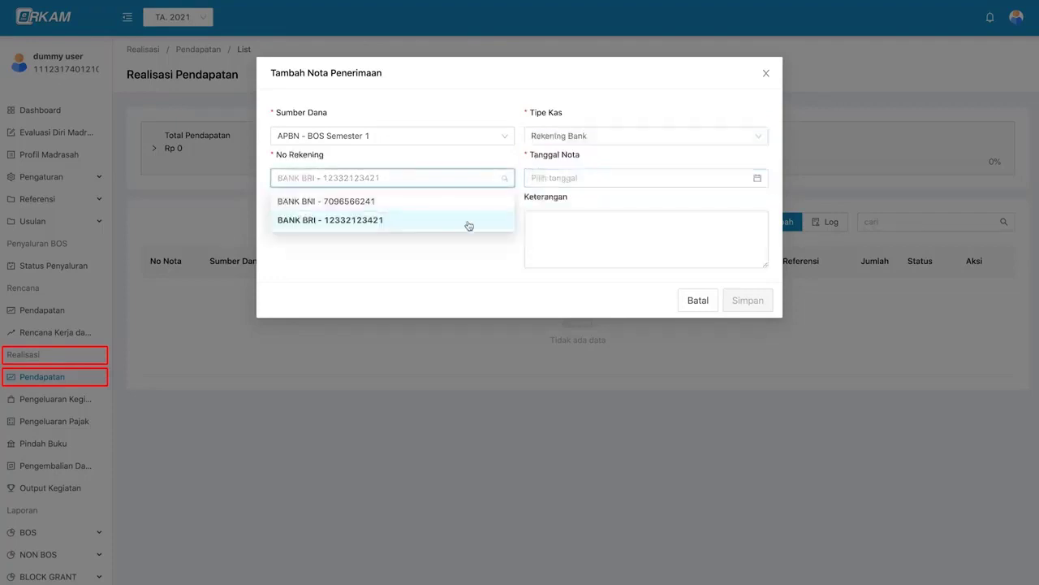
left_click(469, 224)
- Date the note 4 January 2021 and enter an income amount of 11700000
left_click(559, 181)
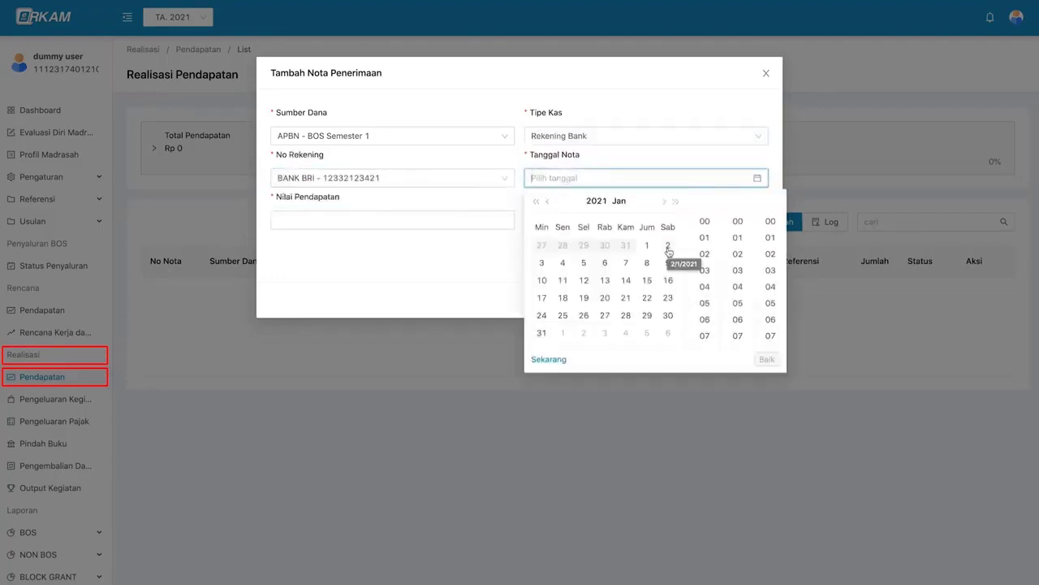
left_click(563, 262)
left_click(767, 359)
left_click(450, 220)
type("11")
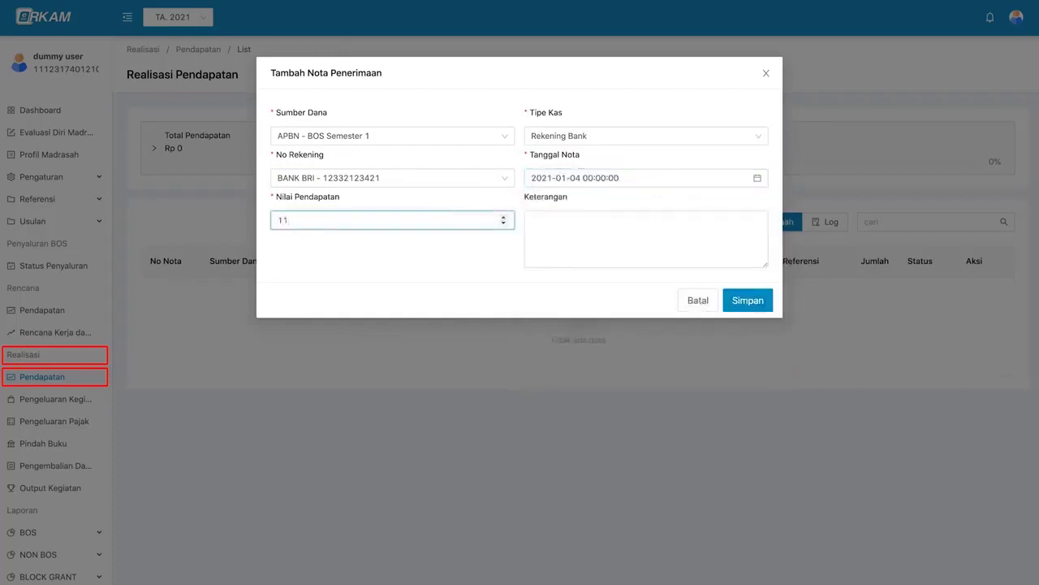
type("700000")
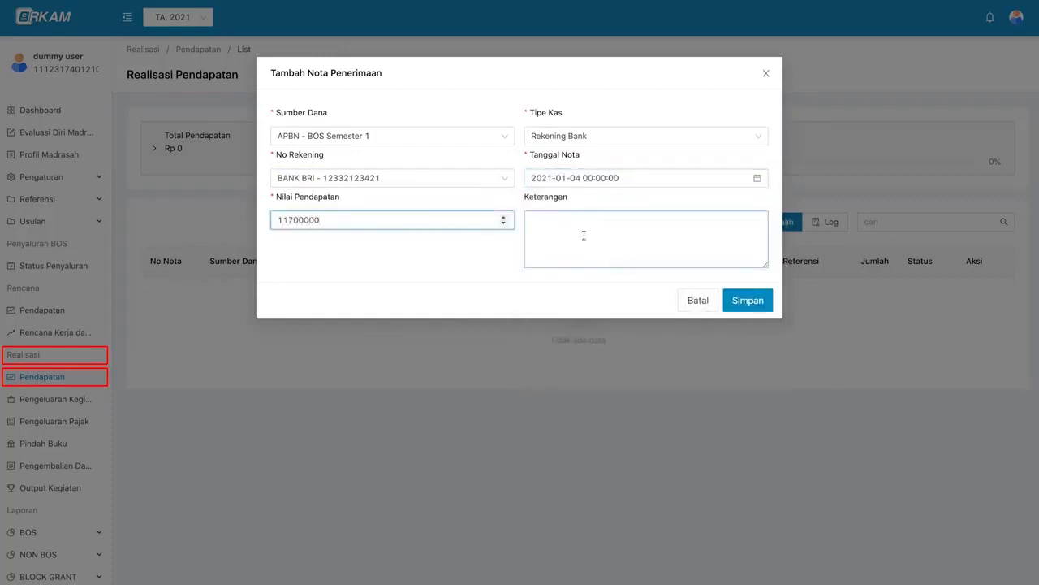
- Save the note, then check the list for its 11.700.000 amount and Menunggu status
left_click(747, 302)
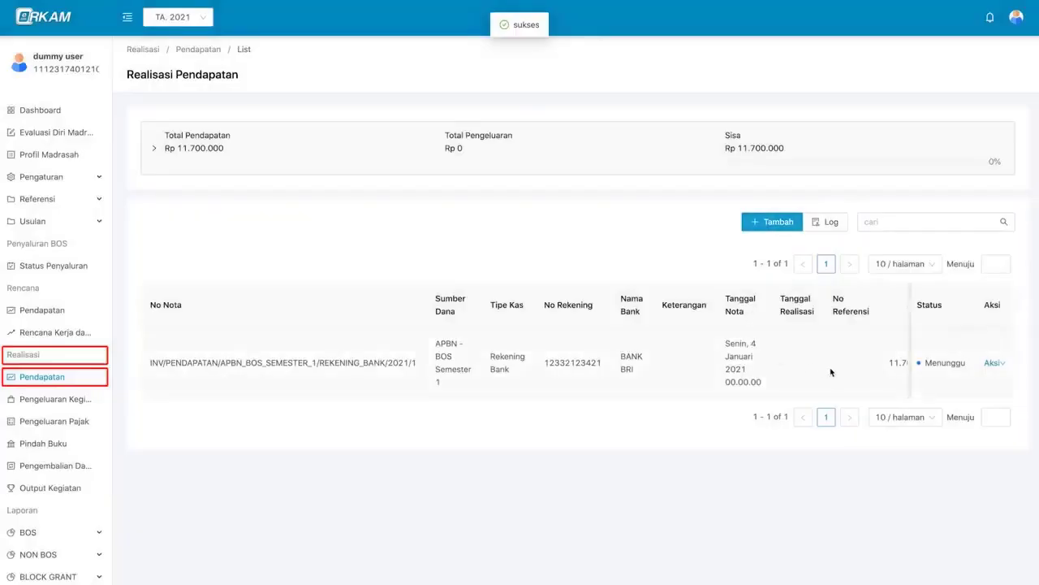
scroll(832, 371, "right", 1)
scroll(832, 372, "right", 1)
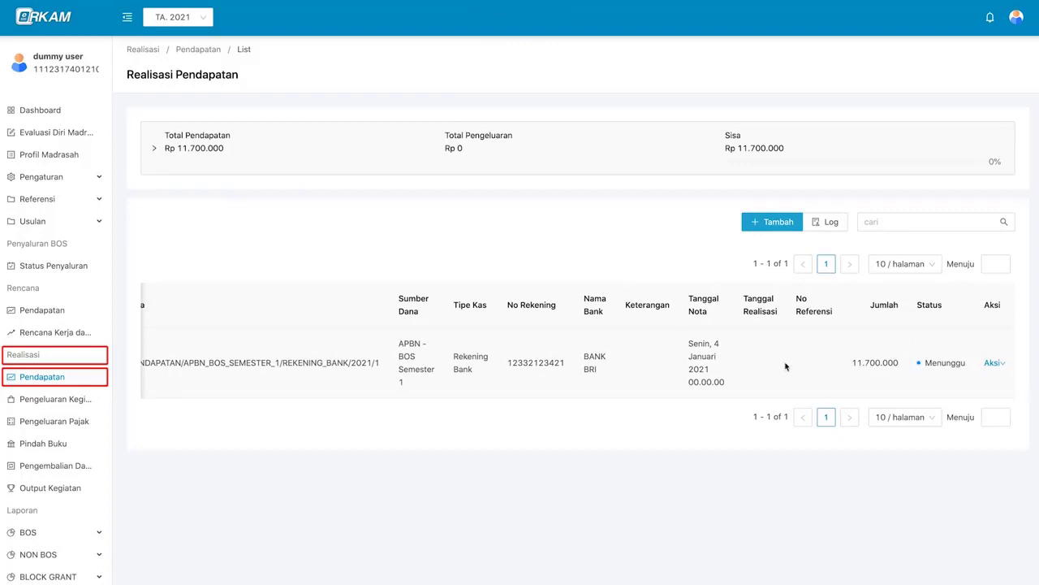
scroll(588, 367, "left", 2)
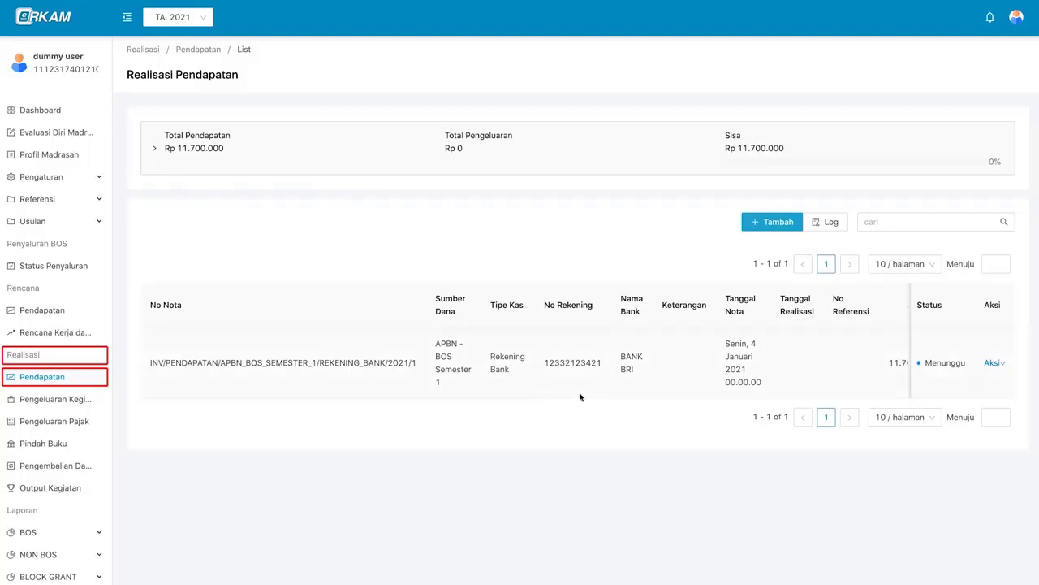
scroll(646, 388, "right", 2)
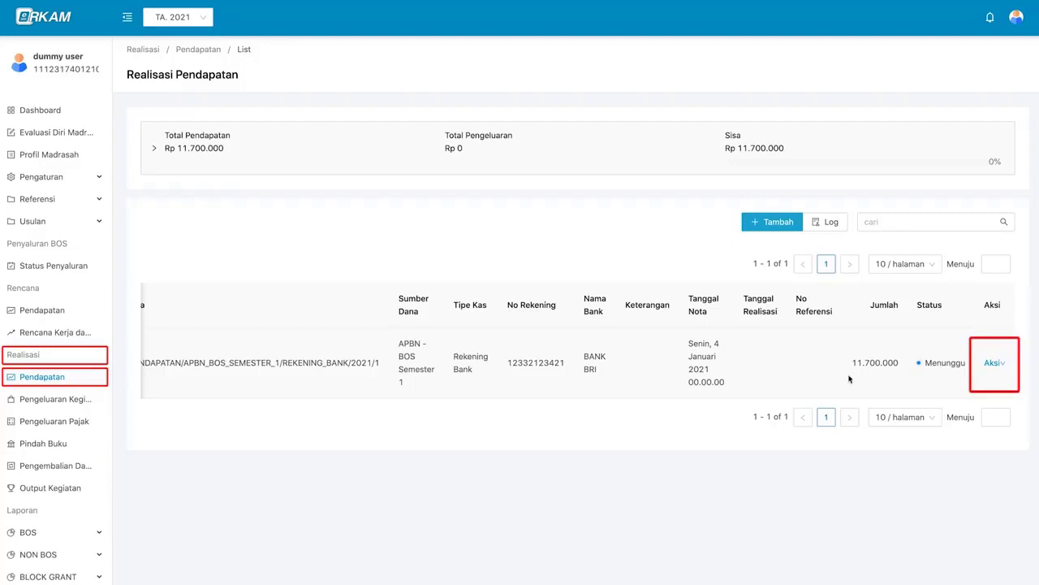
mouse_move(991, 366)
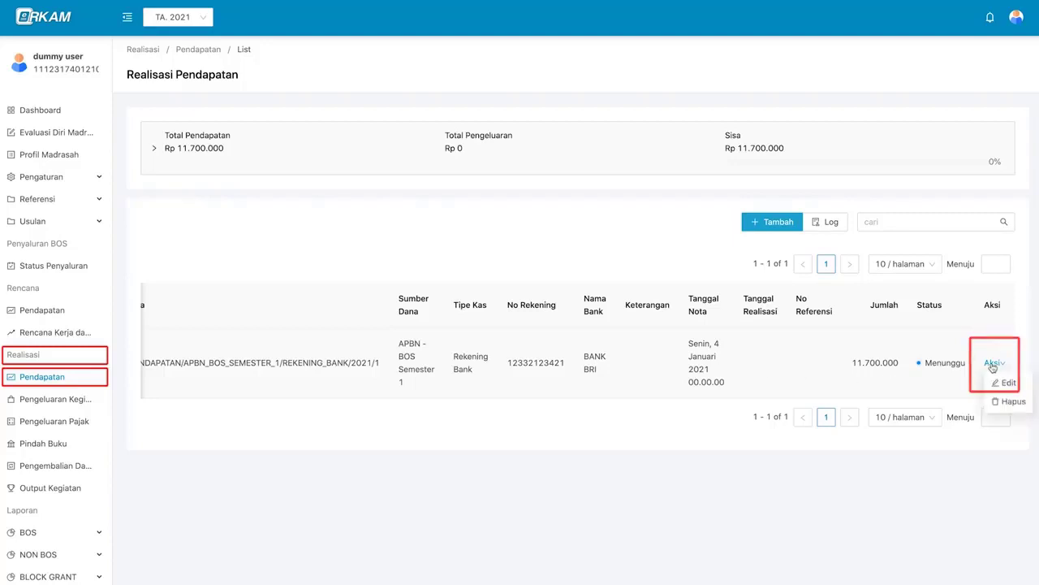
- Open the note's Edit action, then check the Kepala Madrasah's pending-approval notification
left_click(1025, 387)
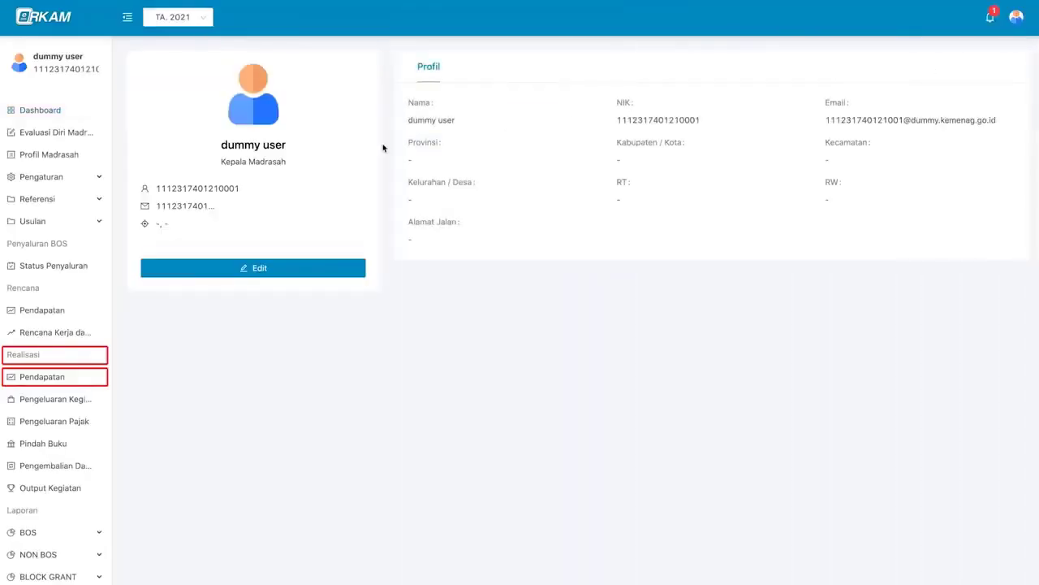
triple_click(268, 162)
left_click(724, 131)
left_click(989, 27)
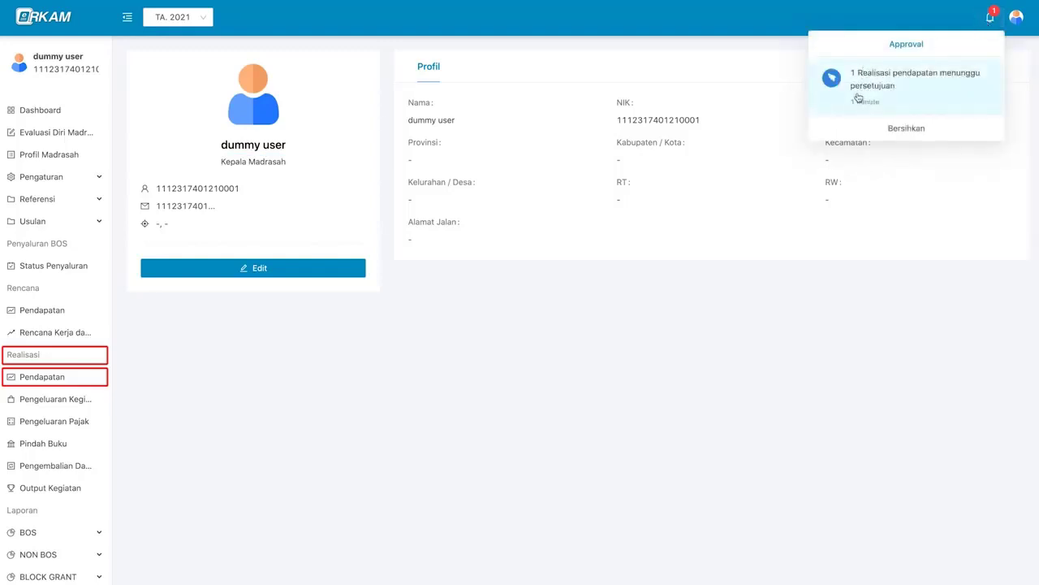
- Follow the income approval notice to the Realisasi Pendapatan list and show the waiting note's actions
left_click(921, 96)
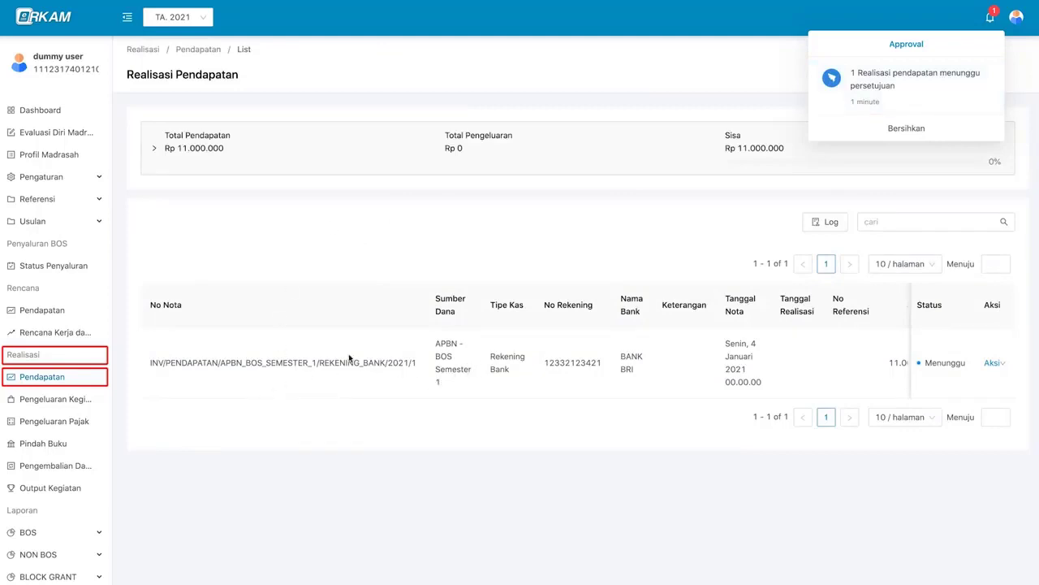
left_click(855, 149)
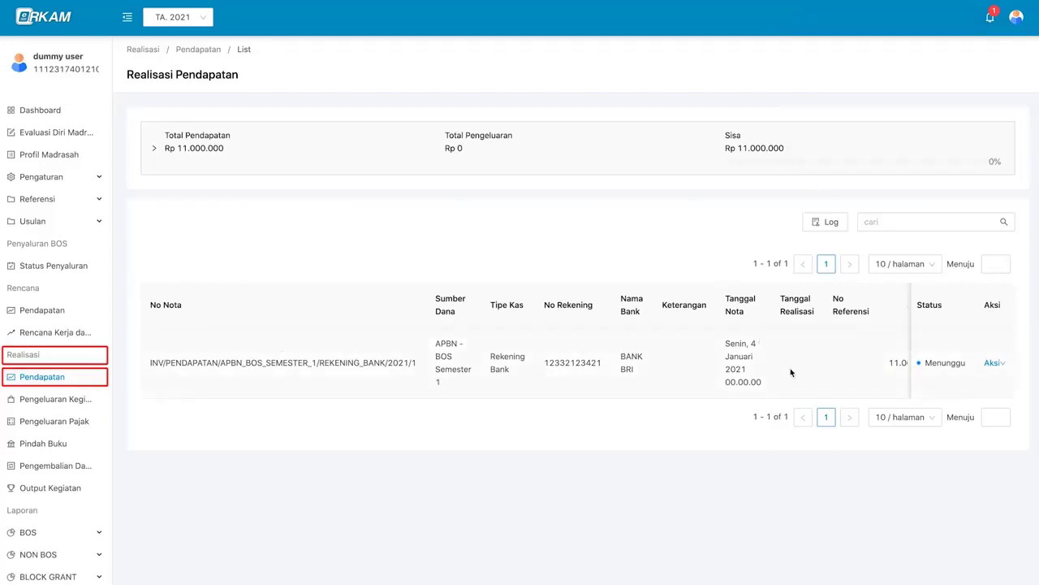
scroll(848, 370, "right", 1)
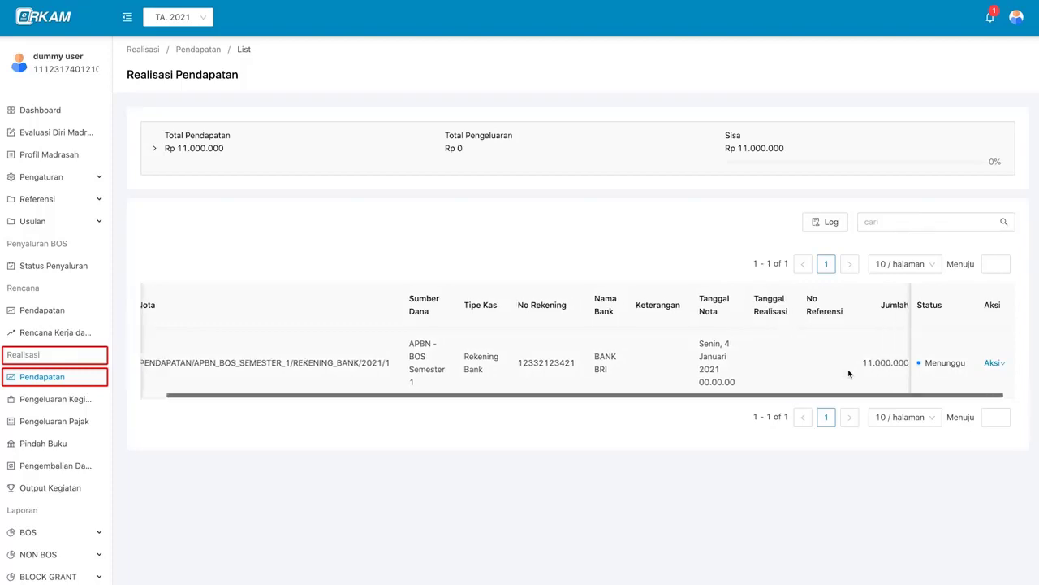
mouse_move(992, 367)
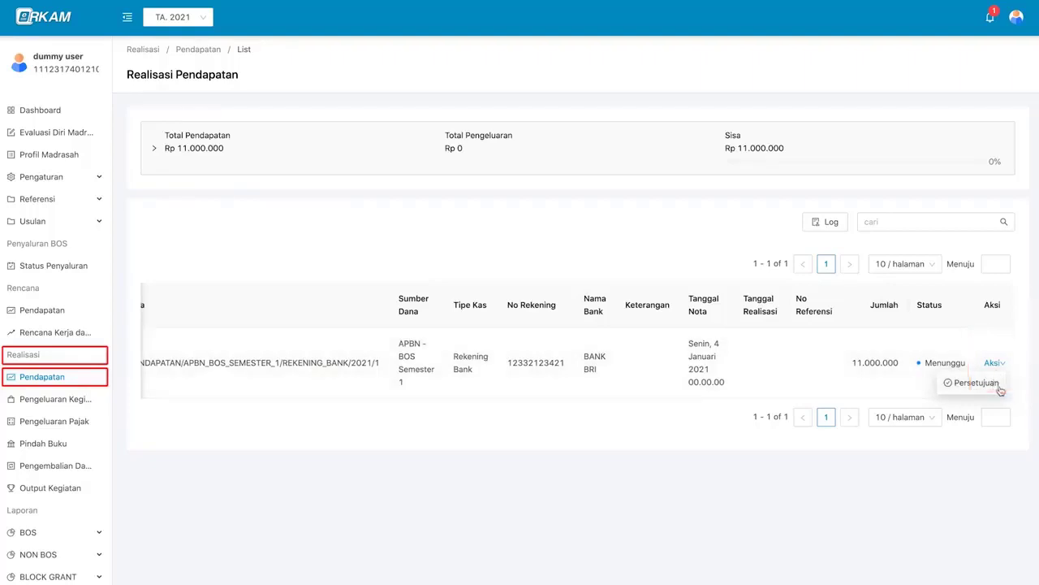
- Review the BOS Semester 1 note in Persetujuan and mark it Disetujui
left_click(999, 388)
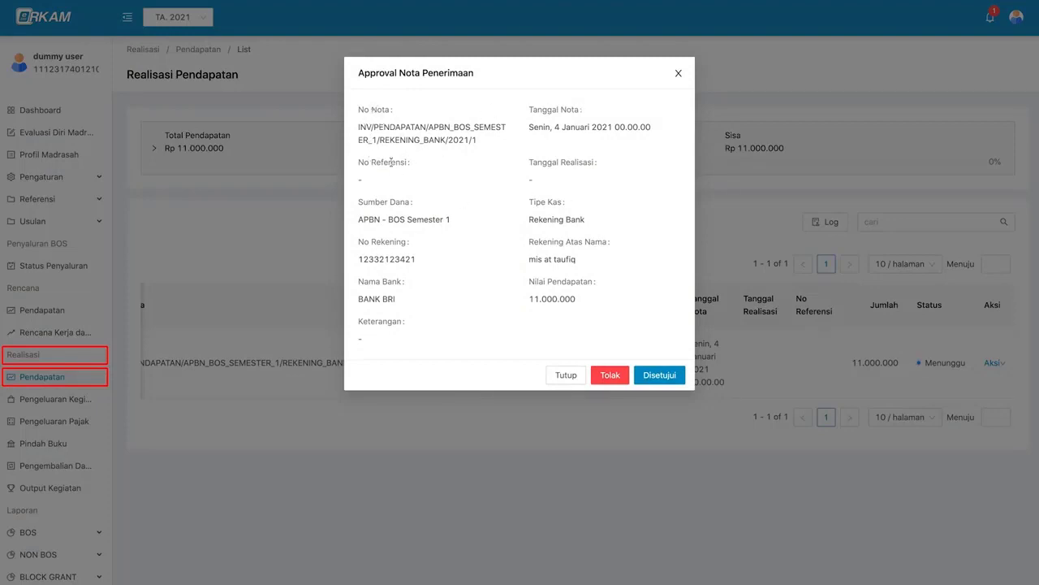
left_click(681, 376)
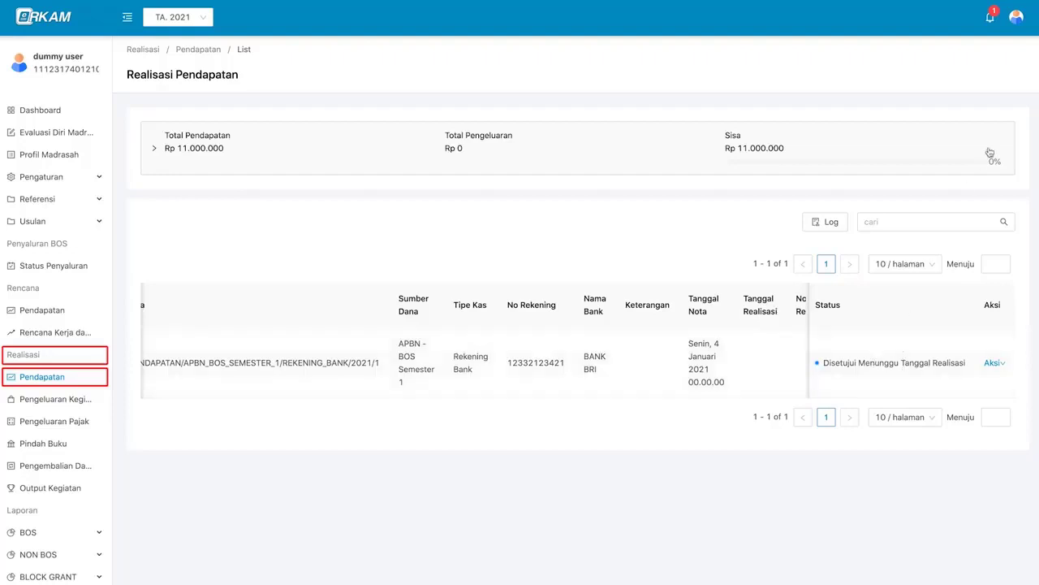
- Log out and log back in with the treasurer's NIK and password
mouse_move(1015, 20)
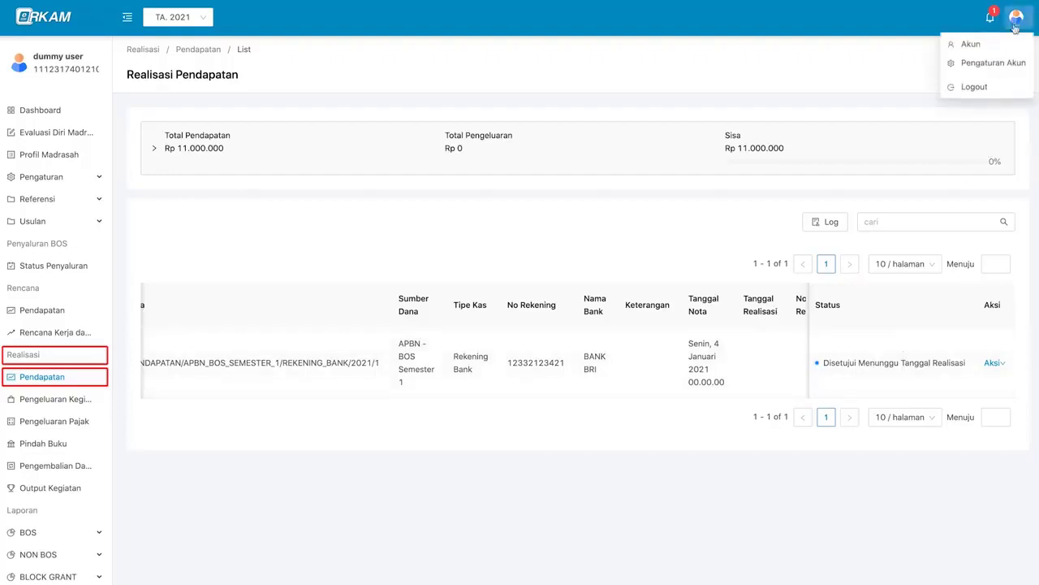
left_click(975, 87)
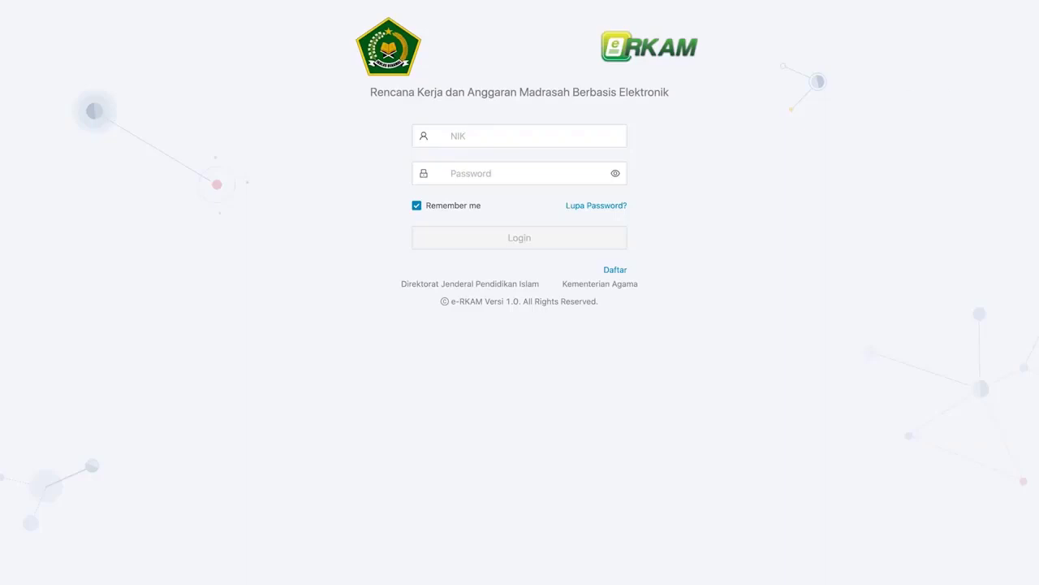
left_click(573, 138)
key("Tab")
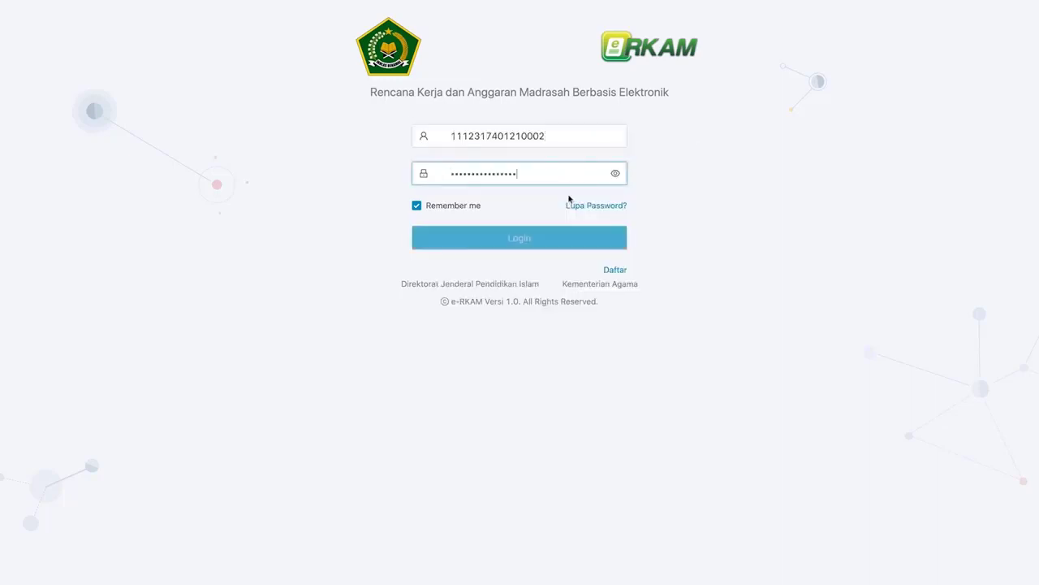
left_click(508, 241)
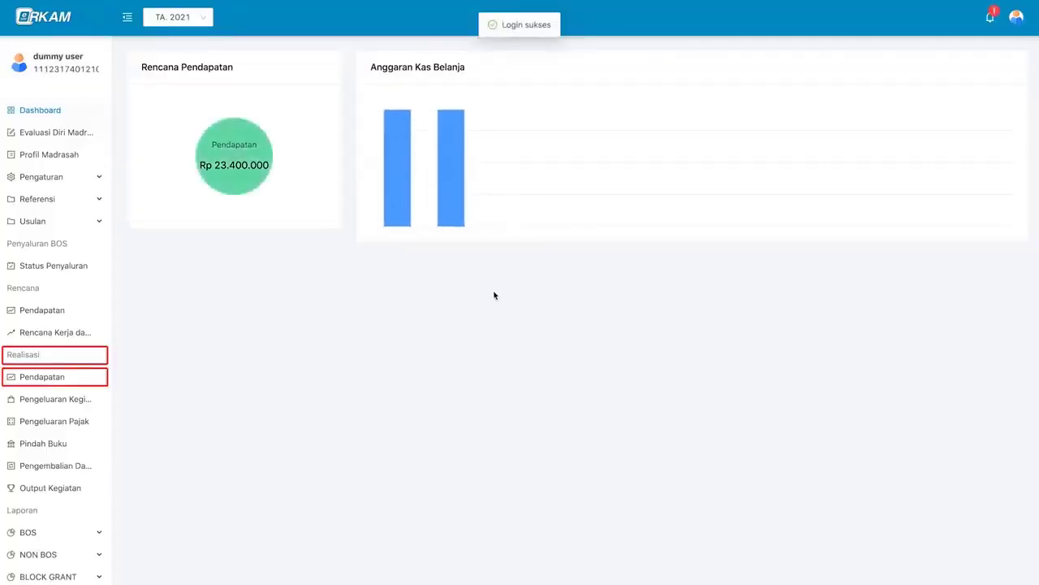
- Confirm the Bendahara Madrasah role and open the income awaiting realization from the notifications
mouse_move(1016, 18)
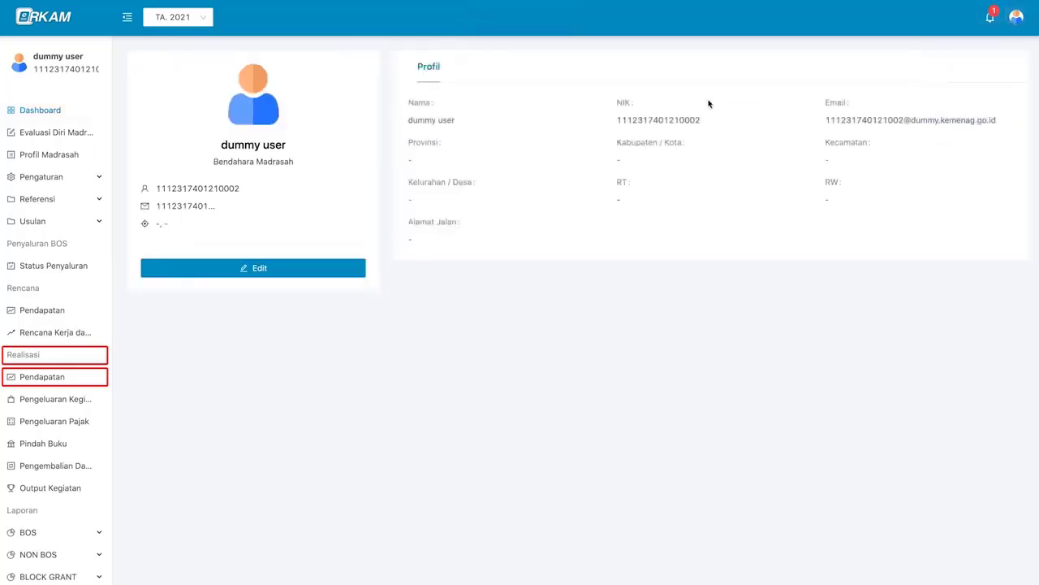
triple_click(288, 163)
left_click(577, 246)
left_click(991, 24)
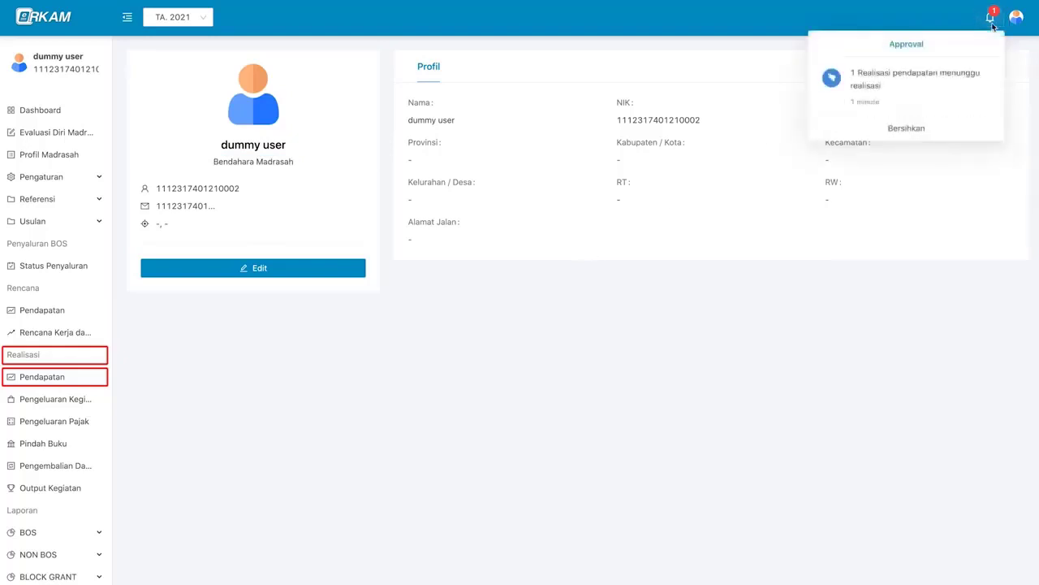
left_click(891, 93)
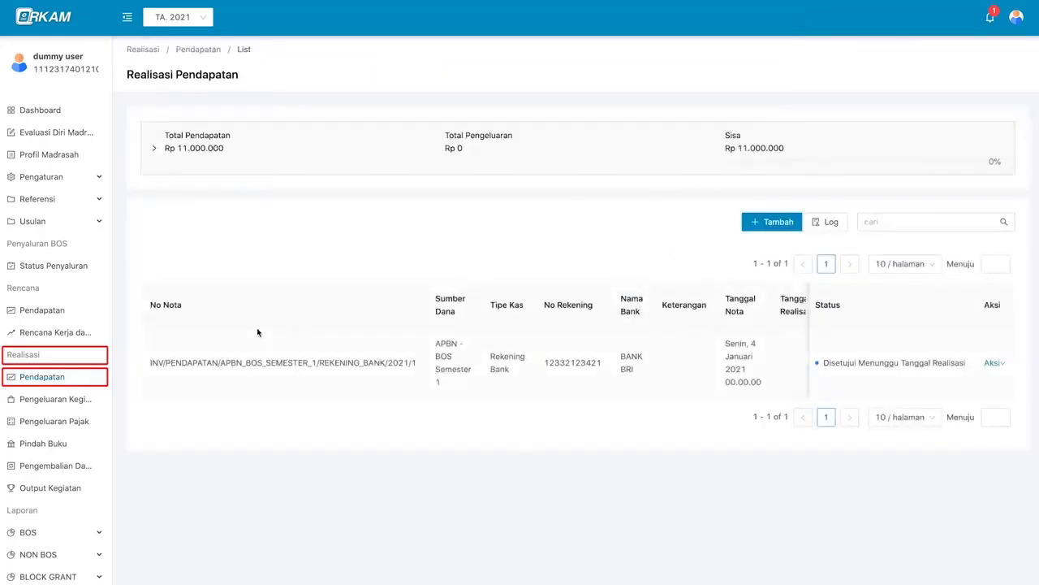
- Give the note realization date 5 January 2021 and reference number 432123, then save
left_click(993, 365)
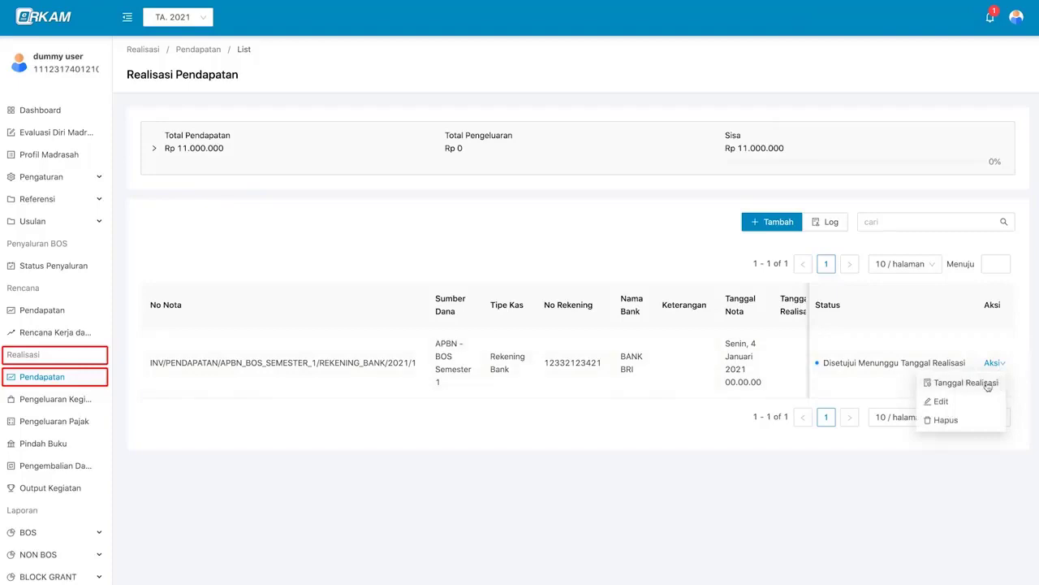
left_click(966, 382)
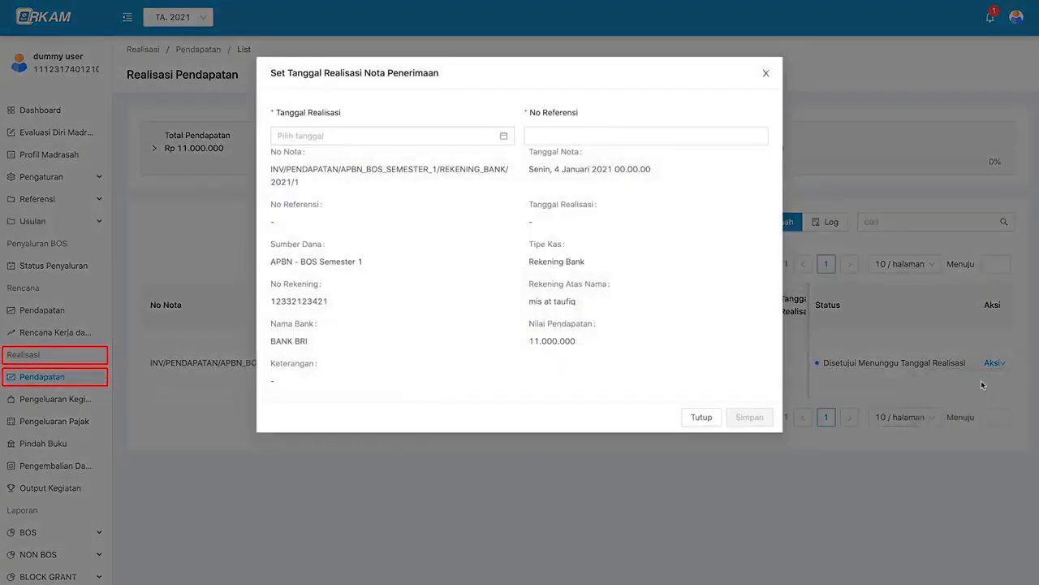
left_click(414, 135)
left_click(330, 220)
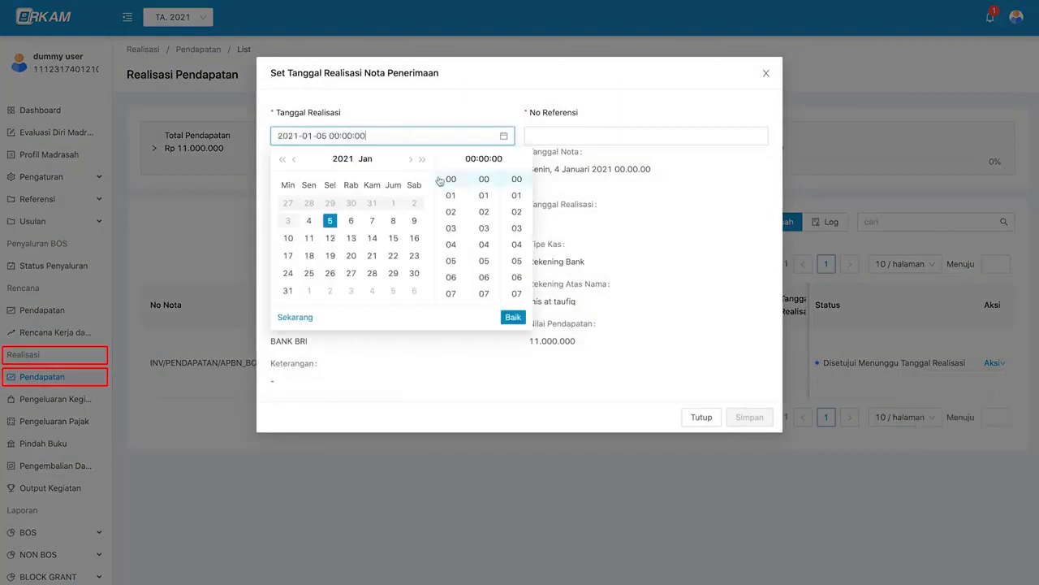
left_click(513, 317)
left_click(608, 135)
type("432123")
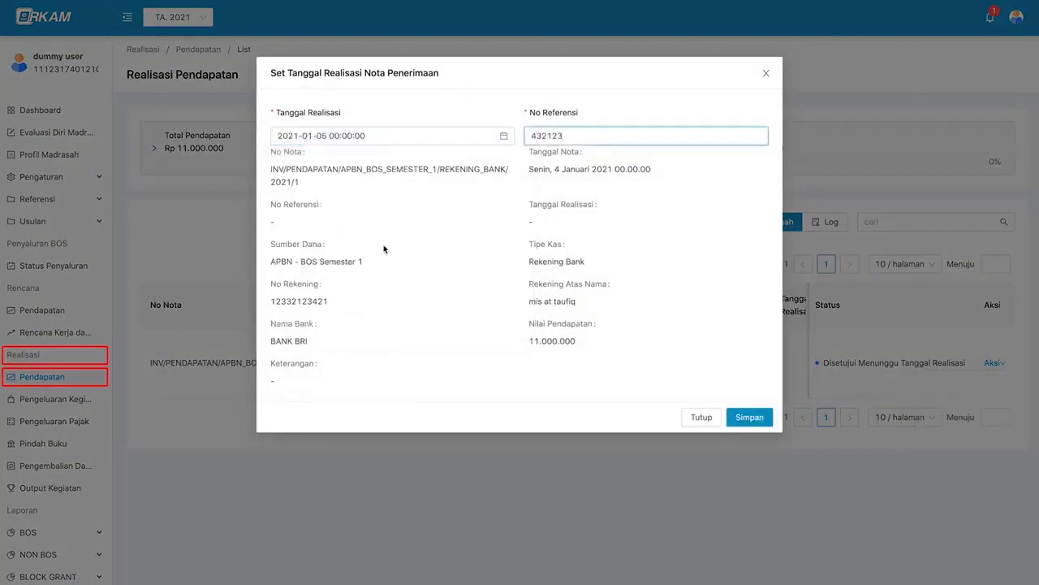
left_click(747, 417)
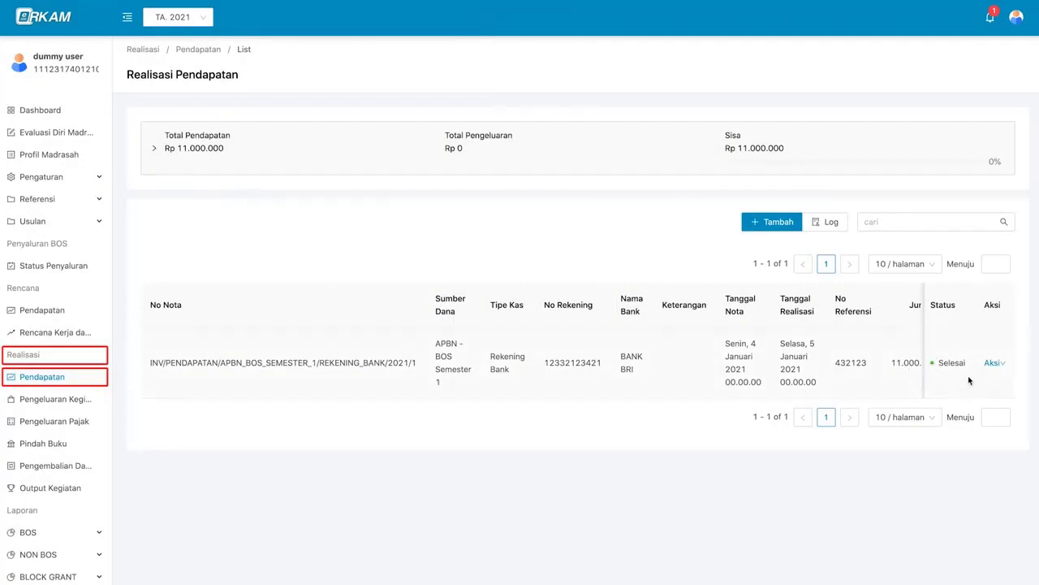
scroll(968, 375, "right", 1)
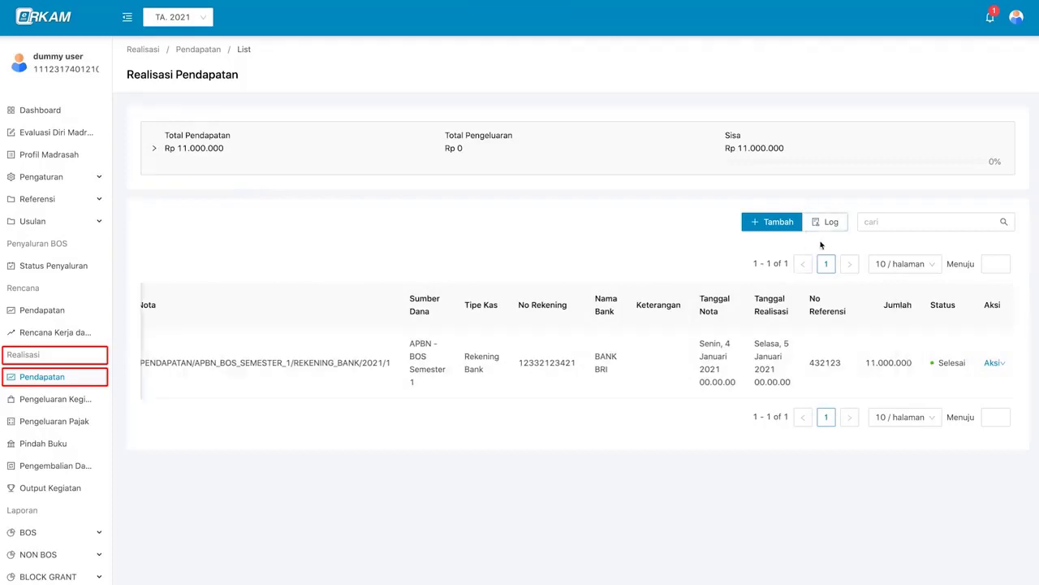
left_click(829, 222)
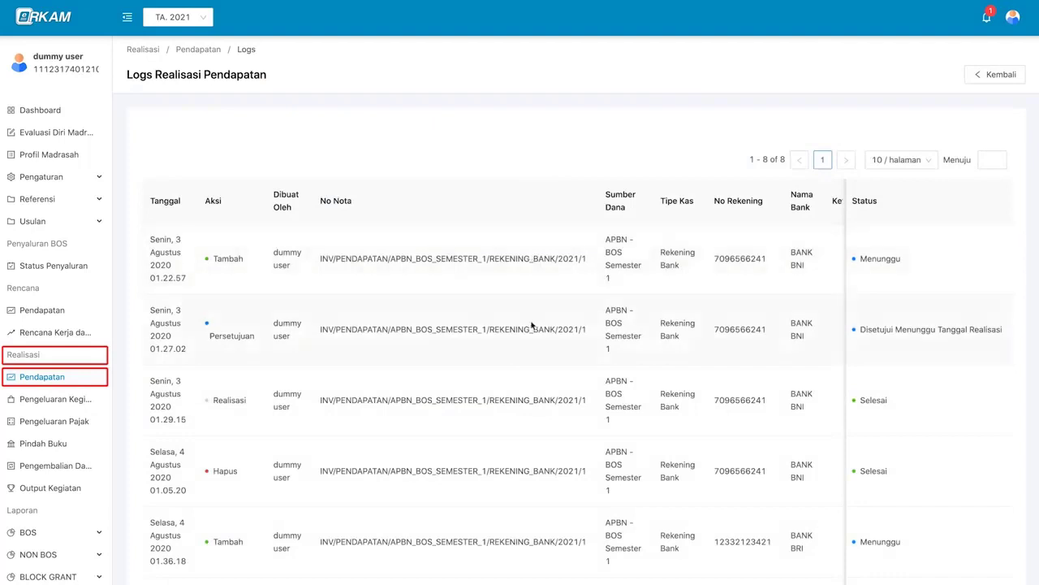
scroll(532, 326, "down", 1)
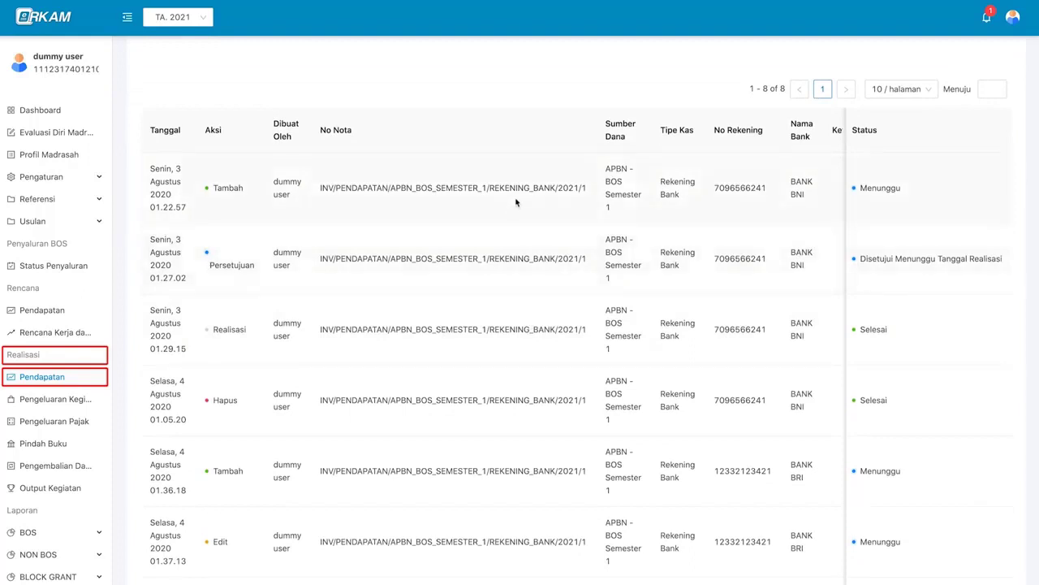
scroll(536, 259, "up", 1)
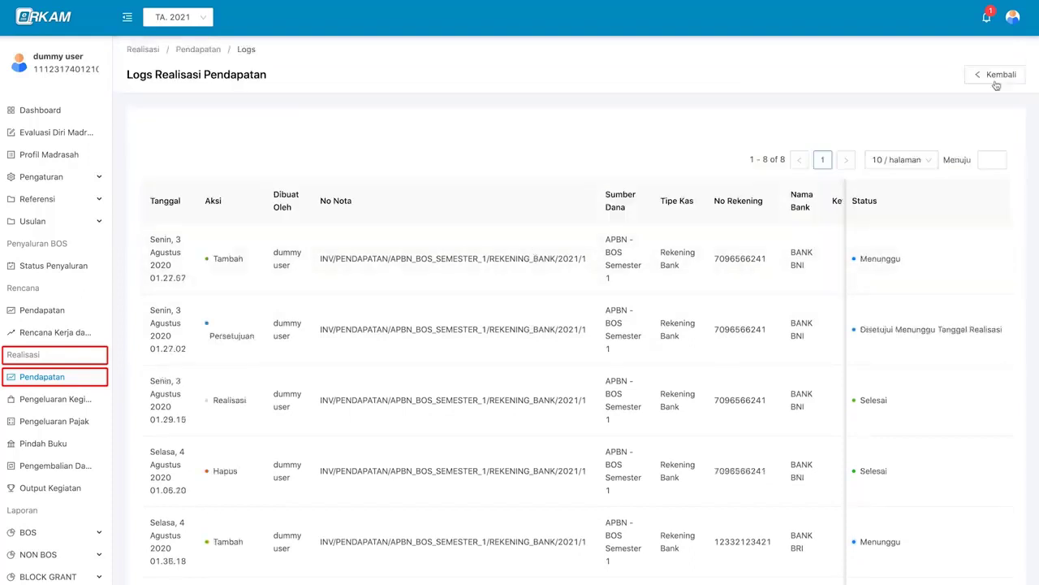
left_click(1002, 75)
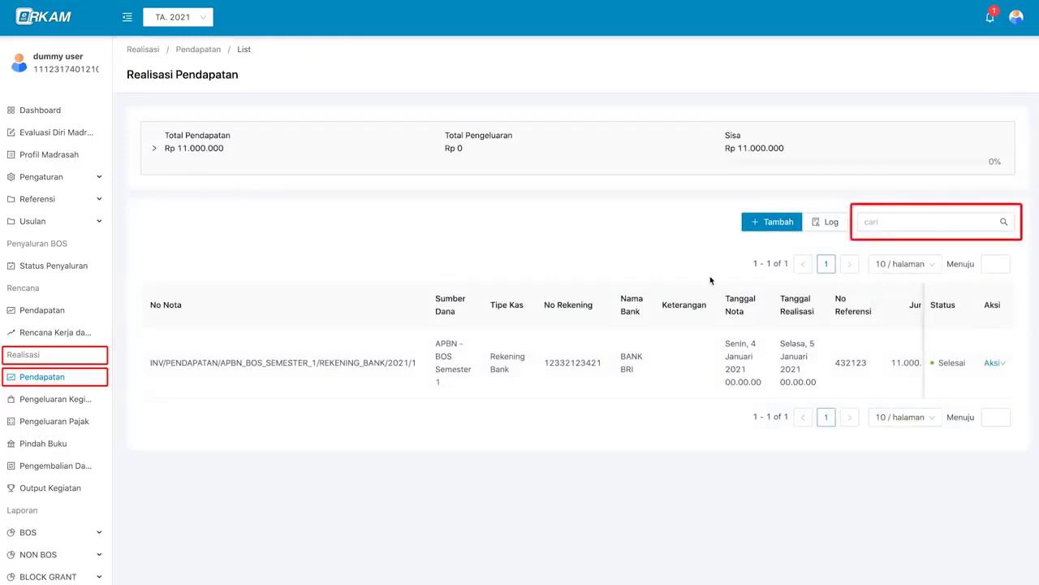
left_click(881, 223)
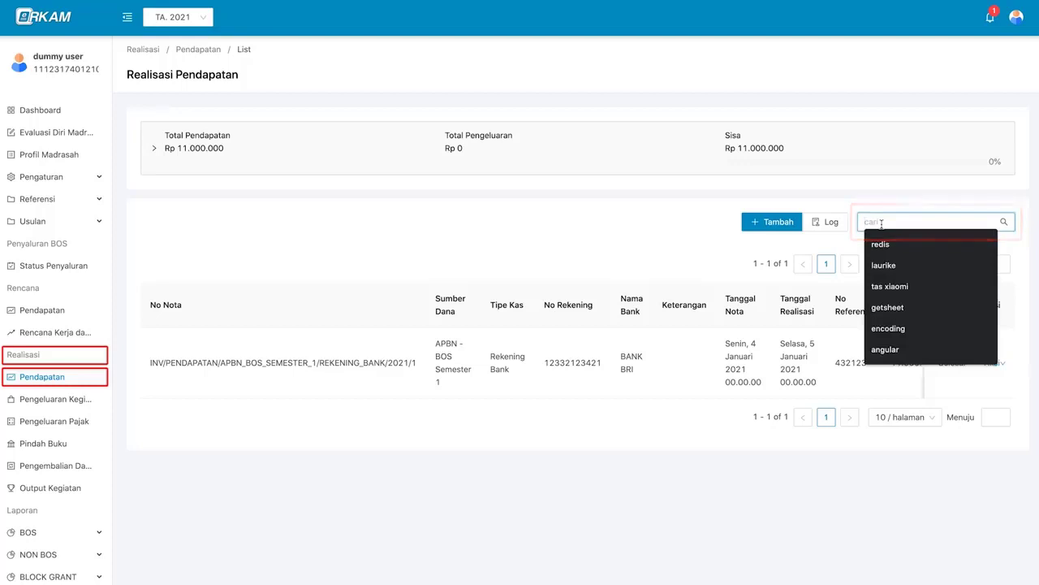
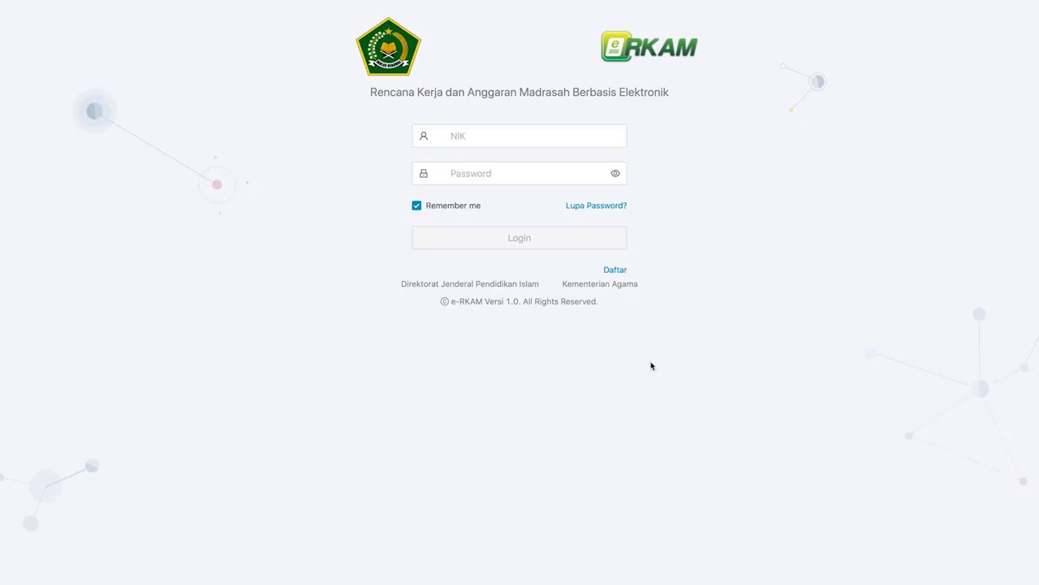
- Sign in with the saved NIK and password and open Realisasi > Pengeluaran Kegiatan
left_click(564, 137)
key("super+v")
key("Tab")
key("super+v")
left_click(543, 235)
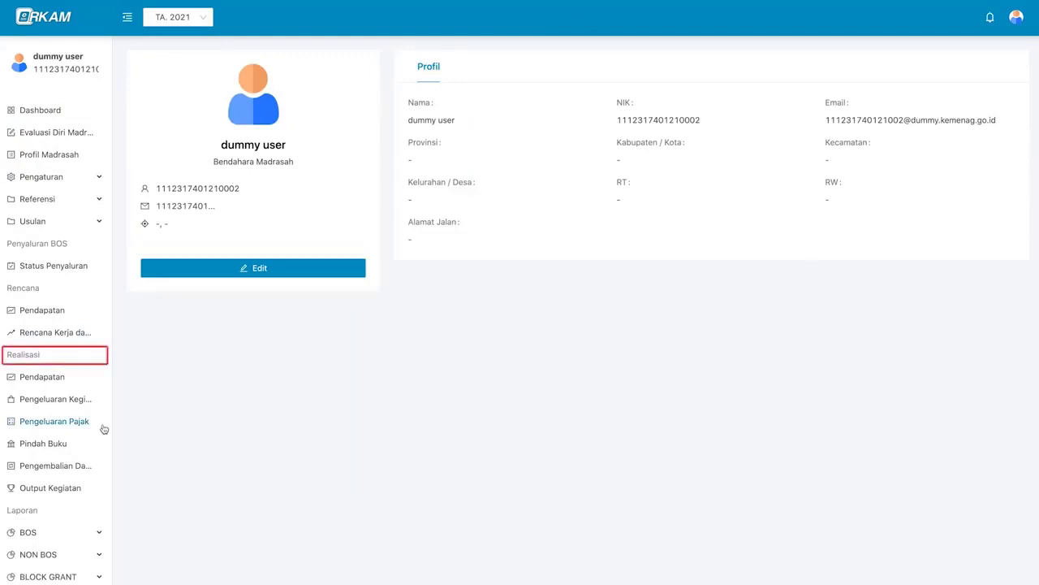
left_click(83, 403)
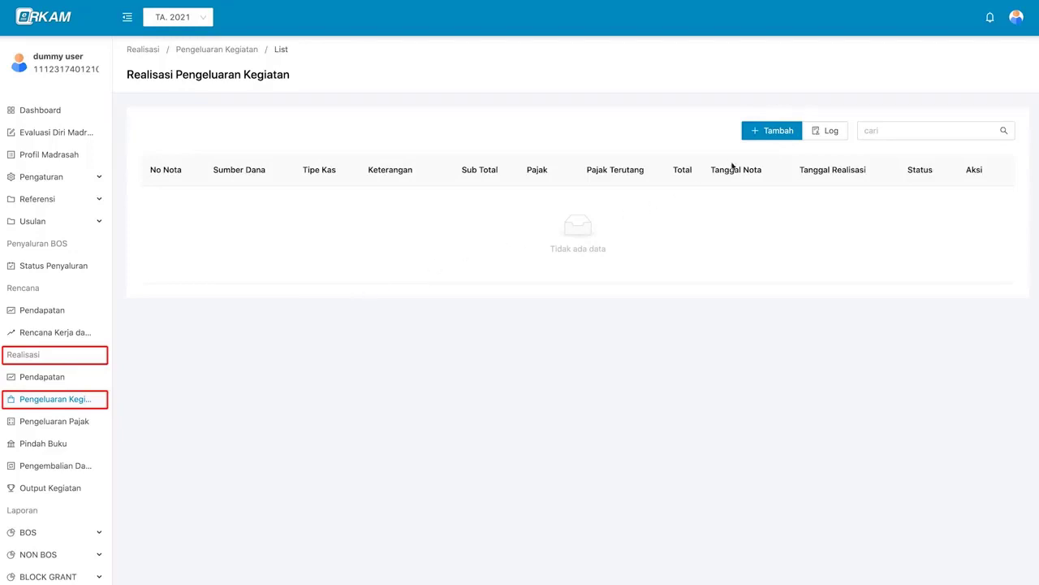
- Start a new expense note funded by APBN - BOS Semester 1 from the school's bank account
left_click(783, 135)
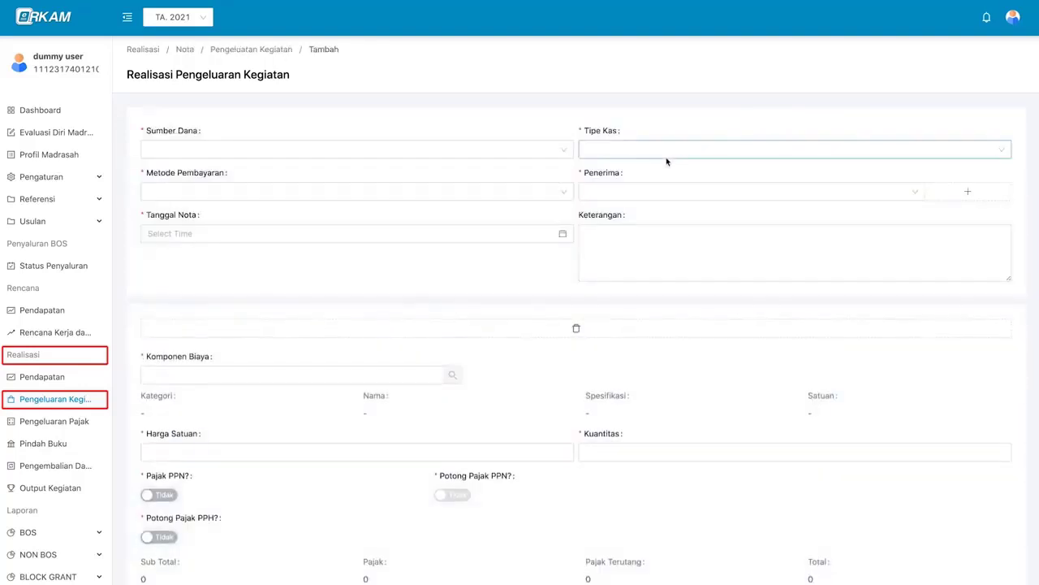
left_click(532, 155)
left_click(541, 169)
left_click(616, 151)
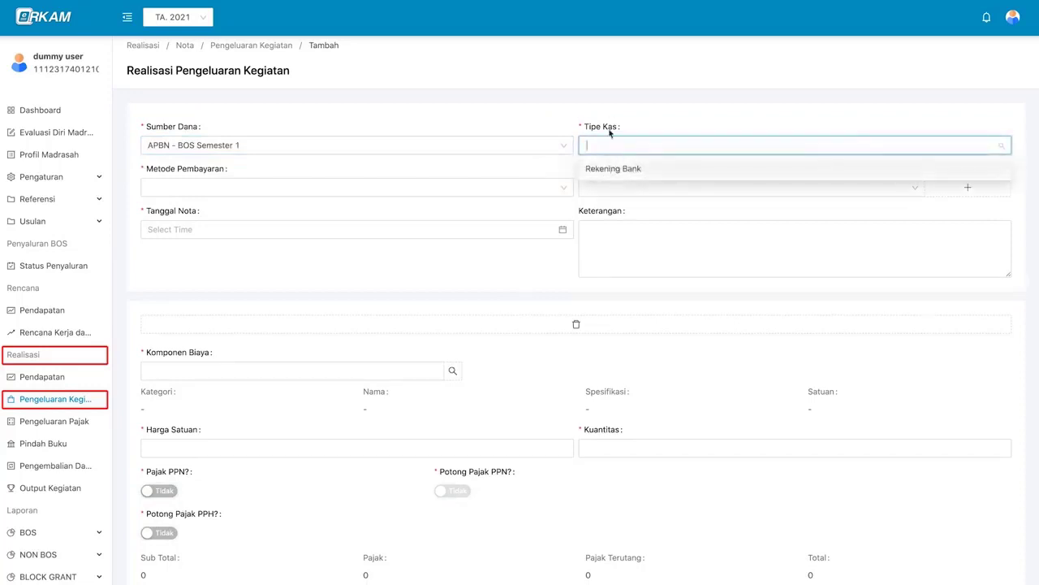
left_click(653, 173)
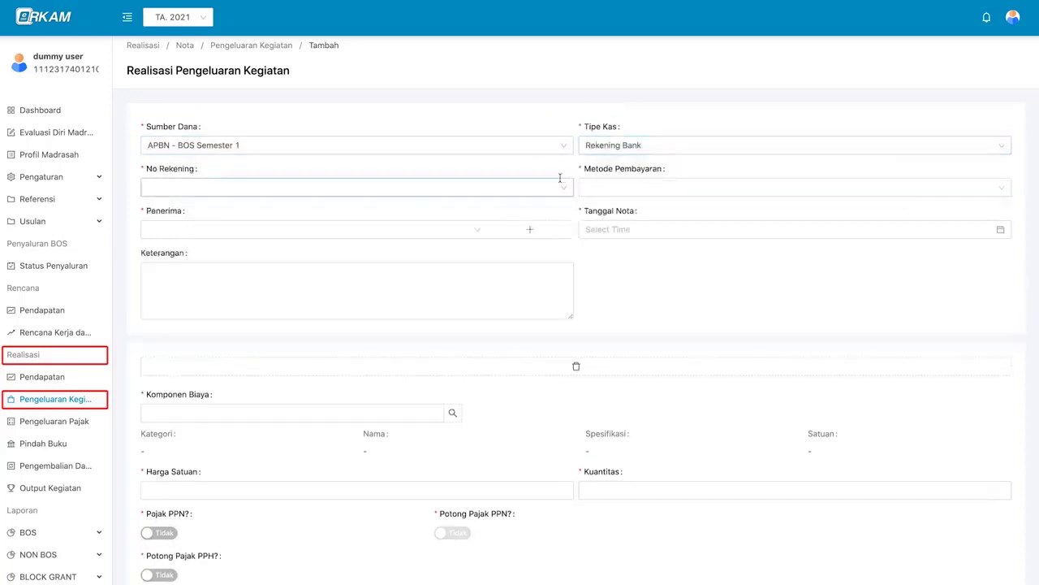
left_click(486, 190)
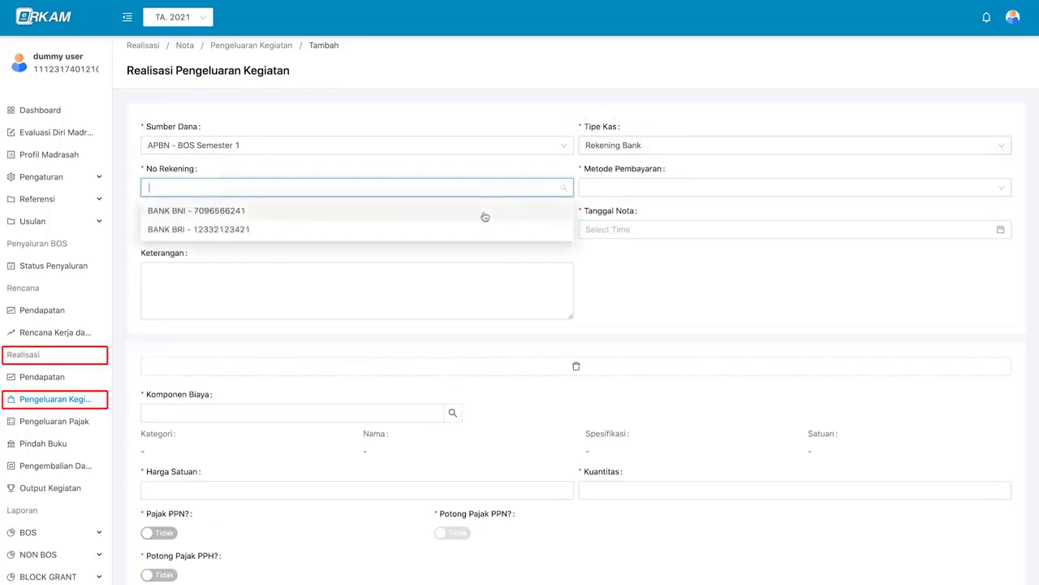
left_click(485, 216)
scroll(478, 229, "down", 1)
scroll(478, 229, "down", 3)
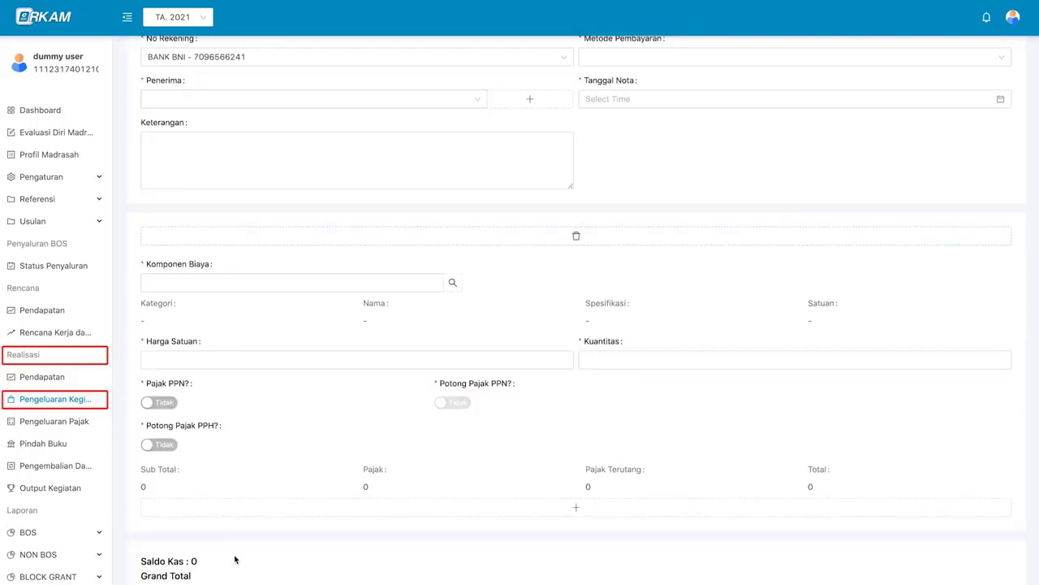
scroll(193, 561, "down", 3)
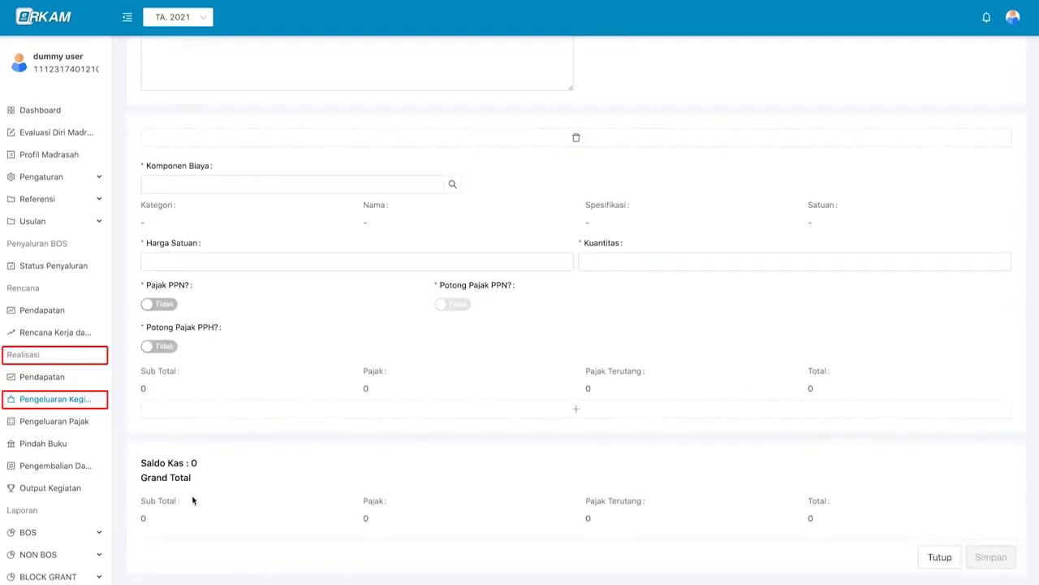
scroll(242, 465, "up", 6)
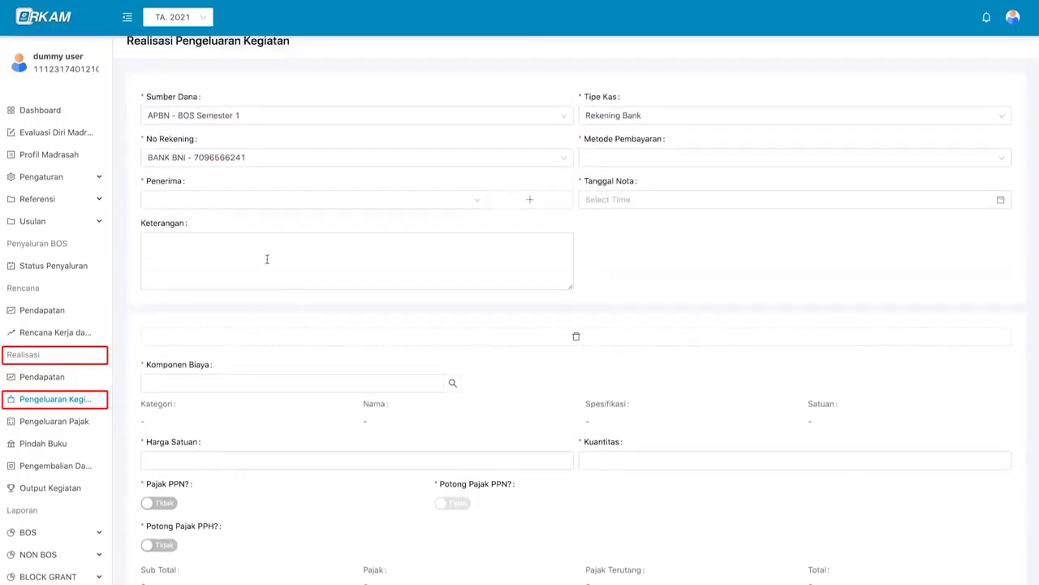
scroll(569, 179, "up", 1)
- Set the payment method to Transfer and bring up the new-recipient form
left_click(648, 195)
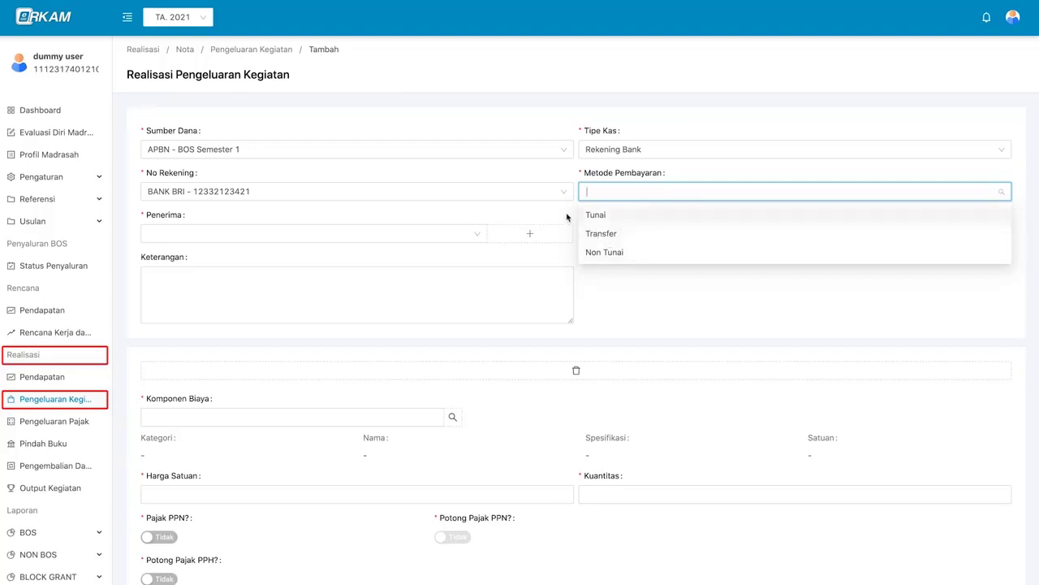
left_click(610, 233)
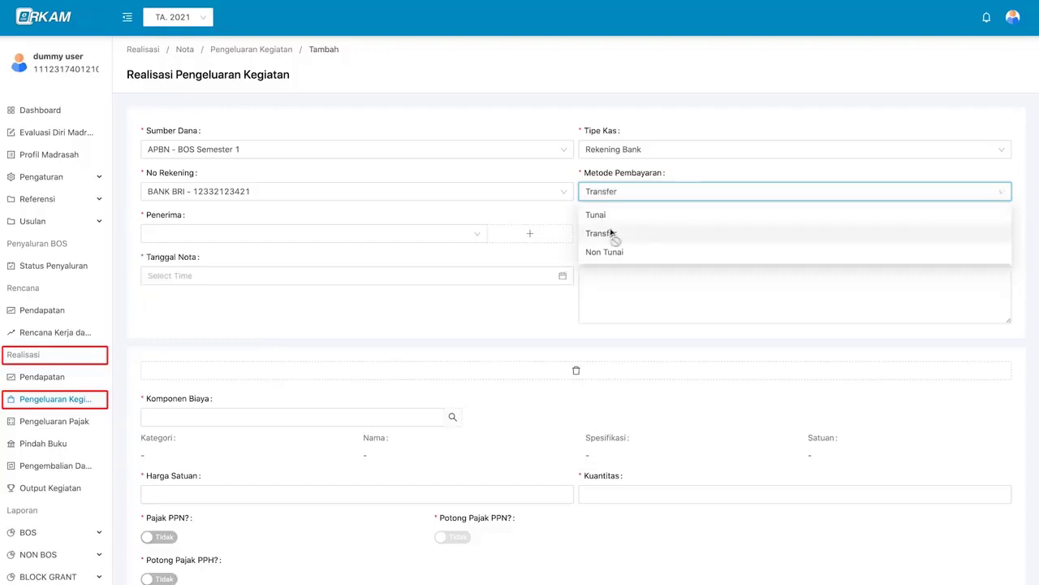
left_click(462, 237)
left_click(462, 236)
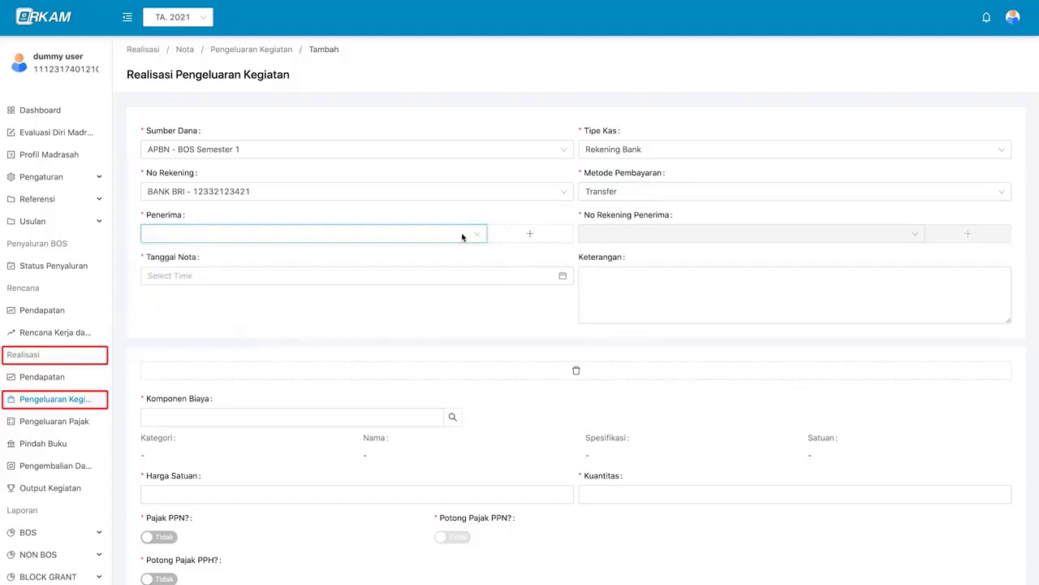
left_click(462, 236)
left_click(558, 240)
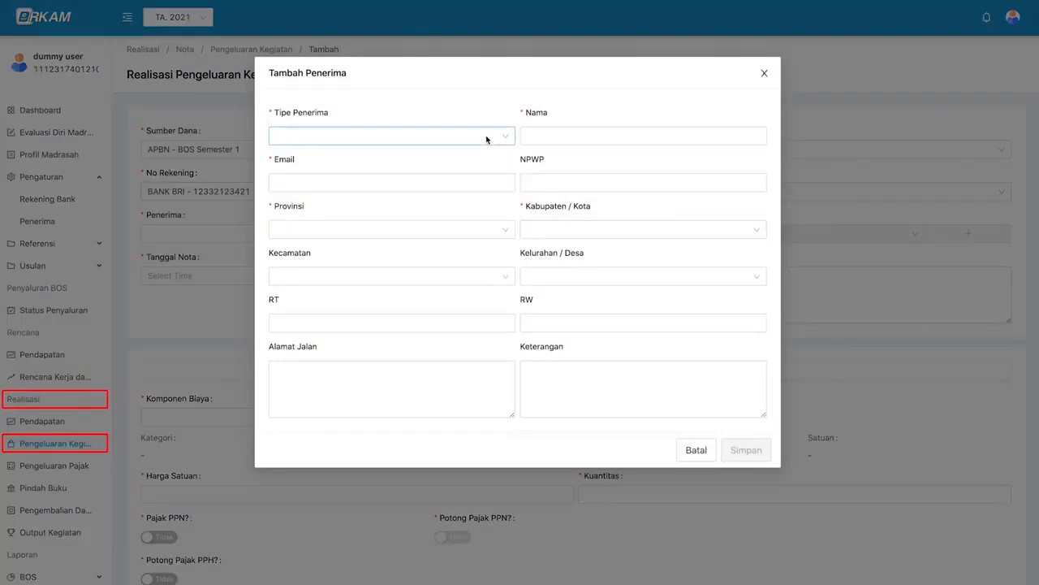
- Make the recipient an Individu and enter their name, e-mail and NPWP tax number
left_click(486, 140)
left_click(479, 178)
left_click(554, 135)
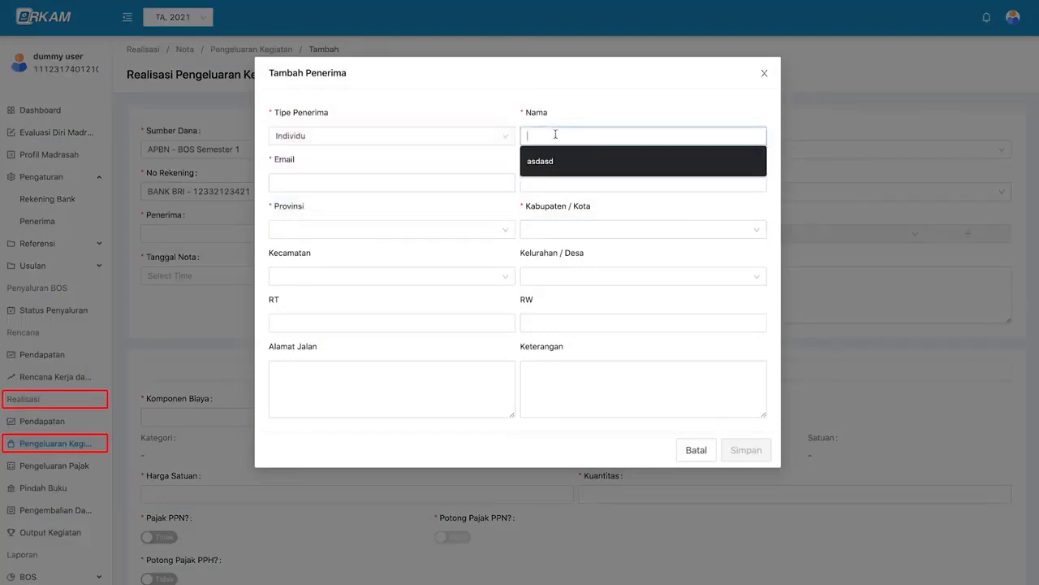
type("d")
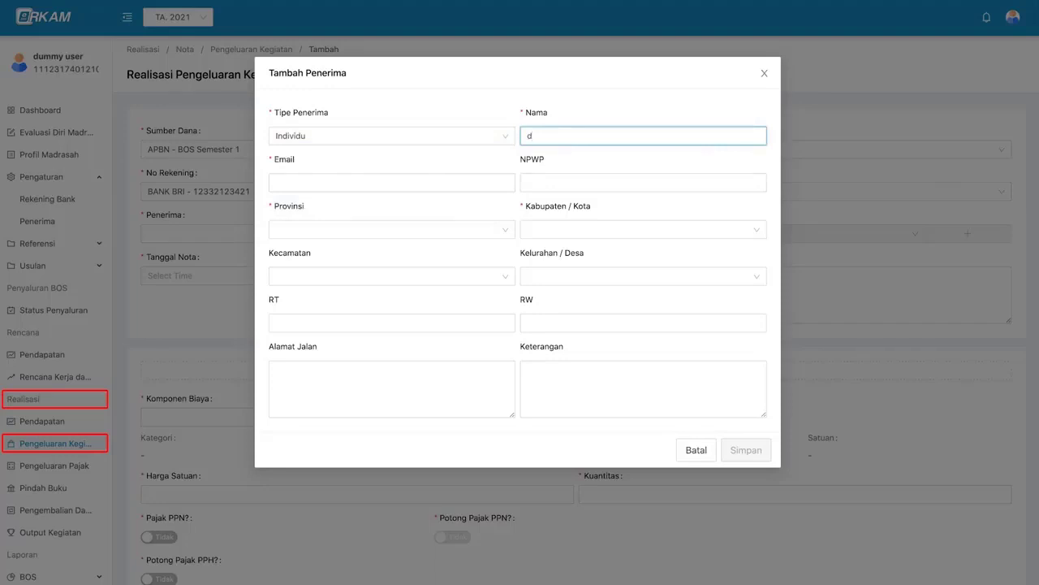
type("oni")
key("Tab")
key("Tab")
- Set the recipient's region to DKI Jakarta, Kota Jakarta Selatan, Tebet, Tebet Barat
left_click(393, 229)
type("dki")
key("Return")
left_click(557, 230)
left_click(570, 327)
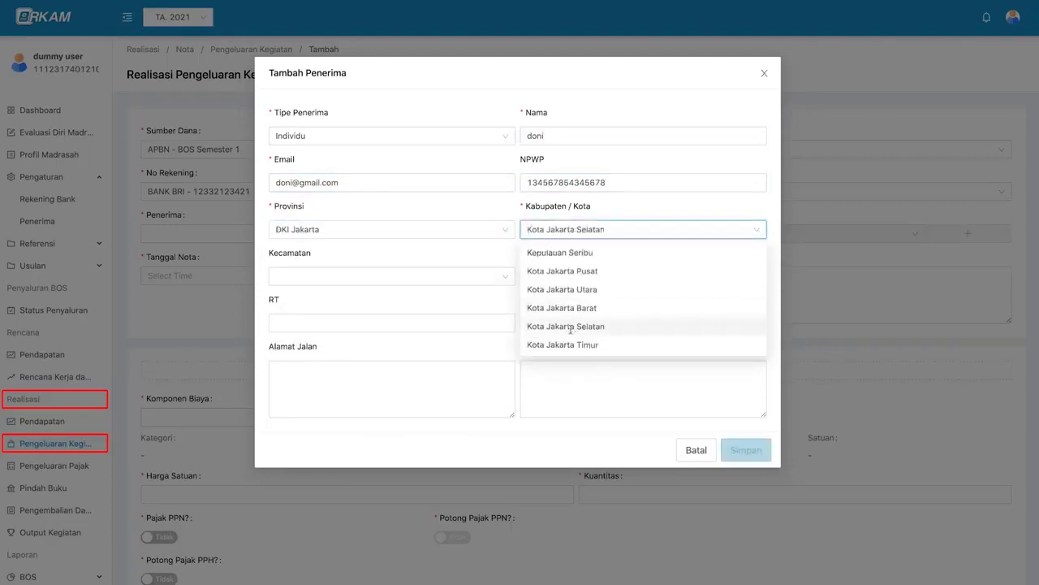
left_click(460, 277)
left_click(463, 300)
left_click(601, 276)
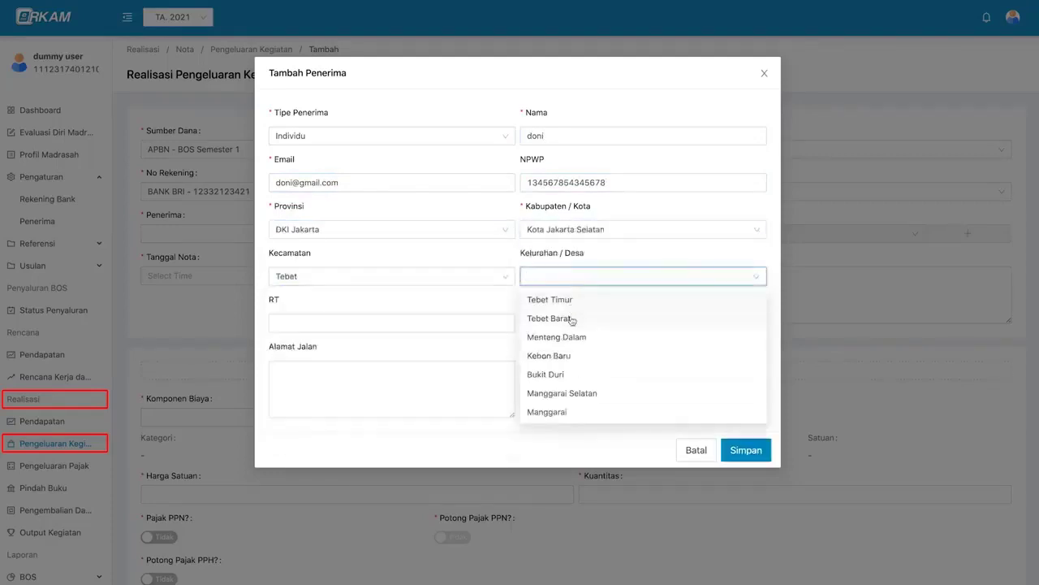
left_click(603, 315)
- Enter RT 1, RW 3 and the recipient's street address, then save the recipient
left_click(447, 323)
type("1")
key("Tab")
type("3")
left_click(462, 381)
type("jl guru suma")
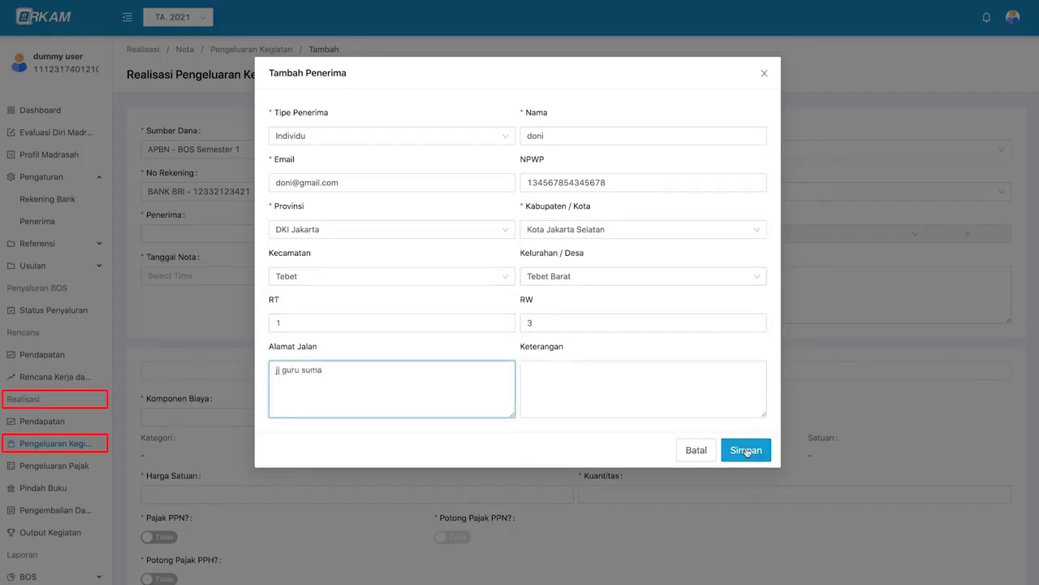
left_click(746, 449)
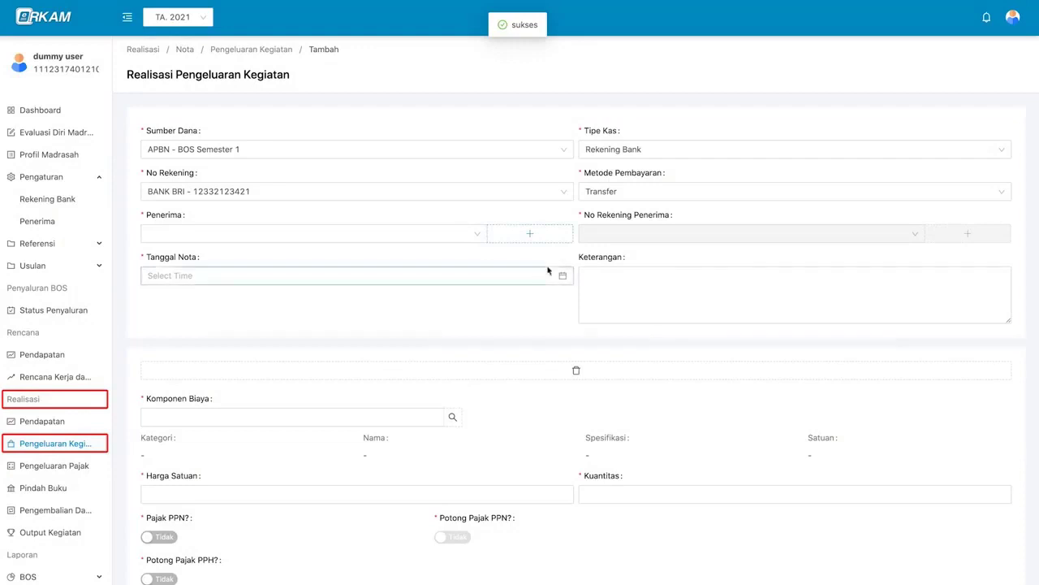
- Select the newly added recipient on the expense note
left_click(453, 235)
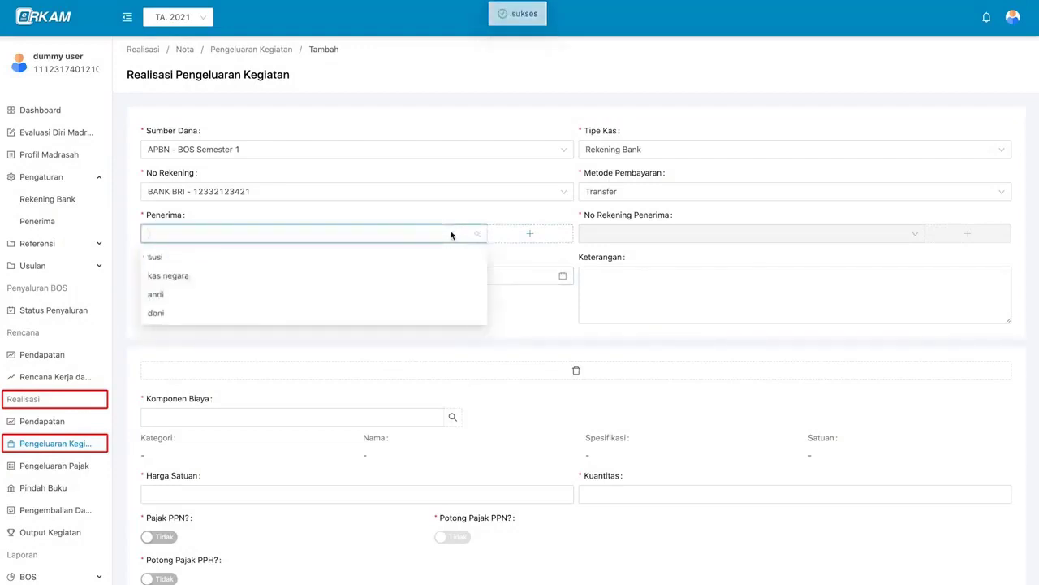
left_click(450, 315)
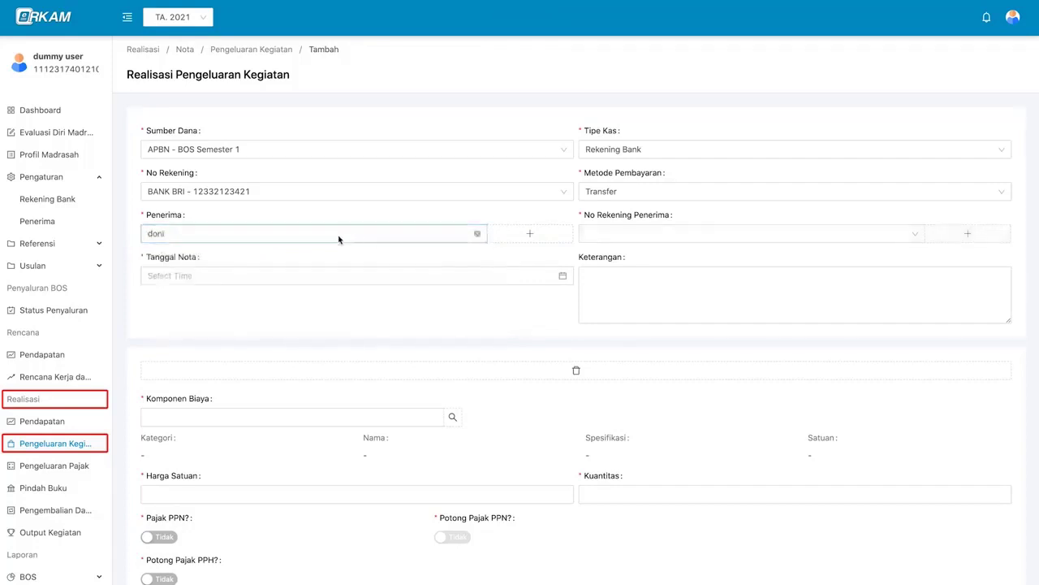
left_click(640, 236)
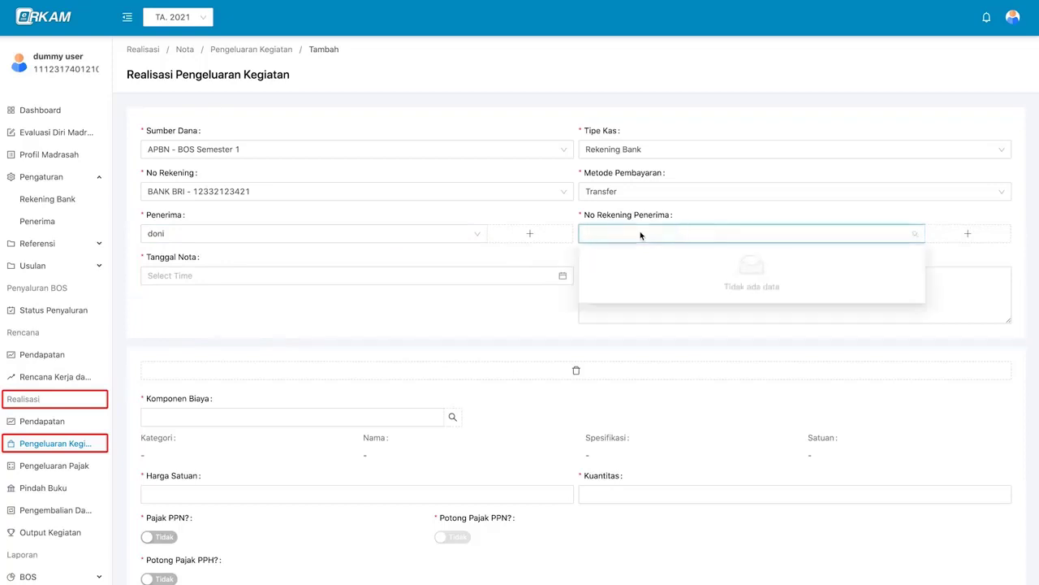
left_click(640, 236)
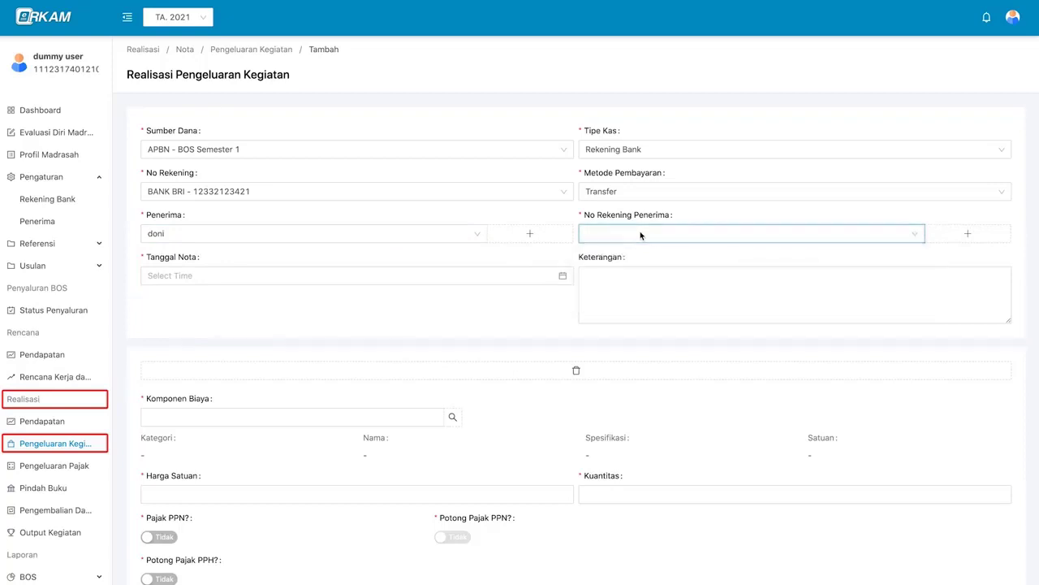
- Add a 002 - BANK BRI account with the recipient's account number and holder name, and save
left_click(987, 236)
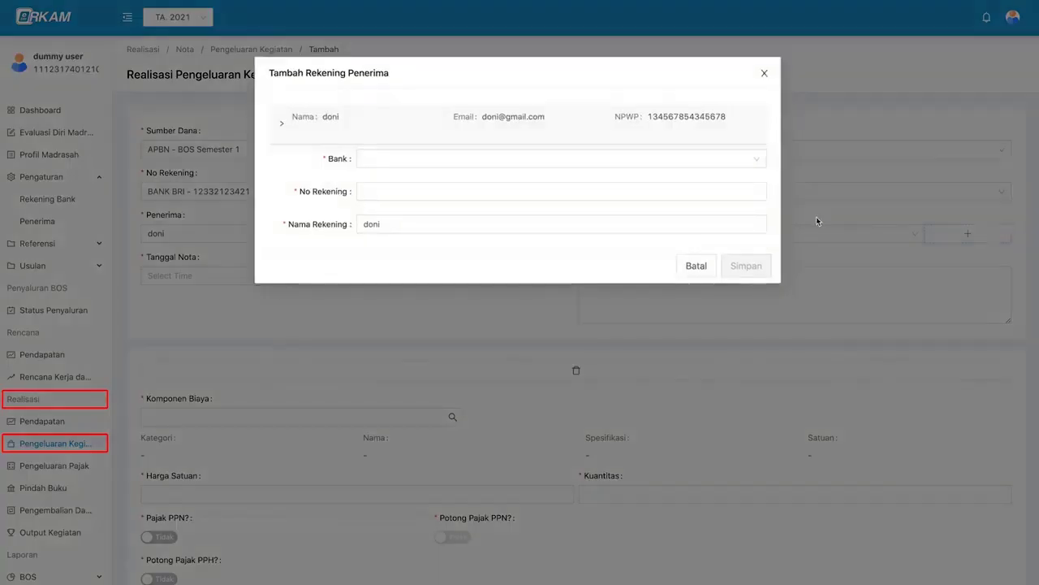
left_click(582, 159)
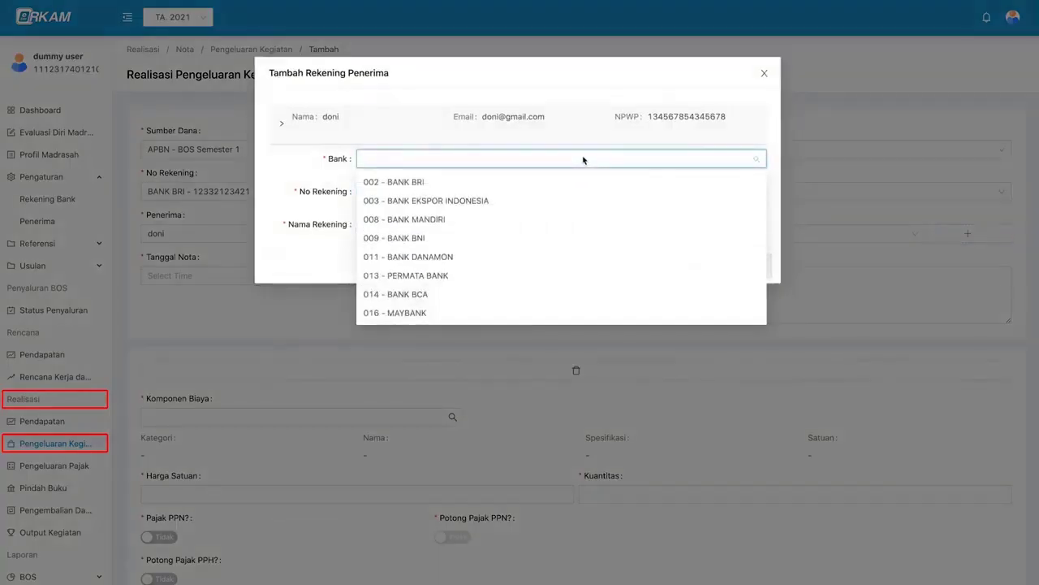
scroll(580, 216, "down", 3)
scroll(585, 252, "up", 3)
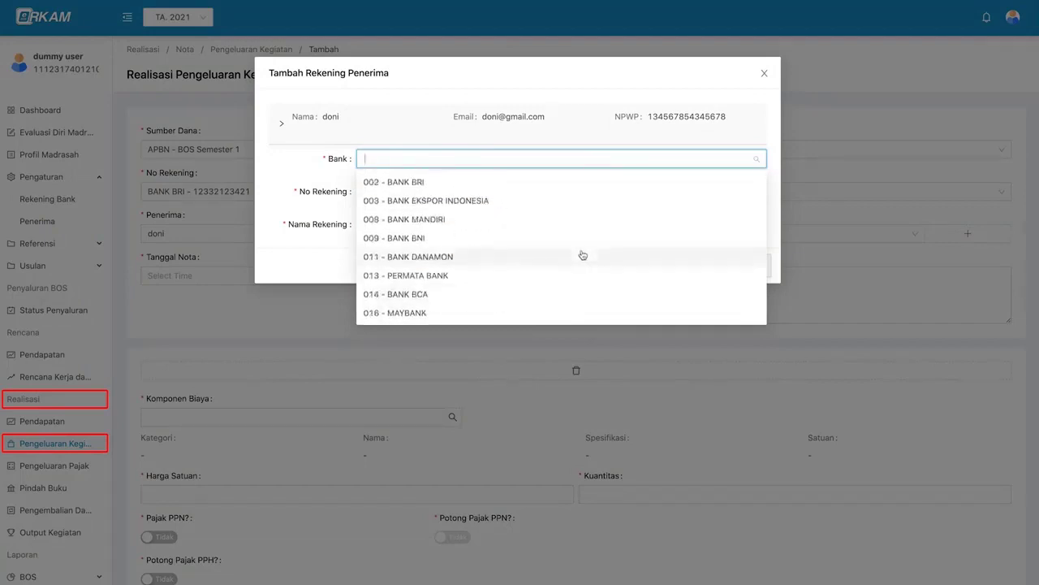
left_click(570, 187)
left_click(471, 193)
left_click(425, 225)
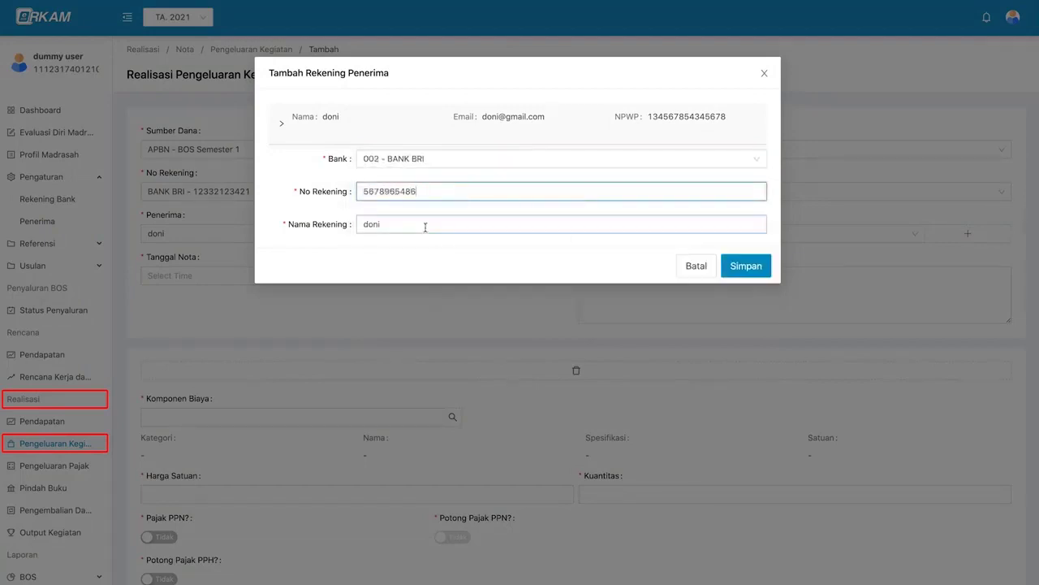
left_click(746, 266)
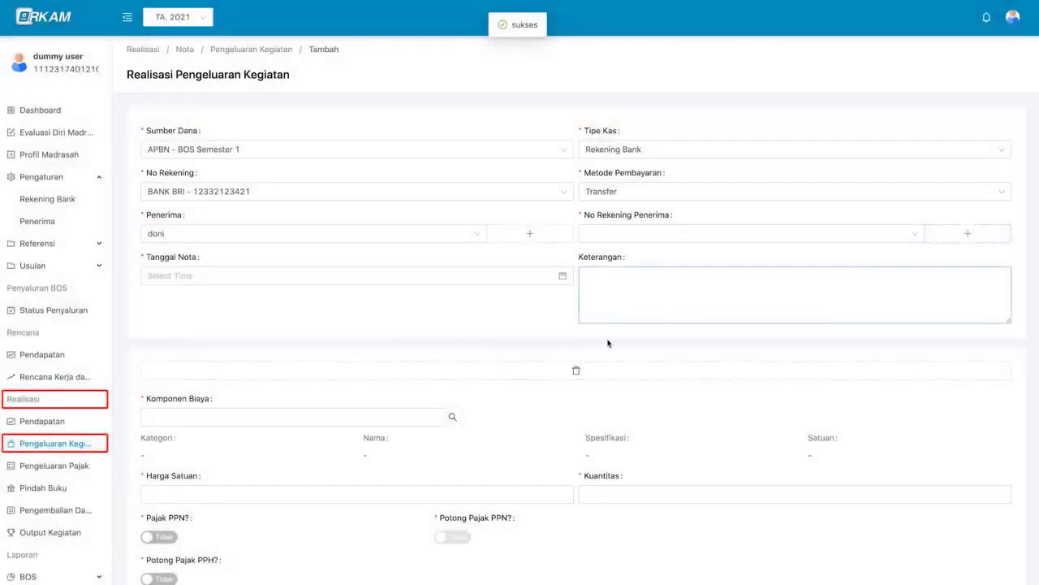
- Assign the recipient's BANK BRI account and set the note date to 2021-01-08
left_click(660, 233)
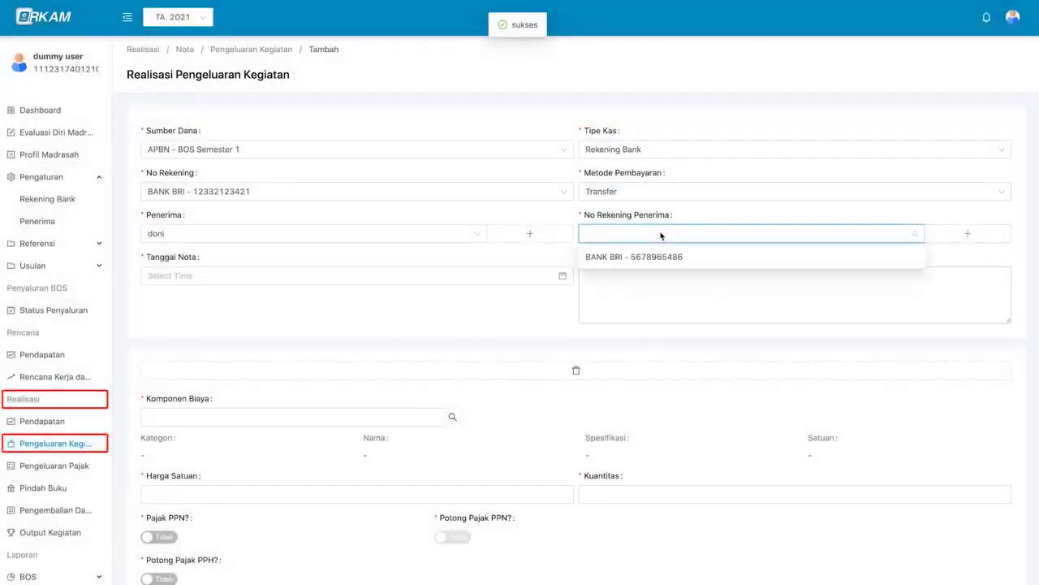
left_click(711, 266)
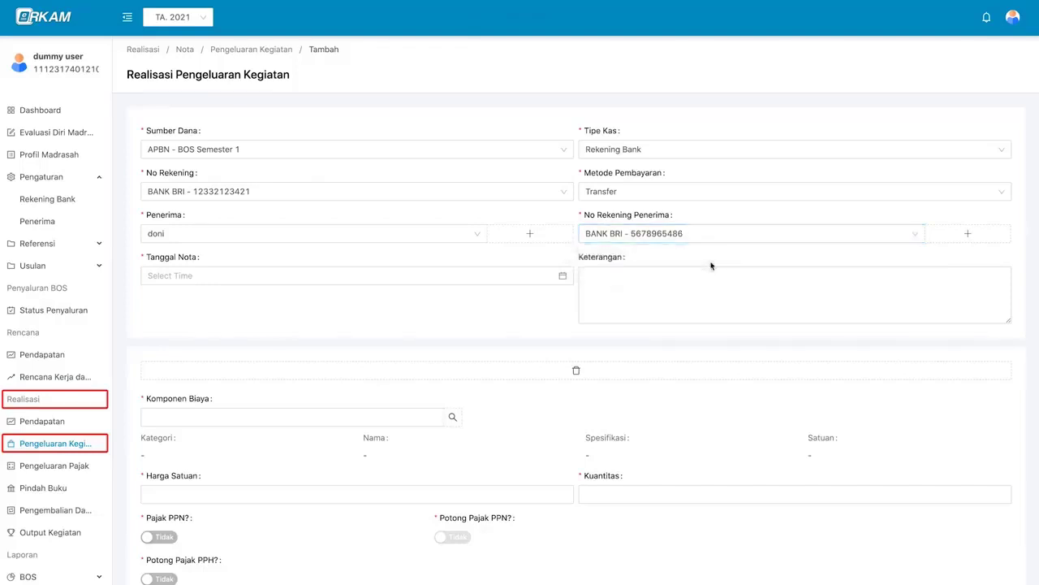
left_click(481, 273)
left_click(263, 360)
left_click(384, 457)
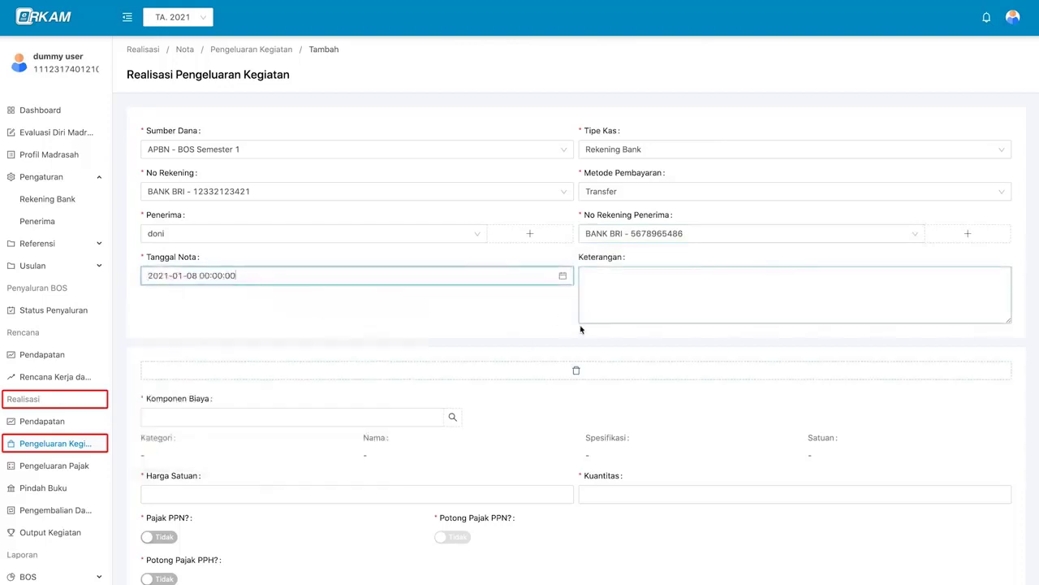
scroll(576, 333, "down", 1)
scroll(559, 294, "down", 2)
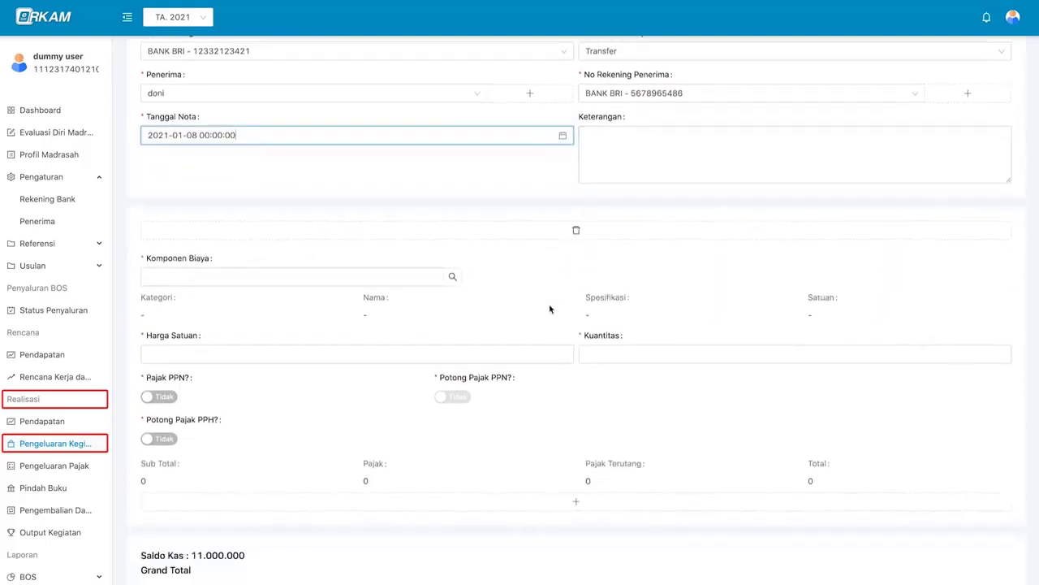
left_click(453, 232)
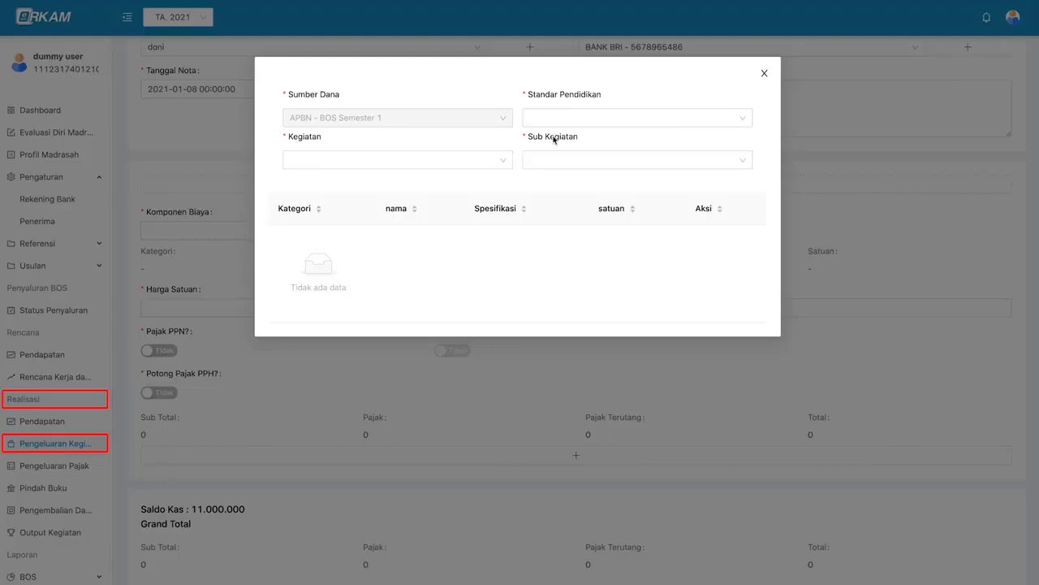
- Under PENGEMBANGAN STANDAR ISI and Pengelolaan Kurikulum 2013, pick Kertas HVS A4, 70 gram
left_click(584, 121)
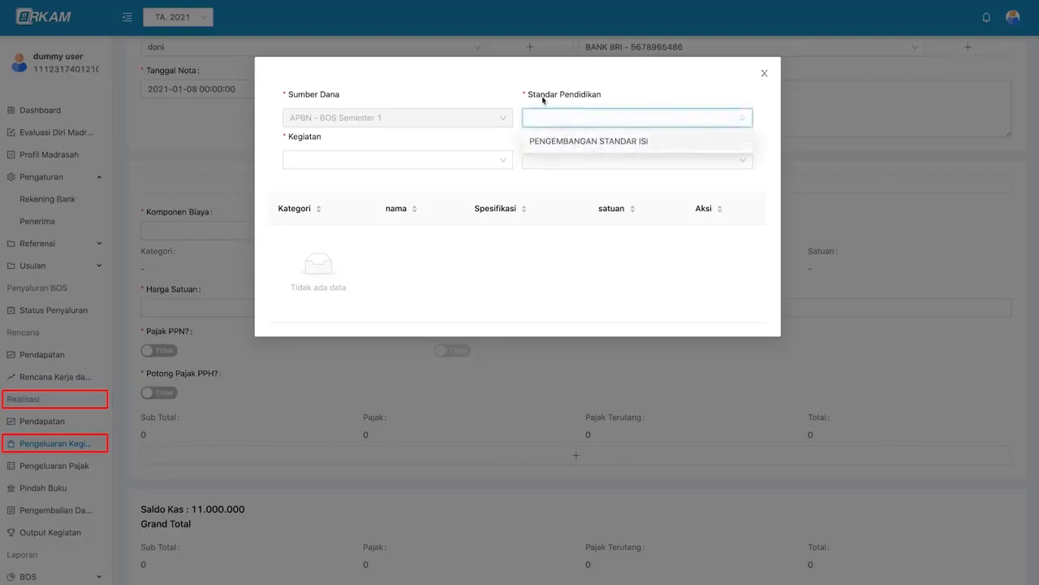
left_click(659, 142)
left_click(664, 124)
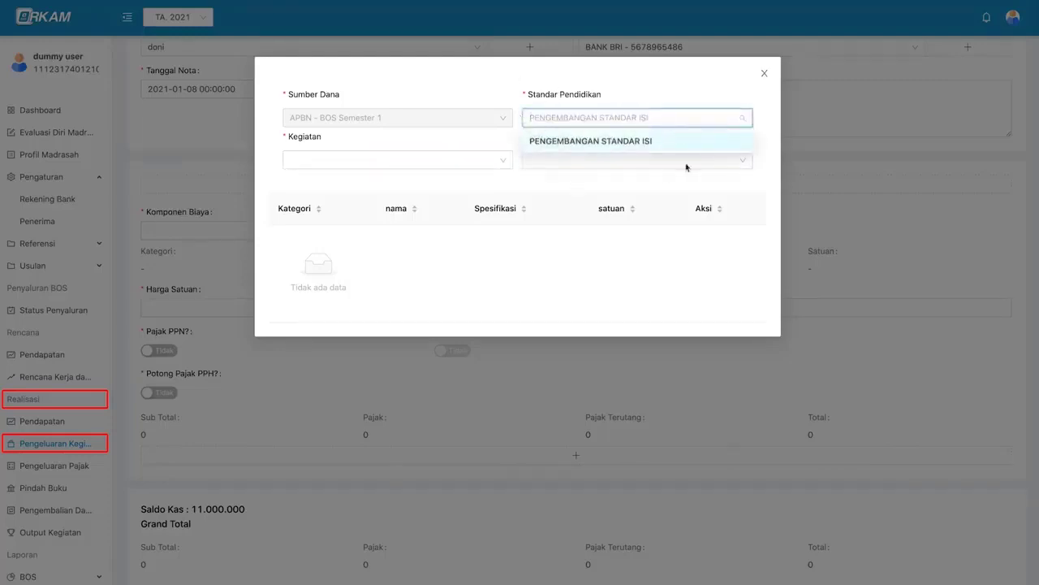
left_click(495, 160)
left_click(473, 181)
left_click(582, 160)
left_click(617, 183)
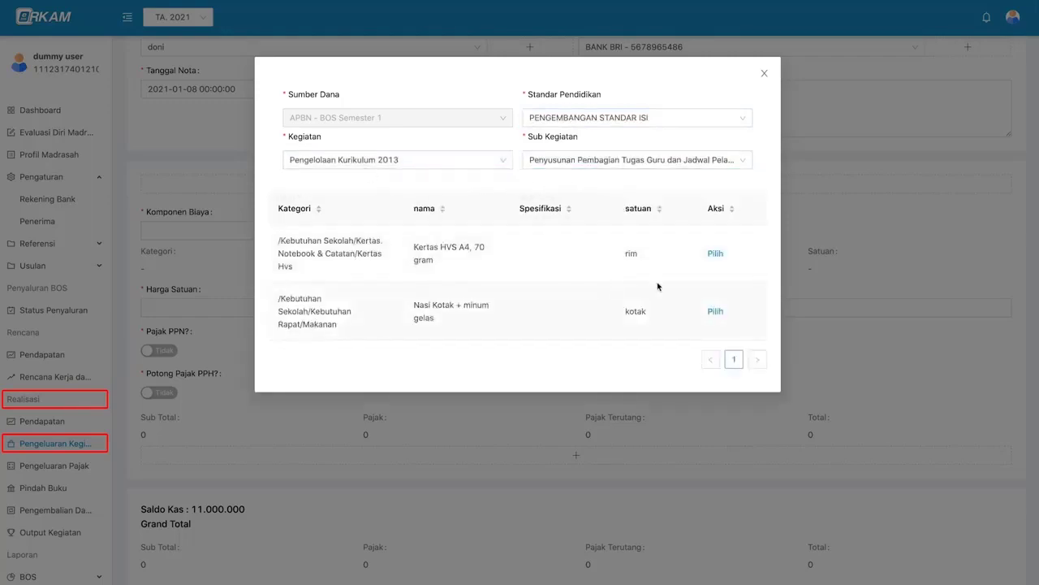
left_click(716, 254)
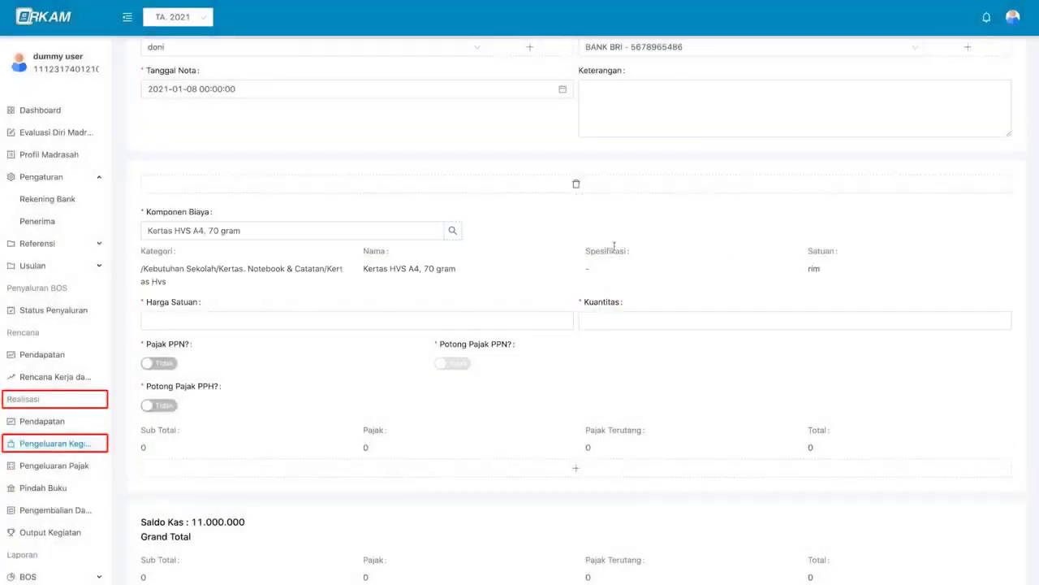
- Enter unit price 45000 and quantity 4 rim, and apply PPN to the paper
scroll(614, 245, "down", 1)
left_click(560, 263)
type("45000")
key("Tab")
type("4")
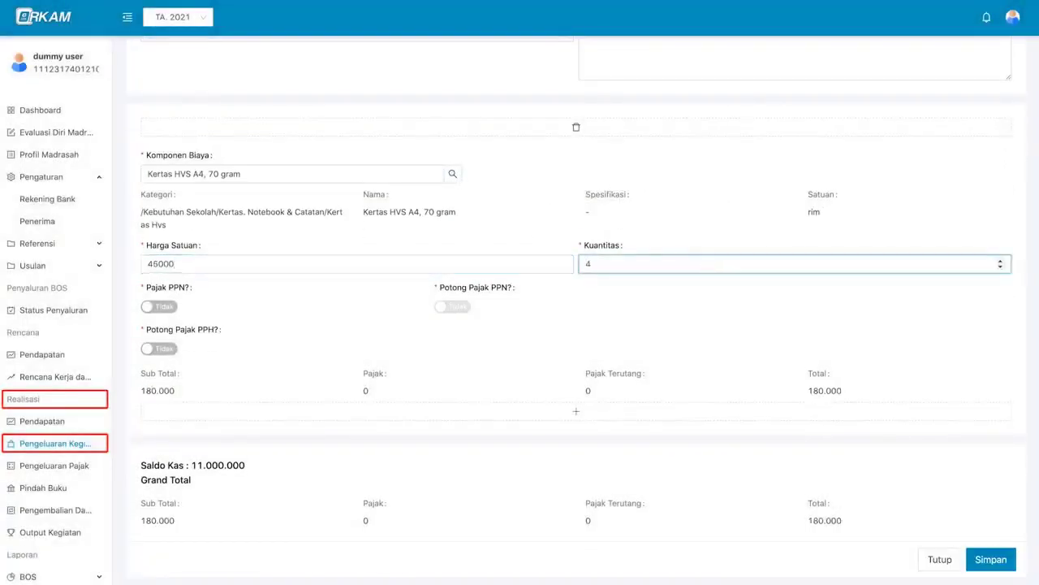
left_click(162, 304)
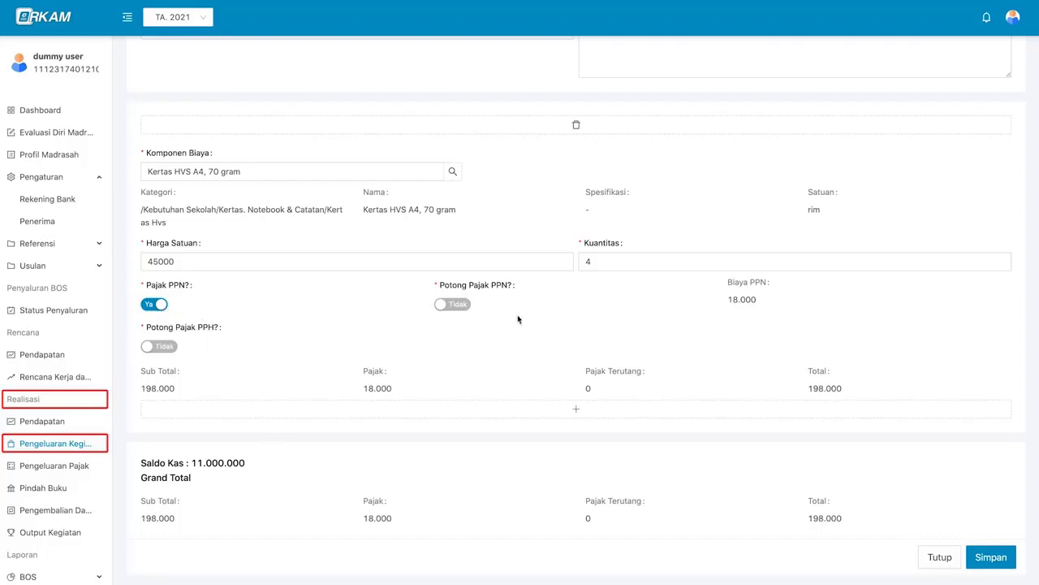
- Withhold the PPN from the payment, trying PPH withholding on and off again
left_click(453, 310)
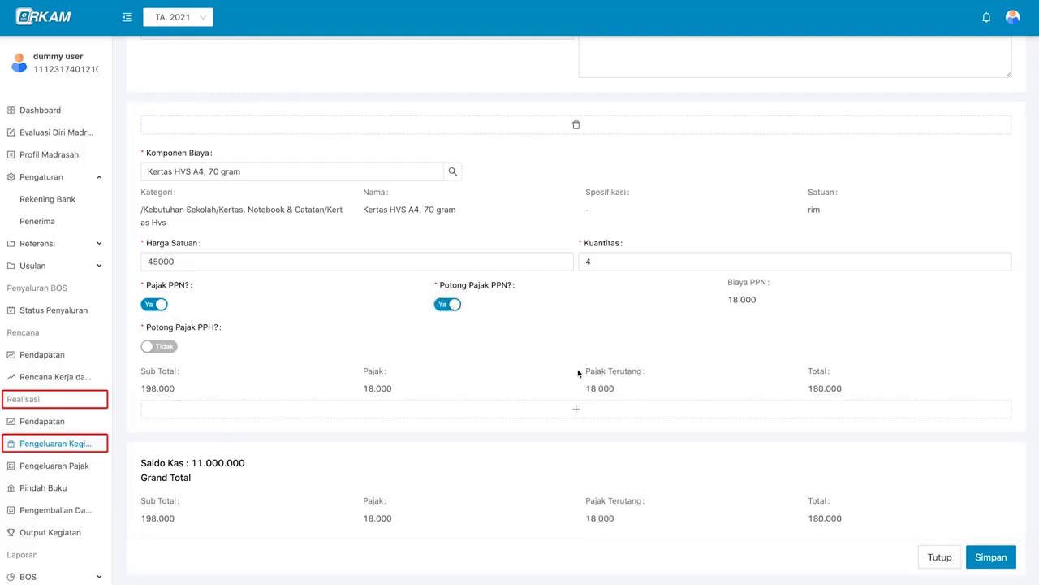
left_click(159, 347)
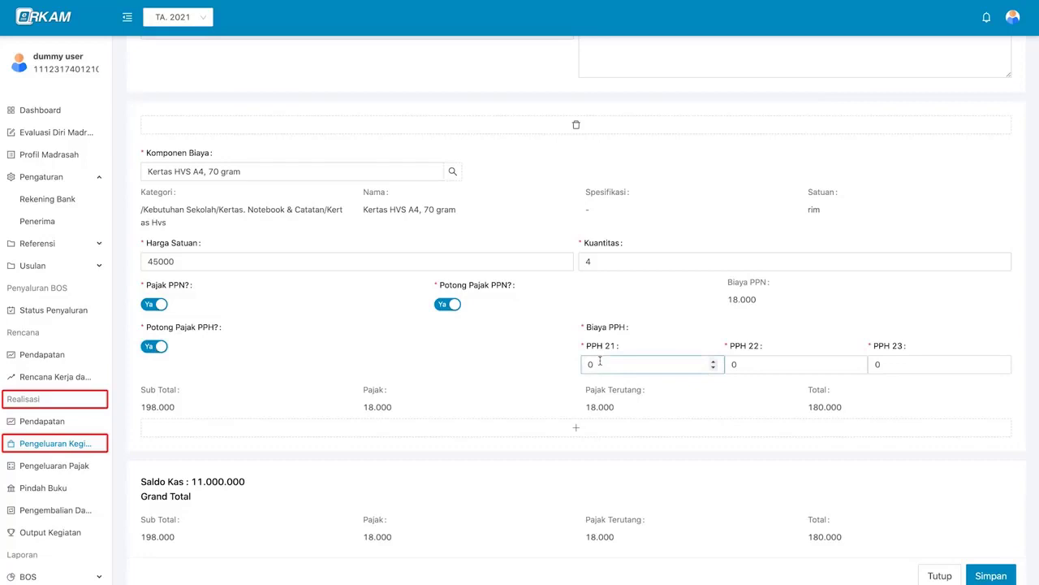
left_click(778, 359)
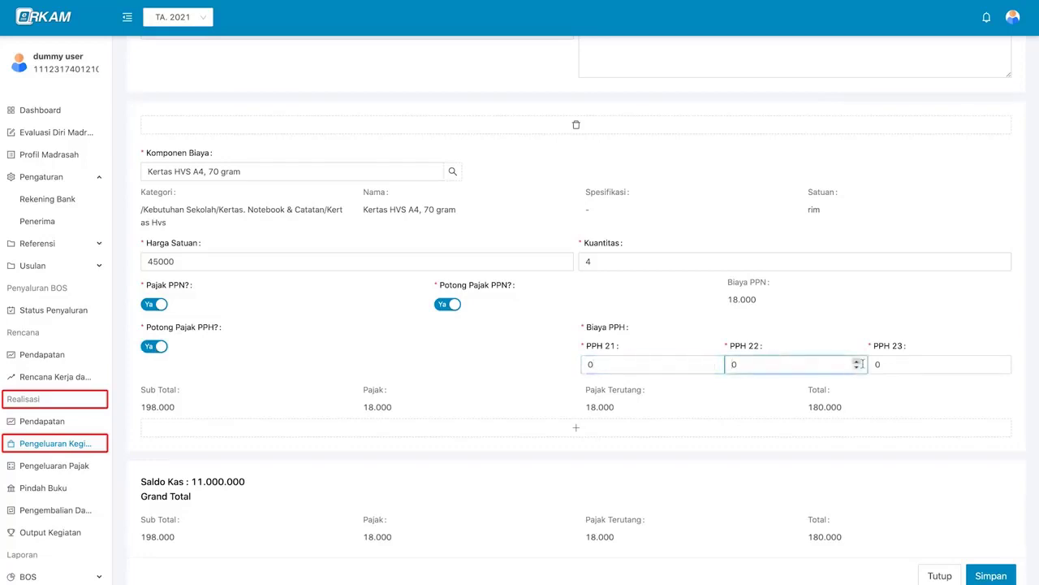
left_click(892, 366)
left_click(669, 370)
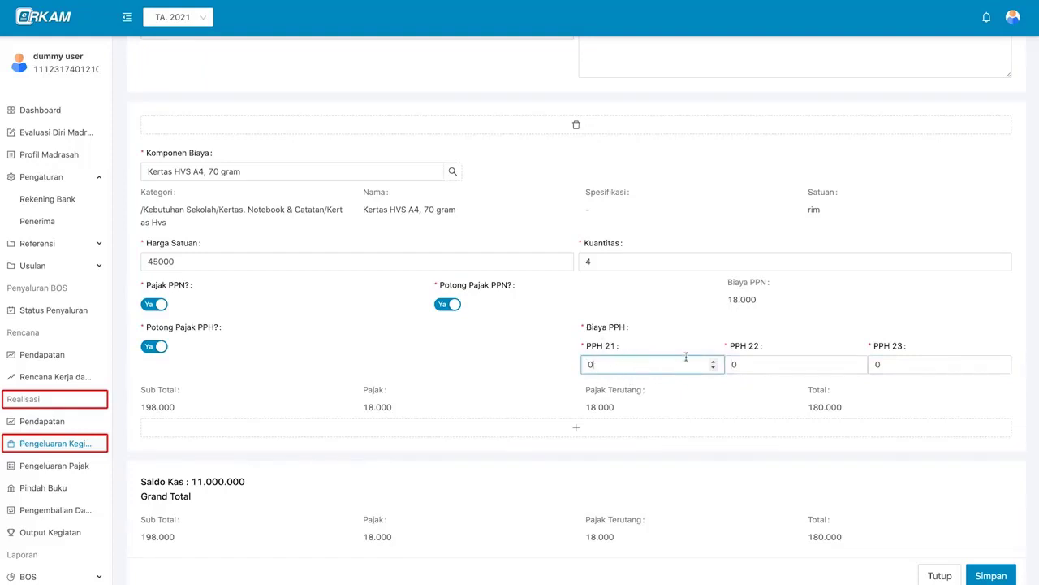
left_click(749, 362)
left_click(891, 364)
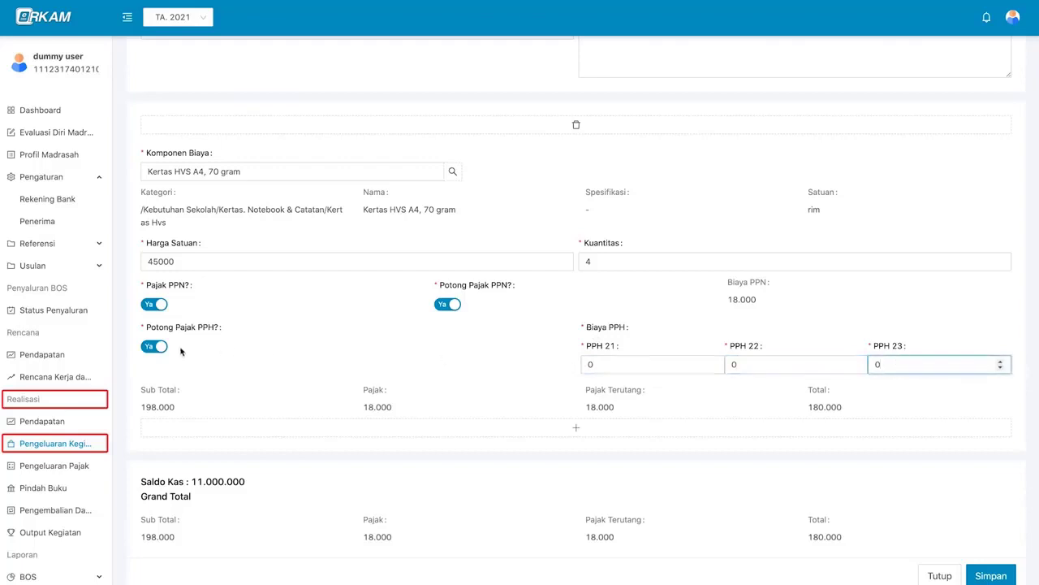
left_click(154, 347)
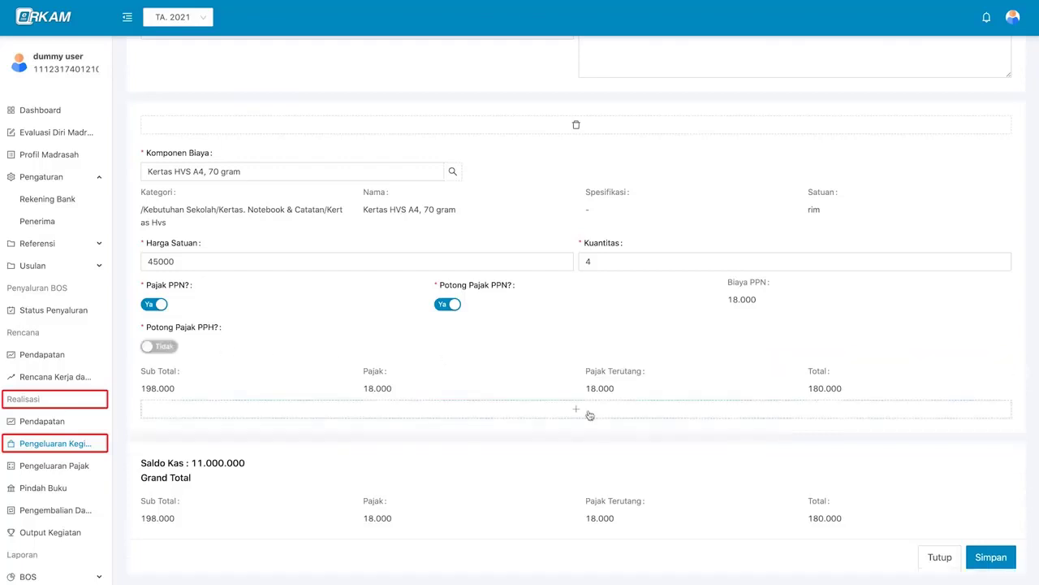
- Add an extra cost item row to the note and review the form
left_click(576, 410)
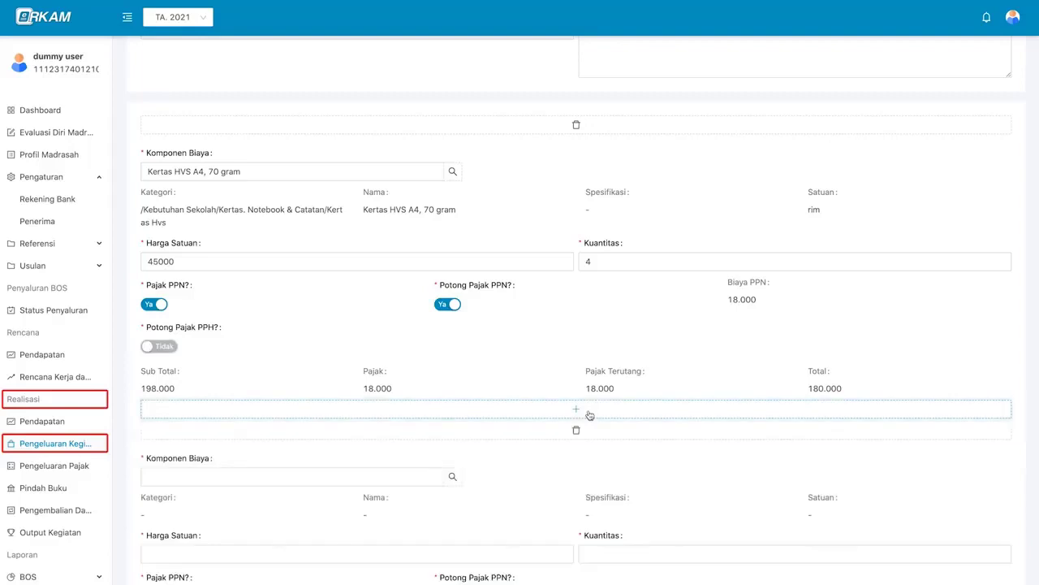
scroll(589, 415, "down", 2)
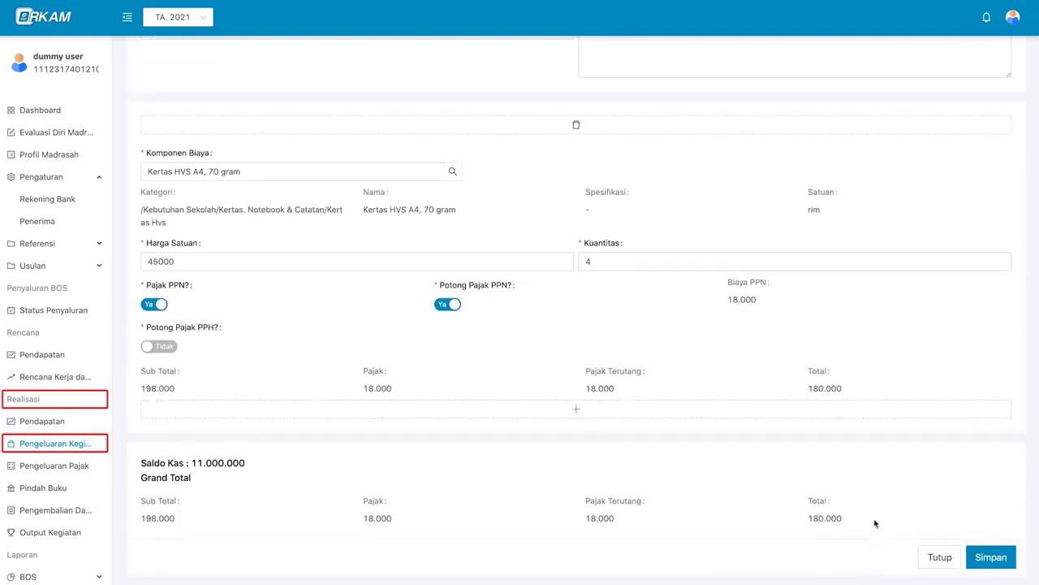
scroll(800, 485, "up", 1)
scroll(800, 484, "down", 1)
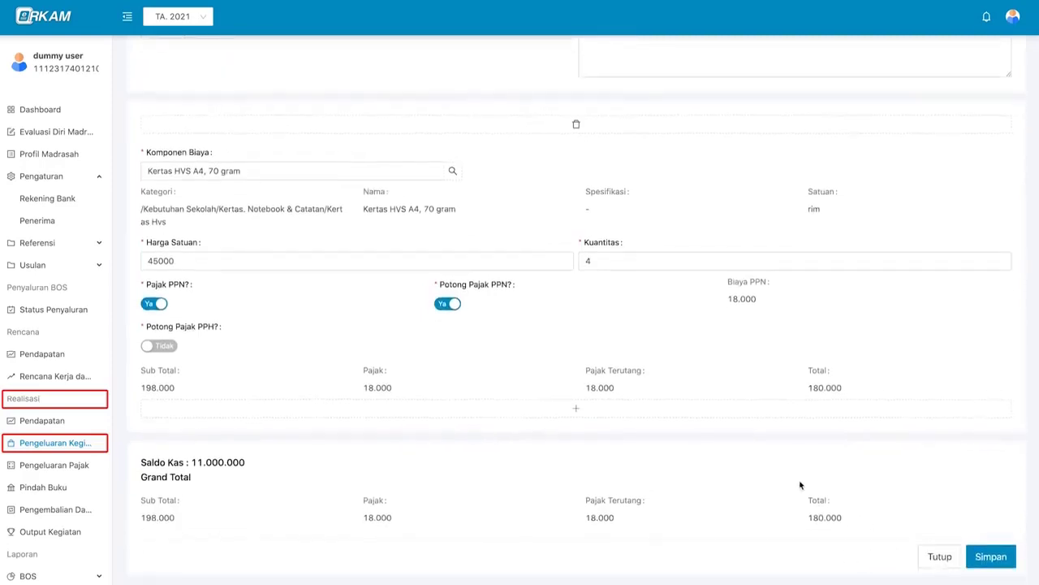
- Save the note, then review its details (180.000 total, Menunggu) and close them
left_click(1011, 566)
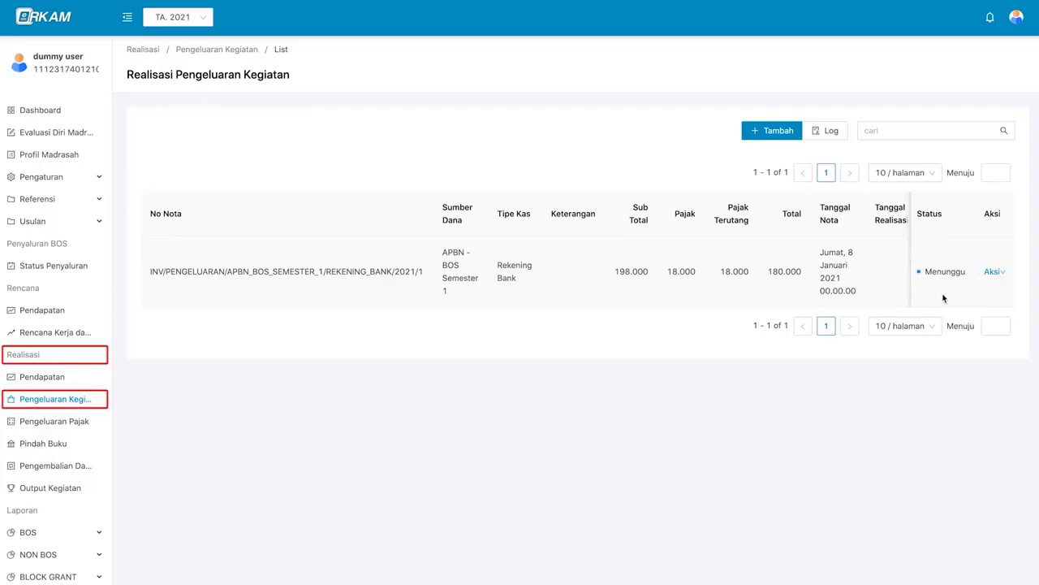
left_click(995, 275)
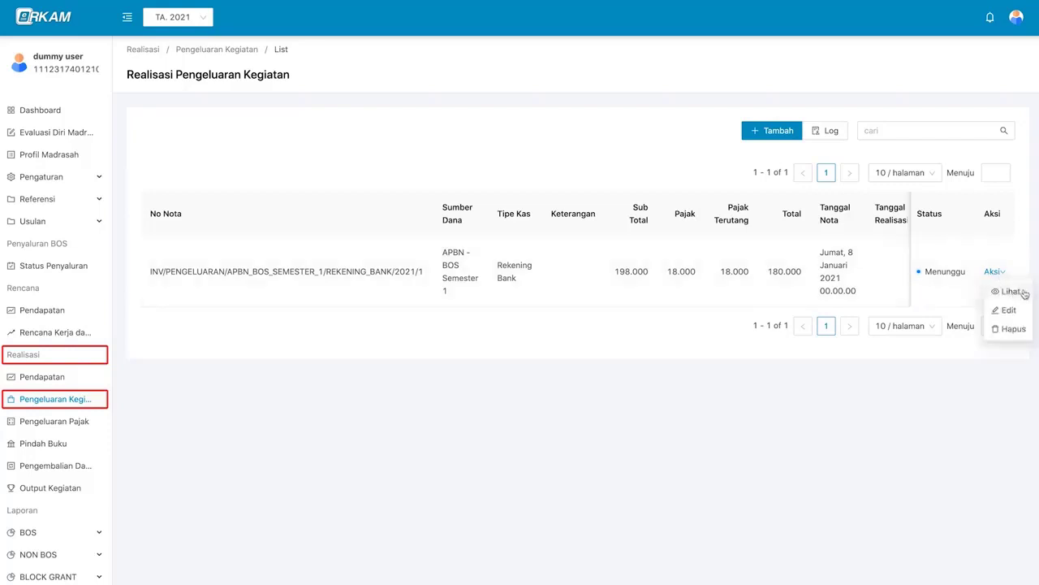
left_click(1010, 291)
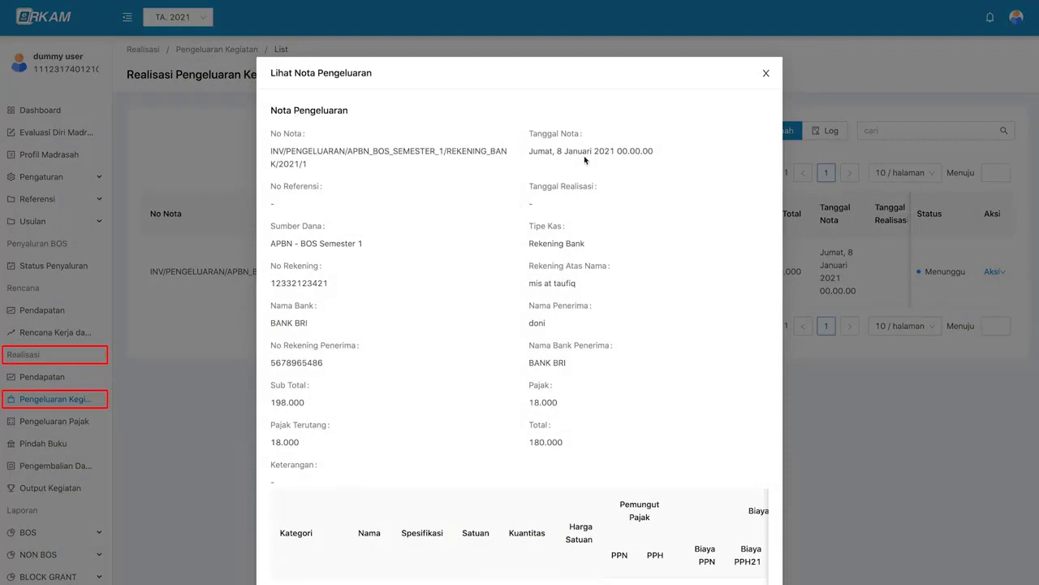
scroll(638, 215, "down", 1)
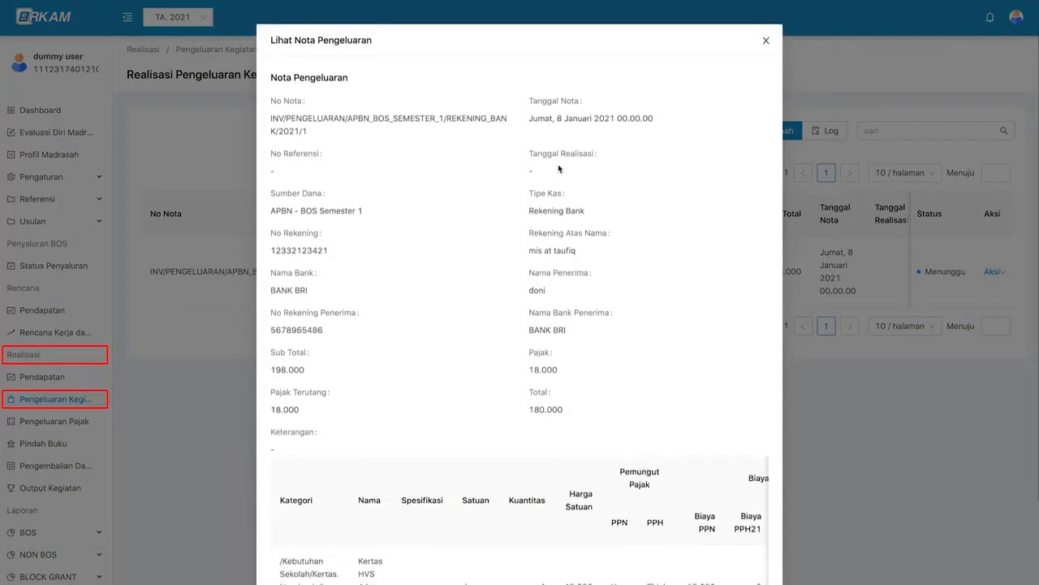
scroll(598, 225, "down", 1)
scroll(597, 225, "up", 2)
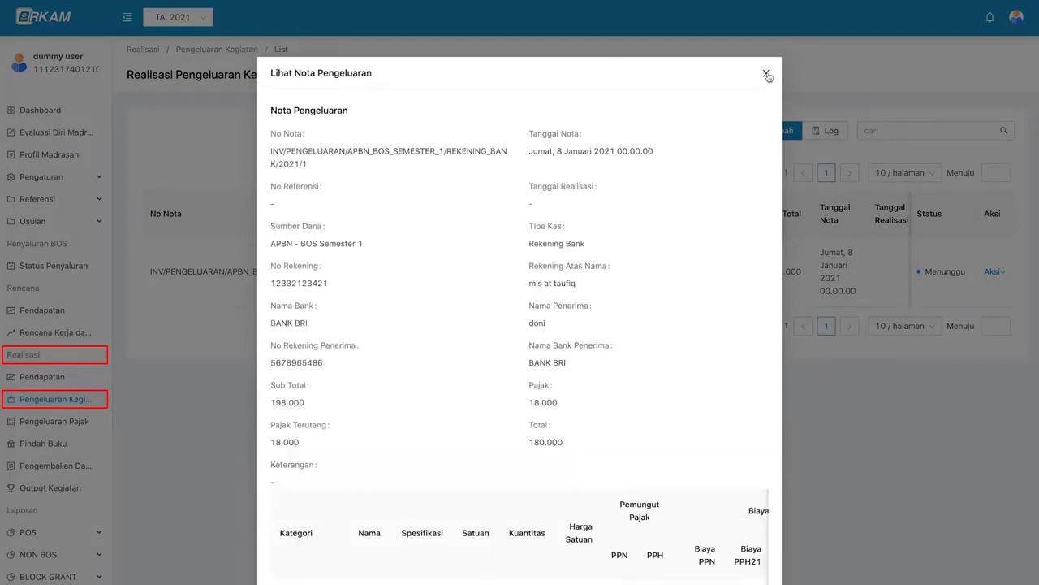
left_click(766, 74)
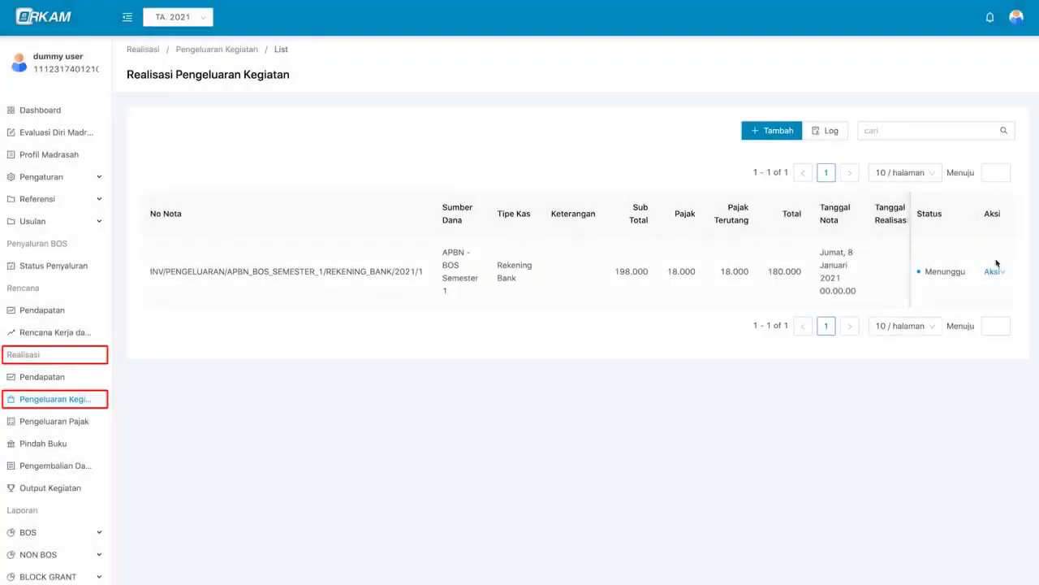
- Edit the saved note and change the paper unit price to 47000
mouse_move(998, 273)
left_click(996, 364)
scroll(876, 375, "down", 3)
scroll(876, 374, "up", 3)
scroll(487, 365, "down", 1)
left_click(159, 369)
key("BackSpace")
type("7000")
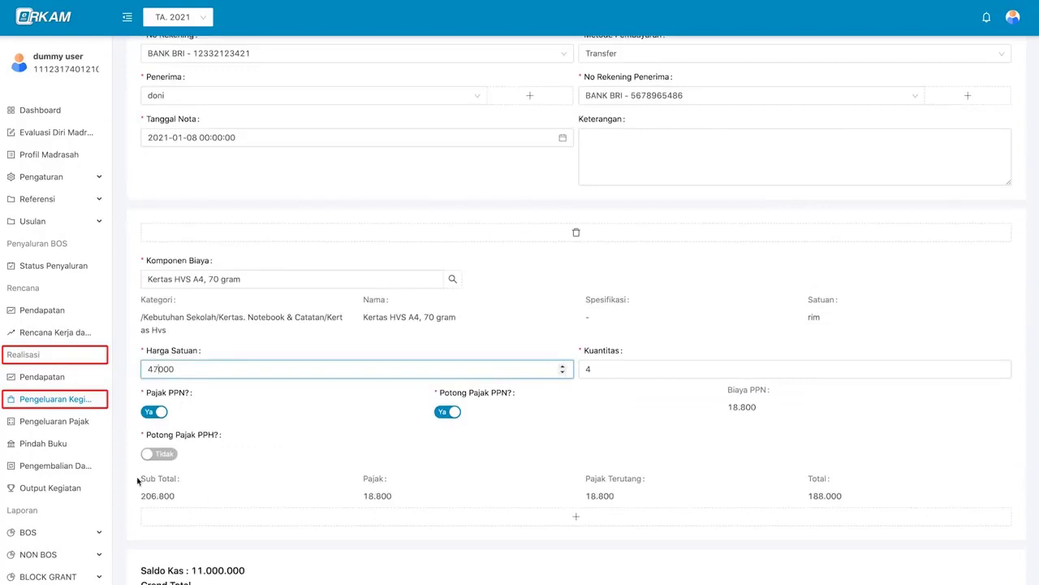
scroll(162, 475, "down", 2)
scroll(656, 357, "up", 1)
- Change the quantity to 5 rim and save the note, now totalling 235.000
left_click(657, 339)
key("BackSpace")
type("5")
scroll(912, 512, "down", 1)
left_click(1002, 557)
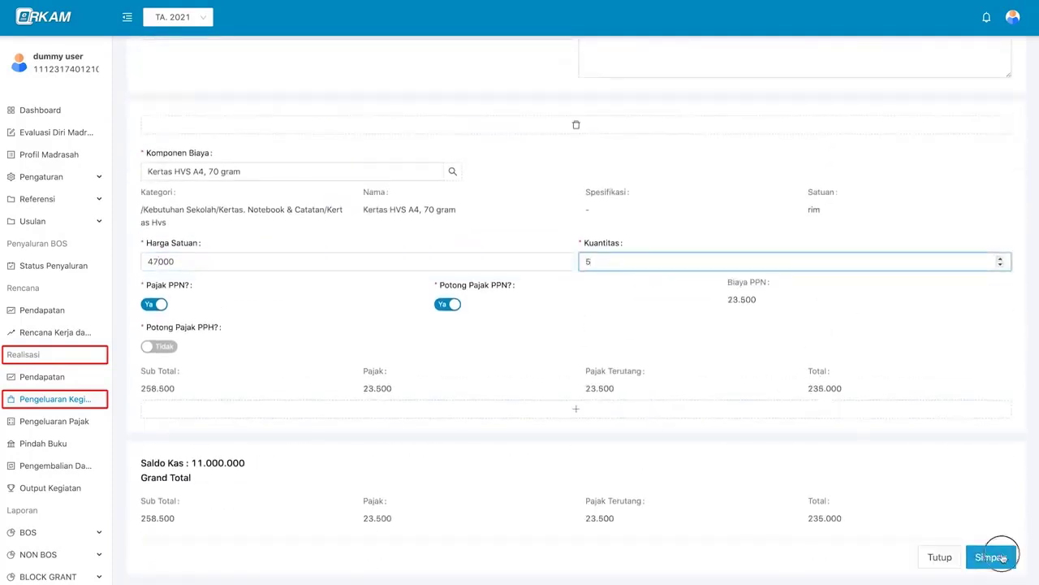
scroll(985, 281, "right", 1)
mouse_move(994, 272)
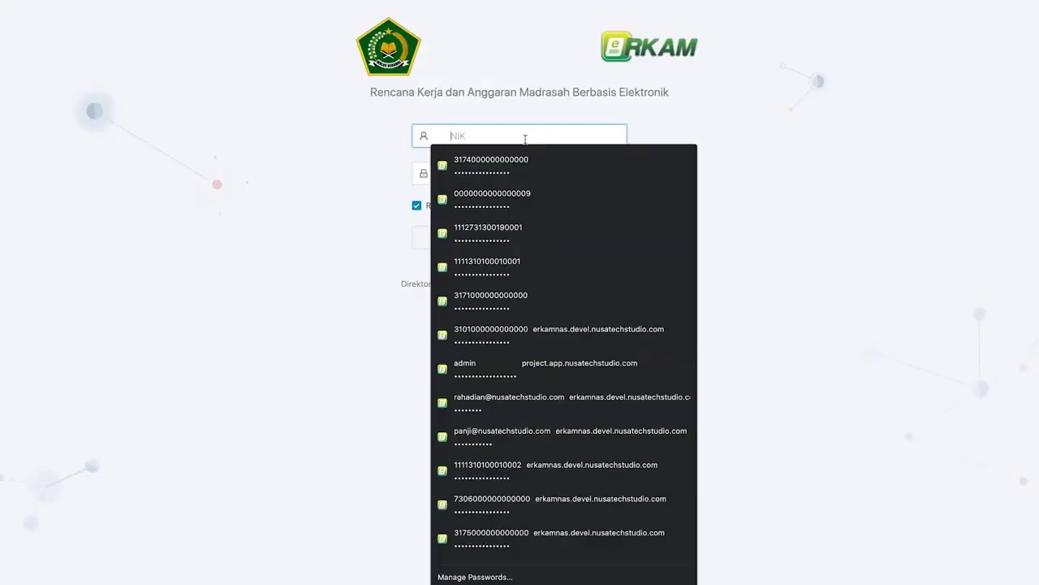
- Log in as the madrasah head and approve the expense note from its notification
left_click(525, 153)
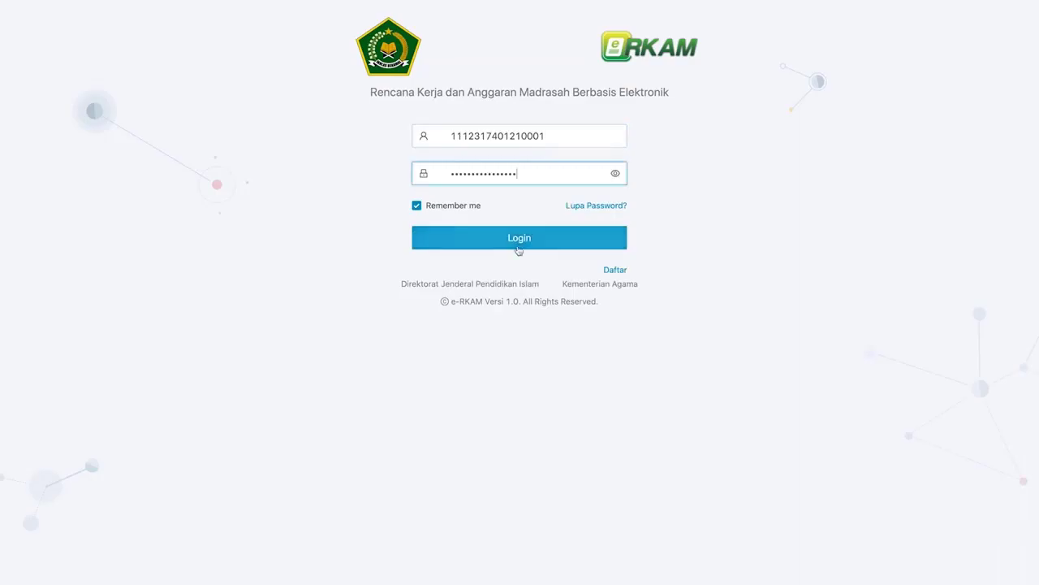
left_click(520, 244)
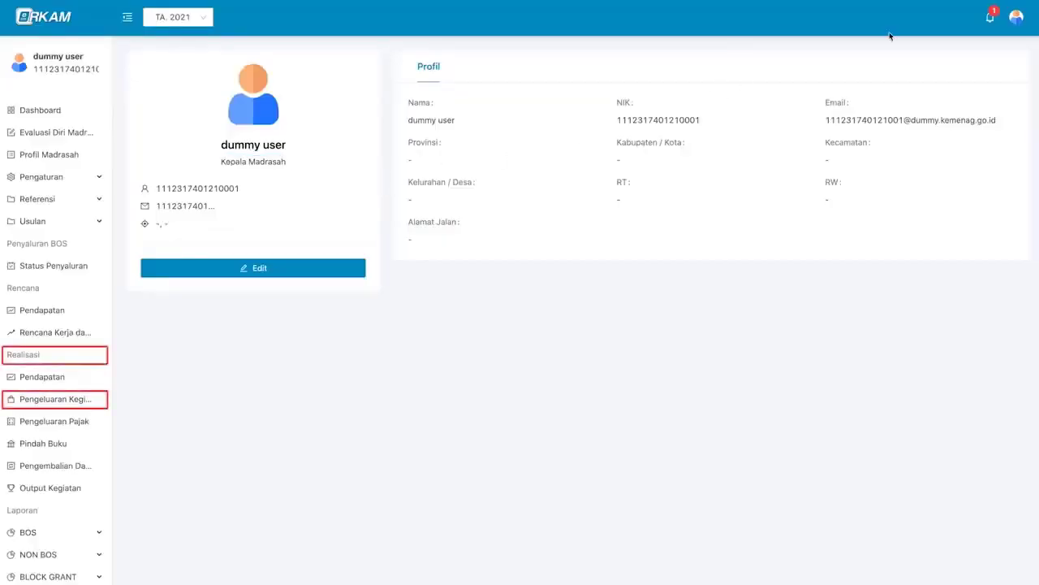
left_click(990, 22)
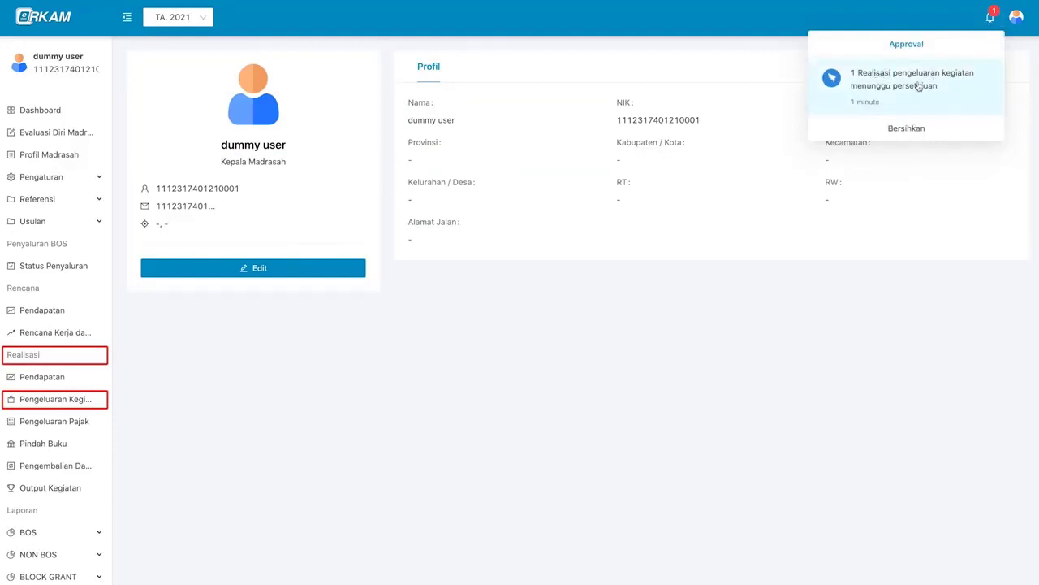
left_click(958, 97)
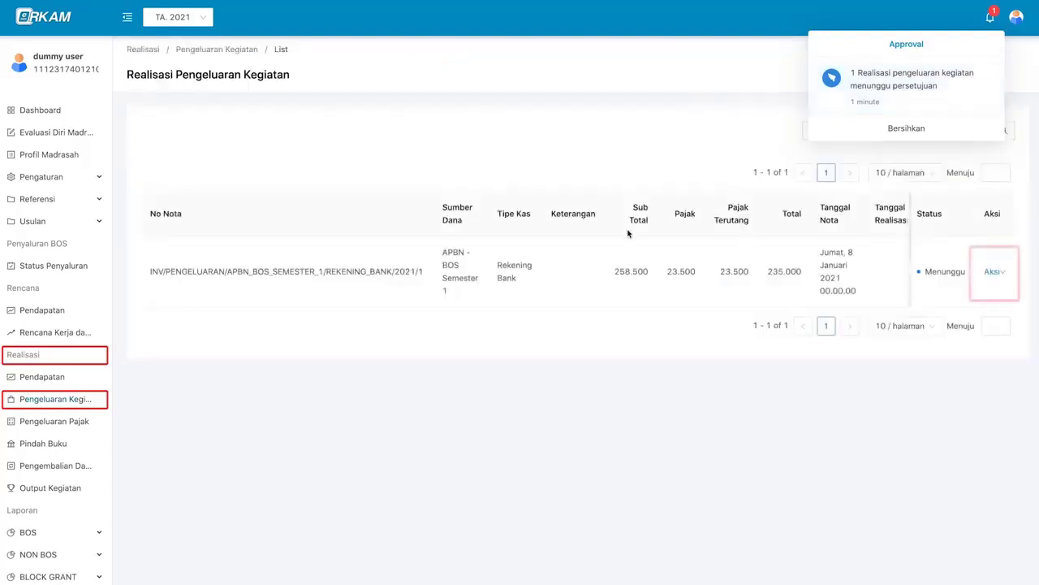
left_click(993, 273)
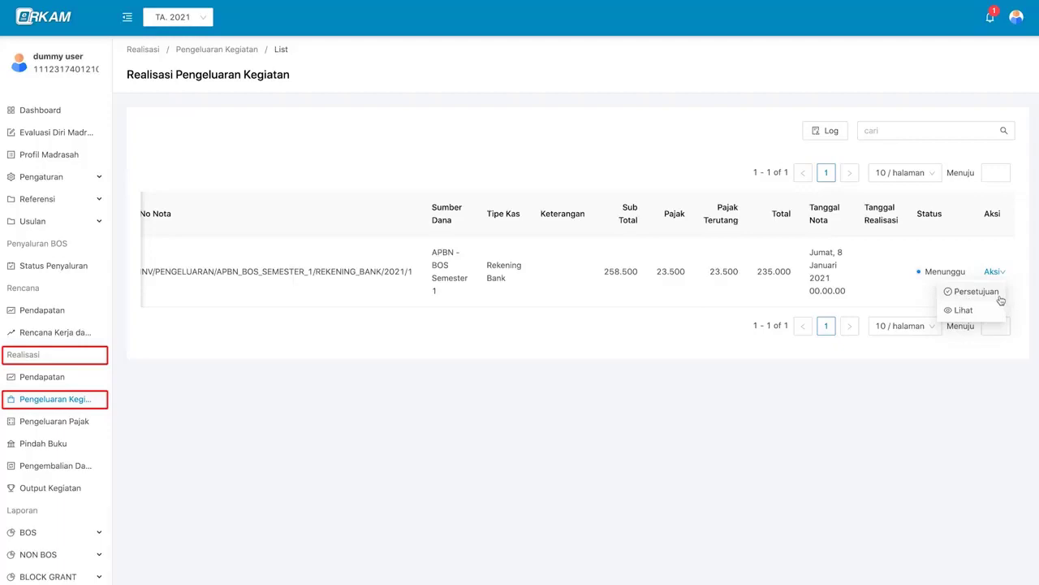
left_click(977, 292)
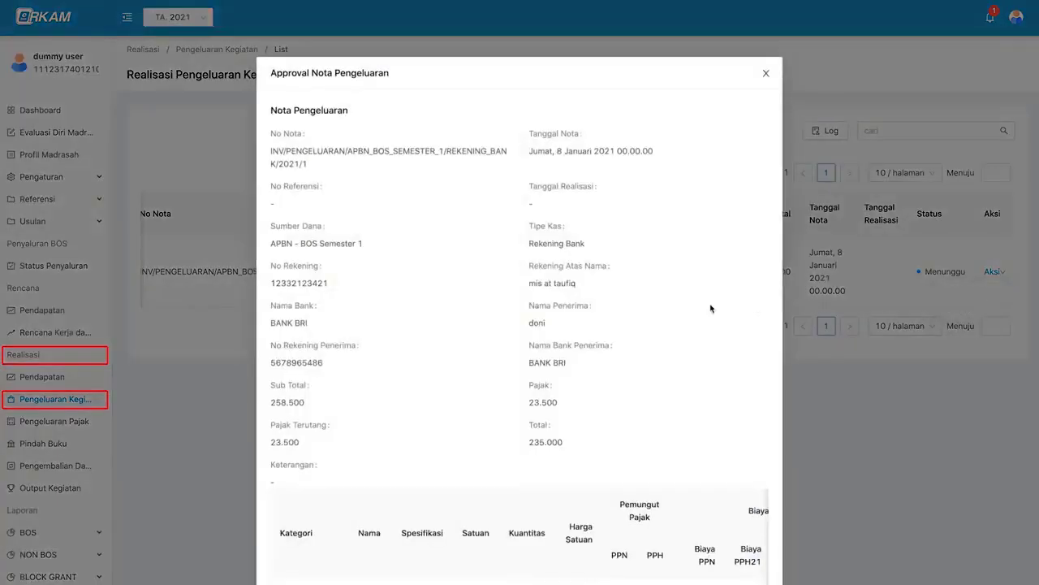
scroll(682, 309, "down", 3)
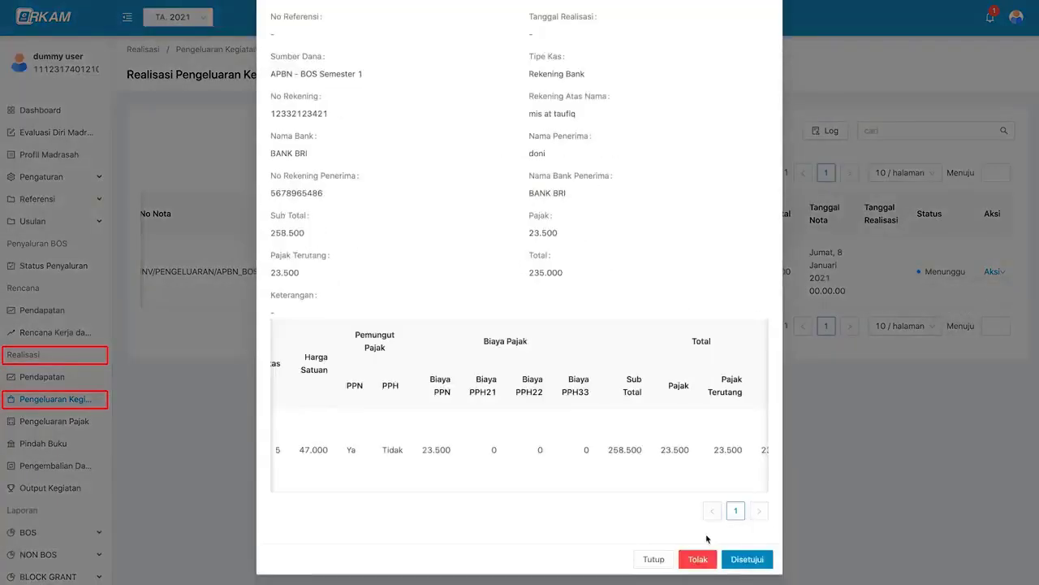
left_click(747, 559)
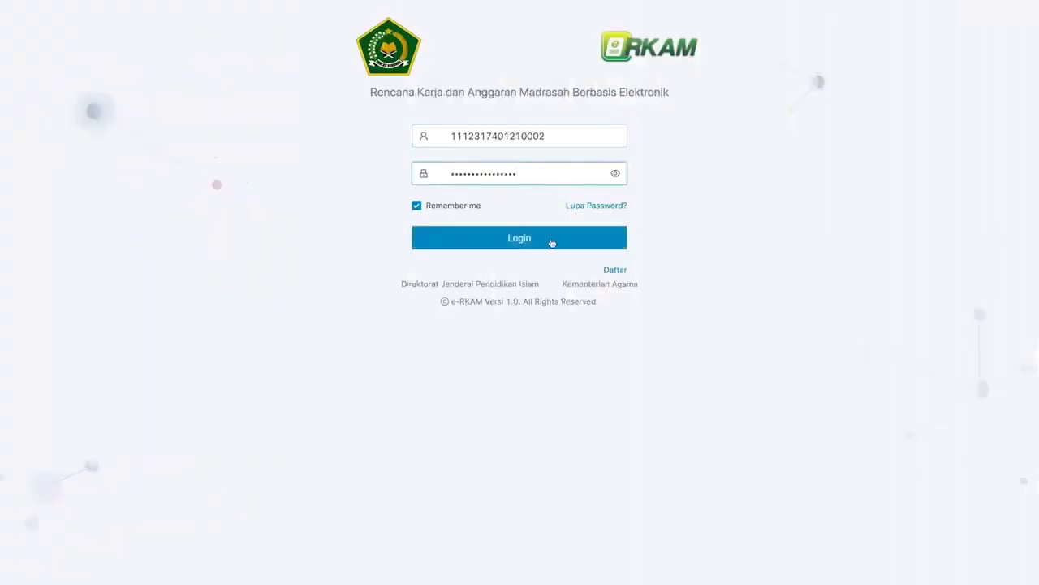
- Log in as the treasurer and check the profile shows the Bendahara Madrasah role
left_click(582, 244)
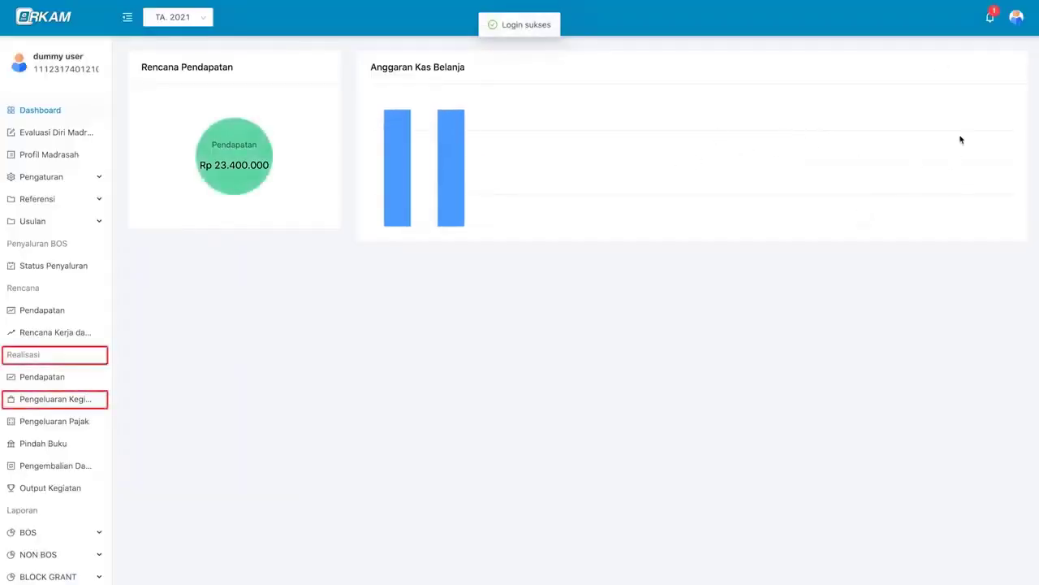
left_click(1016, 16)
left_click(996, 46)
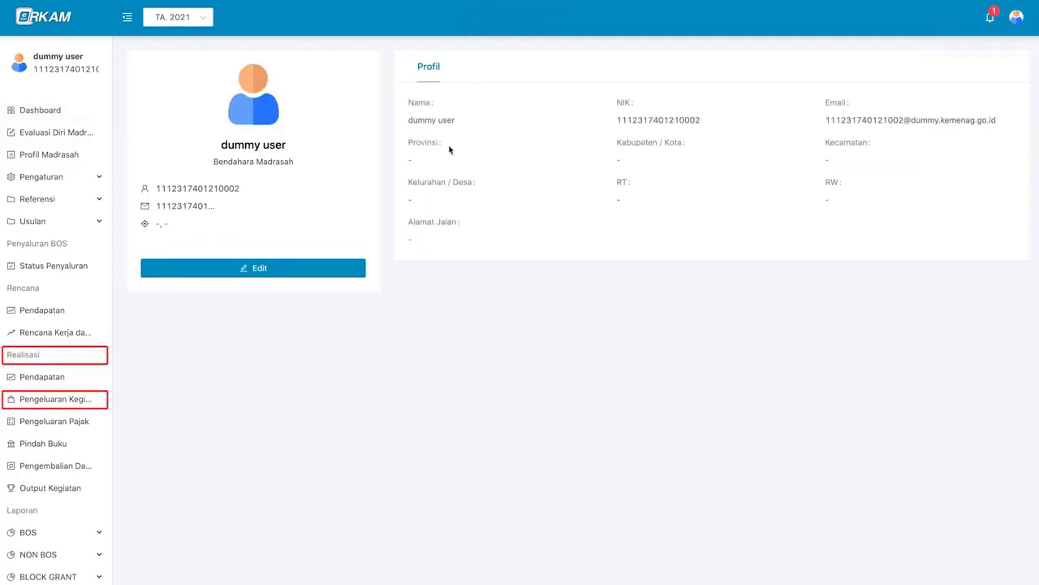
triple_click(282, 161)
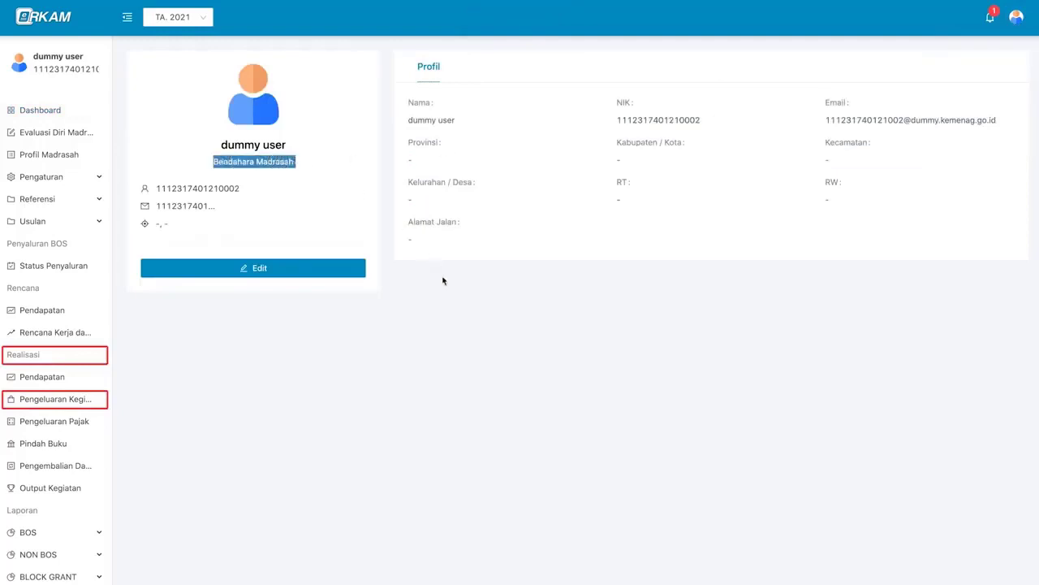
left_click(463, 303)
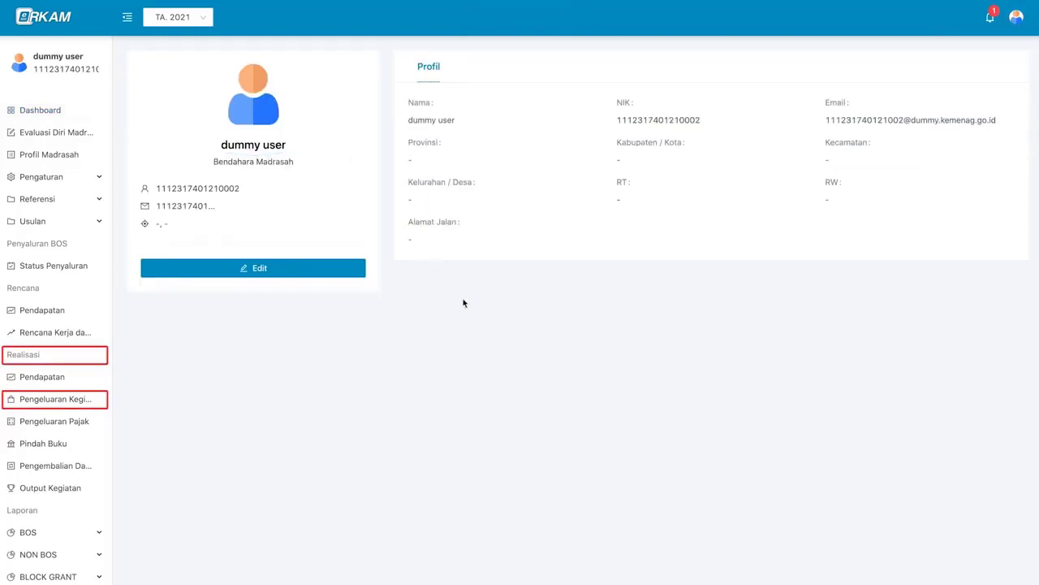
- Go to the approved expense note via its notification and show its actions
left_click(992, 27)
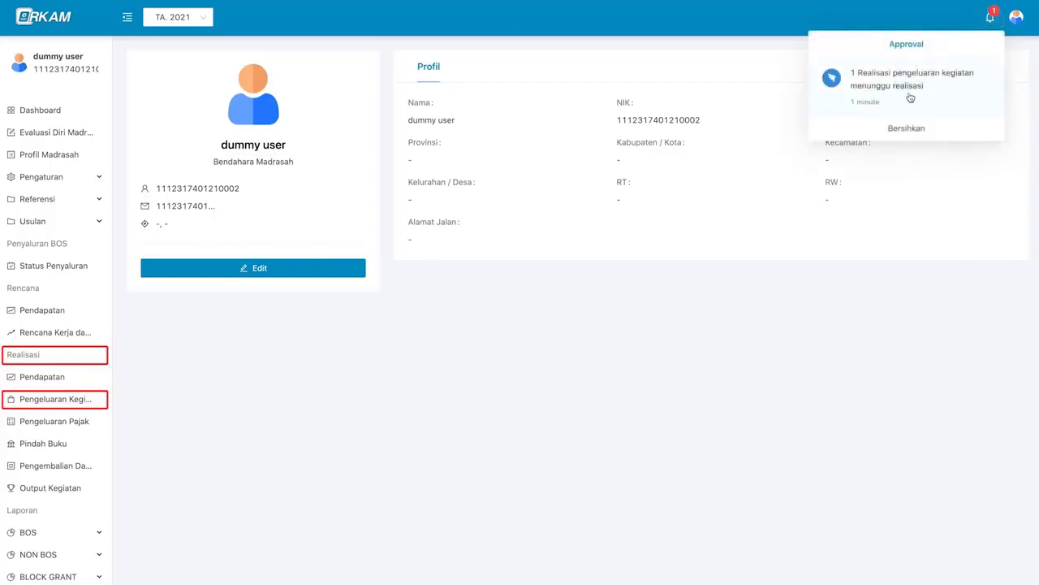
left_click(952, 100)
left_click(761, 288)
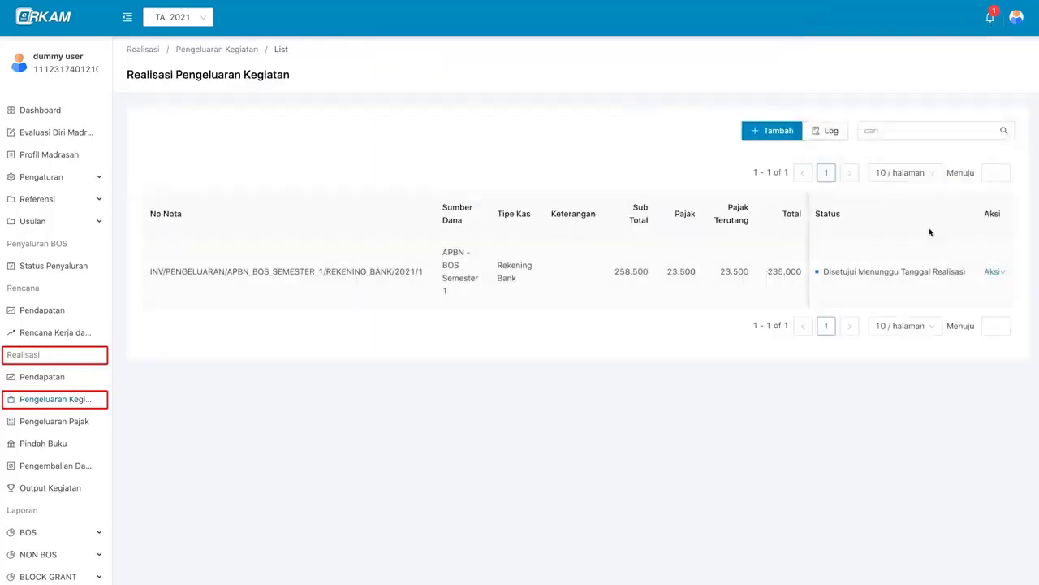
left_click(996, 276)
mouse_move(993, 274)
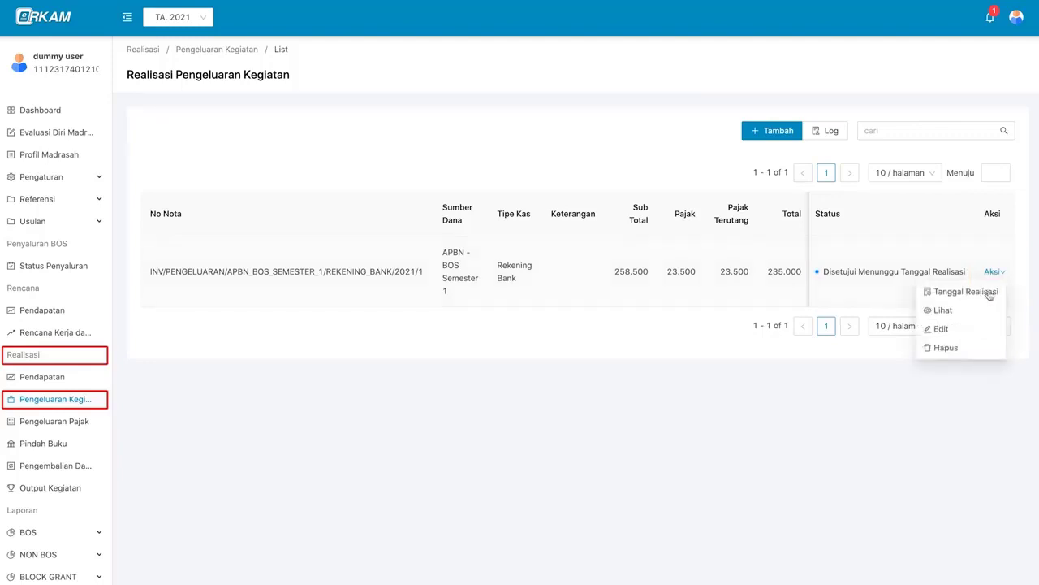
- Record 8 January 2021 as the realization date with a reference number and save
left_click(989, 292)
left_click(439, 135)
left_click(393, 220)
left_click(511, 319)
left_click(564, 136)
type("6546")
scroll(545, 264, "down", 3)
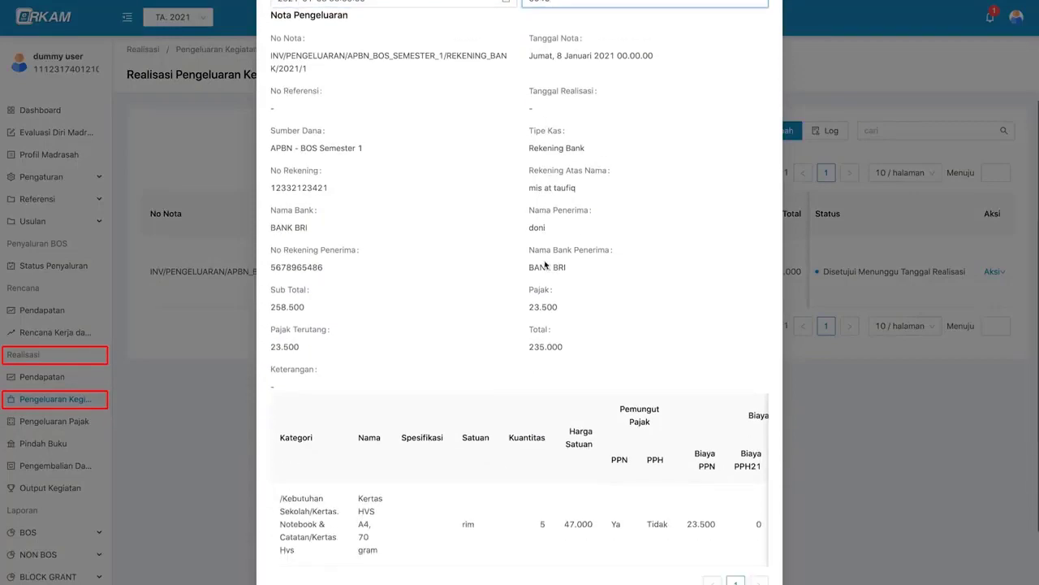
left_click(751, 559)
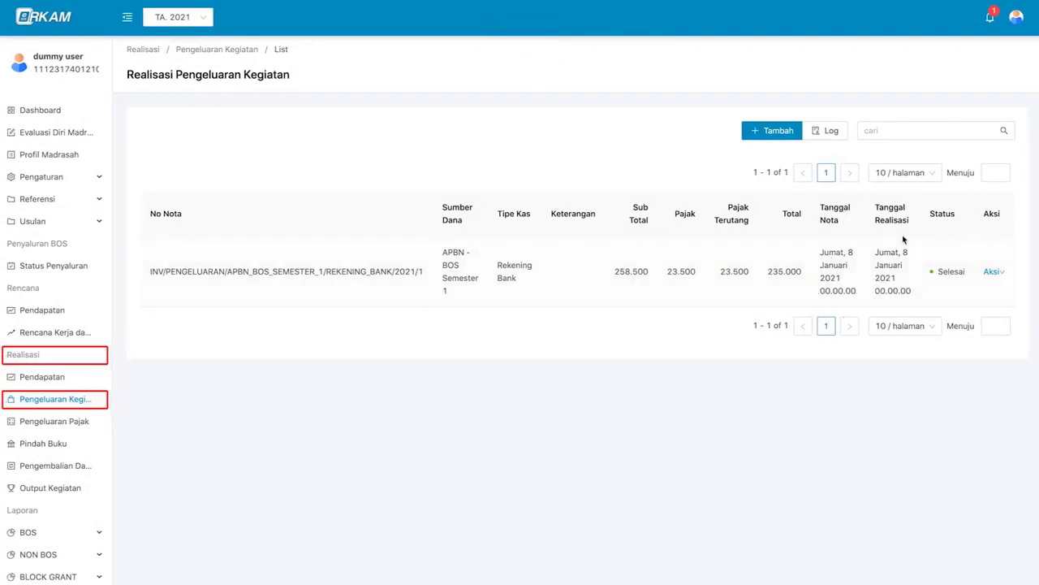
- Search the notes for 'asd', then show the Logs Realisasi Pengeluaran Kegiatan history
left_click(994, 274)
left_click(883, 131)
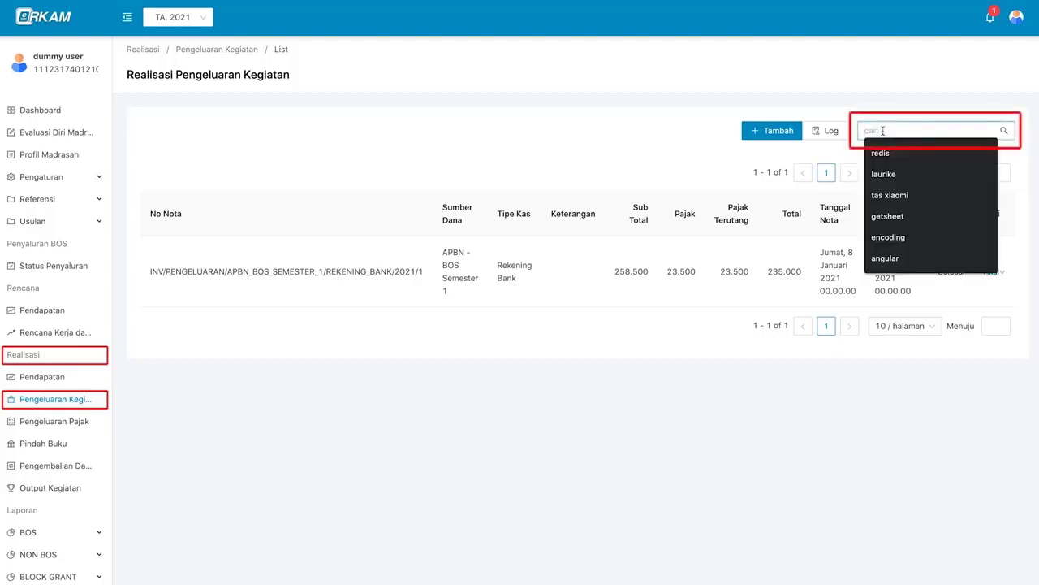
type("asd")
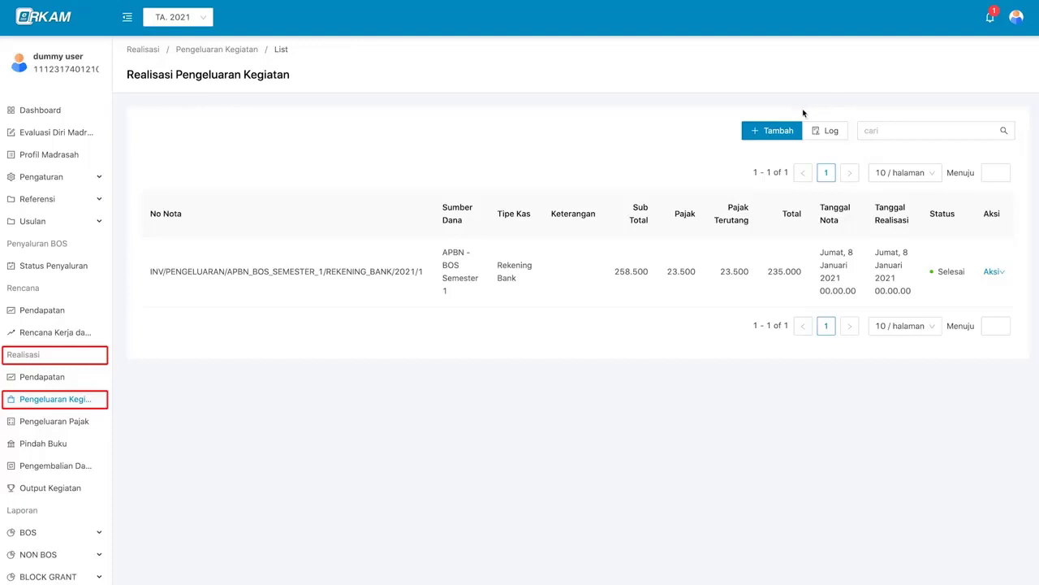
left_click(841, 139)
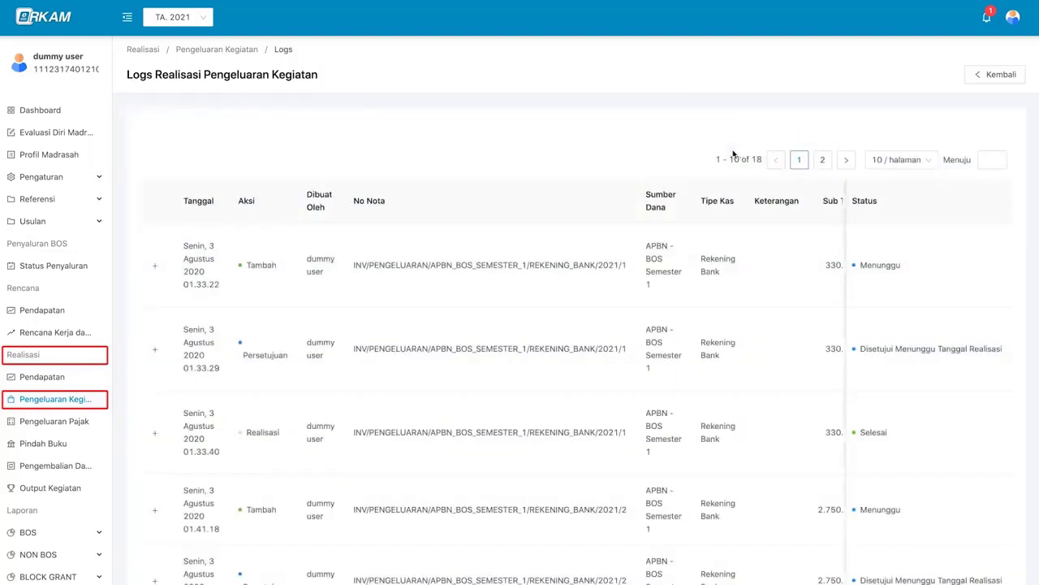
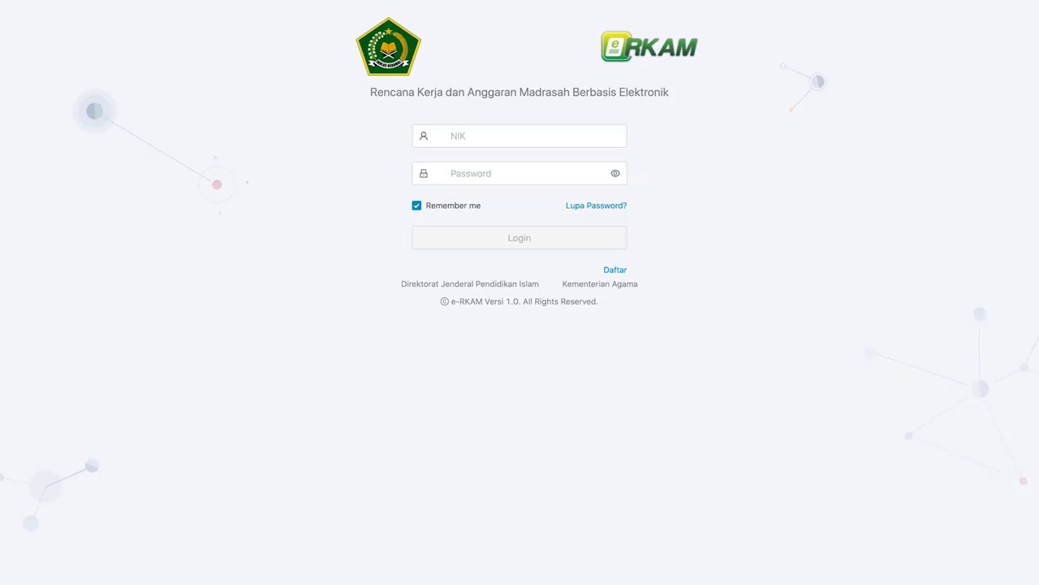
- Log in with the NIK and password, then open the empty Realisasi Pengeluaran Pajak list
left_click(539, 136)
key("Tab")
type("••••••••••••••••")
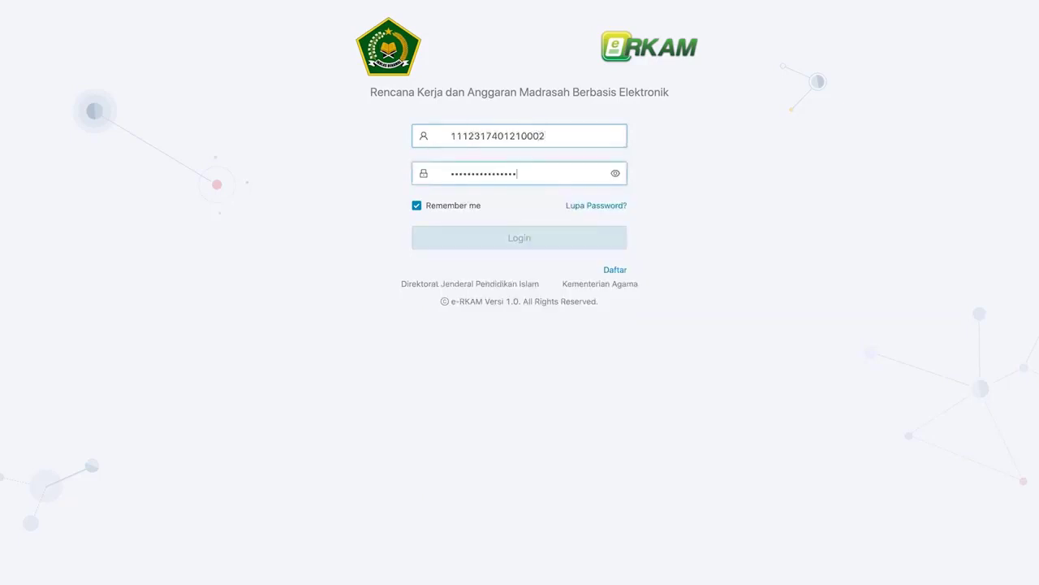
left_click(543, 240)
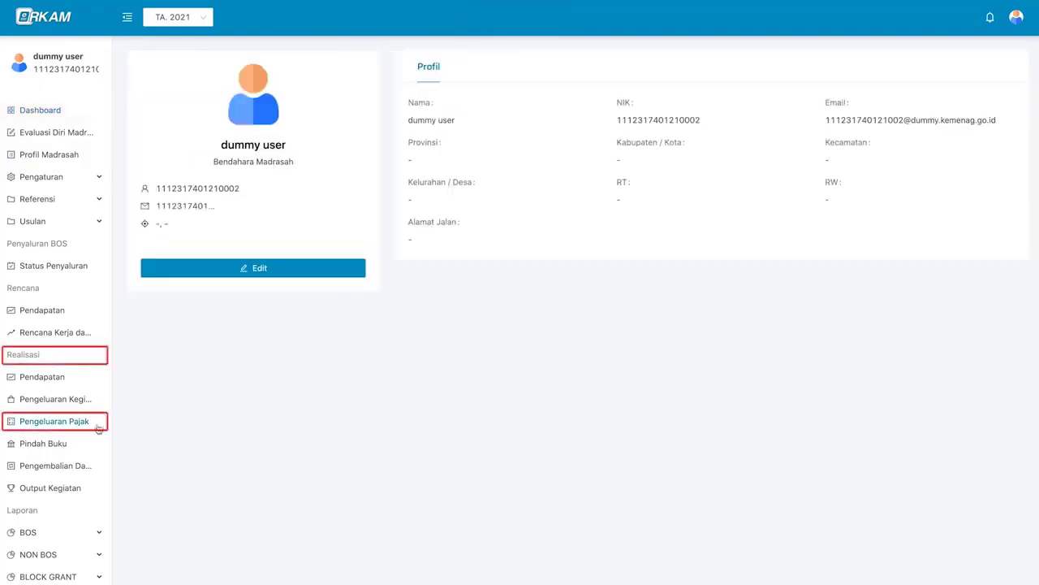
left_click(97, 423)
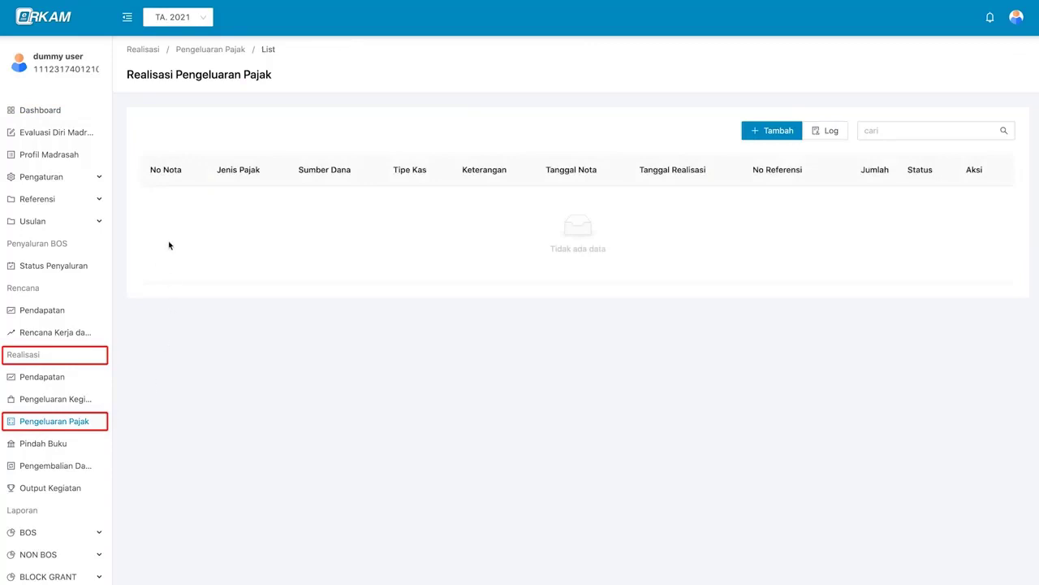
- Start a new tax expense entry with Sumber Dana APBN - BOS Semester 1 and Tipe Kas Rekening Bank
left_click(796, 138)
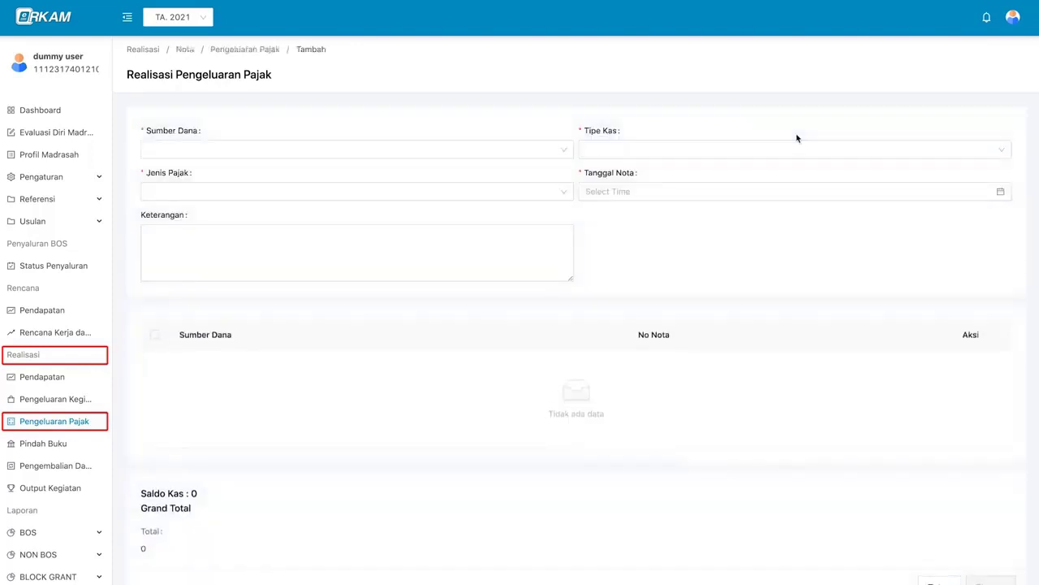
scroll(582, 258, "down", 1)
scroll(582, 259, "up", 1)
left_click(529, 152)
left_click(523, 178)
left_click(612, 152)
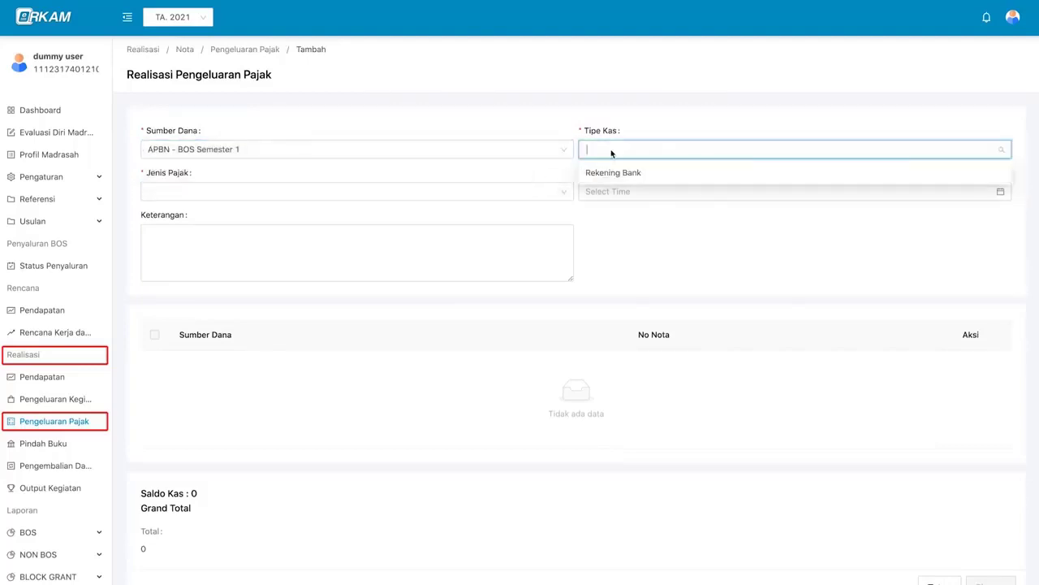
left_click(666, 173)
- Set No Rekening to the BANK BRI account
left_click(482, 195)
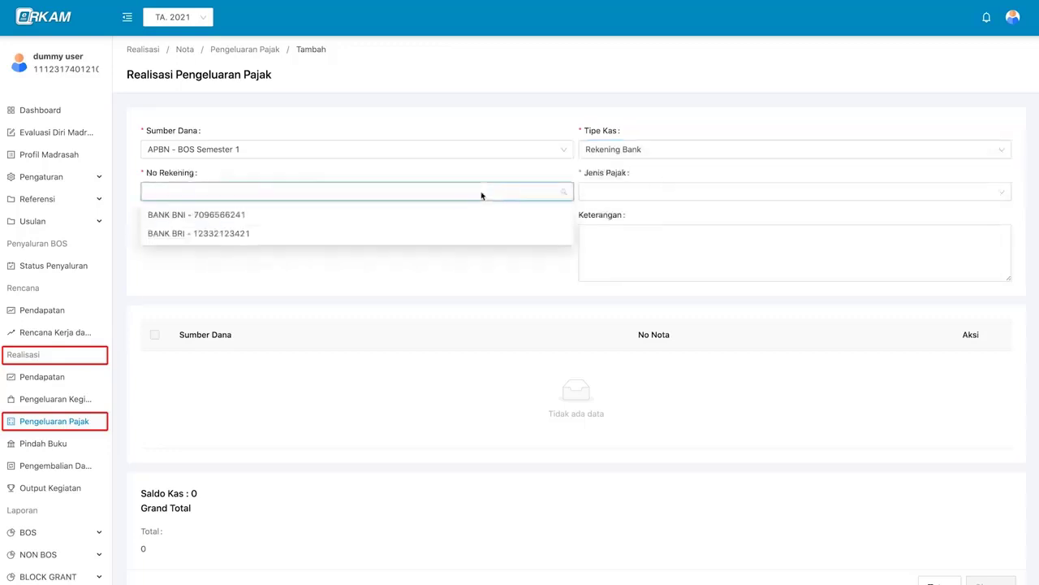
left_click(517, 171)
scroll(517, 172, "down", 1)
left_click(512, 165)
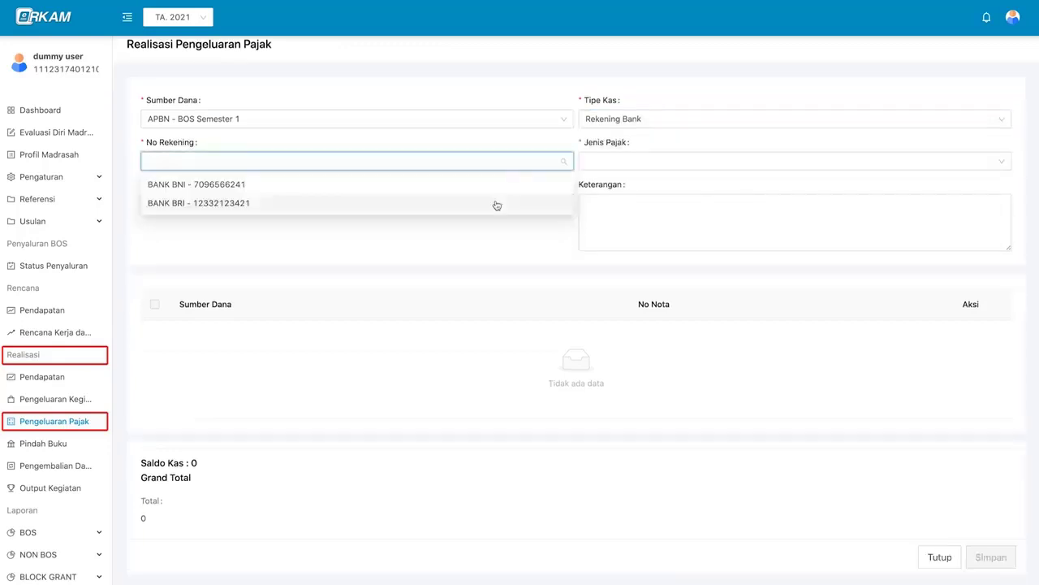
left_click(497, 203)
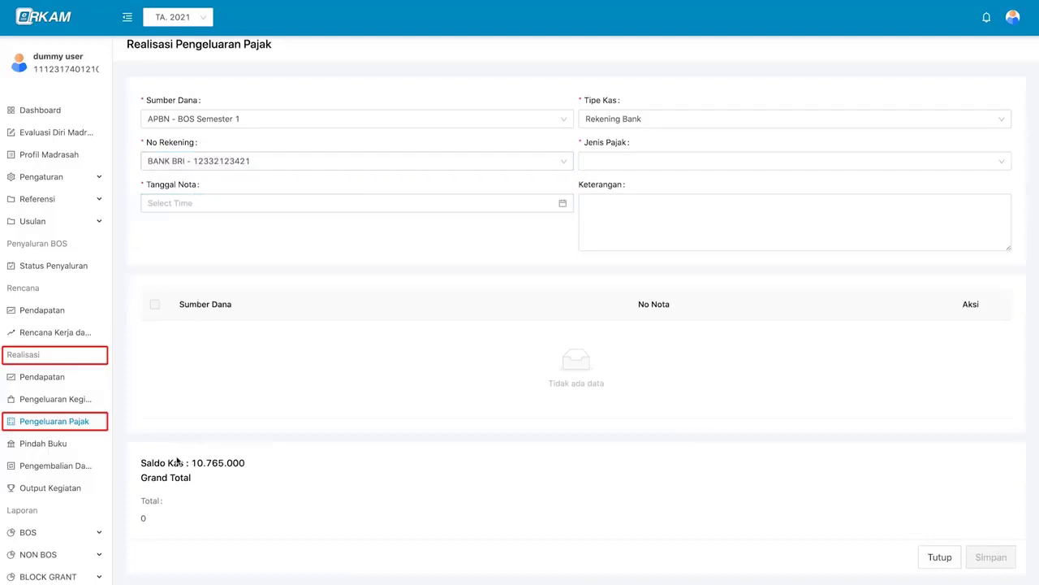
left_click(315, 163)
left_click(309, 183)
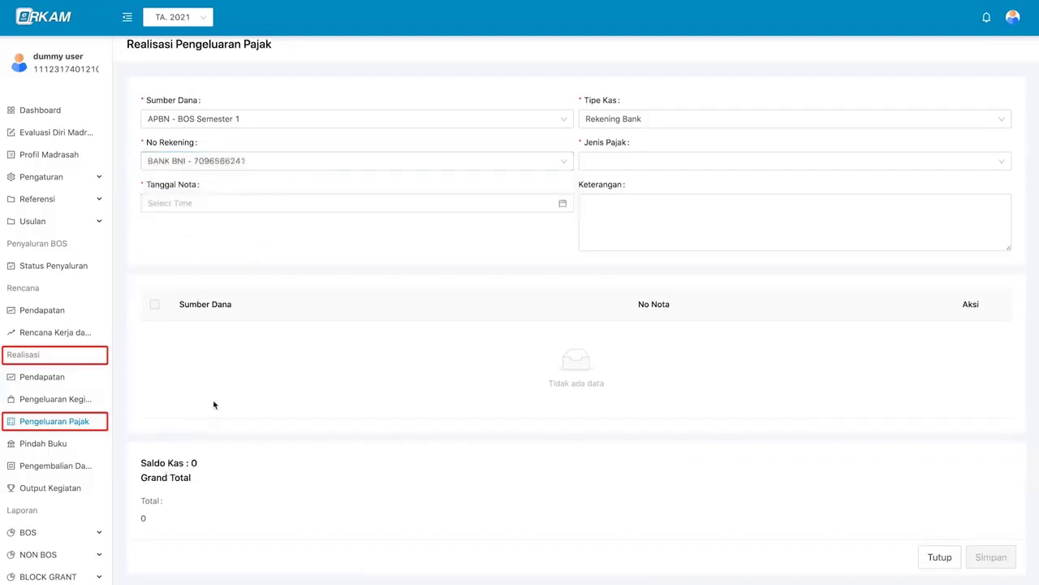
left_click(334, 163)
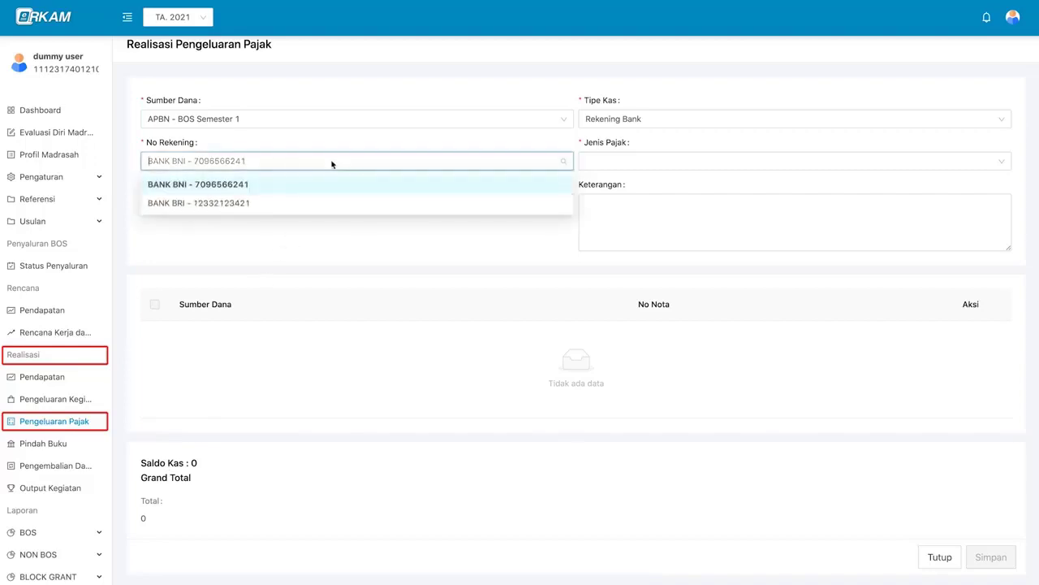
left_click(320, 203)
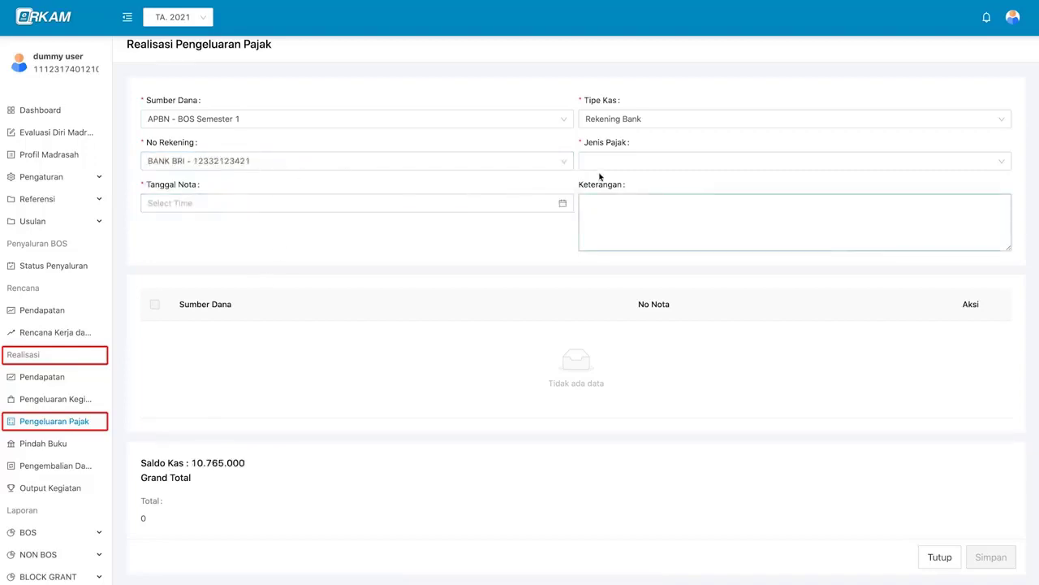
left_click(626, 160)
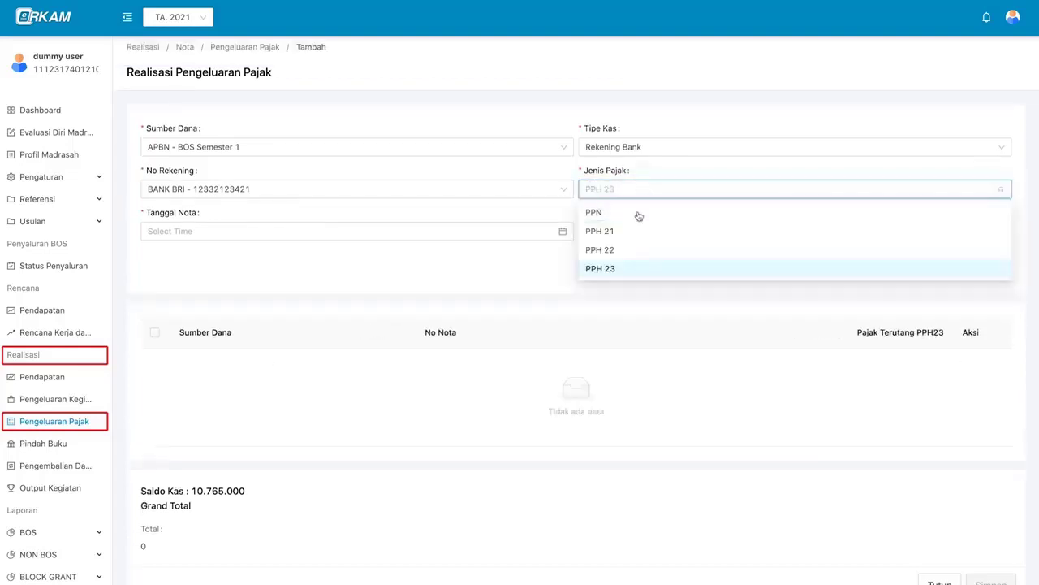
- Set Jenis Pajak to PPN and Tanggal Nota to 2021-01-08
left_click(639, 214)
left_click(422, 234)
left_click(265, 316)
left_click(382, 414)
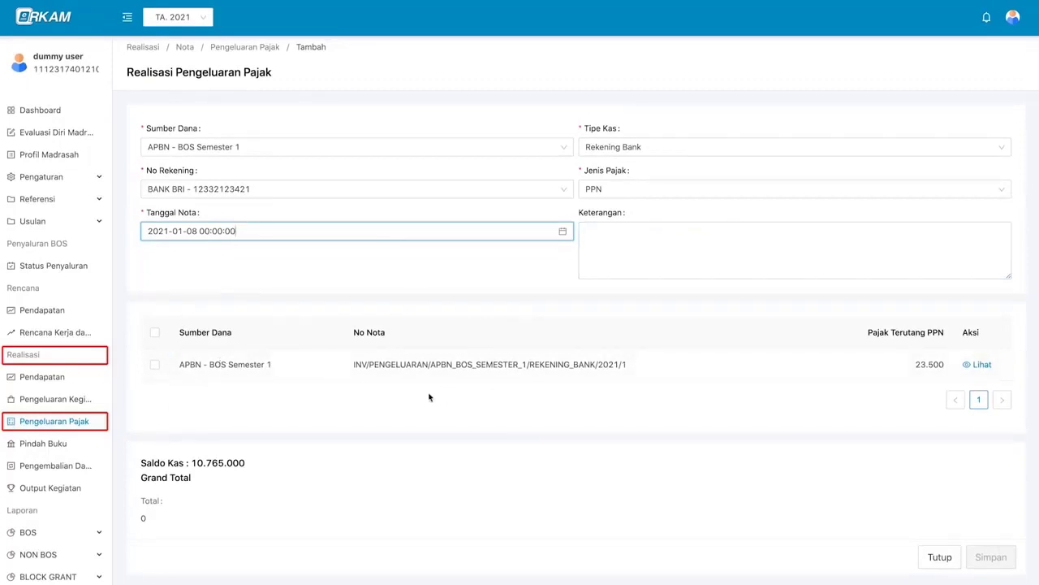
- Review the BOS Semester 1 expense note, then include it so the total becomes 23.500
left_click(979, 366)
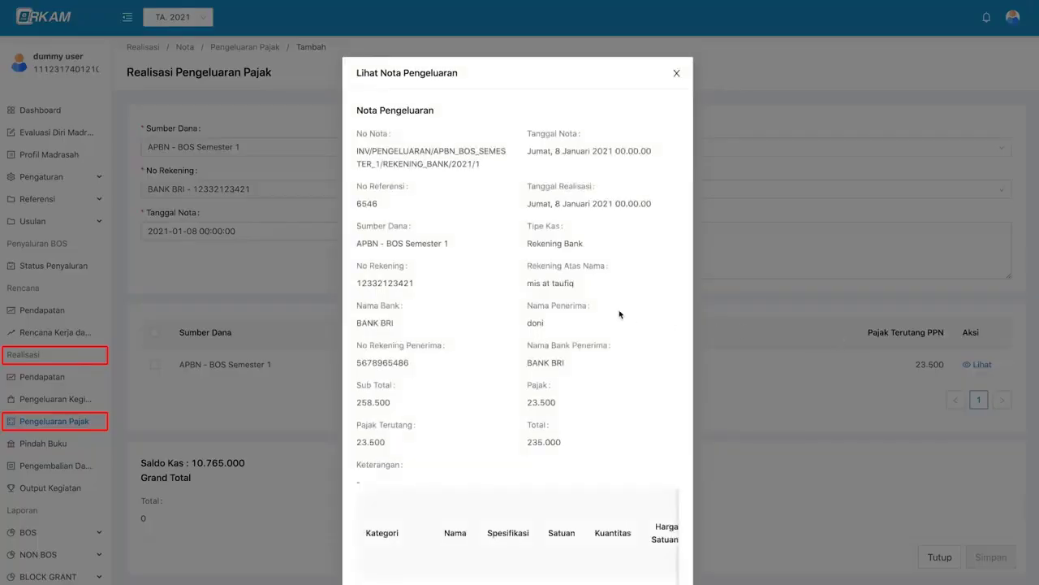
scroll(613, 349, "down", 2)
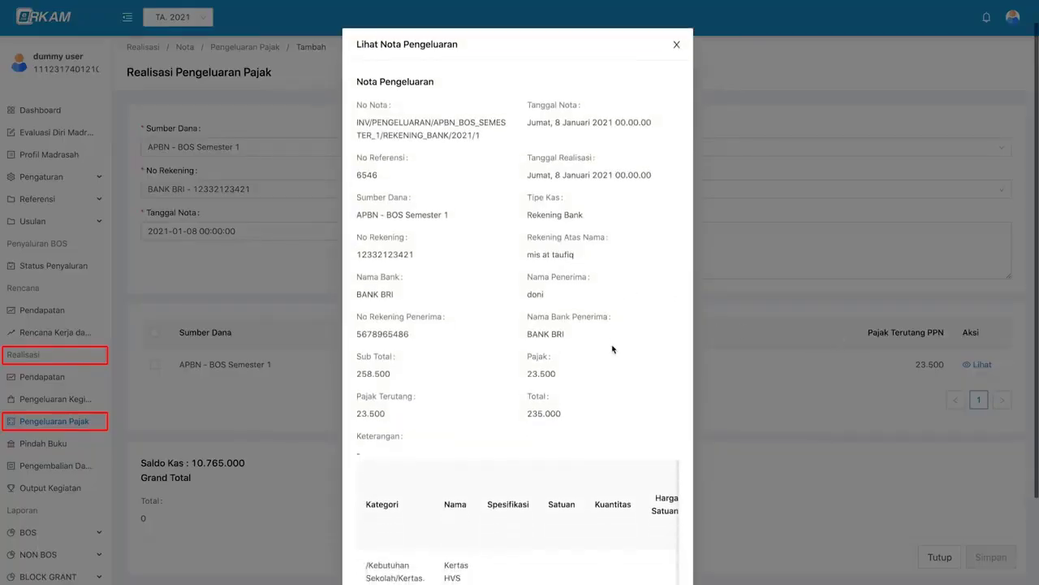
scroll(652, 66, "up", 2)
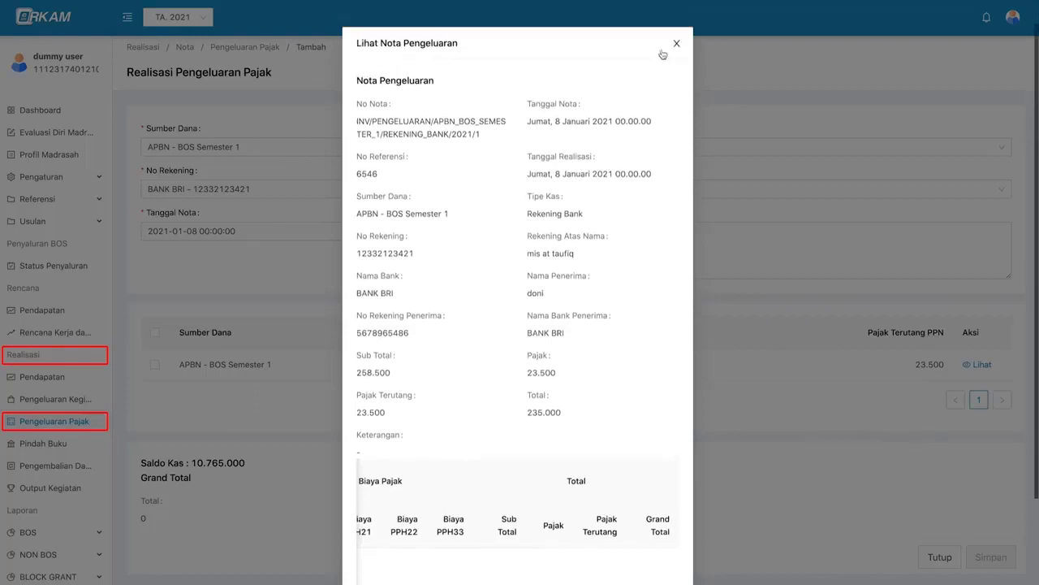
left_click(678, 49)
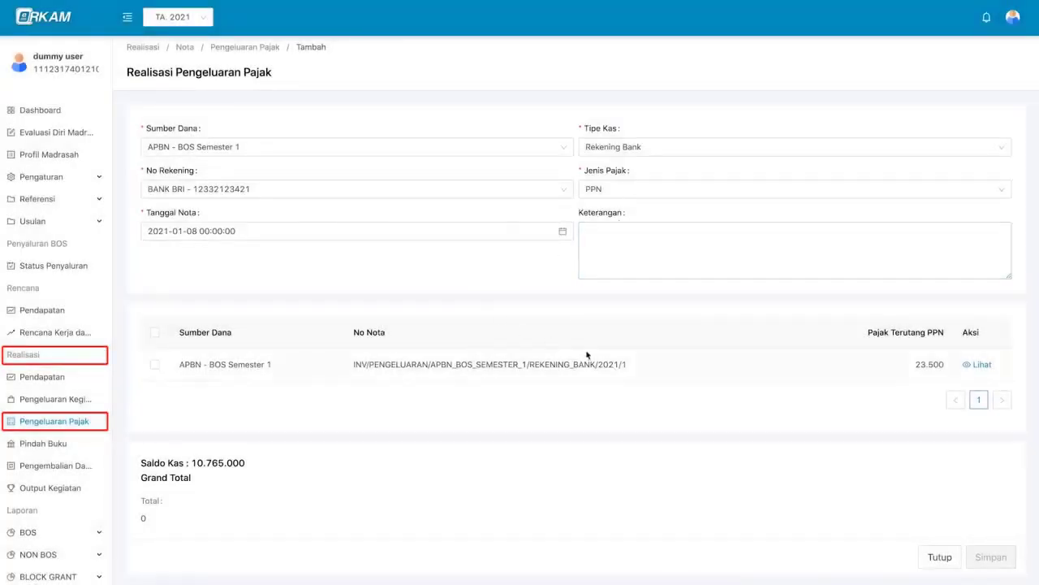
left_click(155, 366)
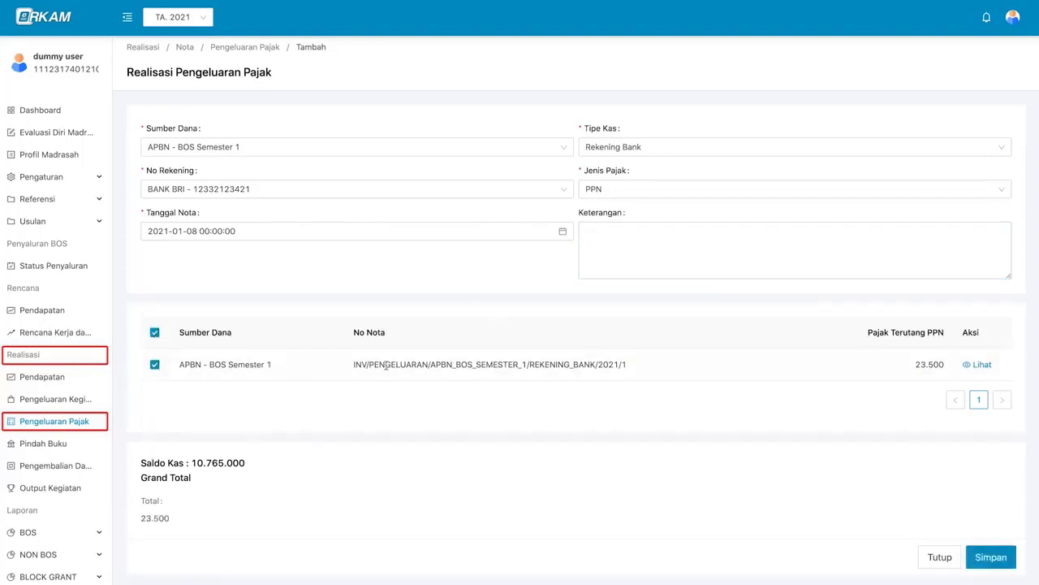
left_click(989, 556)
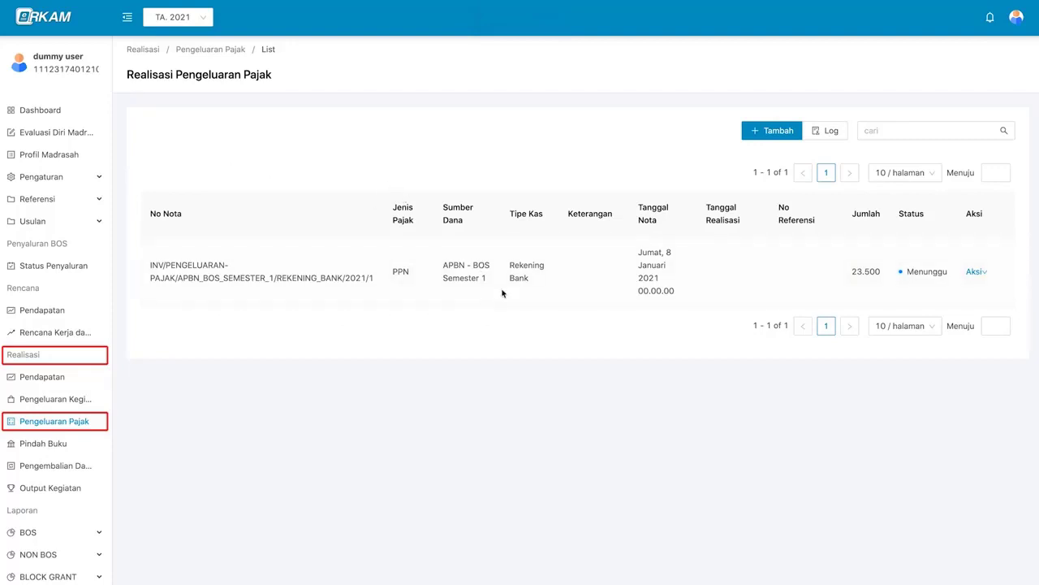
mouse_move(972, 278)
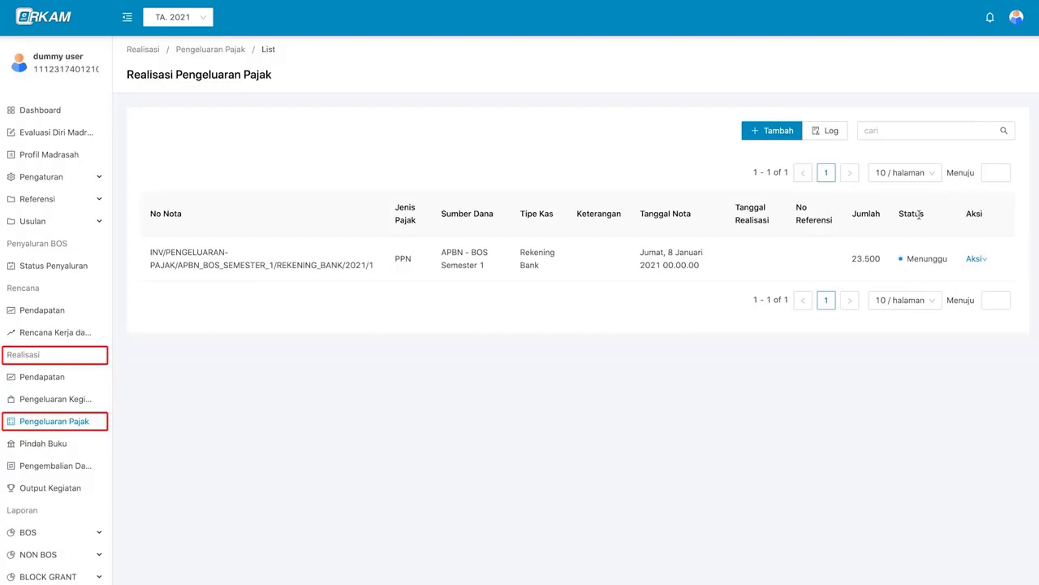
- Log out and sign back in with the saved Kepala Madrasah login
mouse_move(1016, 29)
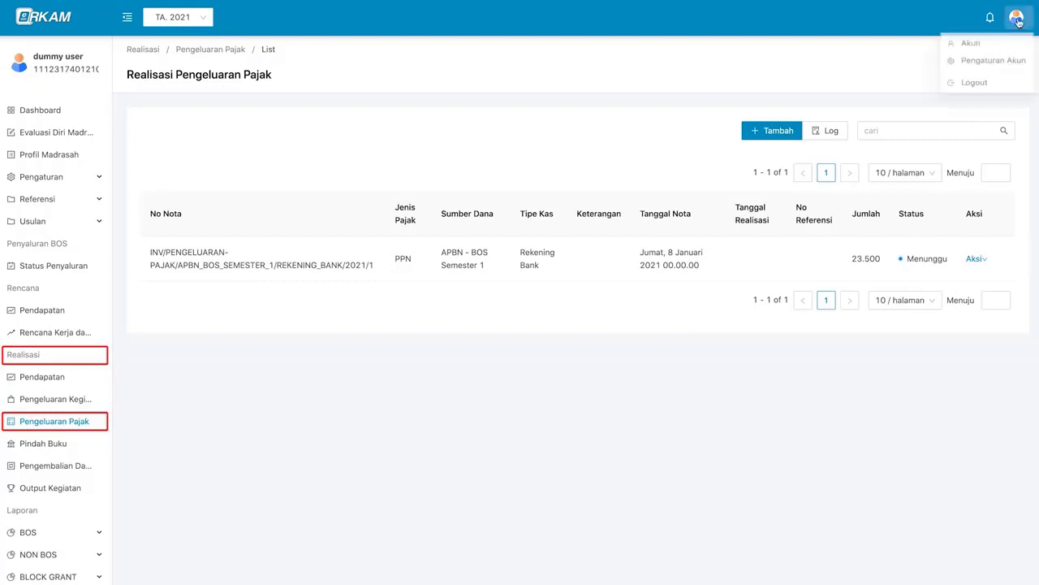
left_click(974, 87)
left_click(569, 135)
left_click(536, 233)
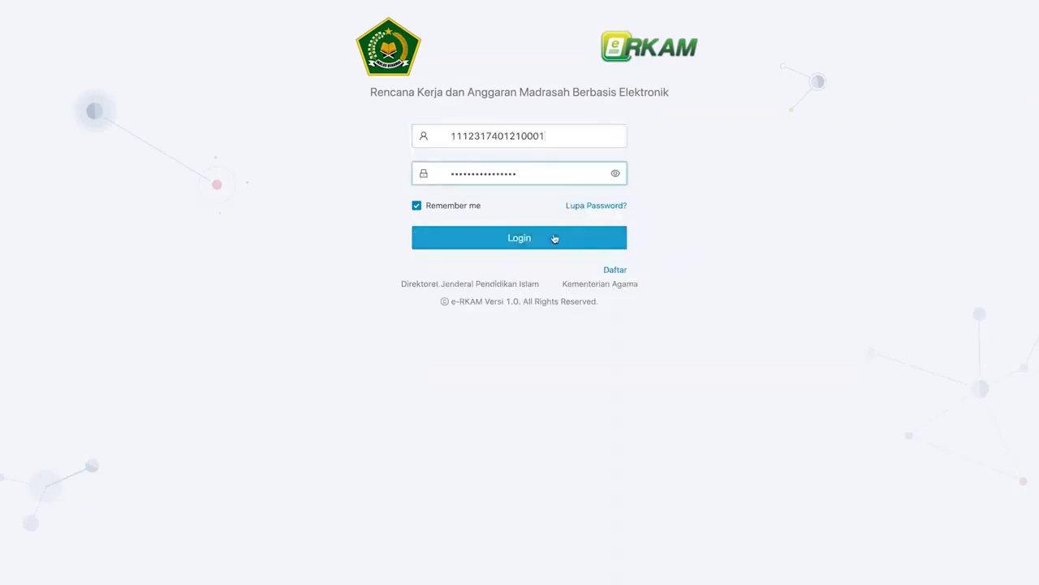
left_click(555, 238)
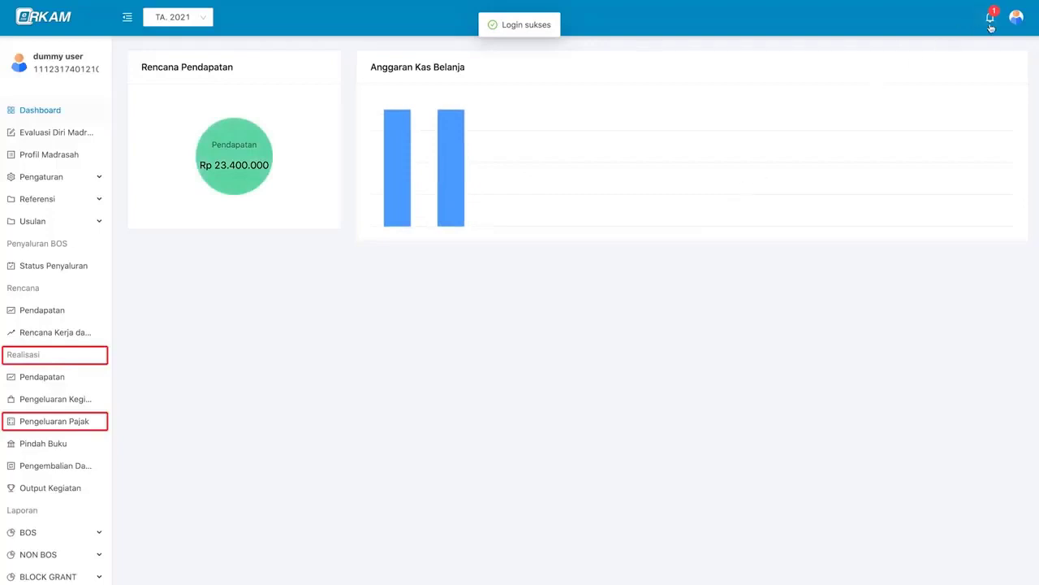
- View the account profile, then go to the Realisasi Pengeluaran Pajak list
left_click(1016, 16)
left_click(1004, 42)
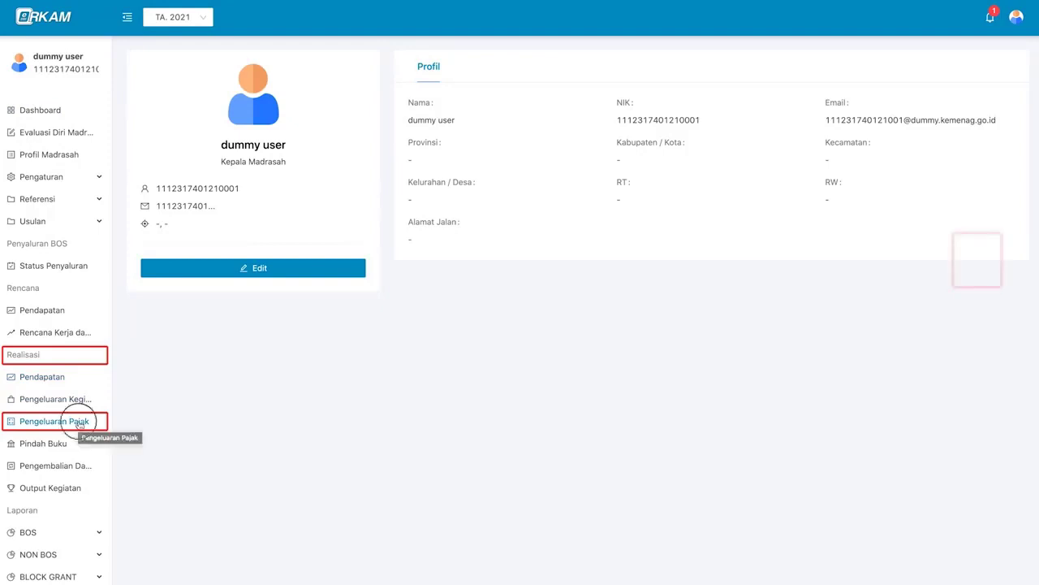
left_click(78, 422)
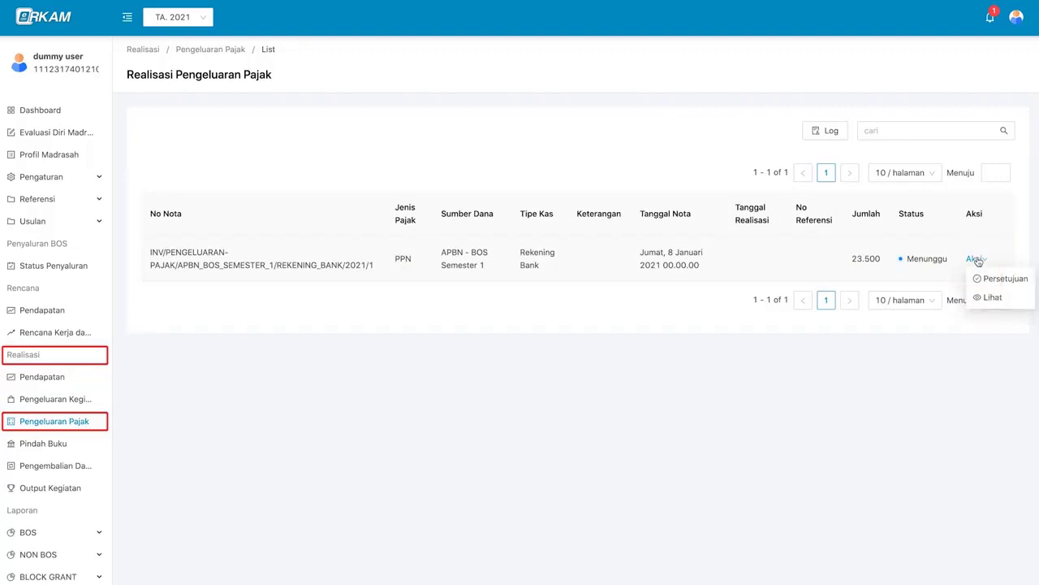
- Approve the PPN tax note as Disetujui, then log out of the Kepala Madrasah account
mouse_move(972, 258)
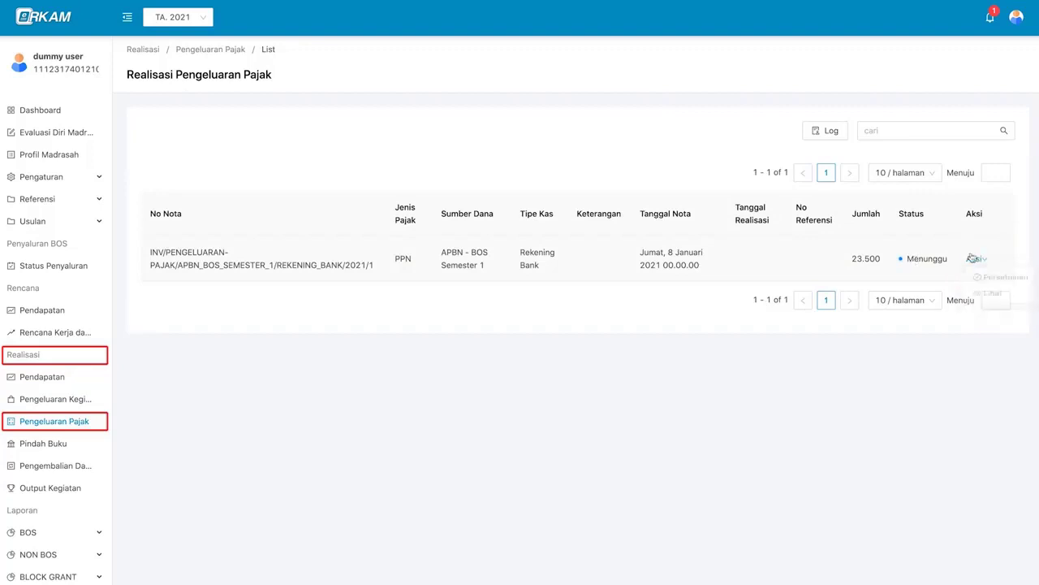
left_click(981, 277)
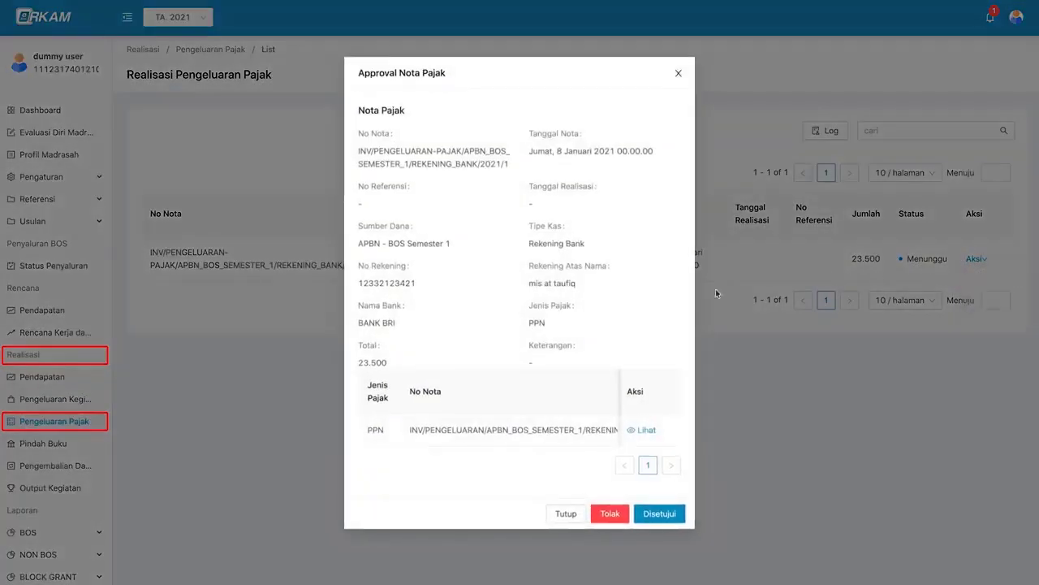
left_click(655, 513)
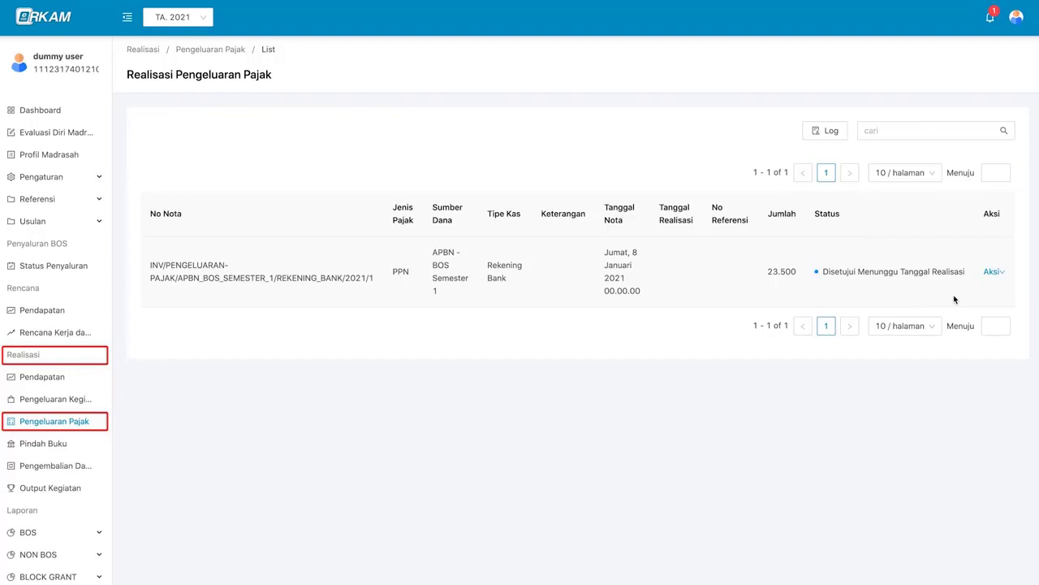
left_click(1016, 16)
left_click(1006, 86)
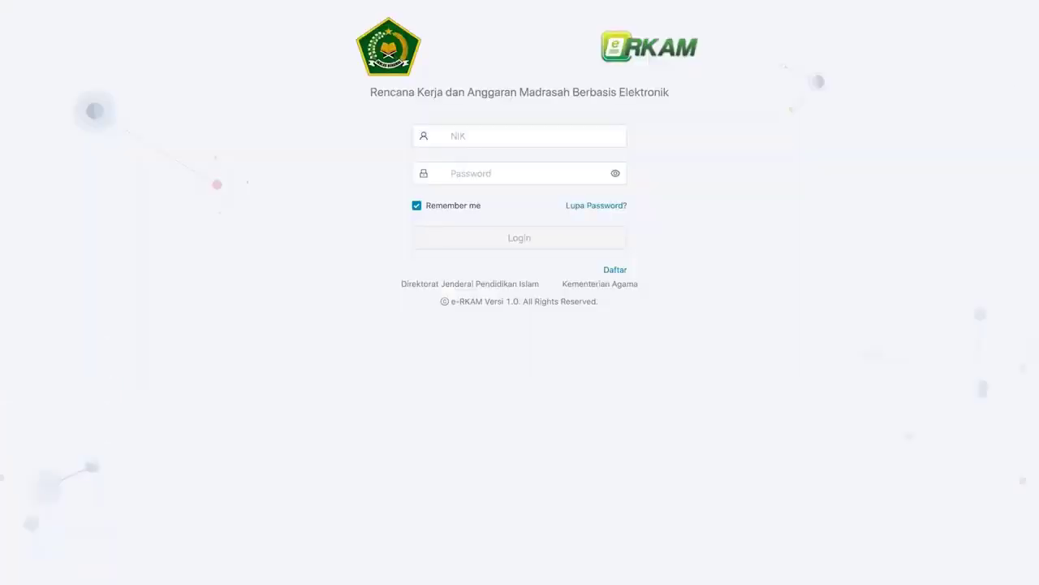
- Log in as the Bendahara and go to the Pengeluaran Pajak list
left_click(566, 135)
key("ctrl+v")
left_click(544, 239)
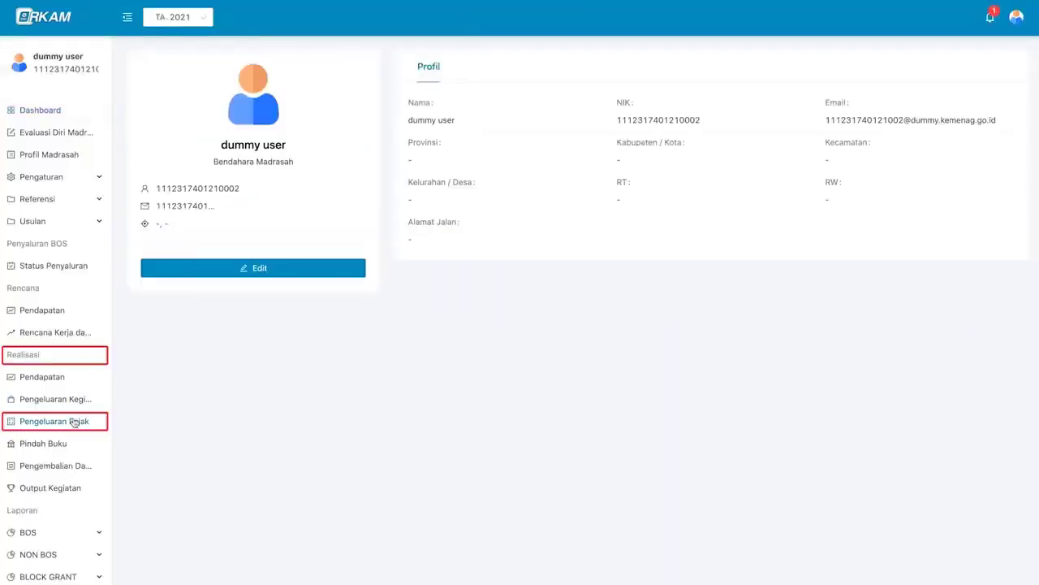
left_click(74, 422)
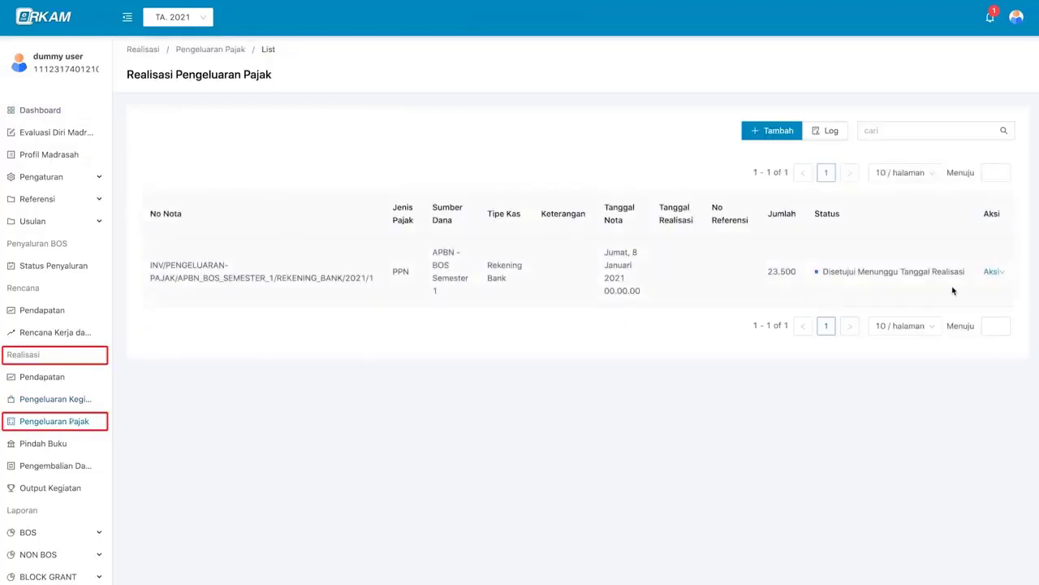
- Record 16 January 2021 as the PPN note's realisation date with a reference number and save
left_click(1002, 273)
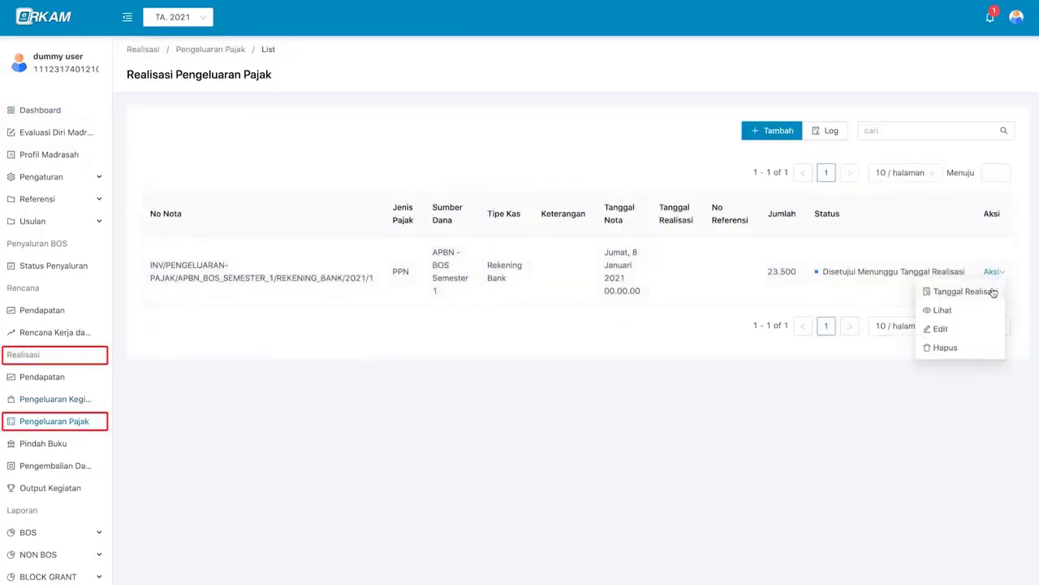
left_click(992, 289)
left_click(339, 134)
left_click(415, 242)
left_click(514, 317)
left_click(645, 136)
type("76543")
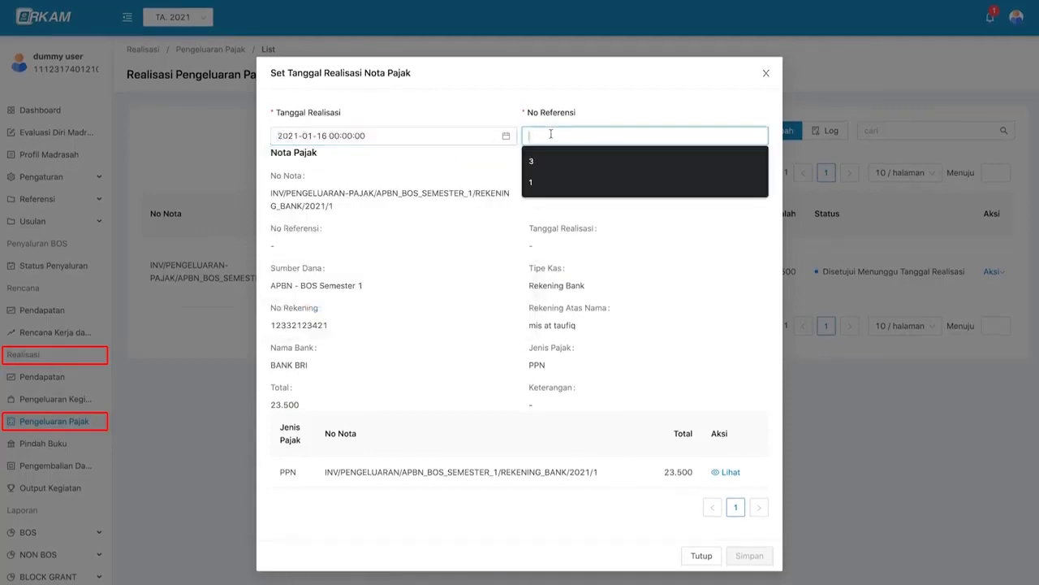
left_click(749, 555)
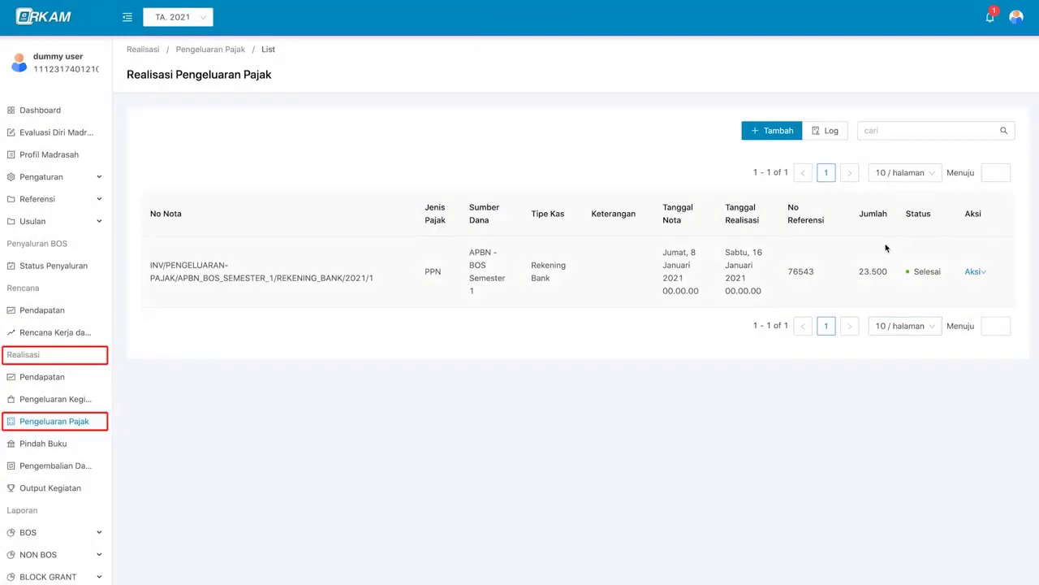
- Show the Logs Realisasi Pengeluaran Pajak page and scroll through its 13 history entries
left_click(831, 130)
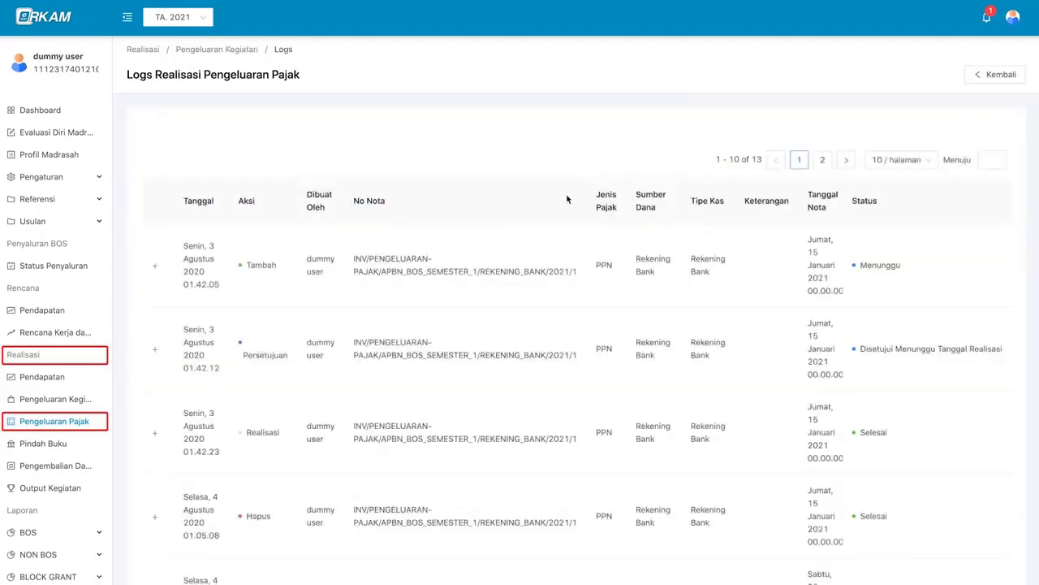
scroll(547, 334, "down", 1)
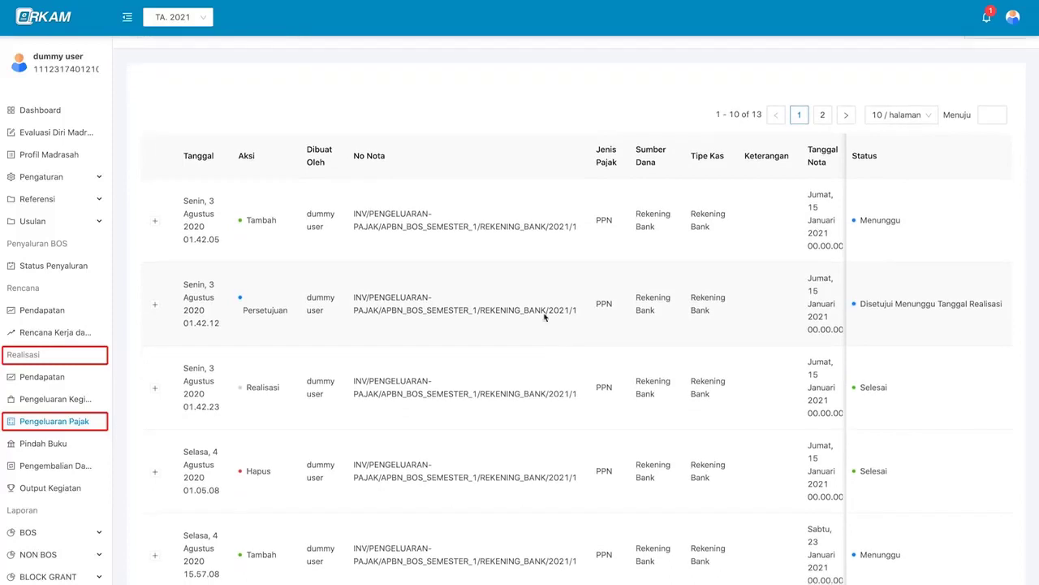
scroll(538, 267, "down", 1)
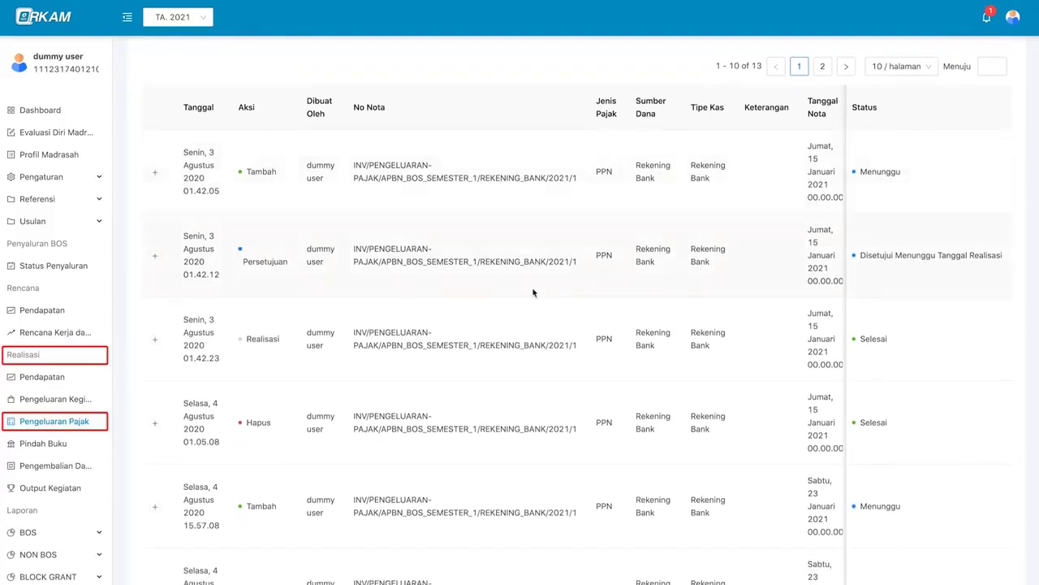
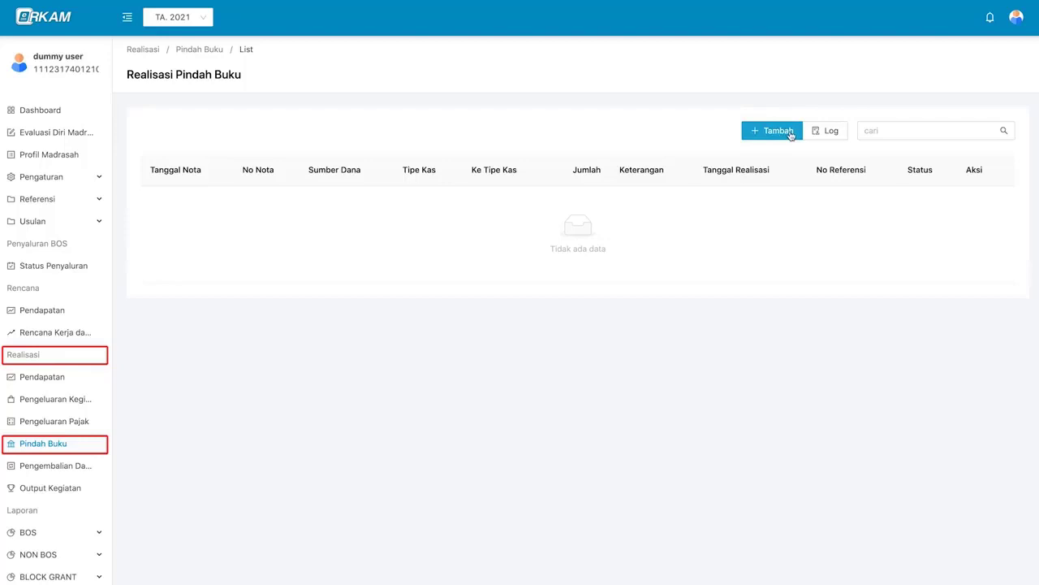
- Start a new Pindah Buku note from APBN - BOS Semester 1, source Rekening Bank, BANK BRI account
left_click(790, 135)
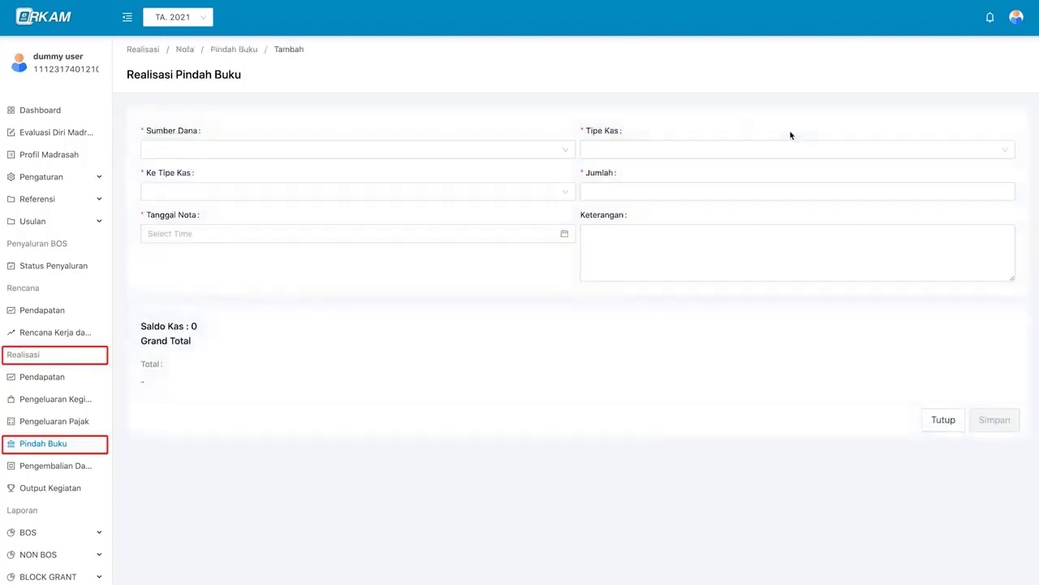
left_click(501, 147)
left_click(485, 172)
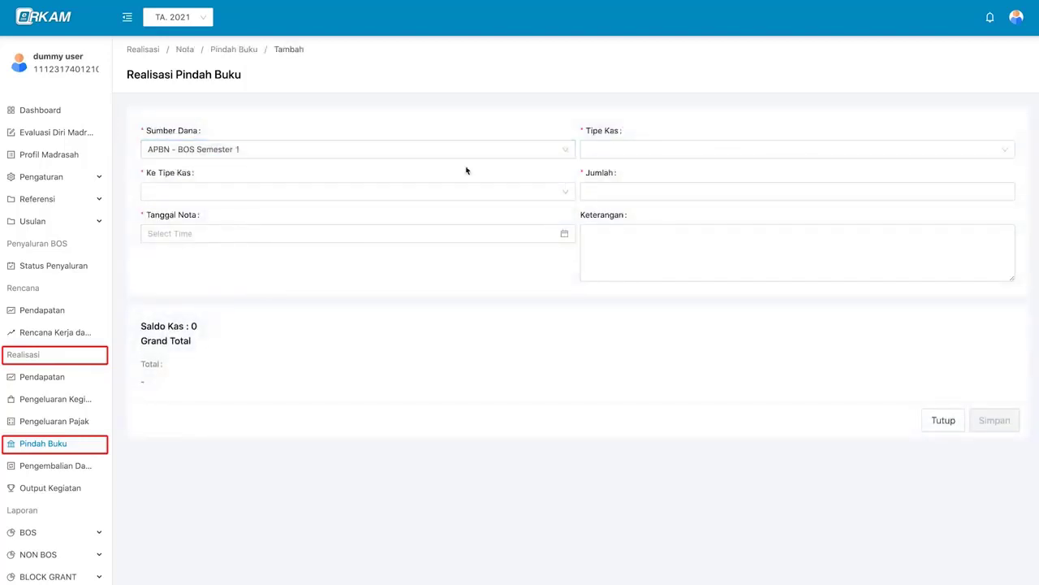
left_click(615, 150)
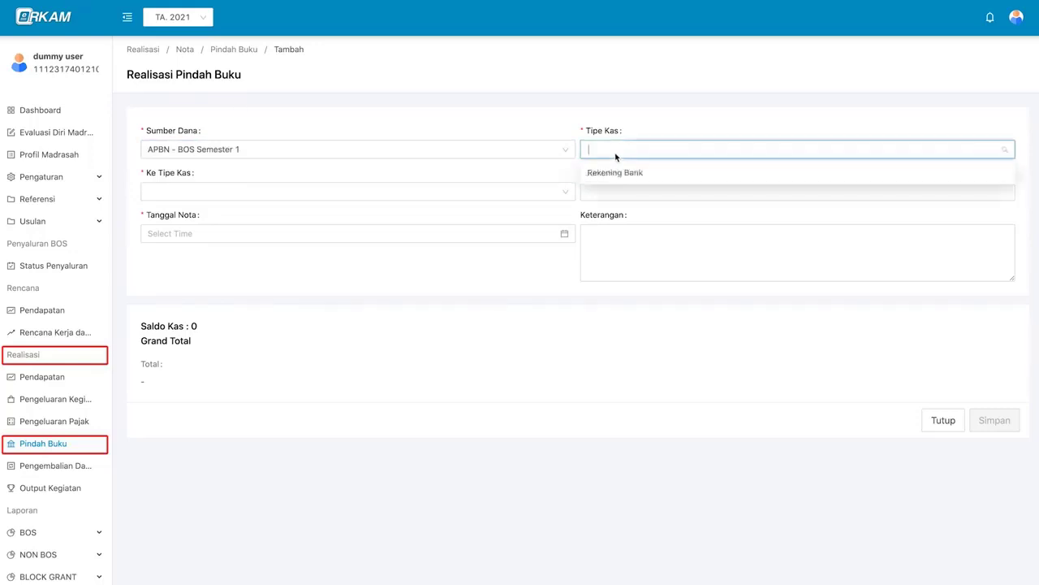
left_click(677, 177)
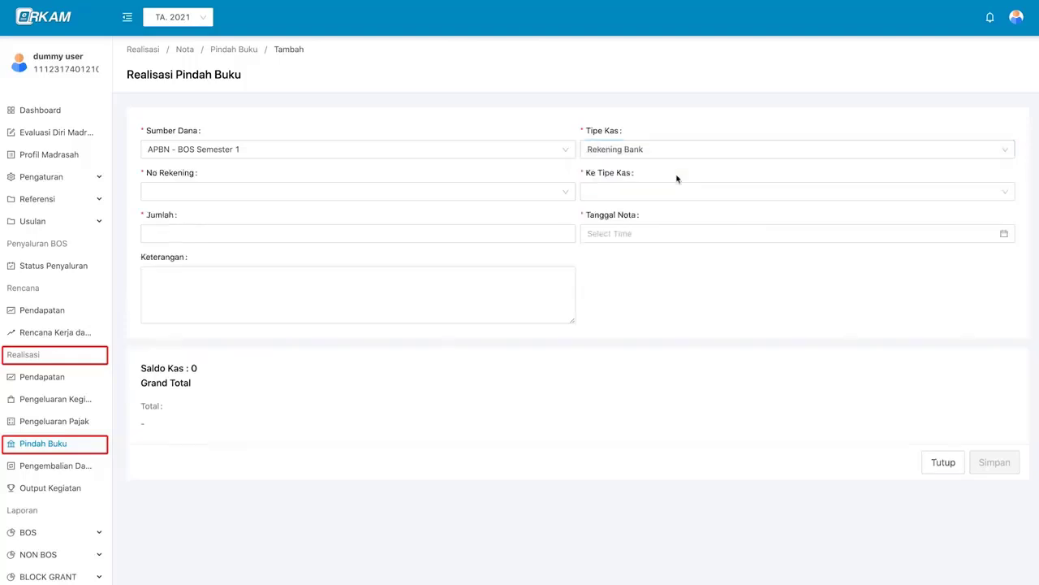
left_click(451, 191)
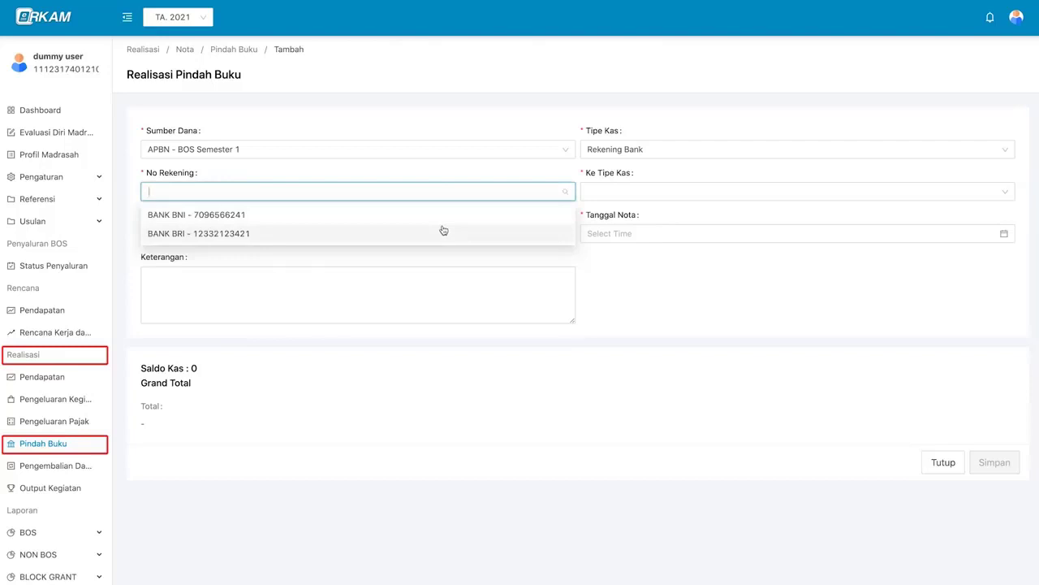
left_click(444, 231)
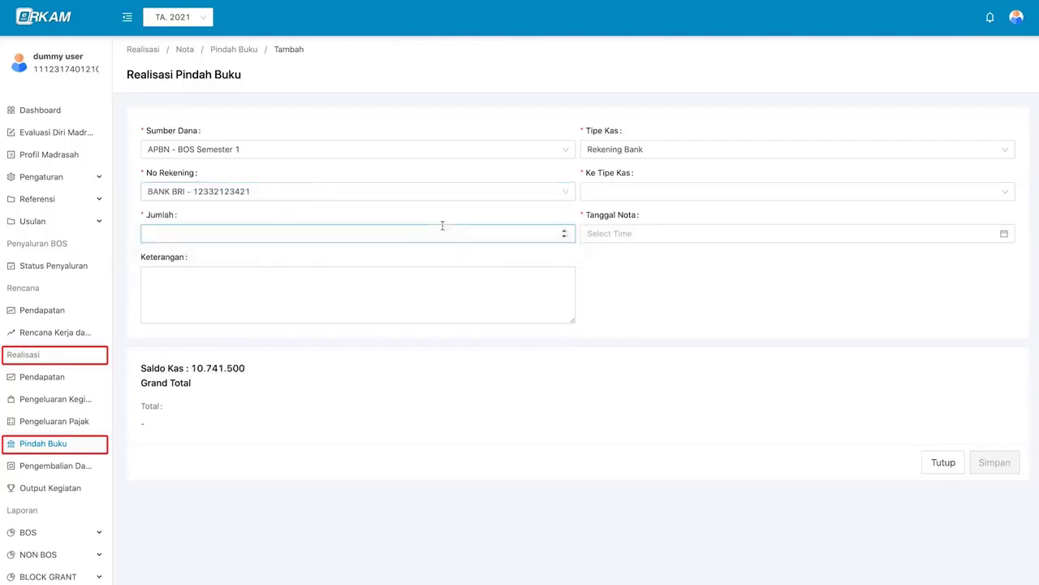
- Transfer 1000000 to Tunai cash, dated 2021-01-22, and save the note
left_click(606, 193)
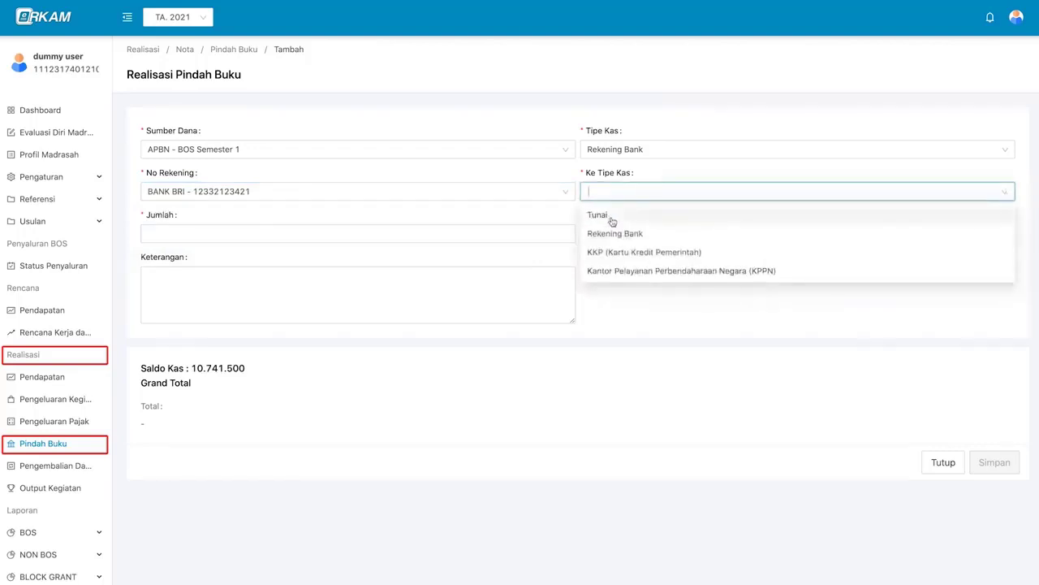
left_click(611, 217)
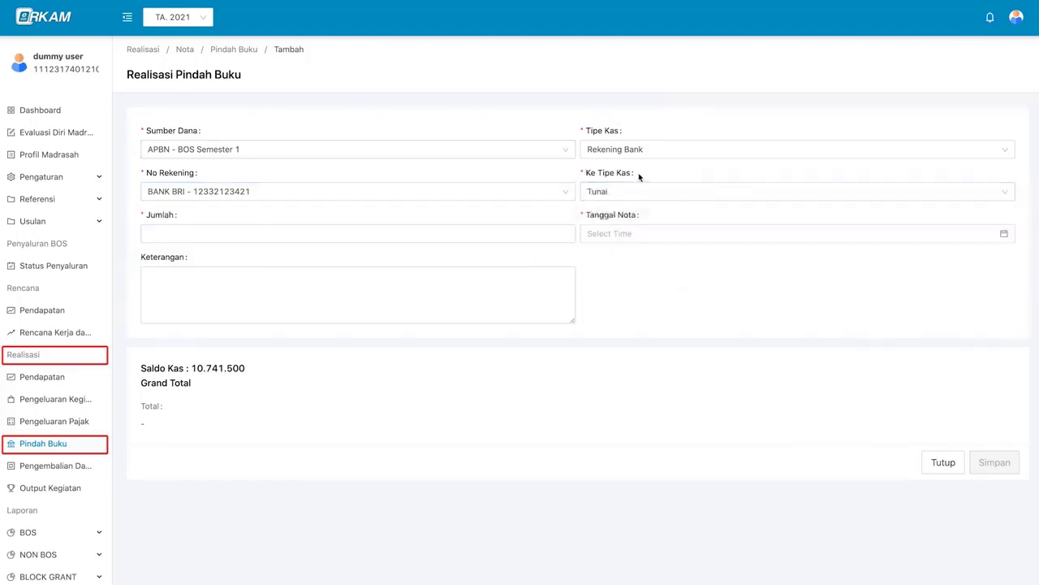
left_click(421, 230)
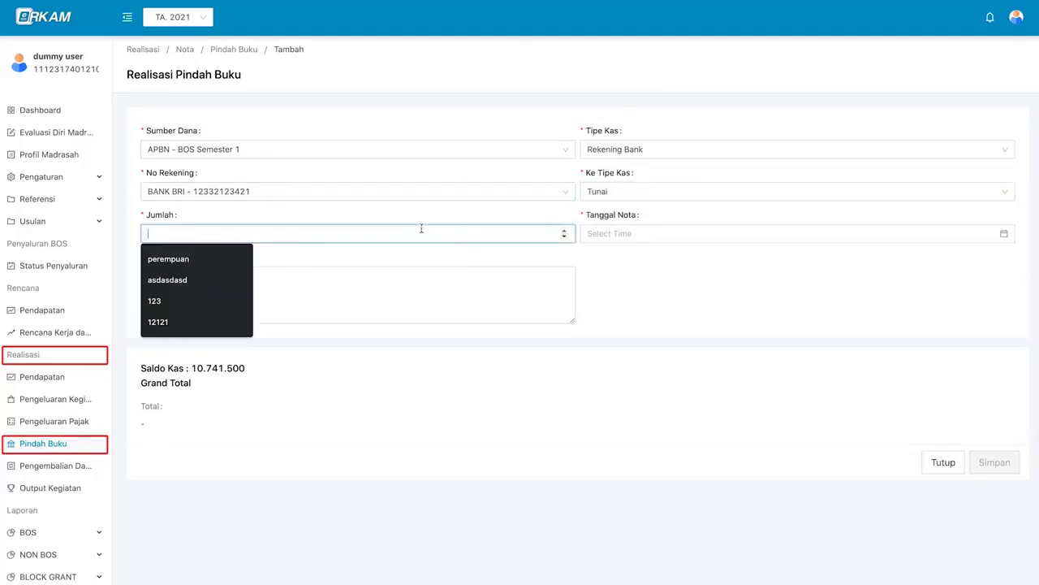
type("1000")
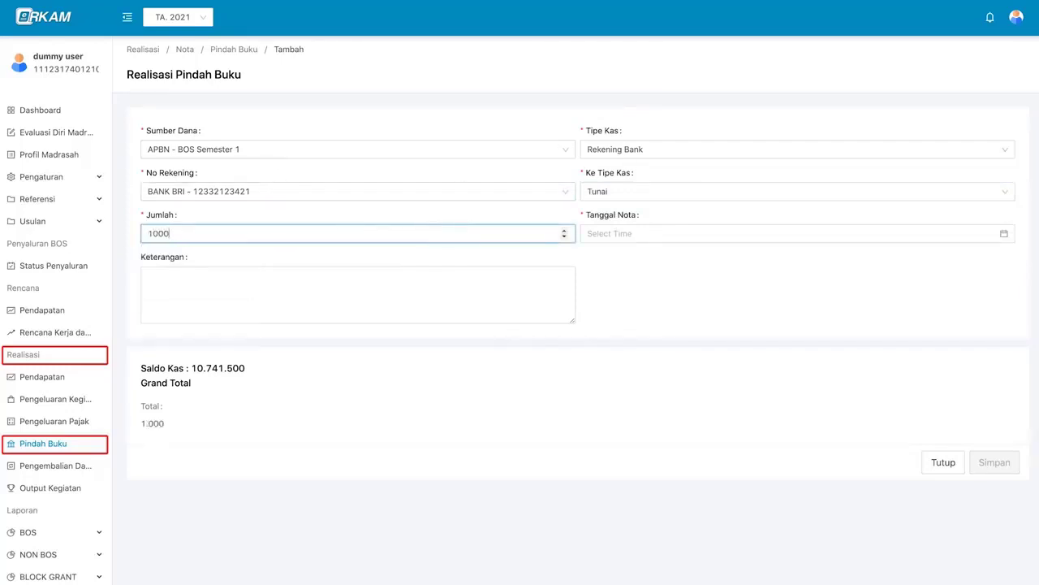
type("000")
left_click(614, 233)
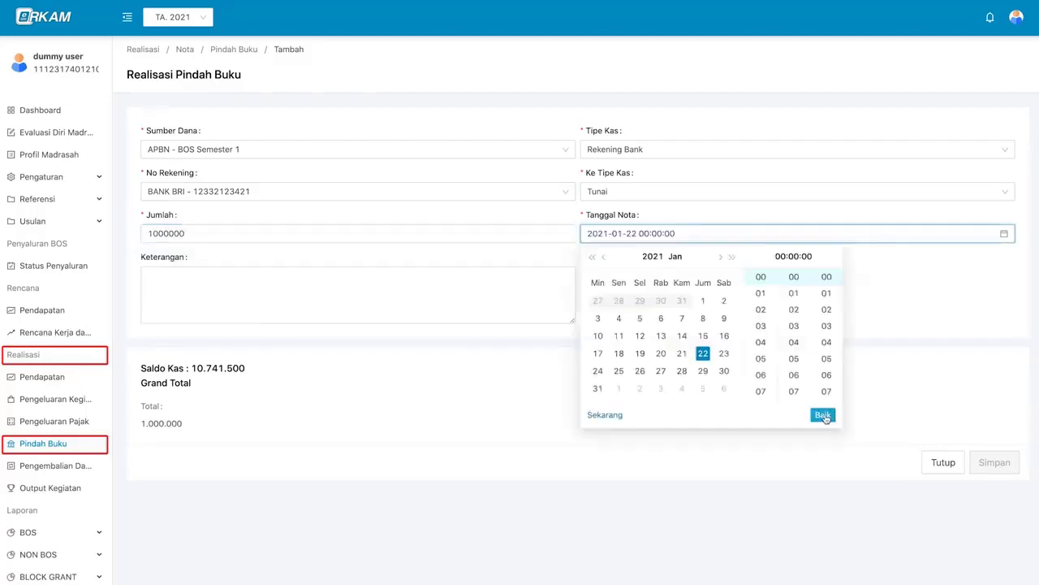
left_click(822, 417)
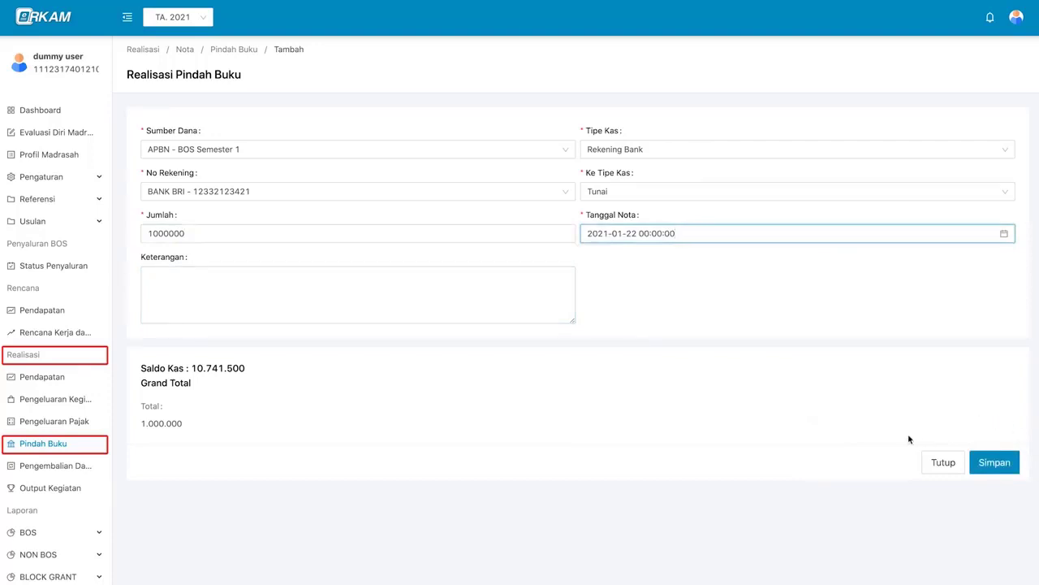
left_click(994, 463)
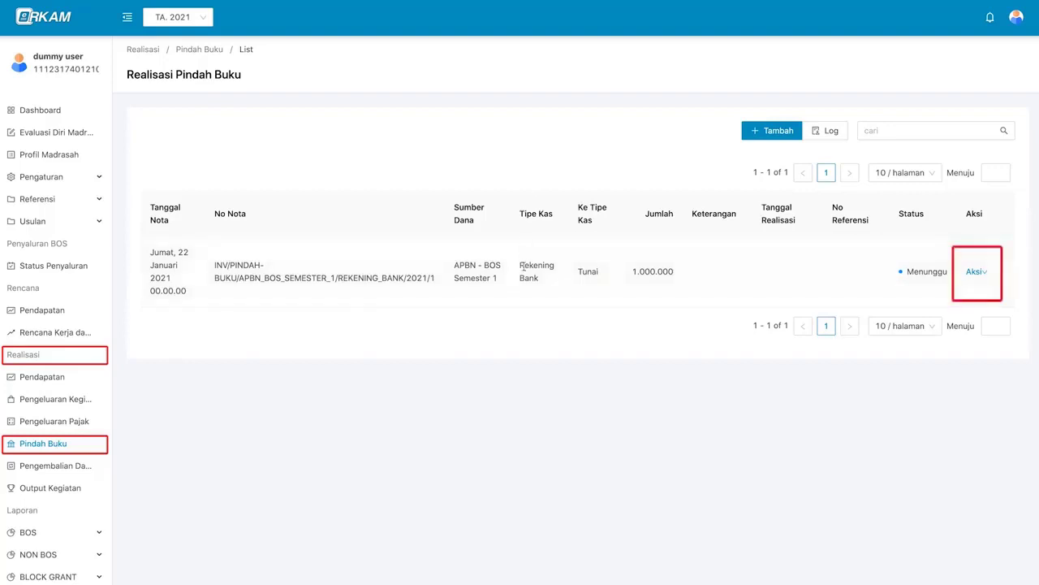
- View the new Pindah Buku note's details, then close them
left_click(971, 276)
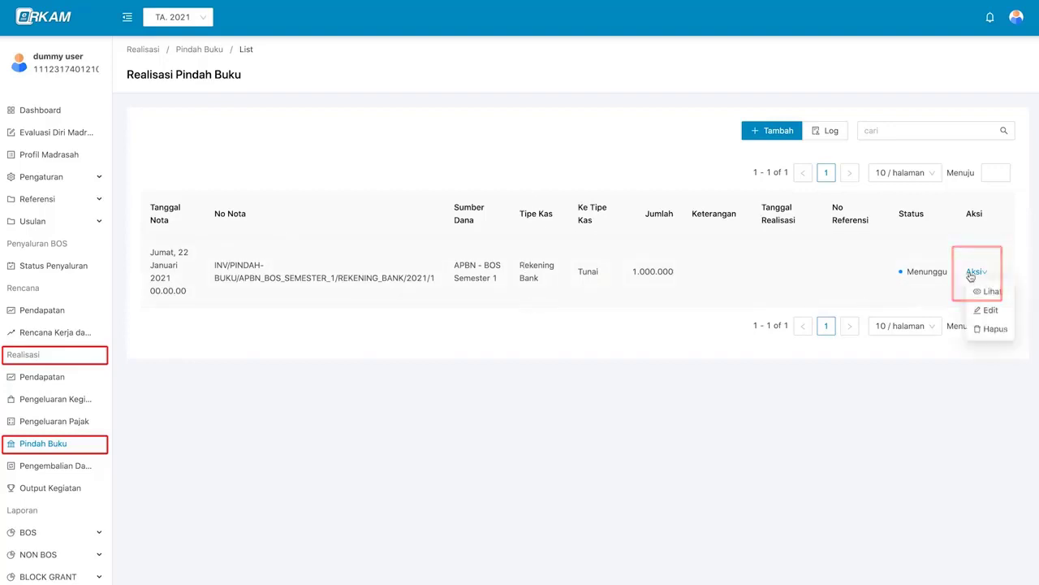
left_click(992, 292)
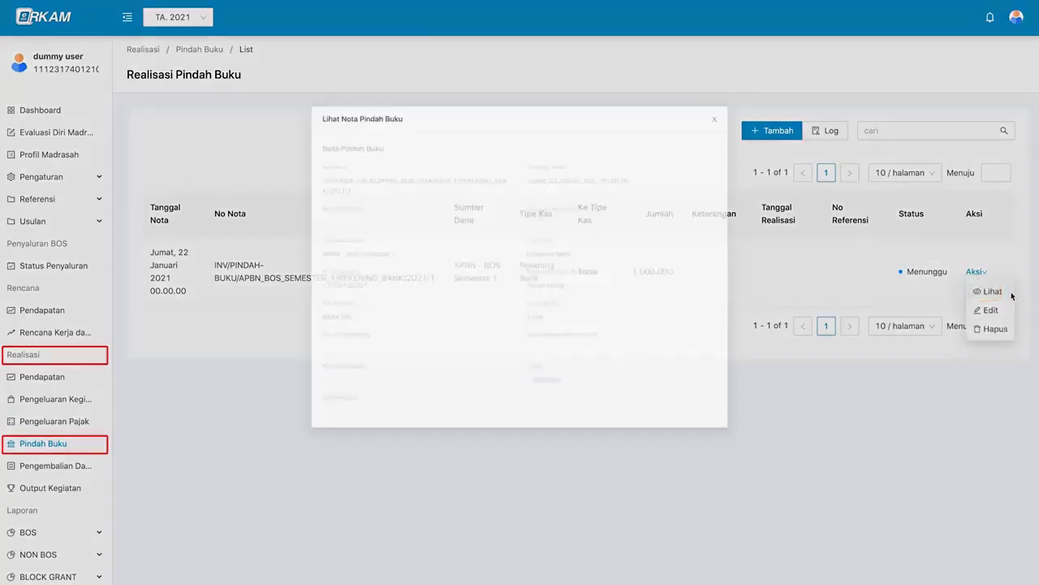
key("Escape")
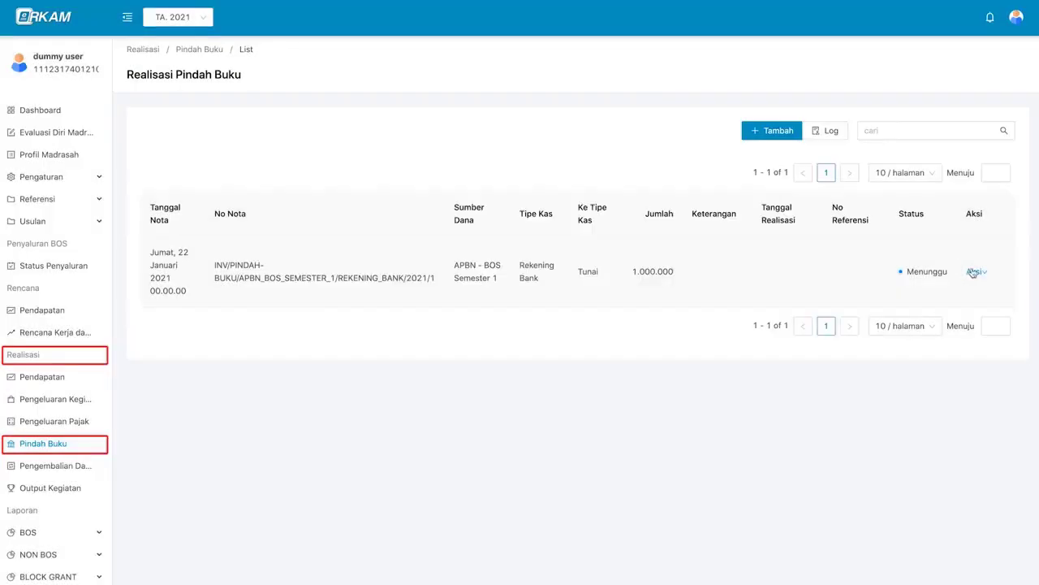
- Edit the note's amount to 2000000 and save it
left_click(970, 271)
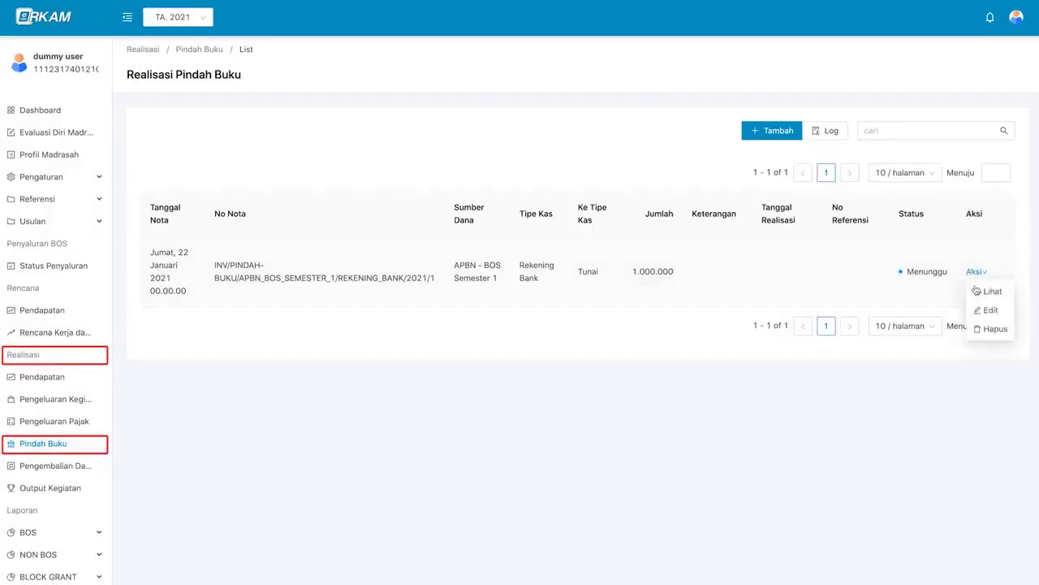
left_click(1005, 312)
double_click(162, 230)
type("2000000")
left_click(993, 462)
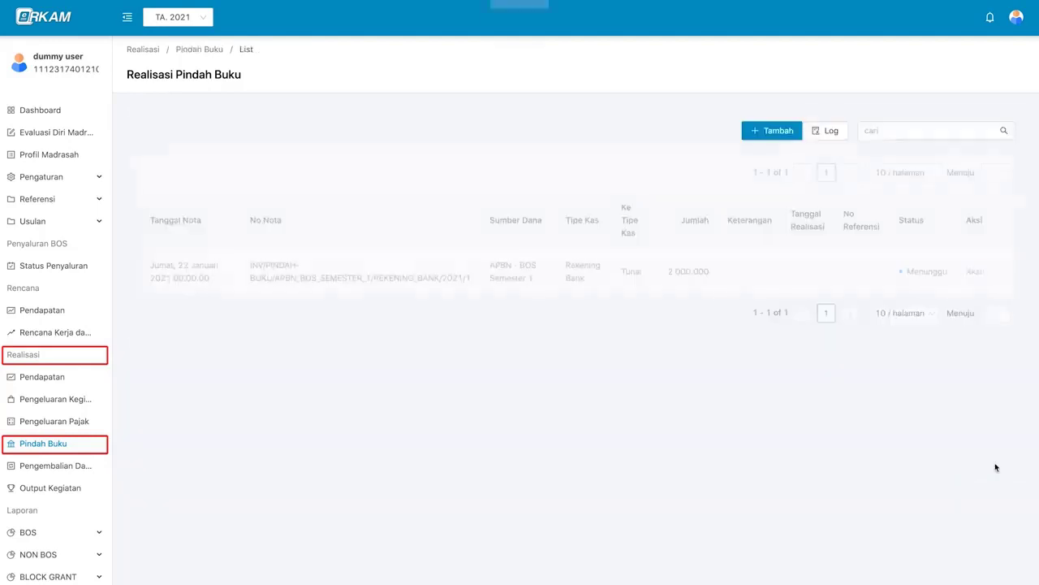
- Begin deleting the note, then cancel so it stays in the list
left_click(975, 273)
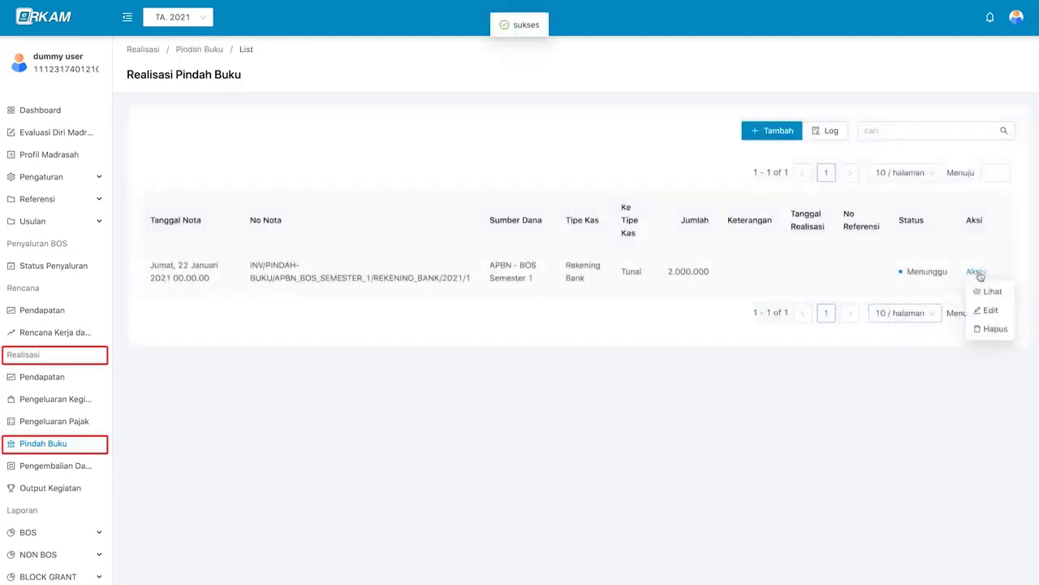
left_click(986, 328)
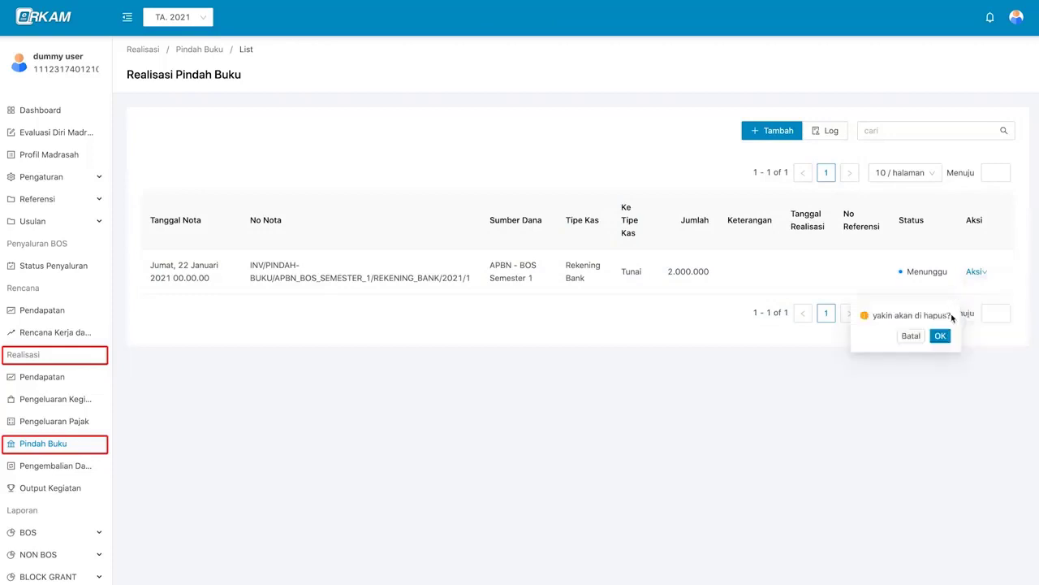
left_click(911, 336)
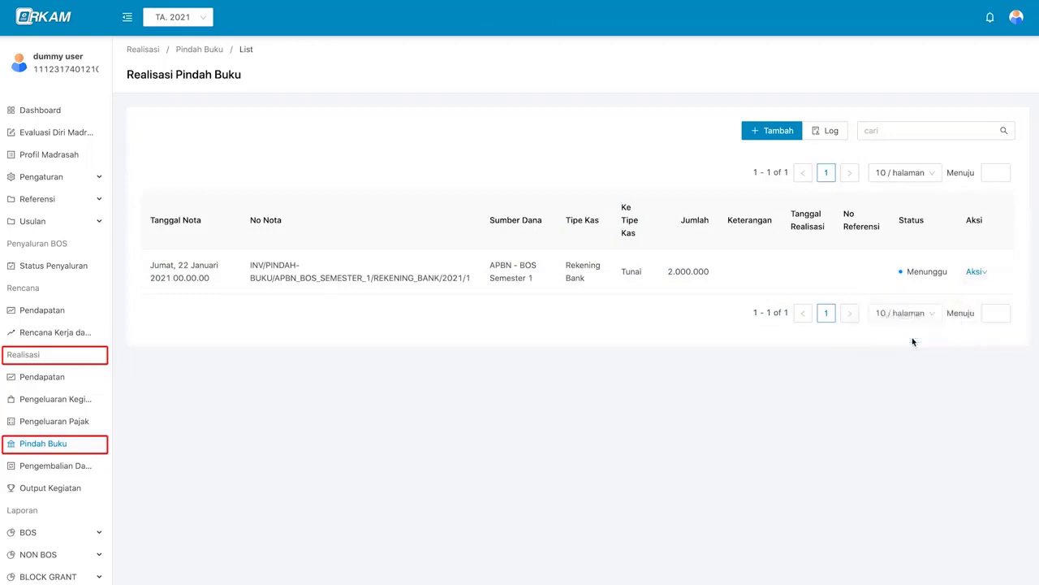
left_click(833, 131)
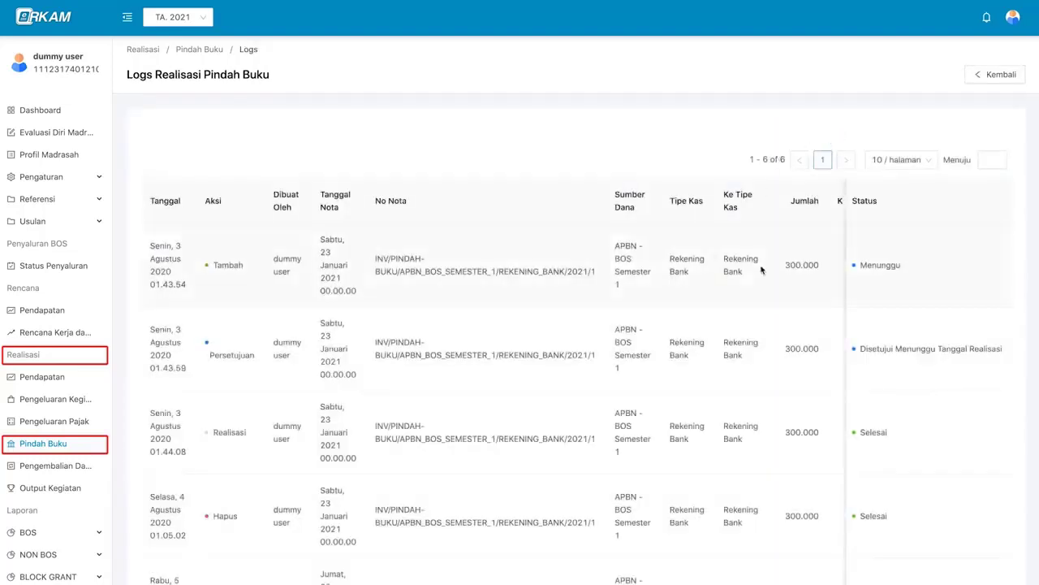
scroll(761, 269, "down", 2)
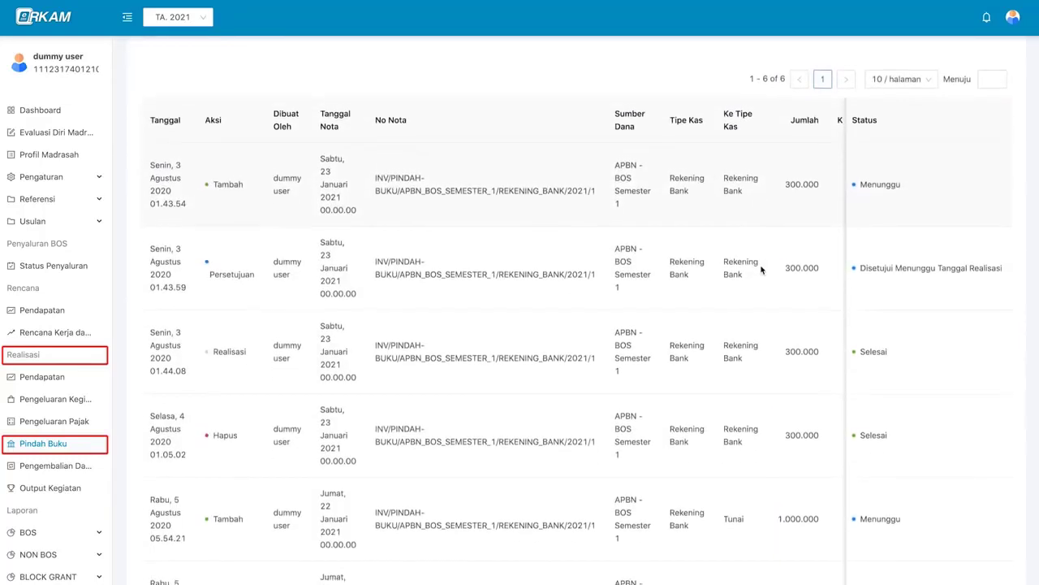
scroll(761, 270, "up", 1)
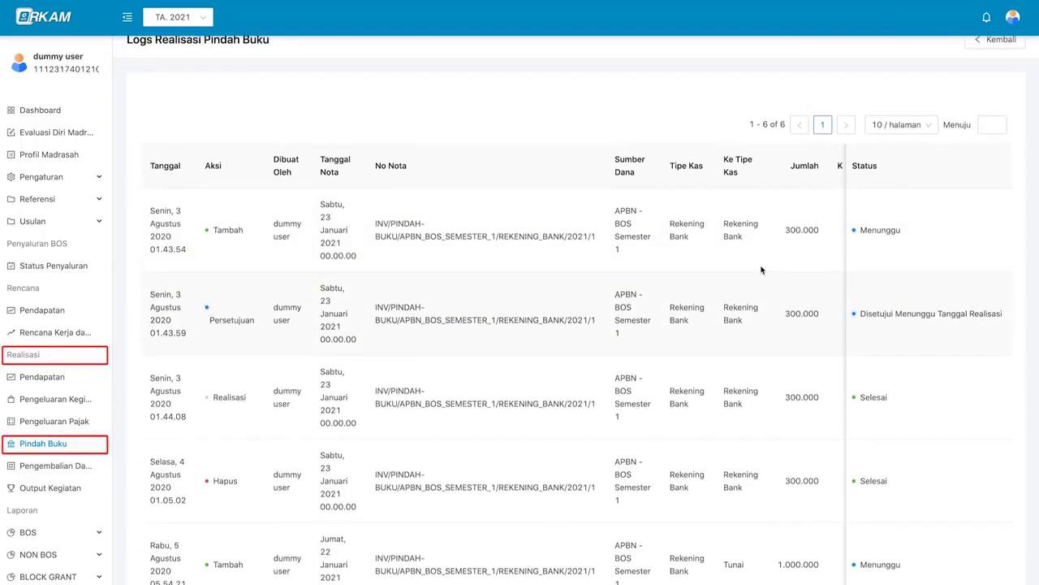
scroll(784, 270, "up", 1)
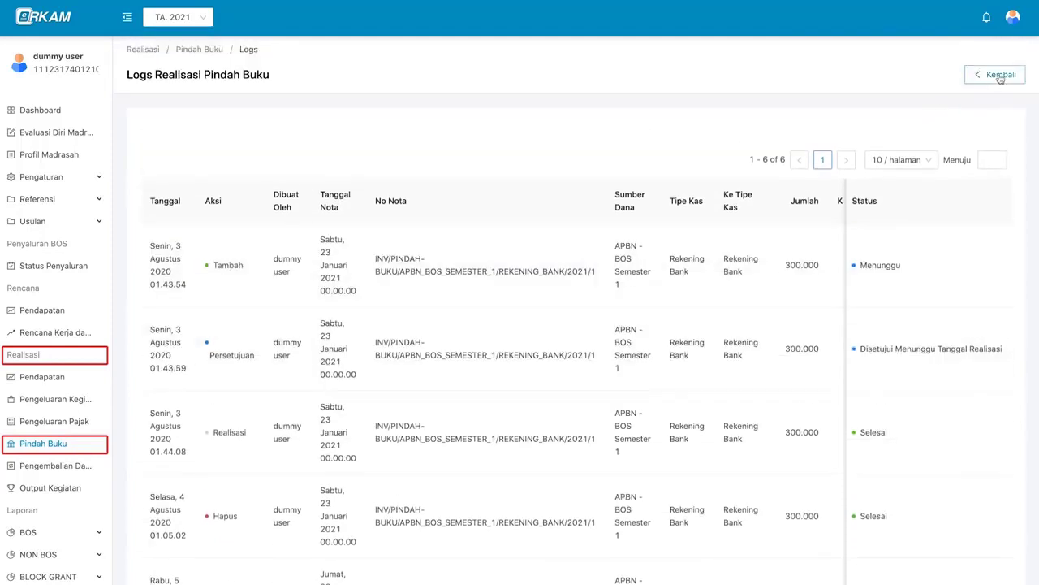
left_click(1000, 75)
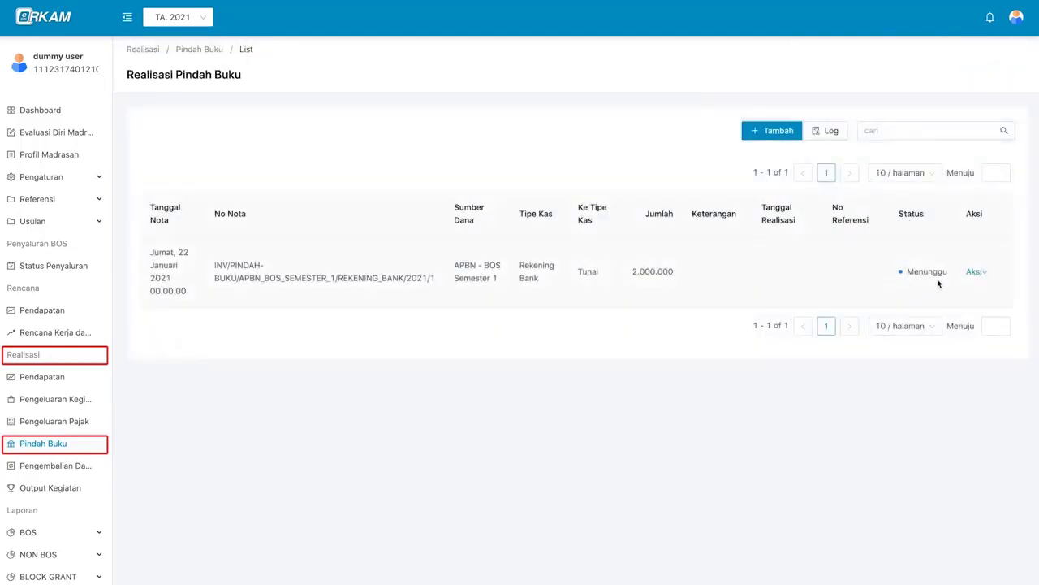
- Log out and sign back in as the Kepala Madrasah with their NIK and saved password
mouse_move(1019, 30)
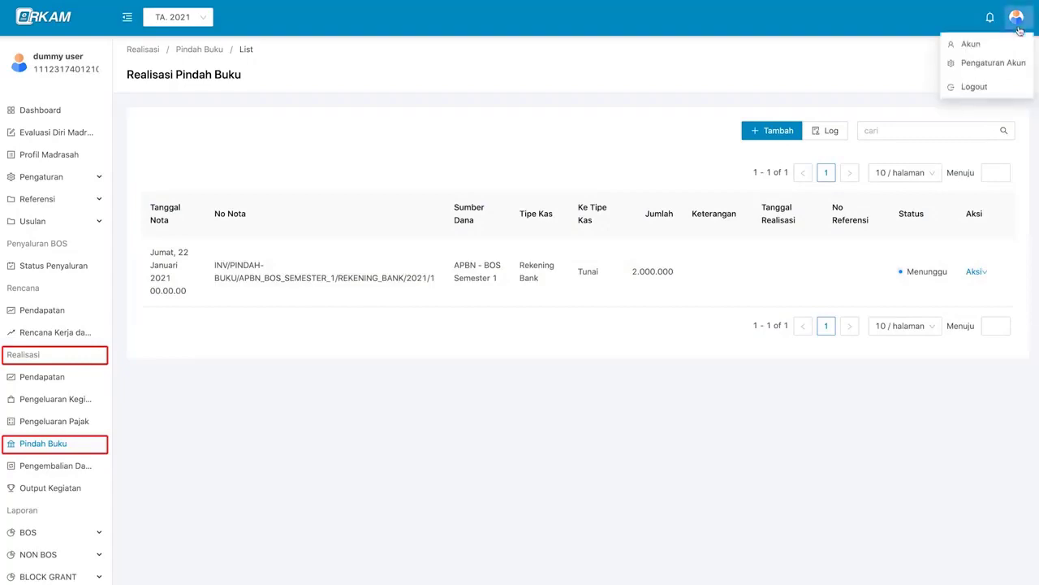
left_click(1007, 91)
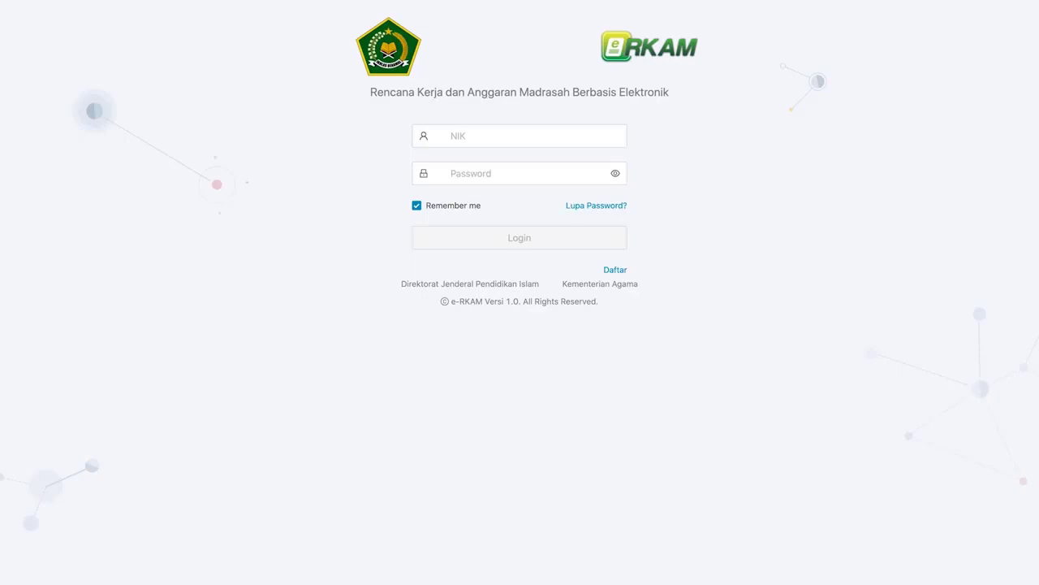
left_click(565, 131)
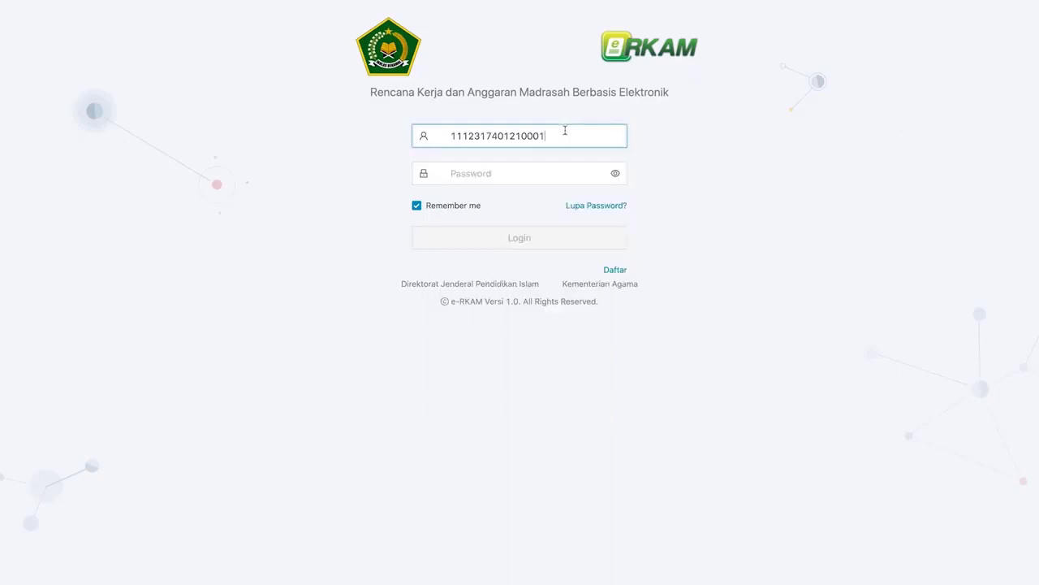
left_click(566, 164)
key("super+v")
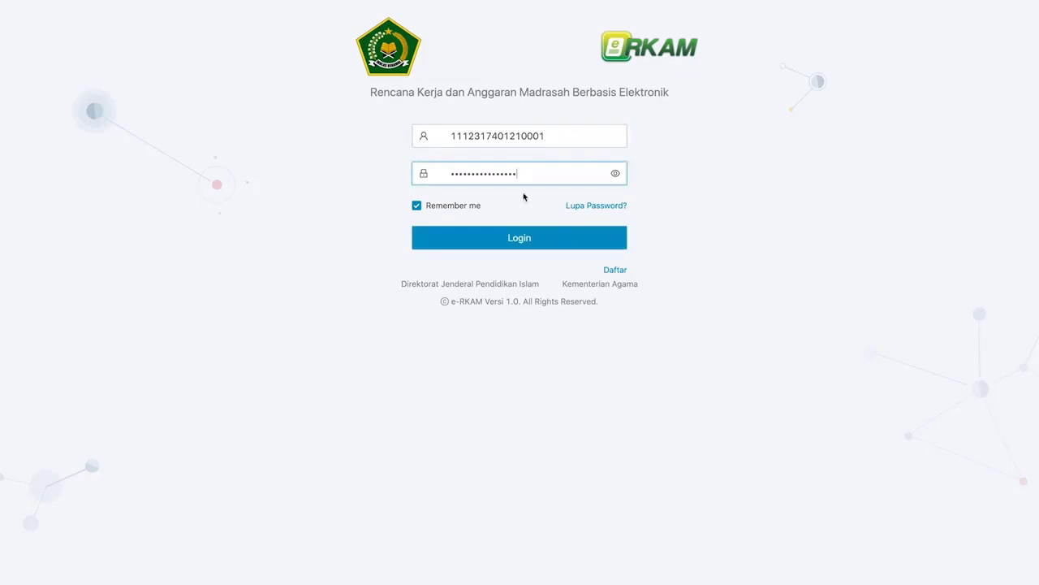
left_click(524, 239)
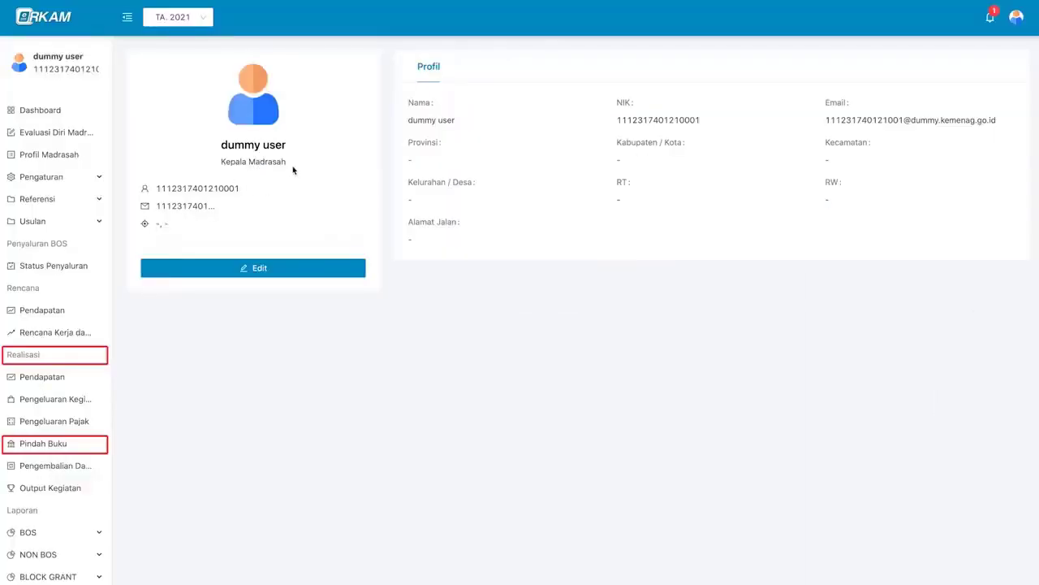
- Follow the Approval notification to the Pindah Buku note awaiting approval
left_click(989, 18)
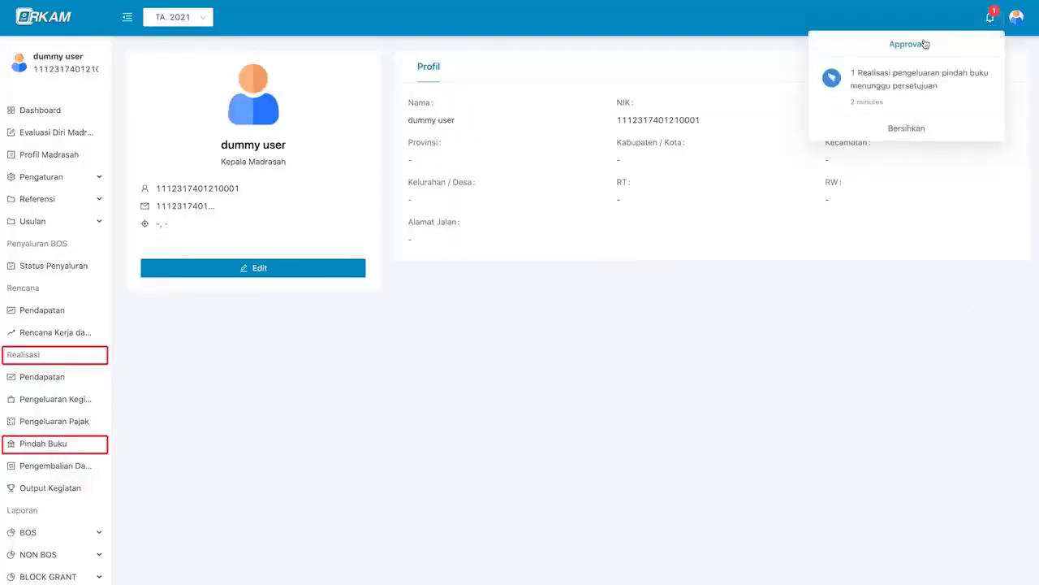
left_click(967, 100)
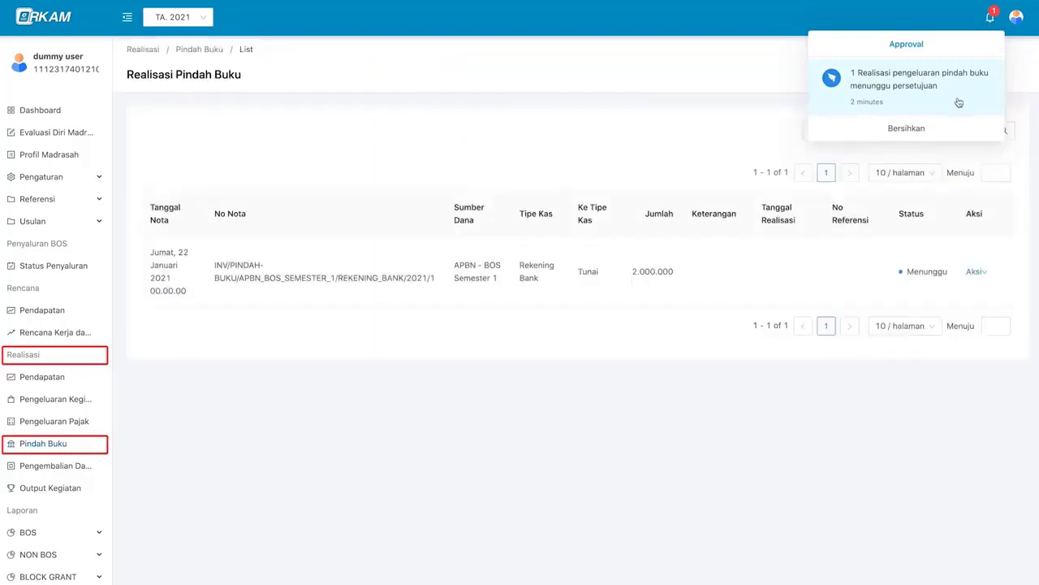
left_click(548, 268)
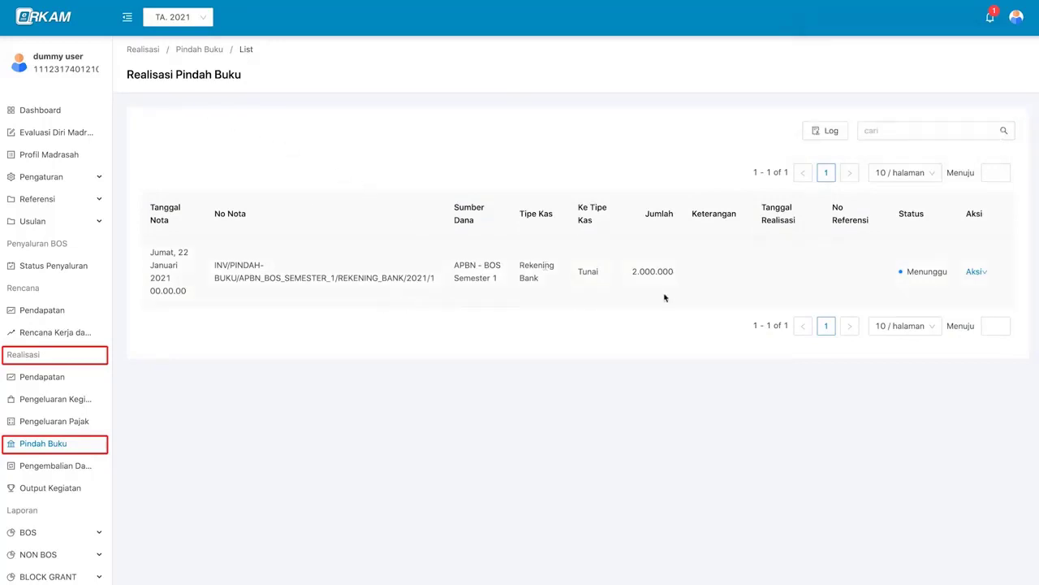
left_click(974, 272)
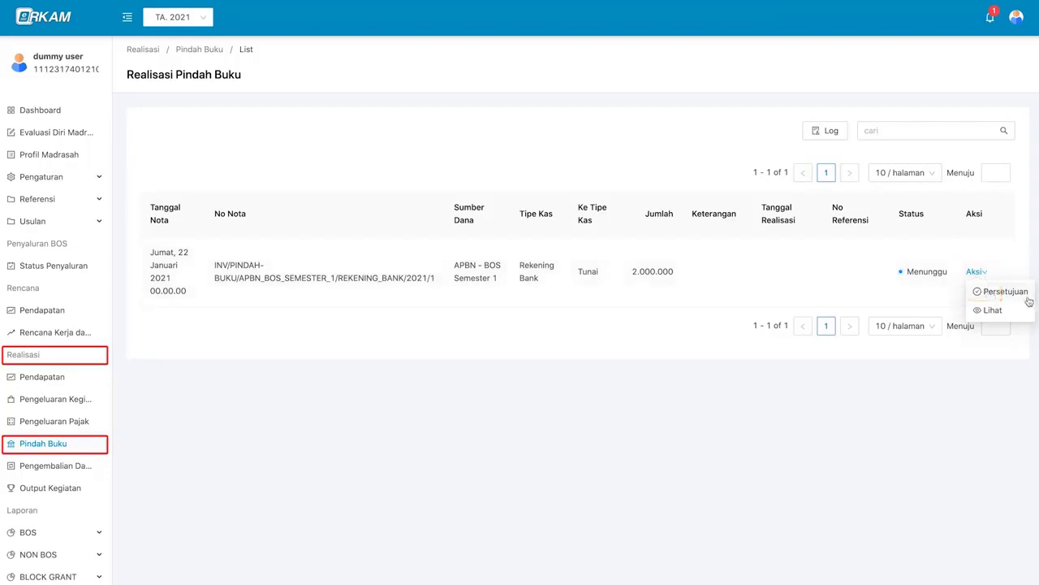
- Approve the 2.000.000 Pindah Buku note through Persetujuan, choosing Disetujui
left_click(1002, 290)
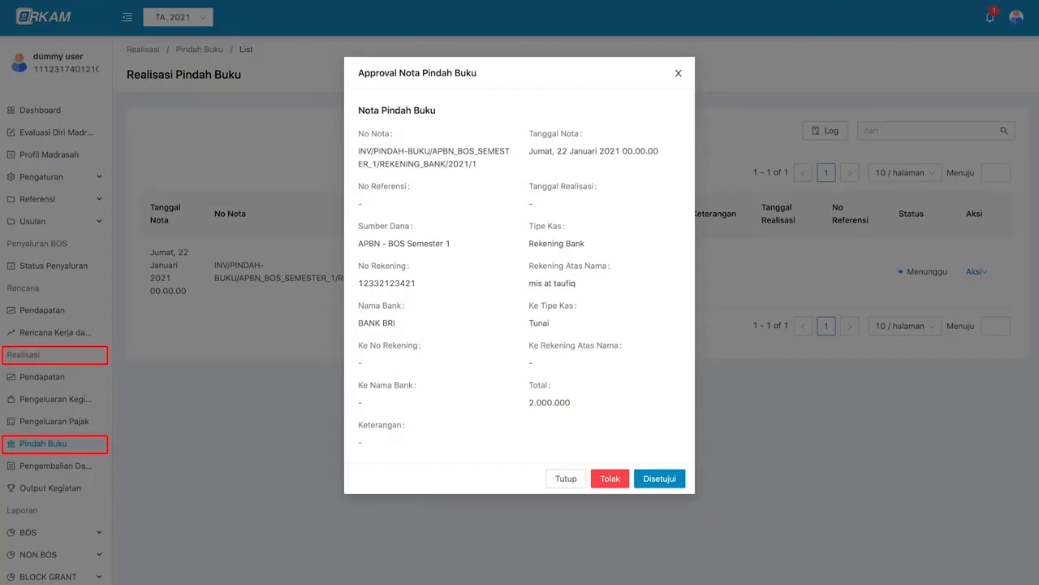
left_click(656, 479)
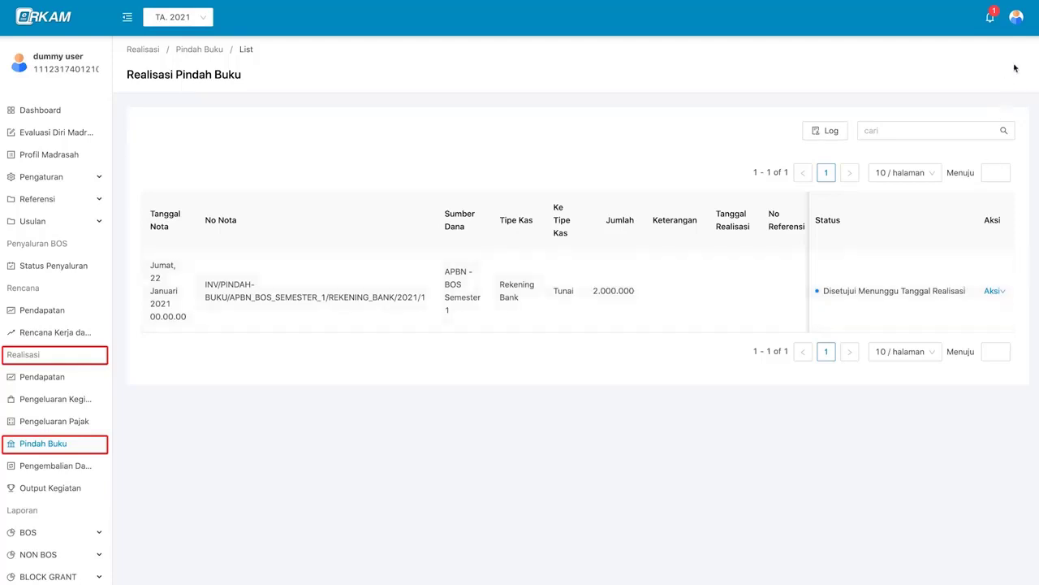
- Log out of the Kepala Madrasah account and sign in as the Bendahara
left_click(1020, 31)
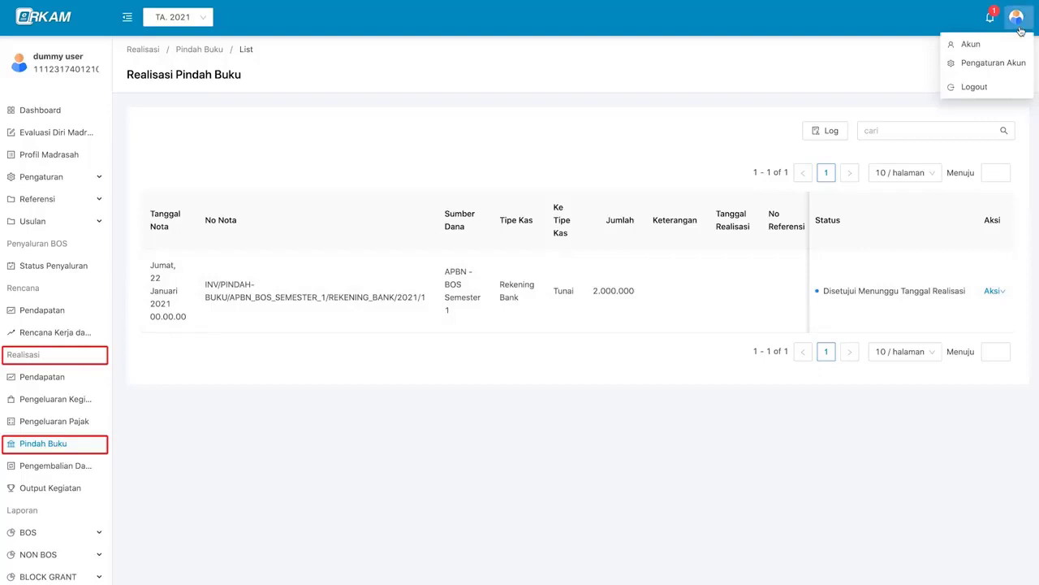
left_click(1014, 95)
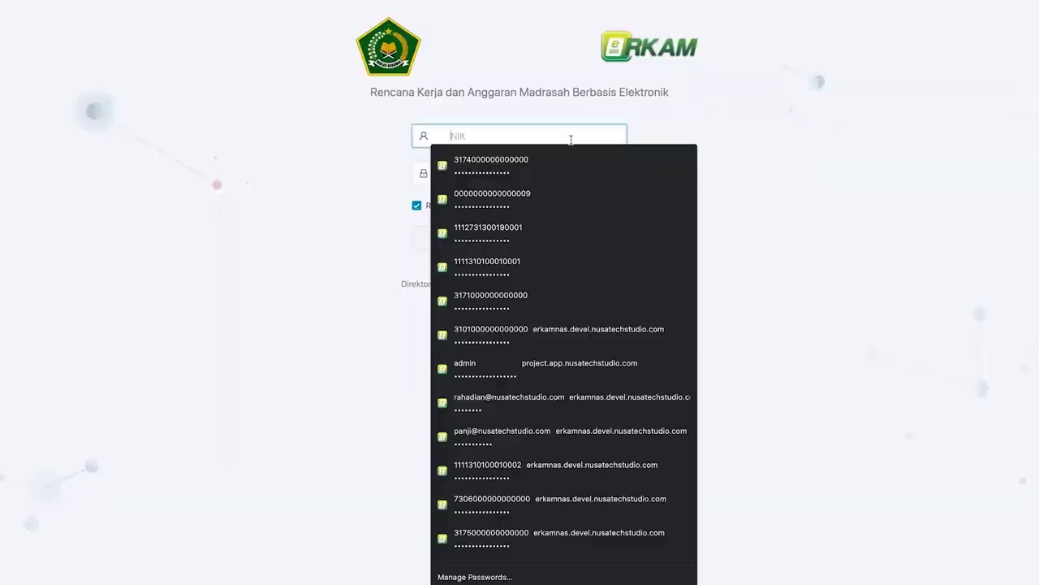
left_click(571, 139)
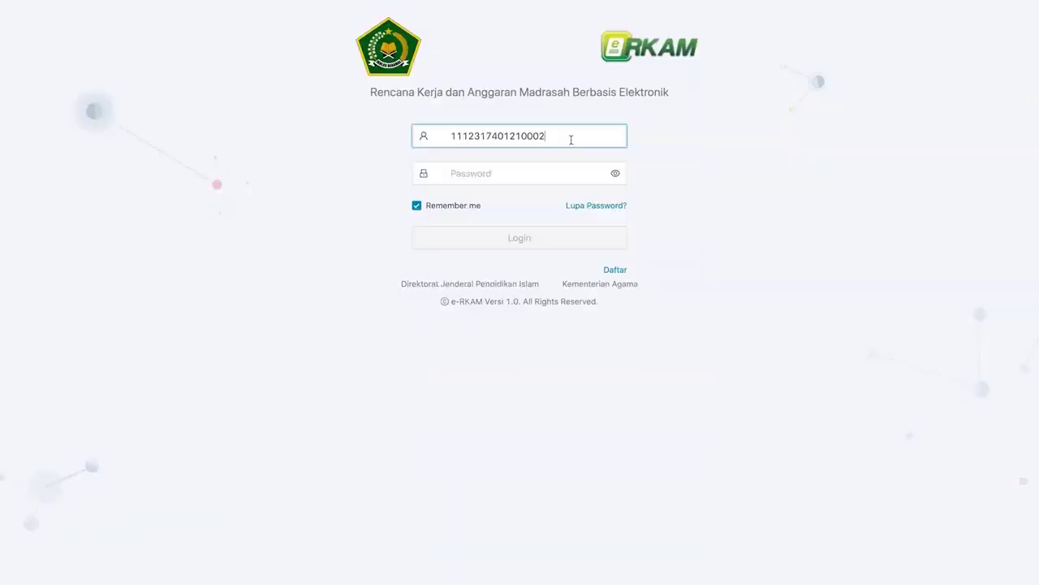
left_click(555, 237)
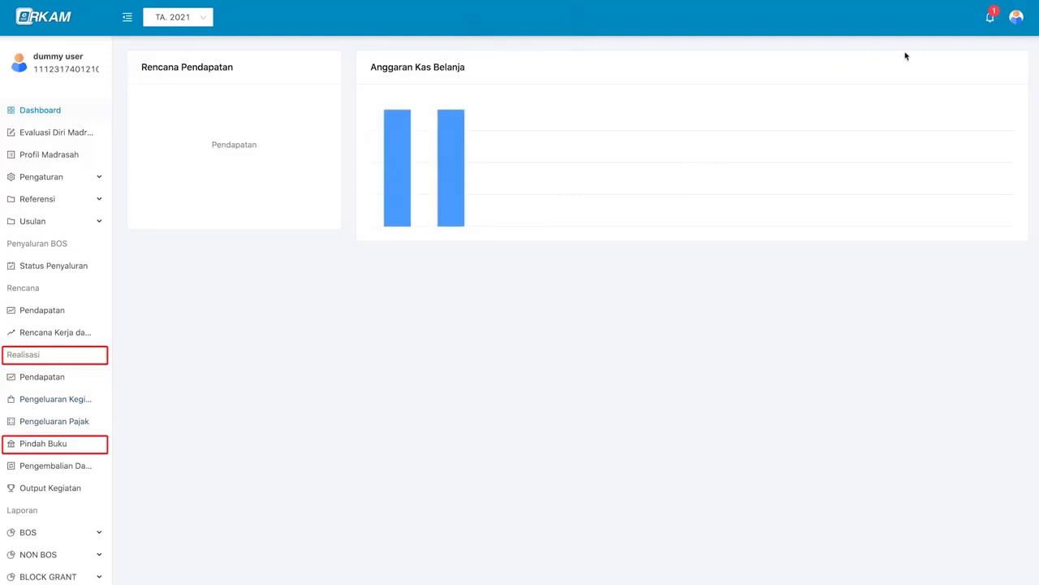
- Check the account profile, then follow the notification to the approved Pindah Buku note
left_click(985, 20)
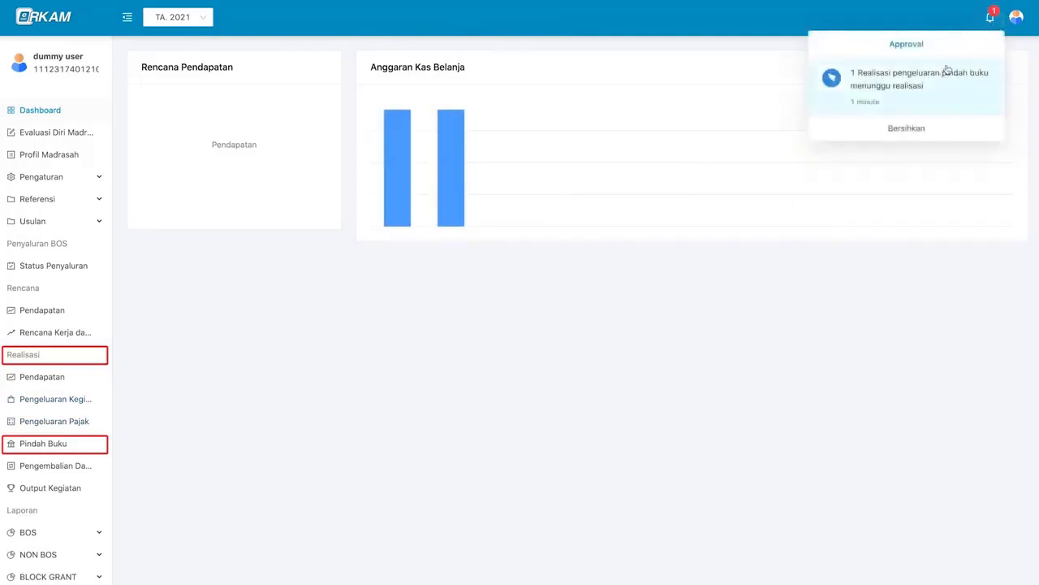
left_click(1017, 25)
left_click(1004, 42)
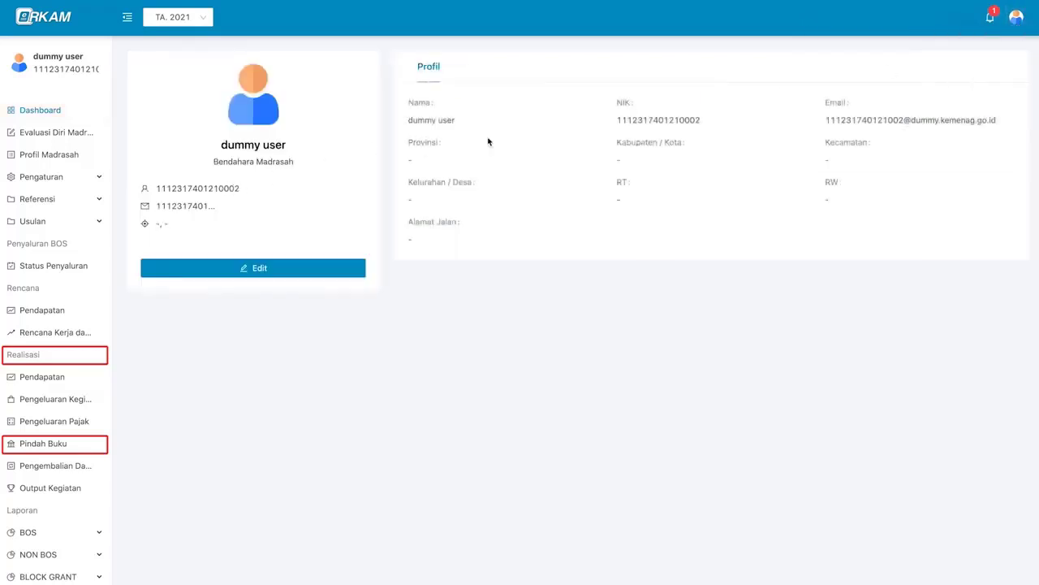
left_click(989, 17)
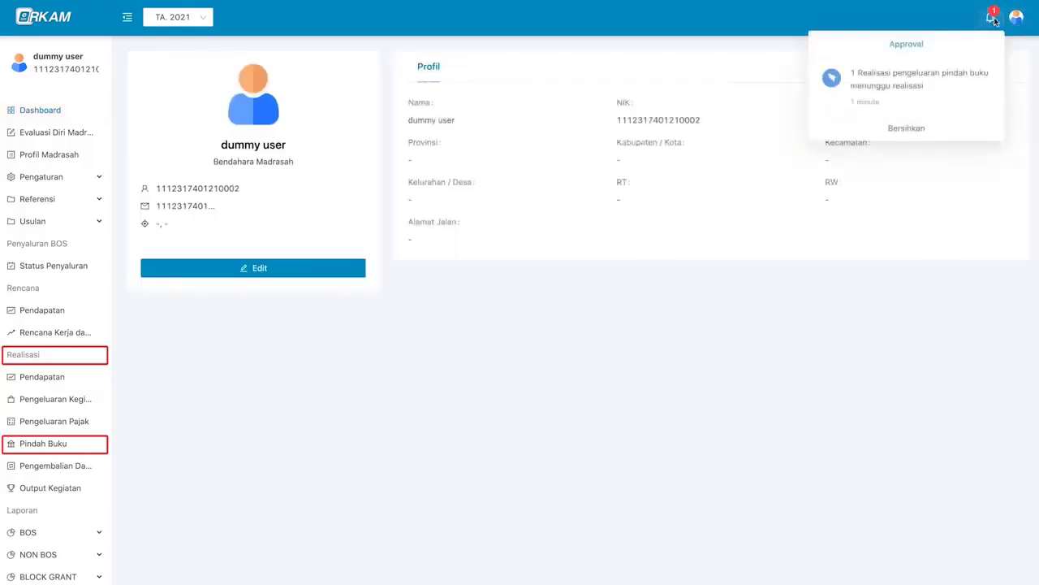
left_click(950, 98)
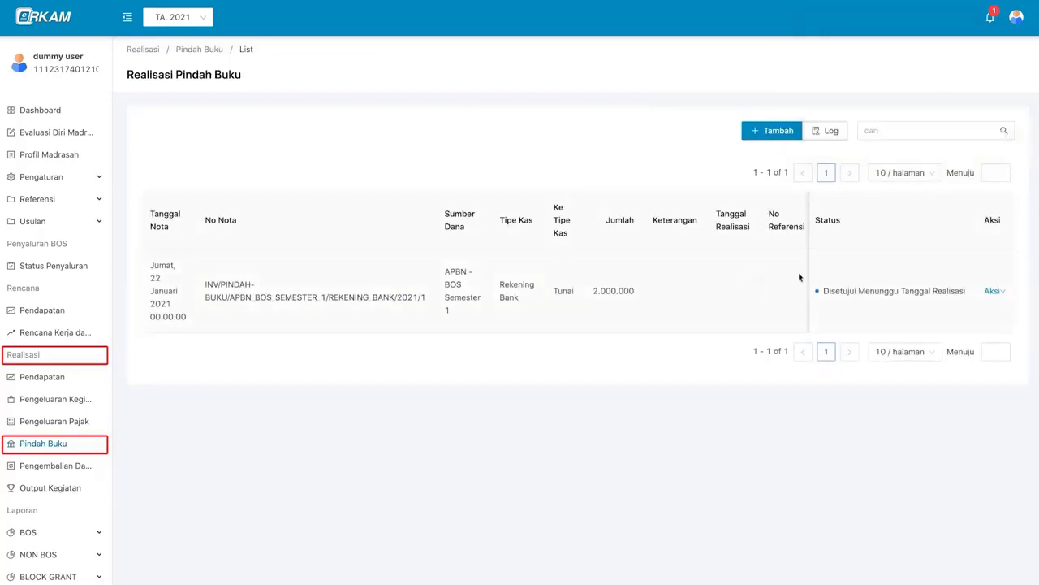
- Set the note's realisation date to 23 January 2021 with reference number 567 and save
left_click(994, 291)
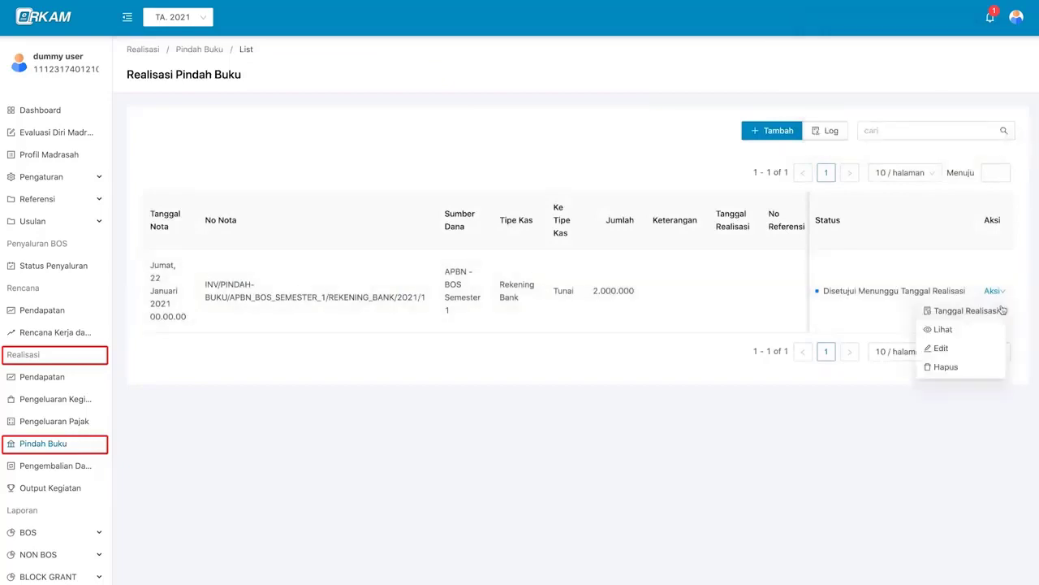
left_click(966, 311)
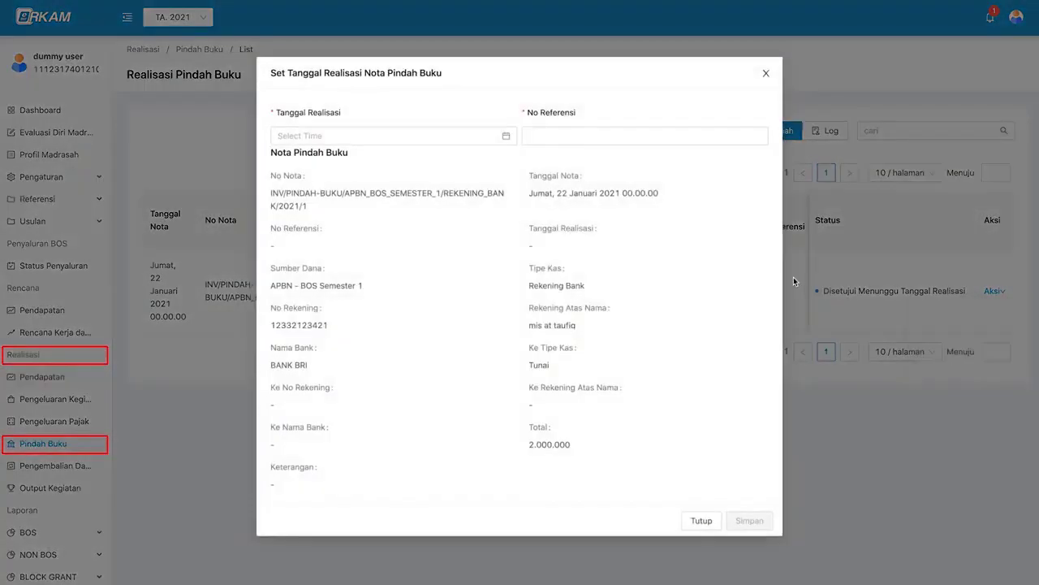
left_click(430, 136)
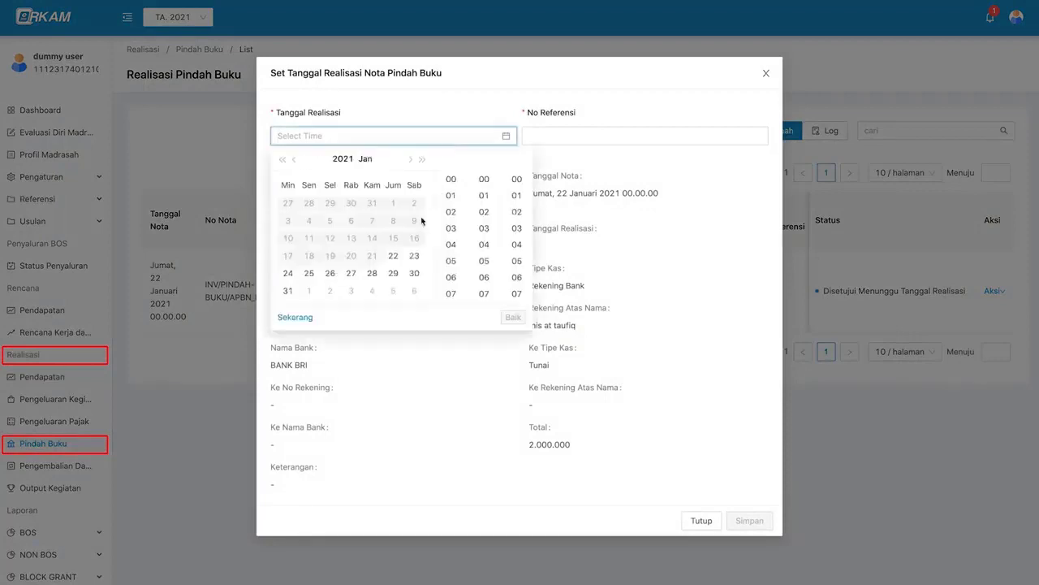
left_click(415, 257)
left_click(512, 316)
left_click(560, 138)
type("567")
left_click(749, 521)
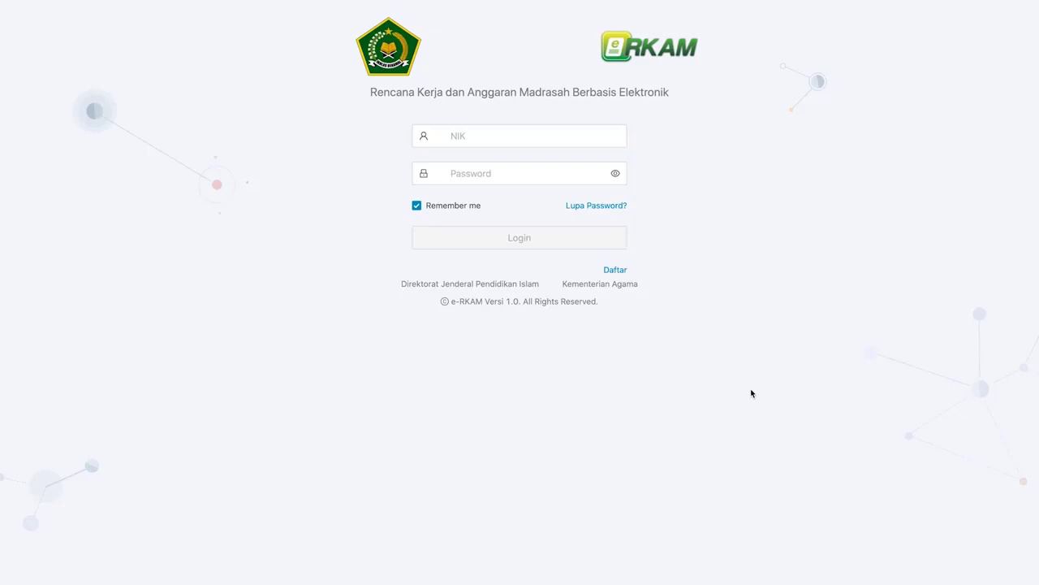
- Sign in with the Bendahara's saved login and open the Realisasi Pengembalian Dana list
left_click(590, 137)
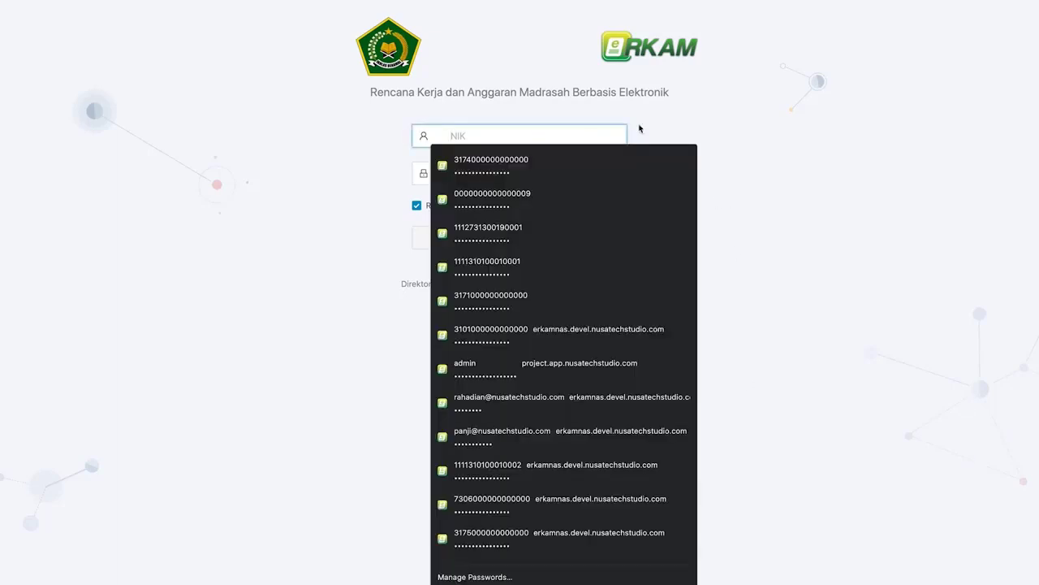
key("super+v")
key("Tab")
key("super+v")
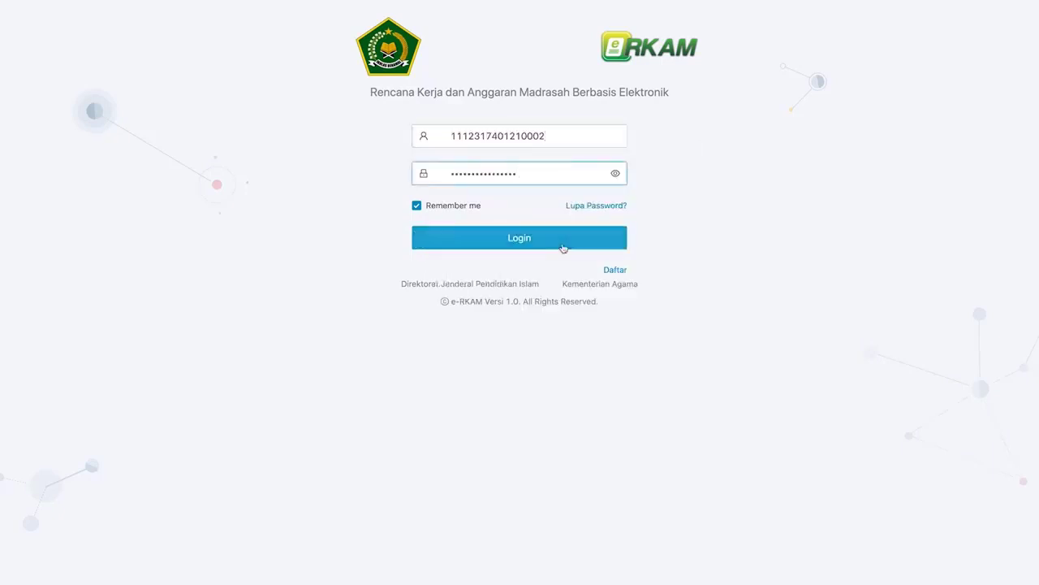
left_click(599, 246)
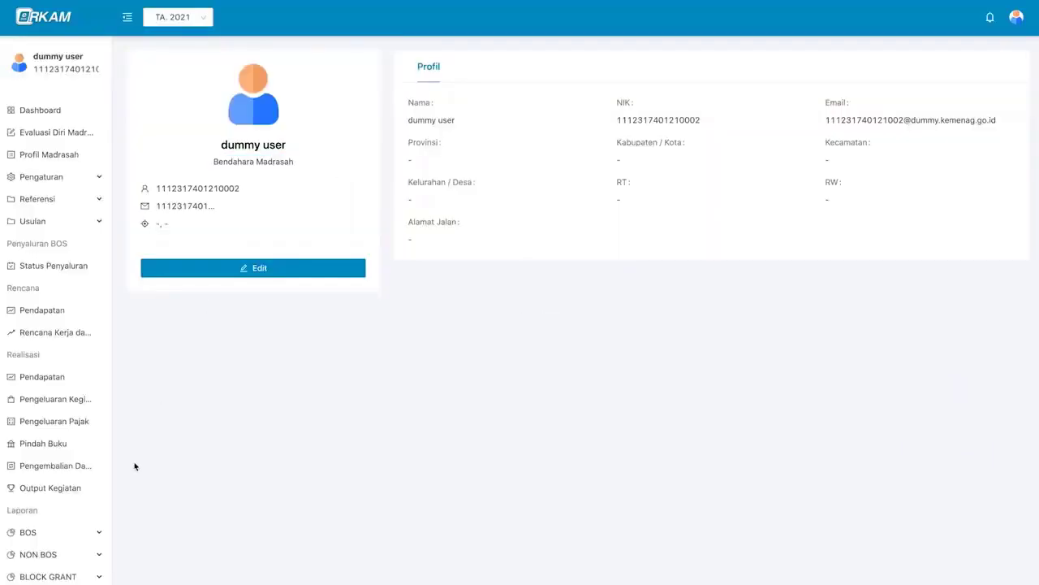
left_click(92, 470)
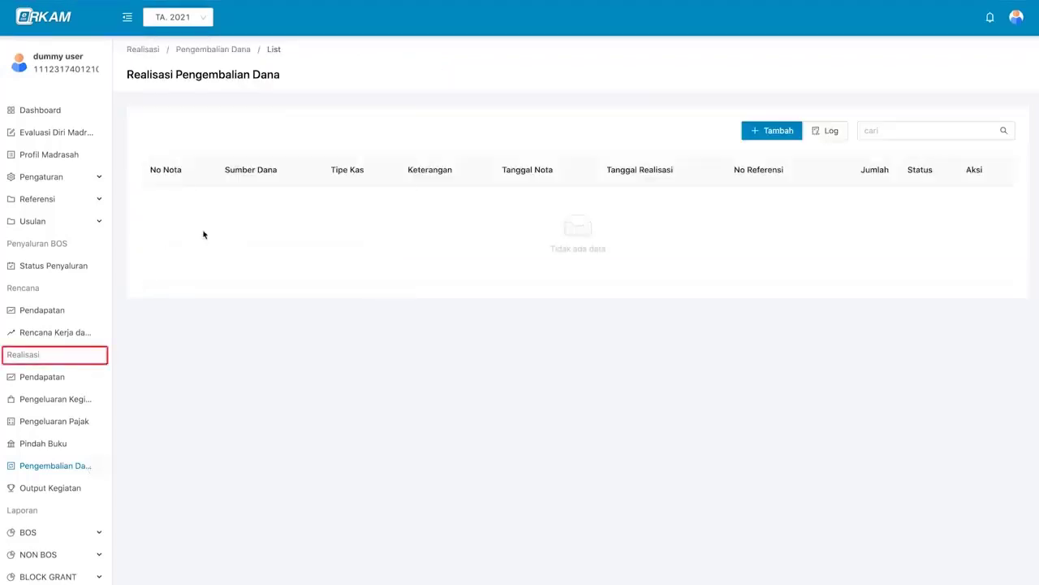
- Start a Pengembalian Dana note from APBN - BOS Semester 1, Rekening Bank, BANK BRI account
left_click(795, 132)
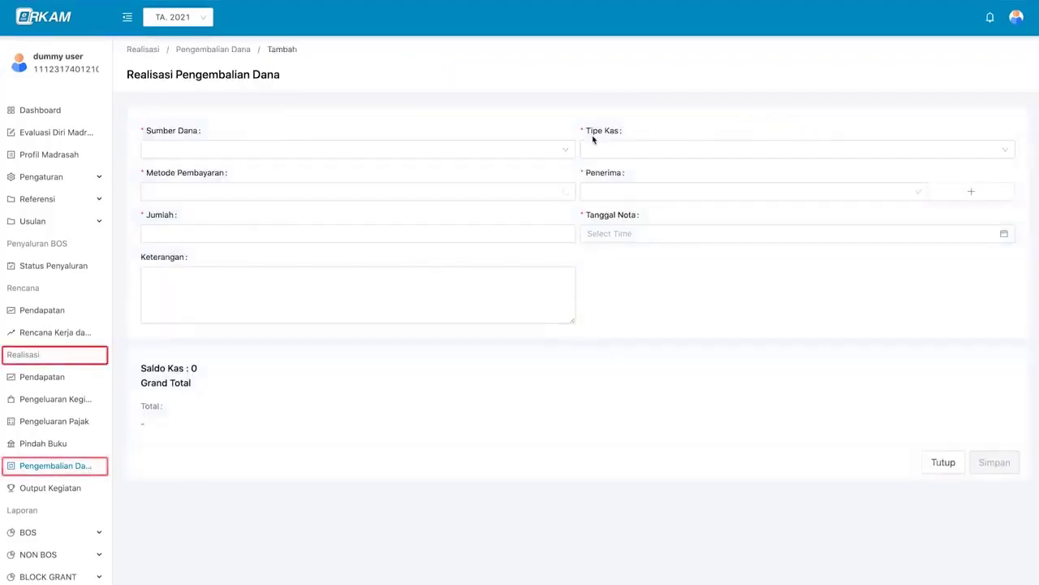
left_click(510, 152)
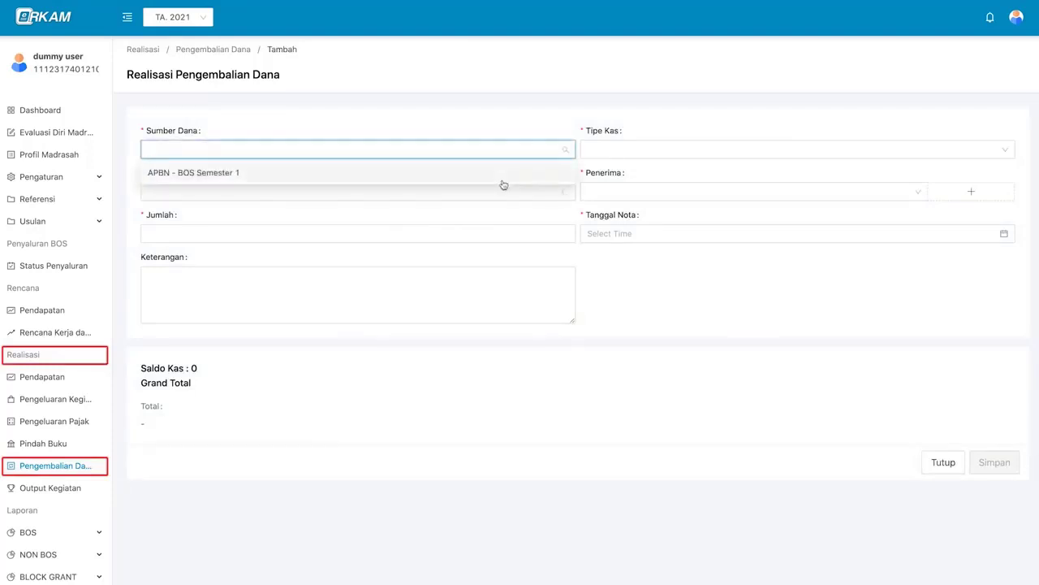
left_click(502, 177)
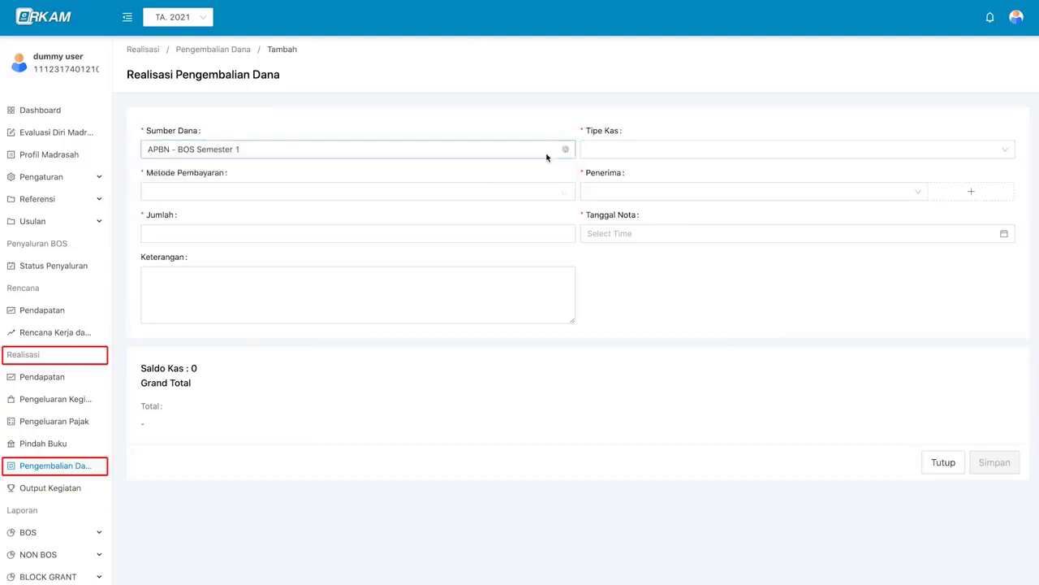
left_click(633, 152)
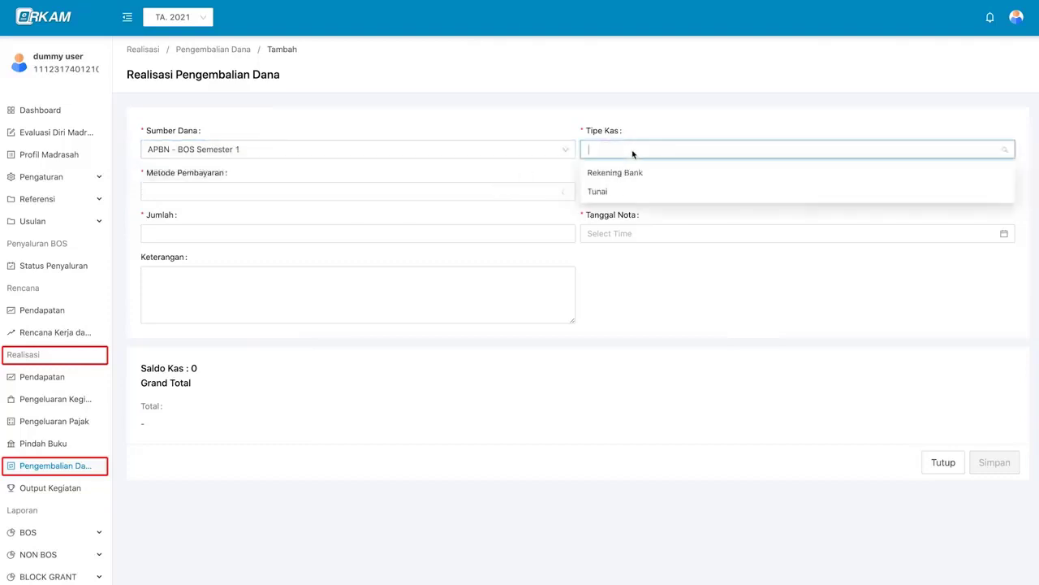
left_click(669, 176)
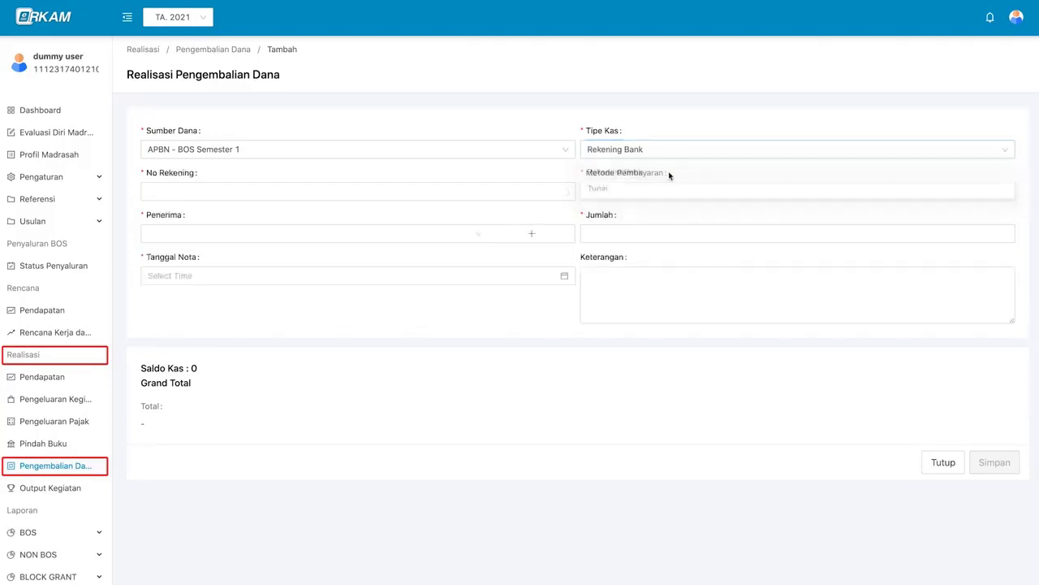
left_click(484, 190)
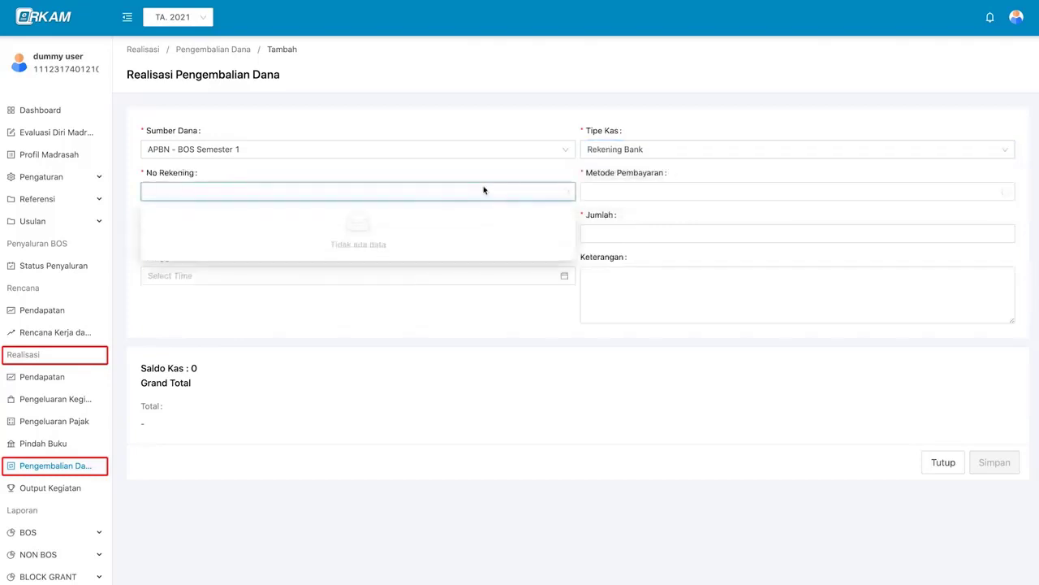
left_click(484, 190)
left_click(484, 190)
left_click(510, 189)
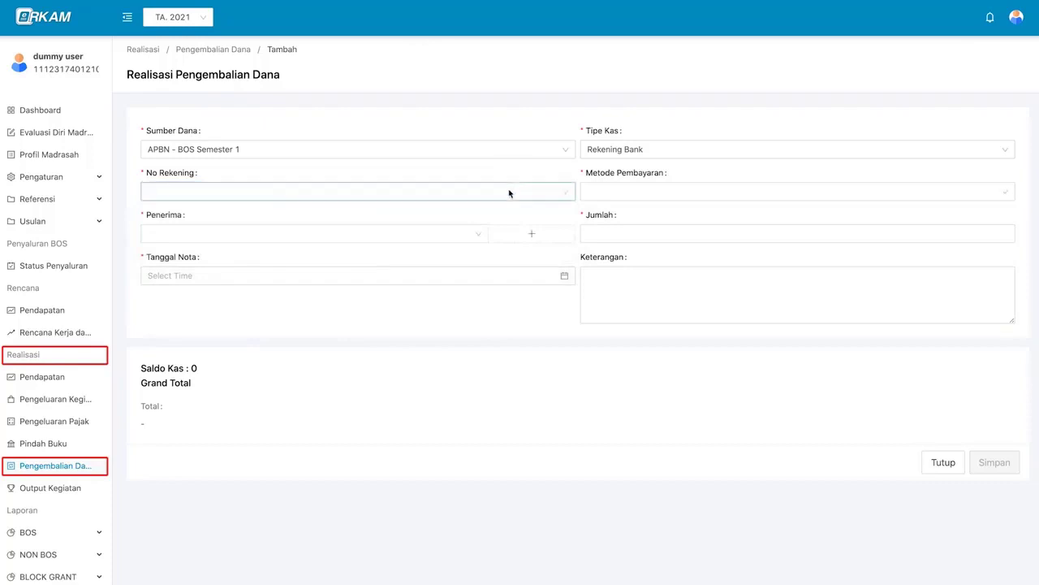
left_click(509, 194)
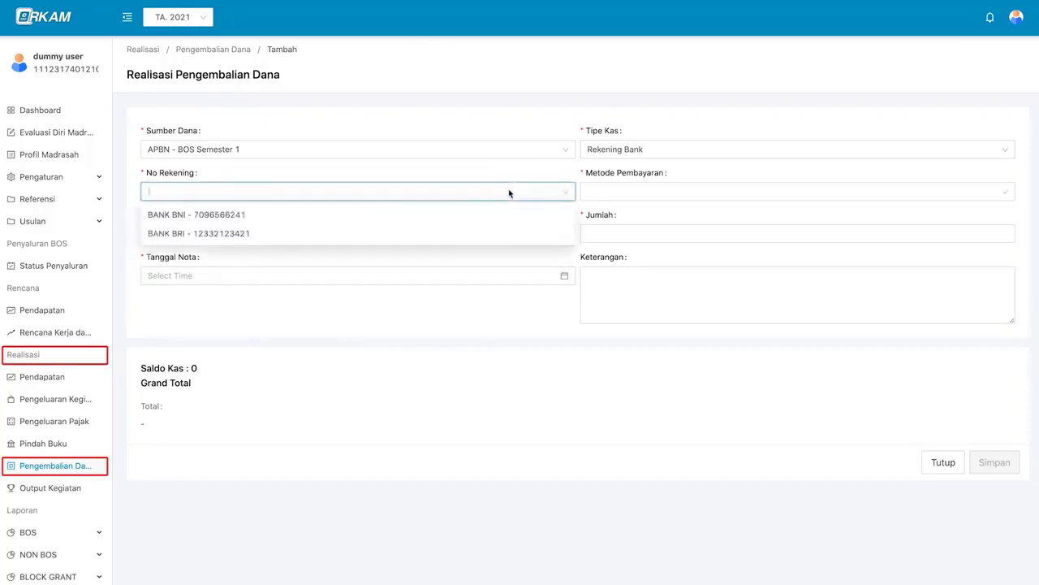
left_click(501, 233)
- Set the payment method to Transfer and begin adding a new recipient
left_click(619, 193)
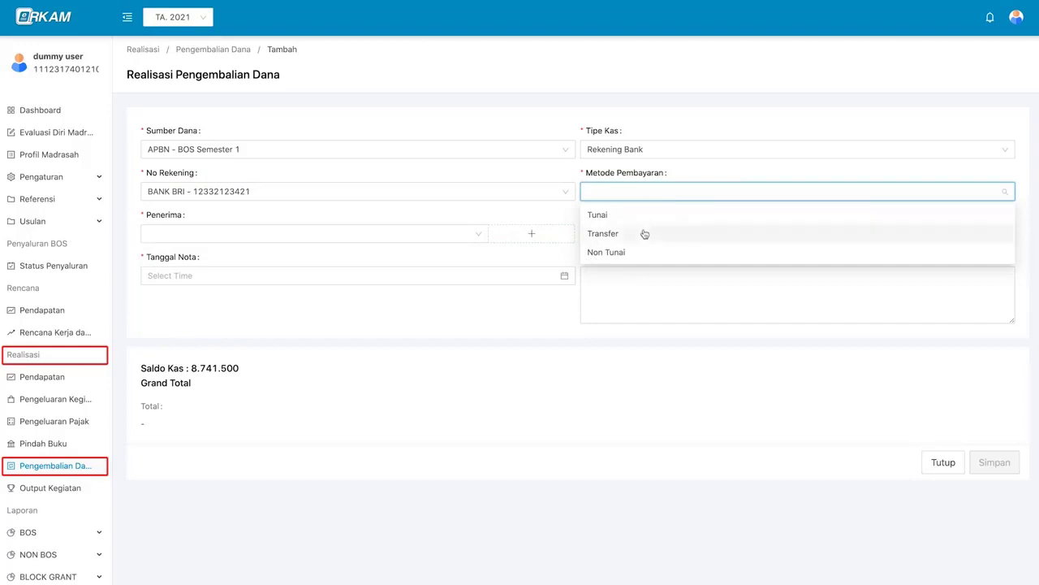
left_click(644, 234)
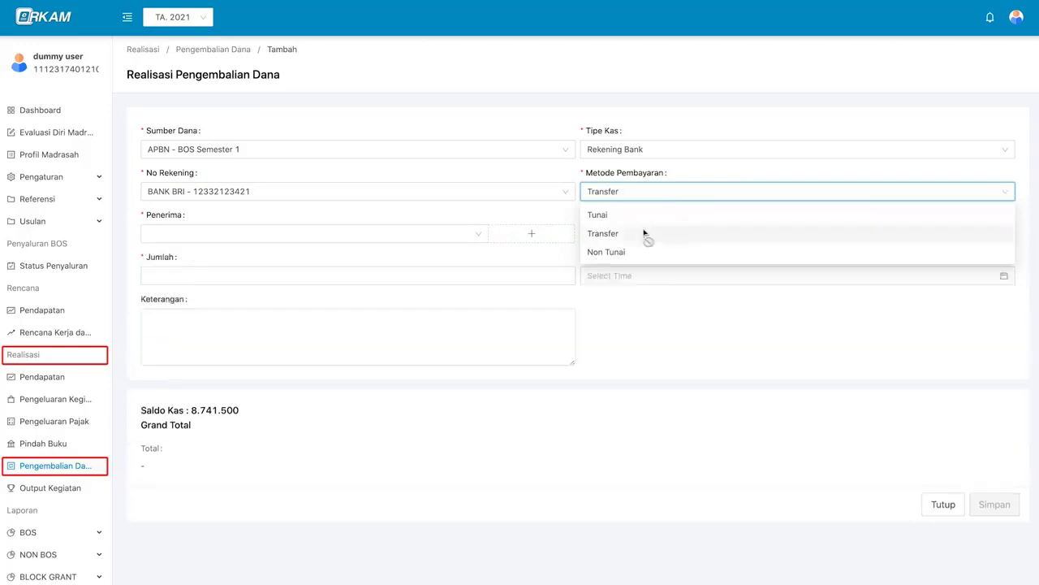
left_click(457, 234)
left_click(557, 237)
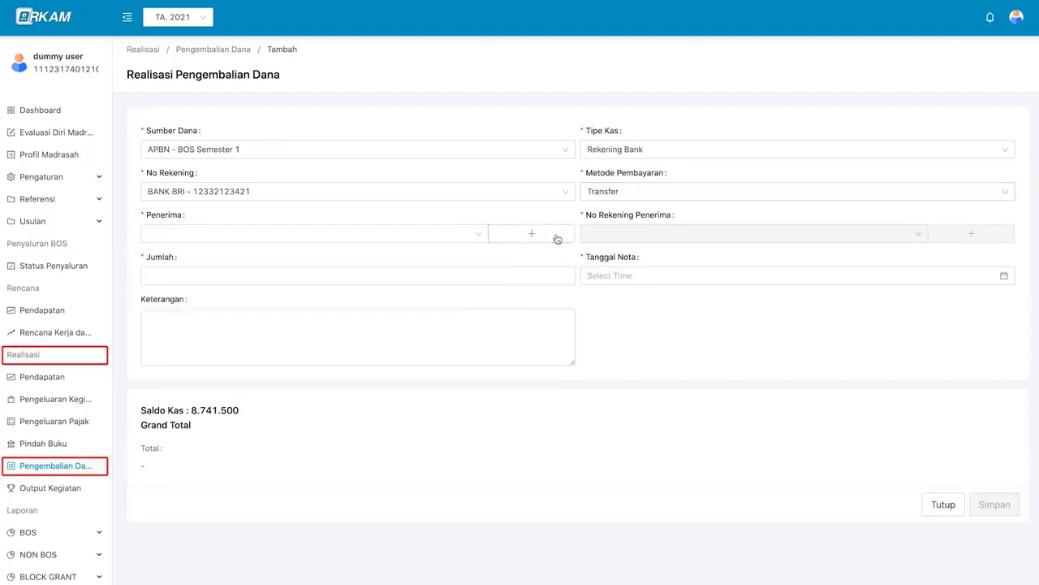
left_click(557, 238)
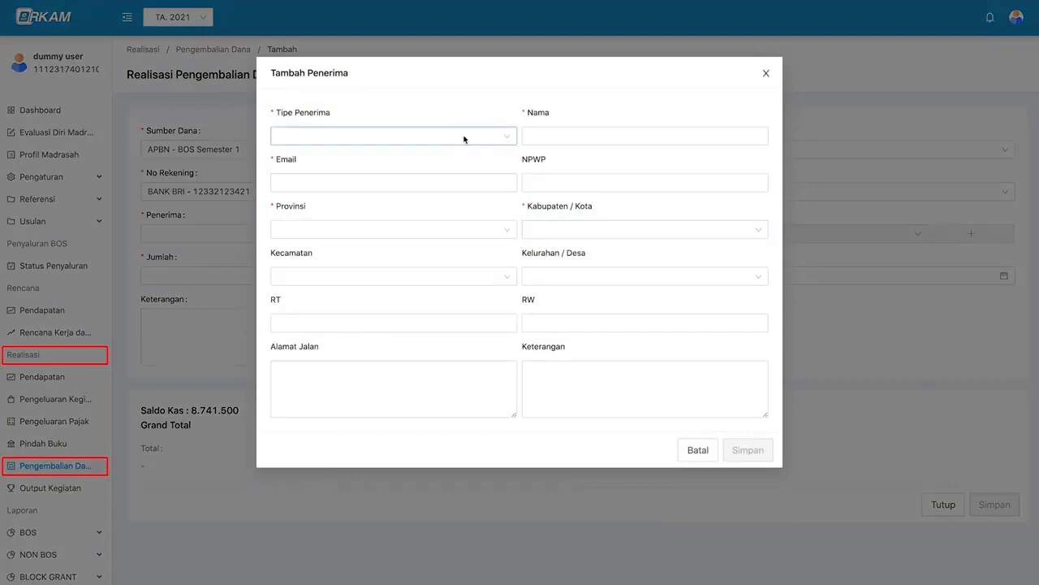
- Save Institusi recipient 'kas negara' with province DKI Jakarta
left_click(466, 140)
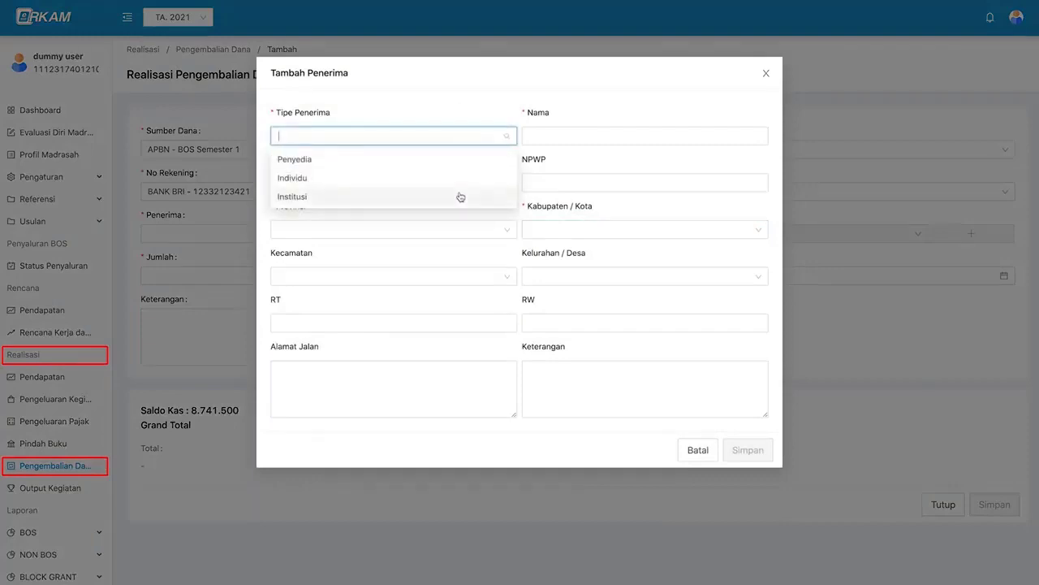
left_click(422, 196)
left_click(550, 133)
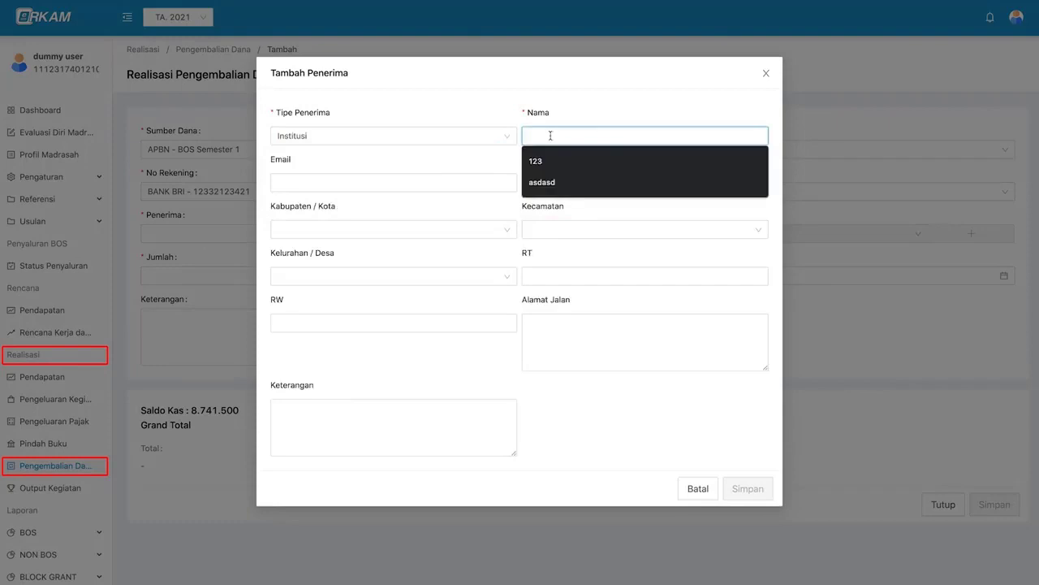
type("kas negara")
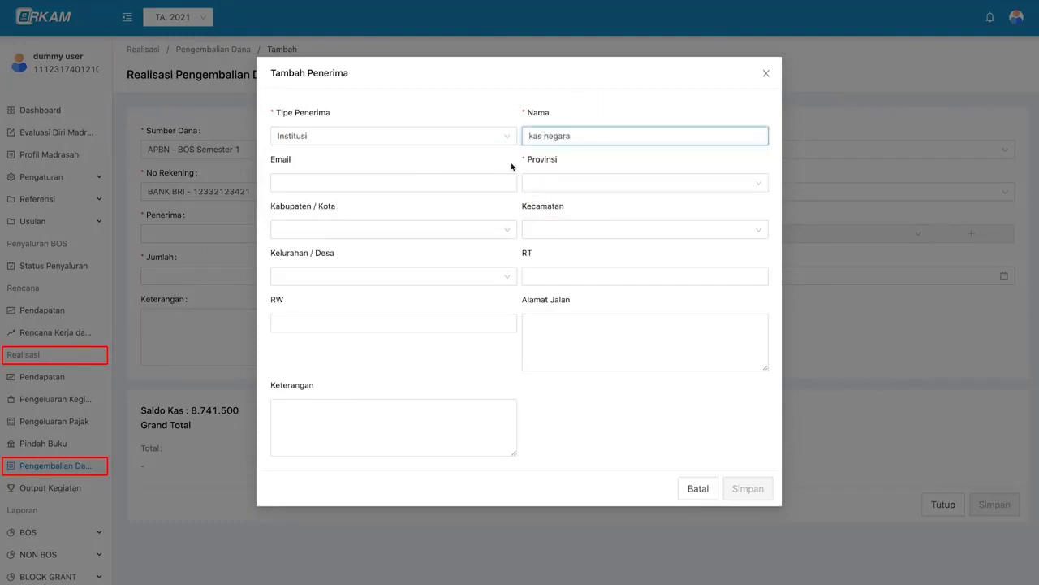
left_click(541, 181)
scroll(541, 290, "down", 2)
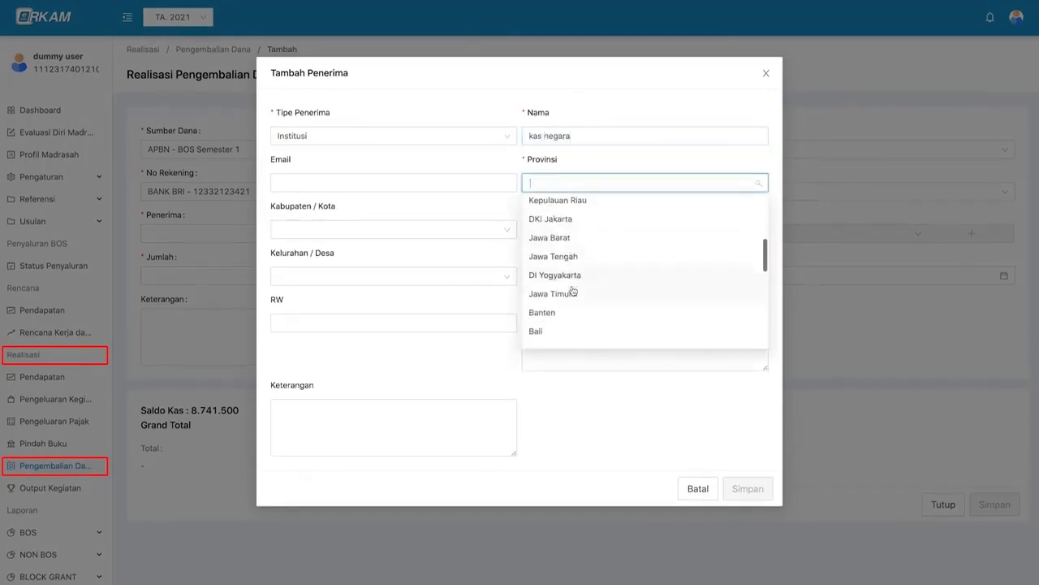
left_click(542, 227)
left_click(743, 489)
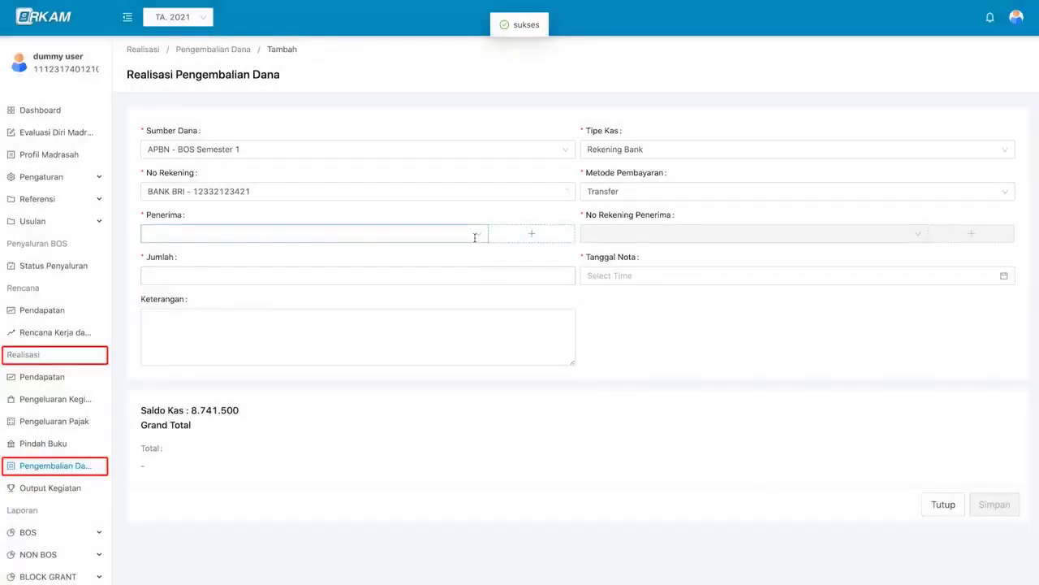
left_click(476, 235)
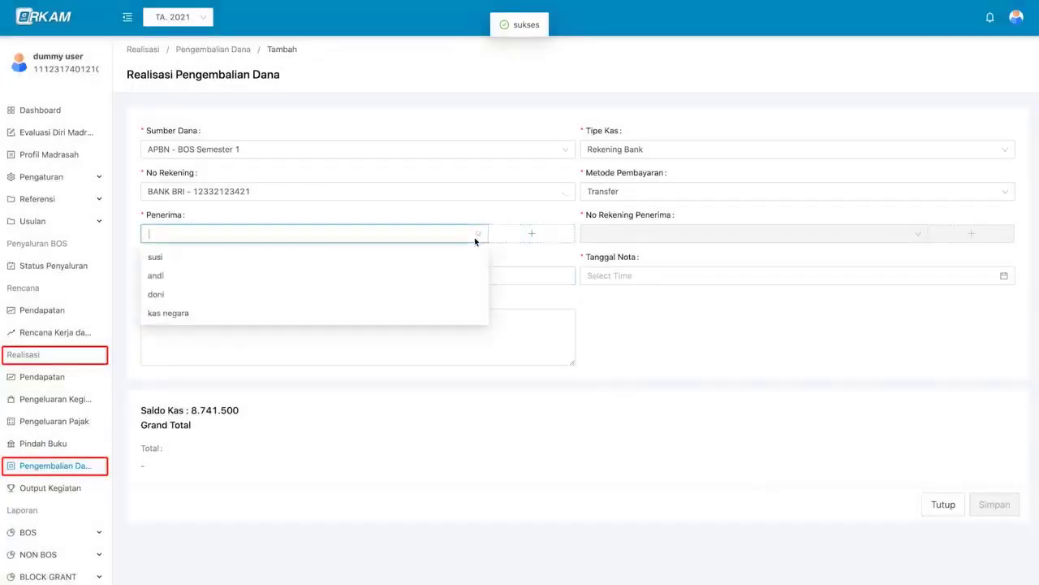
- Choose kas negara as recipient, adding and selecting its BANK BRI account number
left_click(465, 320)
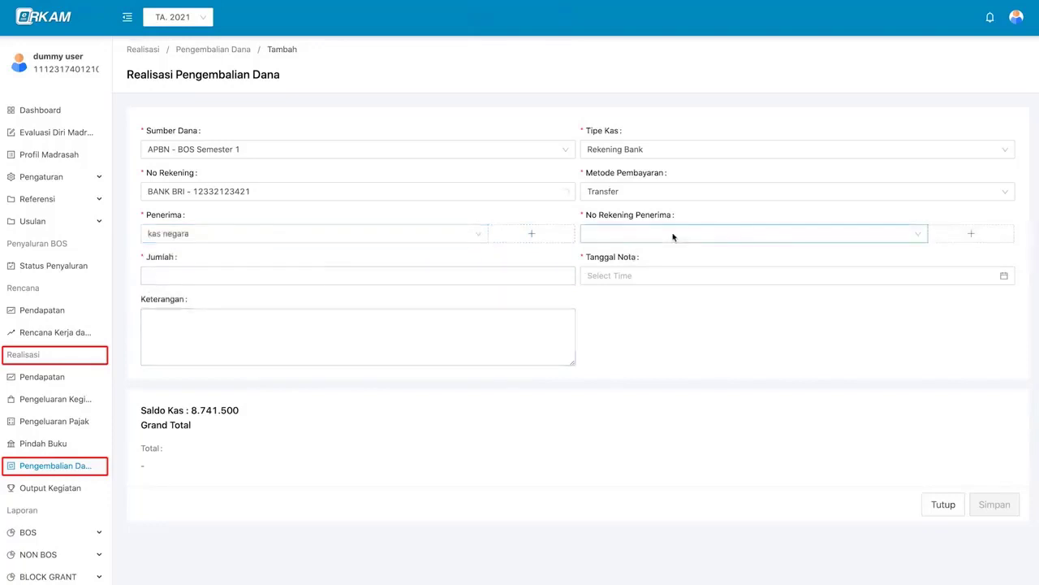
left_click(673, 236)
left_click(959, 241)
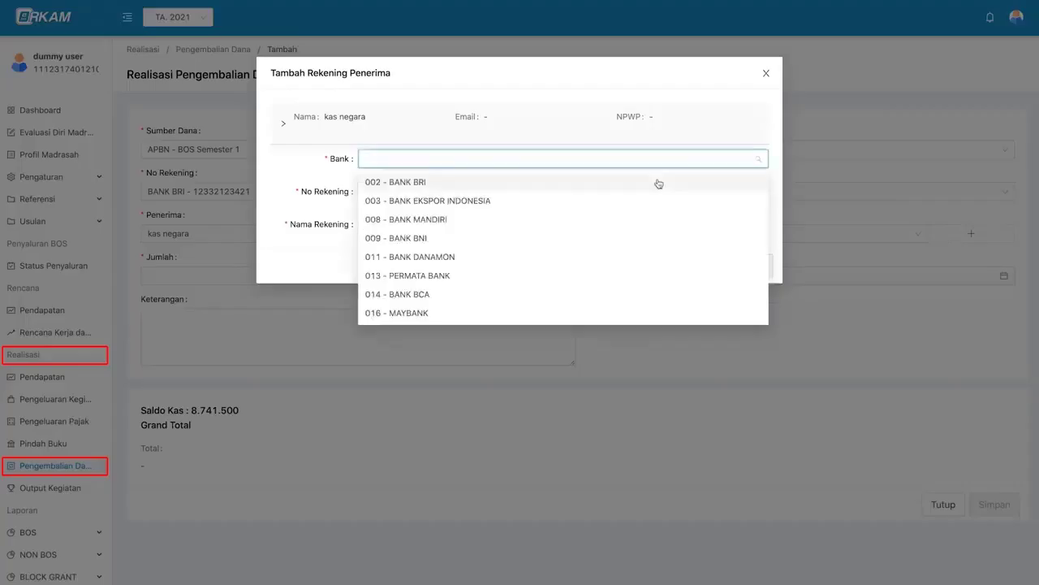
left_click(654, 181)
left_click(382, 190)
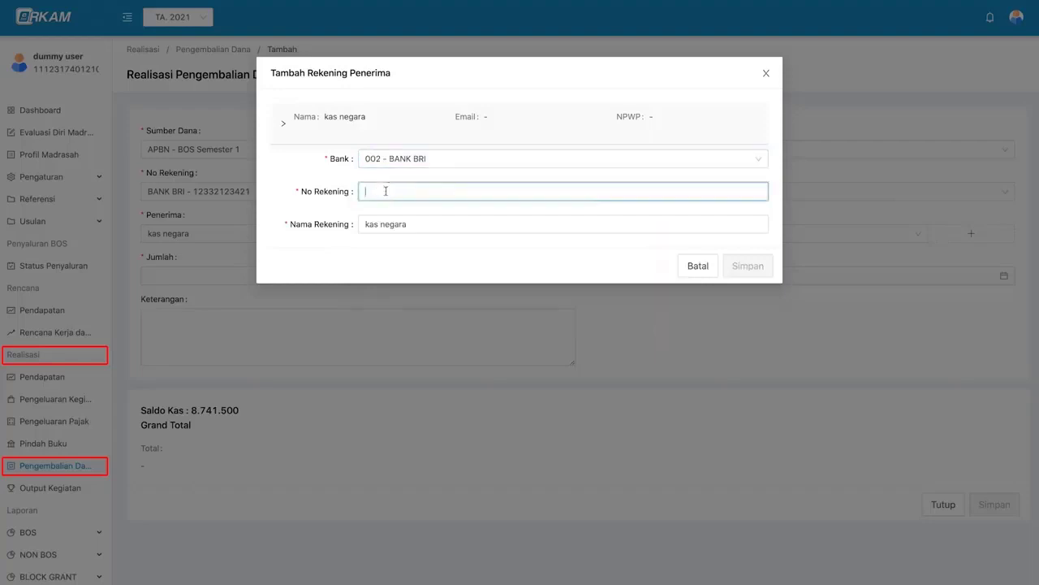
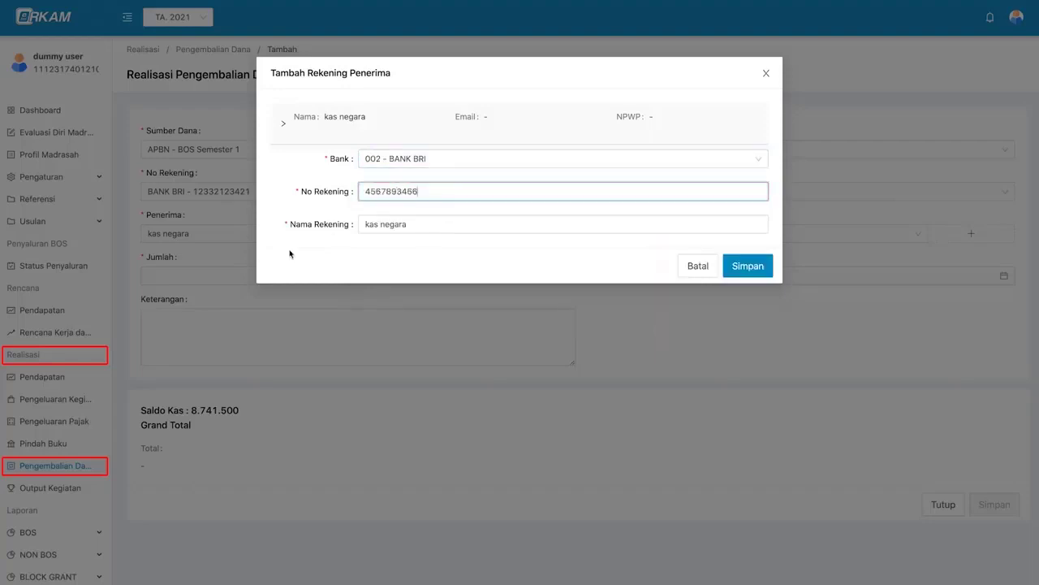
left_click(763, 264)
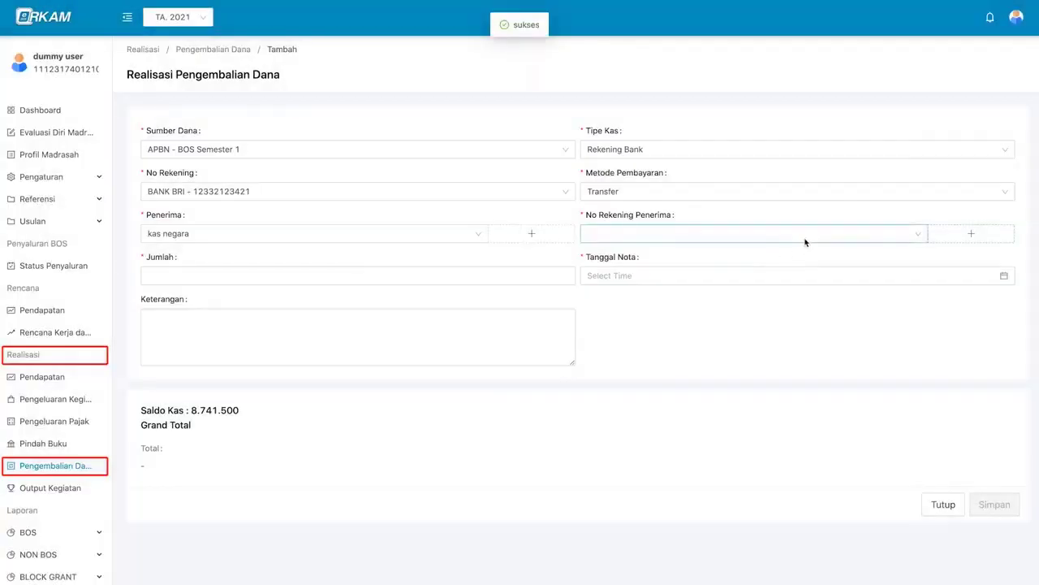
left_click(797, 238)
left_click(731, 257)
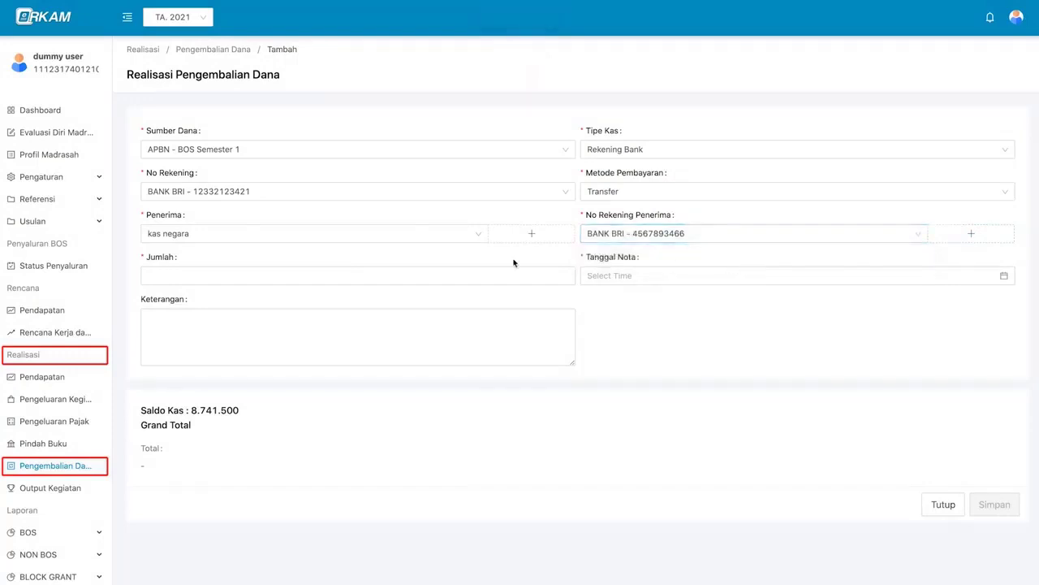
- Enter amount 1000000, date the note 16 December 2021, and save it
left_click(417, 279)
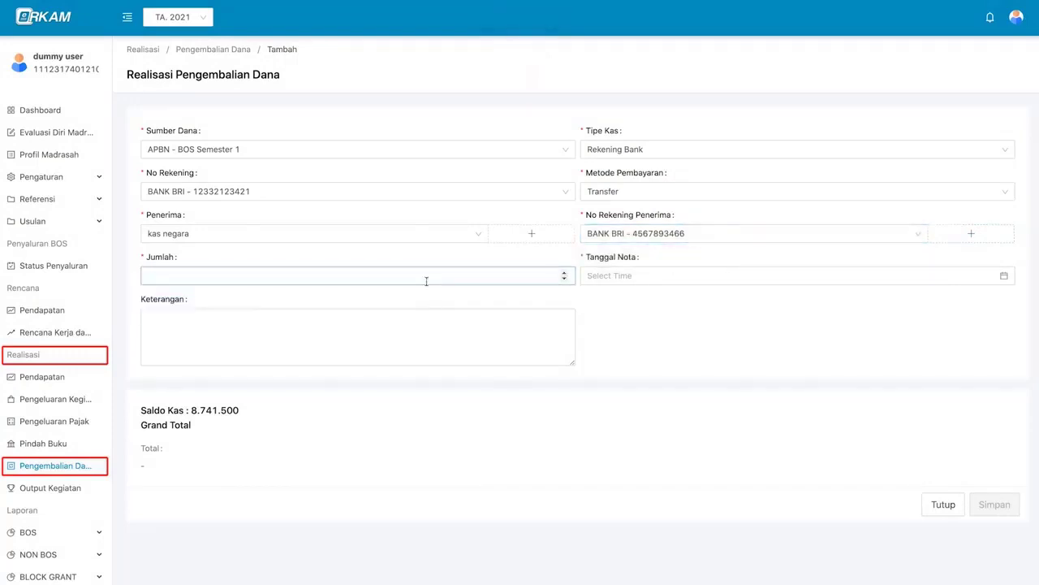
type("1000000")
left_click(690, 276)
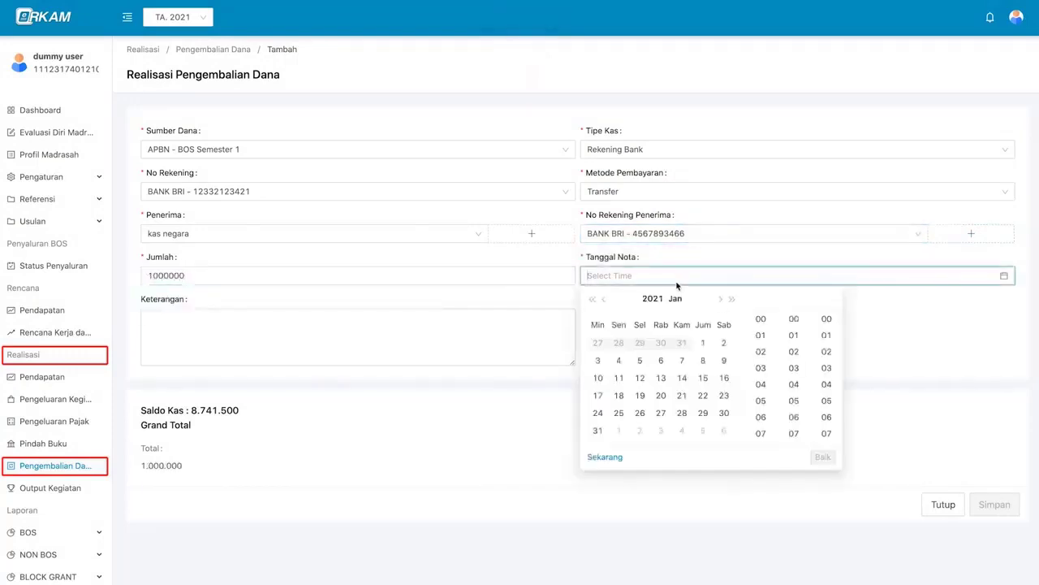
left_click(719, 299)
left_click(684, 378)
left_click(823, 457)
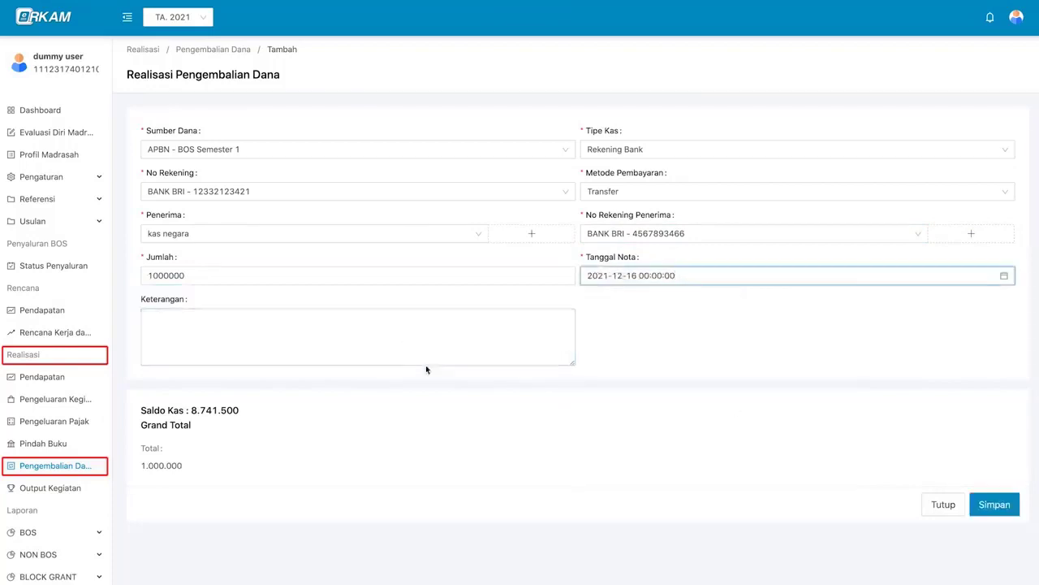
left_click(427, 362)
left_click(928, 439)
left_click(1015, 512)
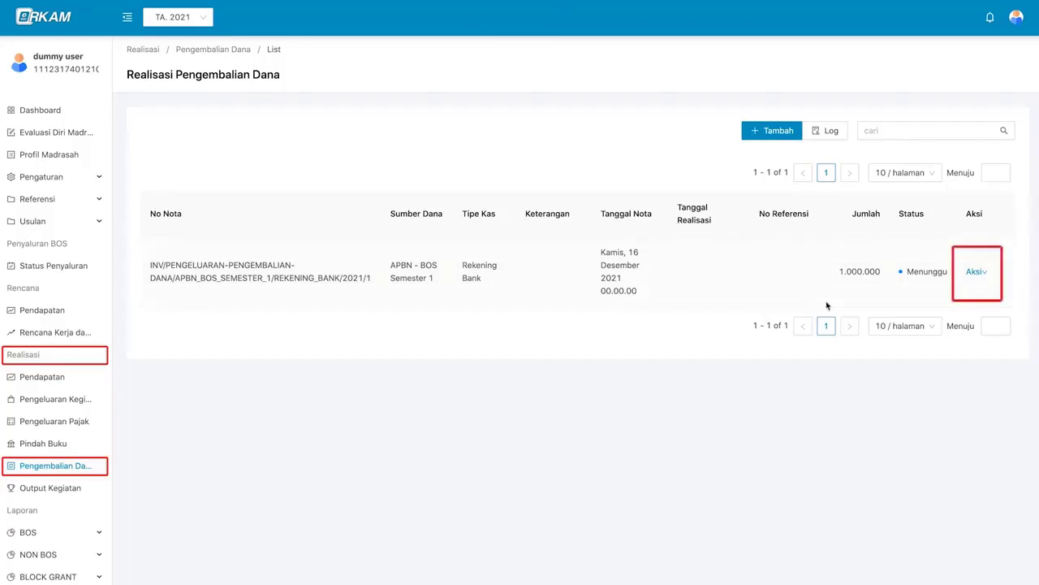
- Sign out of the current ERKAM account from the avatar menu at the top right
left_click(975, 274)
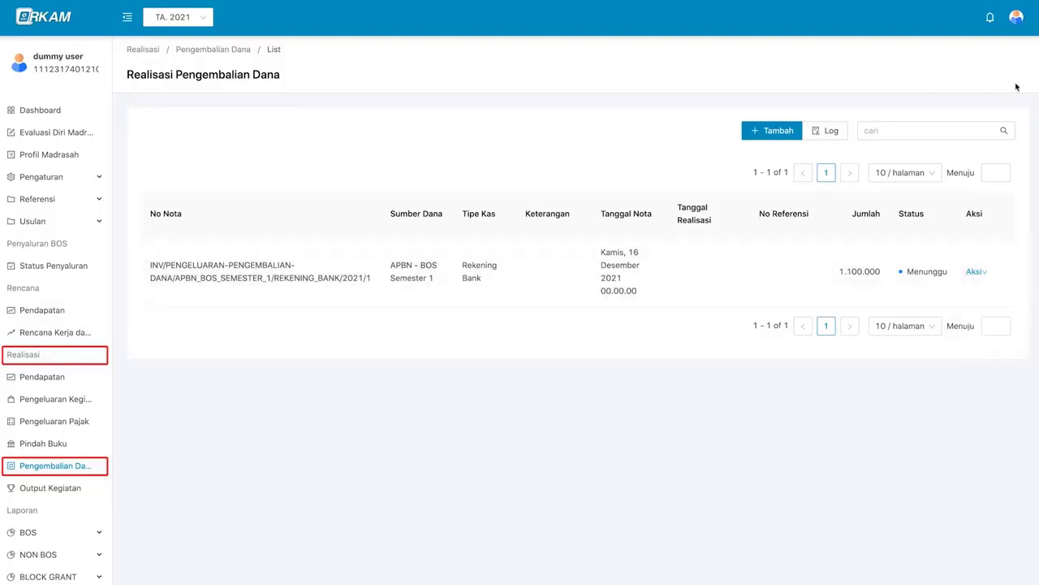
mouse_move(1016, 17)
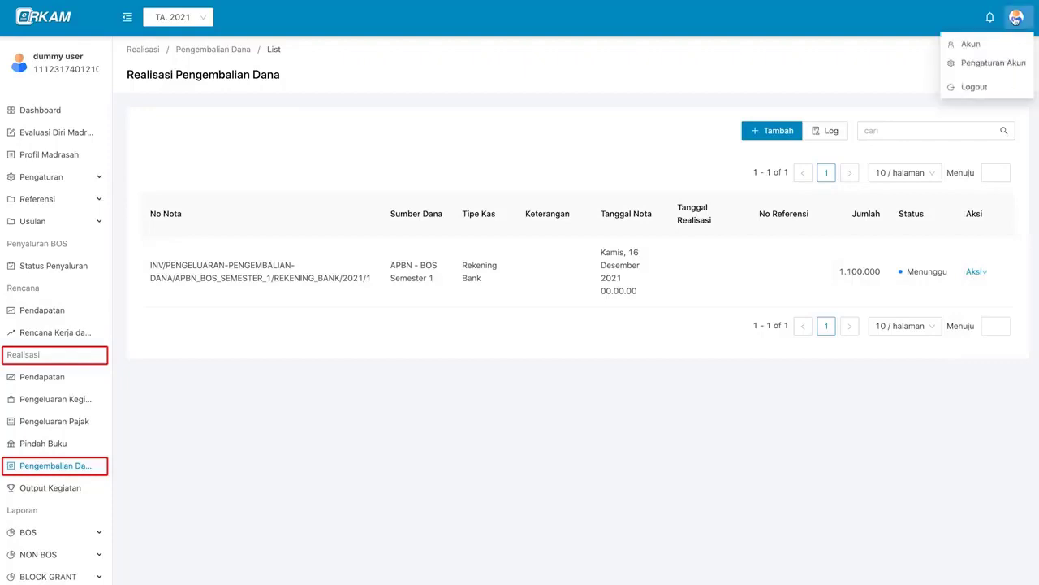
left_click(1009, 91)
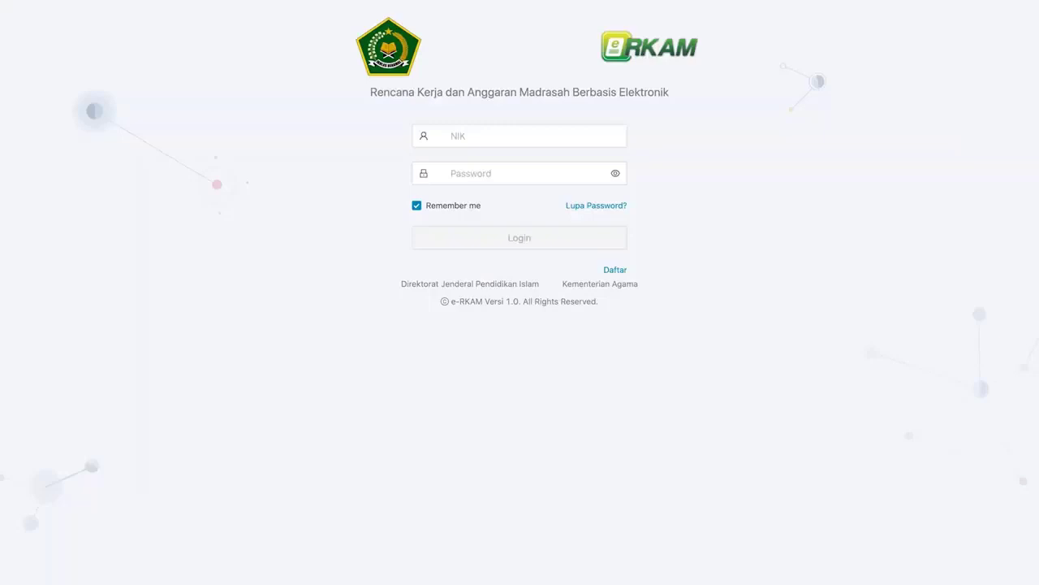
- Log in with the Kepala Madrasah's saved NIK and the account password
left_click(546, 143)
left_click(550, 144)
key("super+v")
left_click(552, 169)
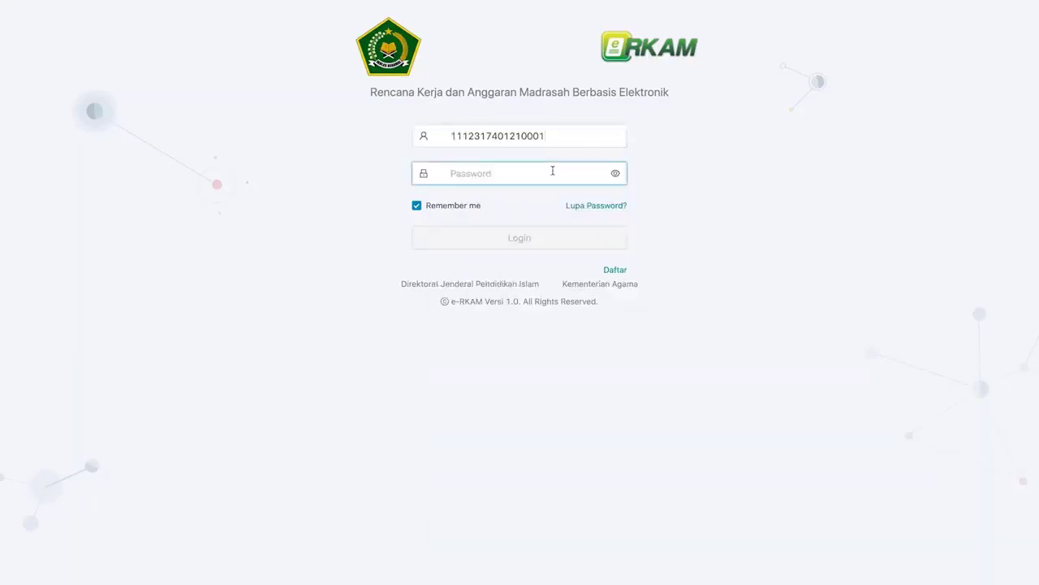
key("super+v")
left_click(549, 247)
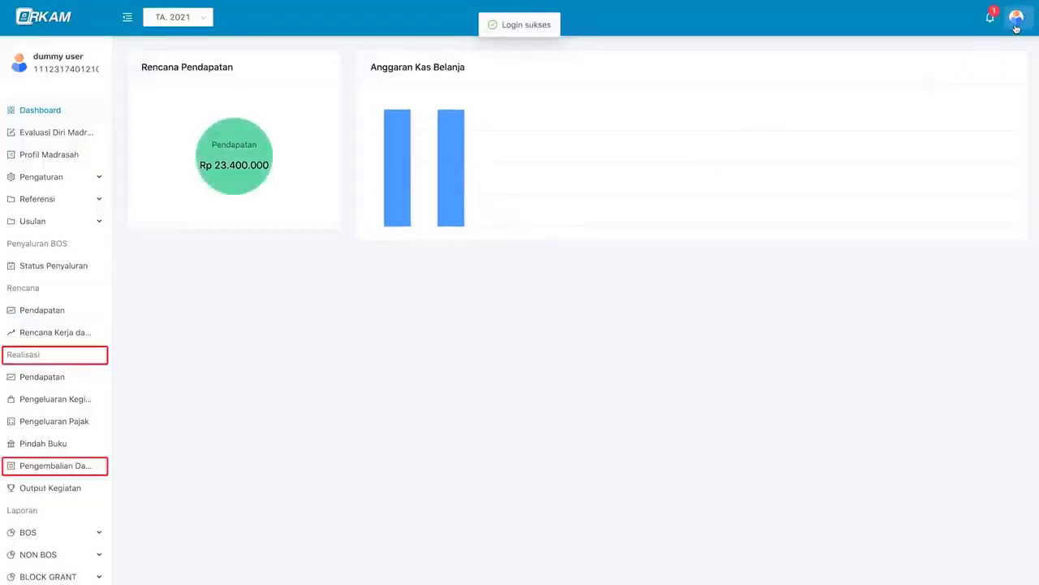
- Confirm the Kepala Madrasah role on the Akun profile, then follow the bell notification to the pending refund note
left_click(1015, 17)
left_click(1005, 42)
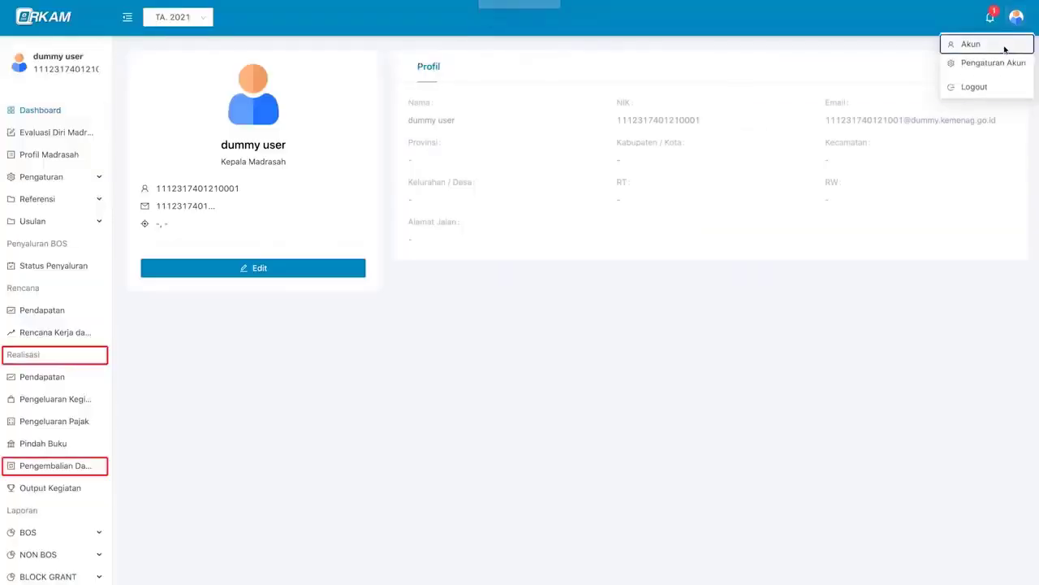
triple_click(266, 162)
left_click(303, 165)
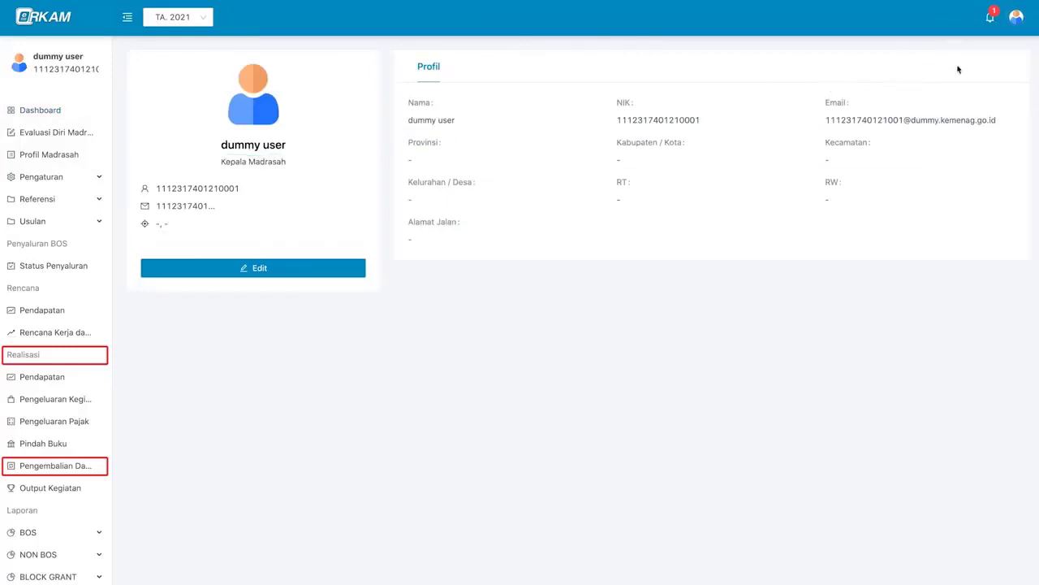
left_click(988, 27)
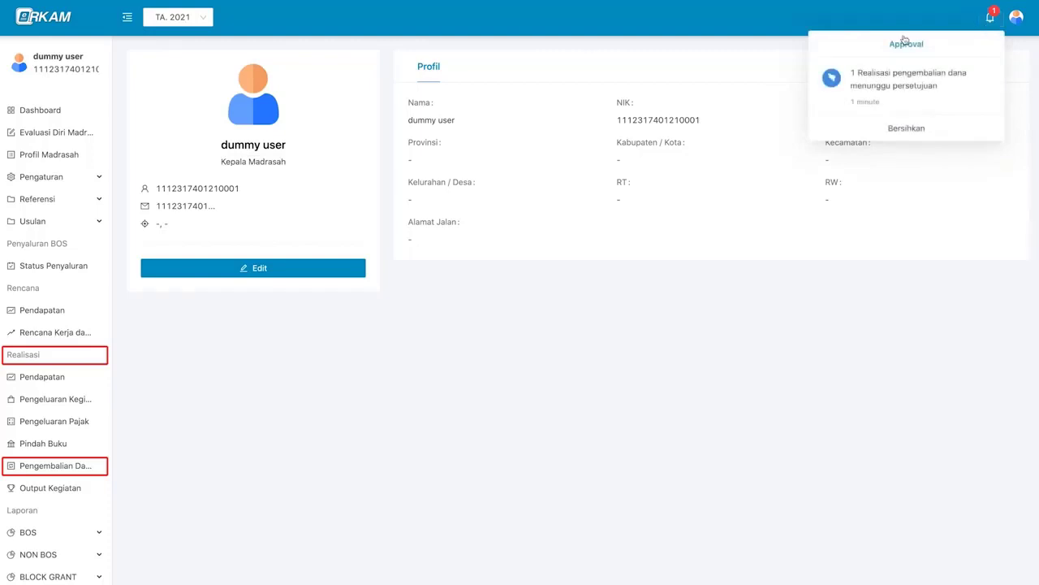
left_click(928, 85)
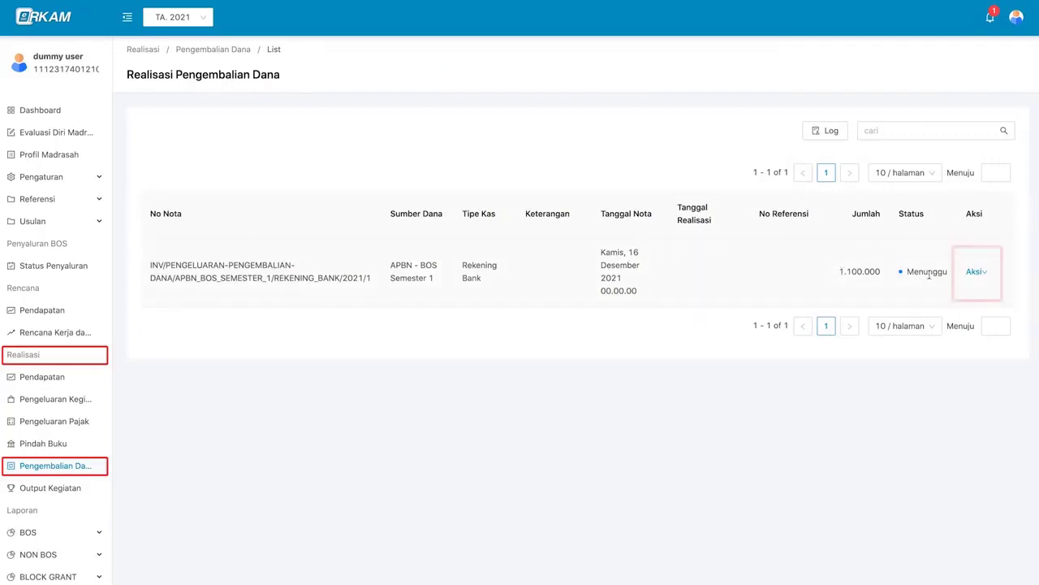
- Approve the 1.100.000 refund note via Aksi > Persetujuan > Disetujui, then sign out of the Kepala Madrasah account
left_click(978, 273)
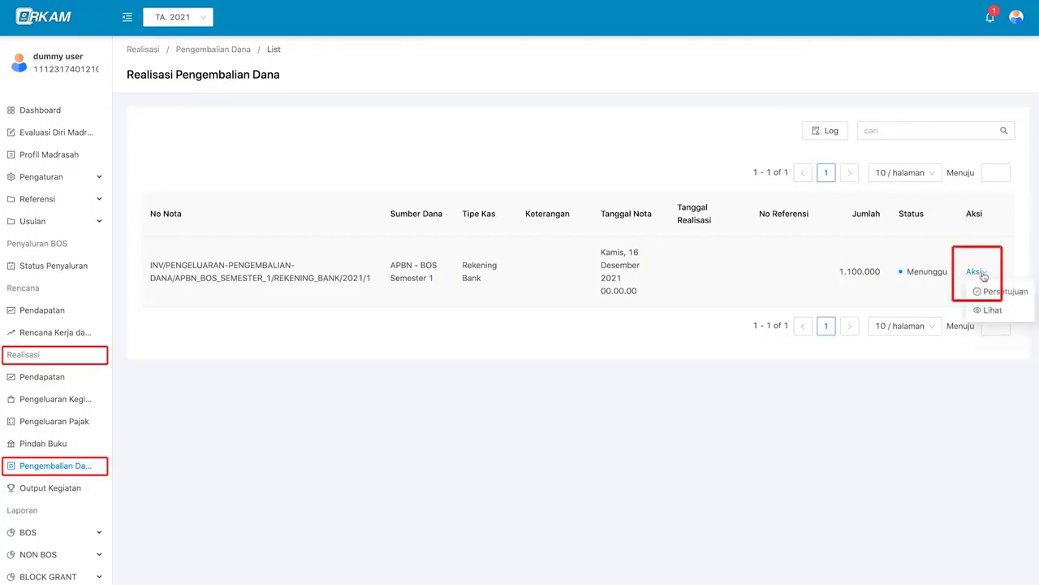
left_click(1005, 291)
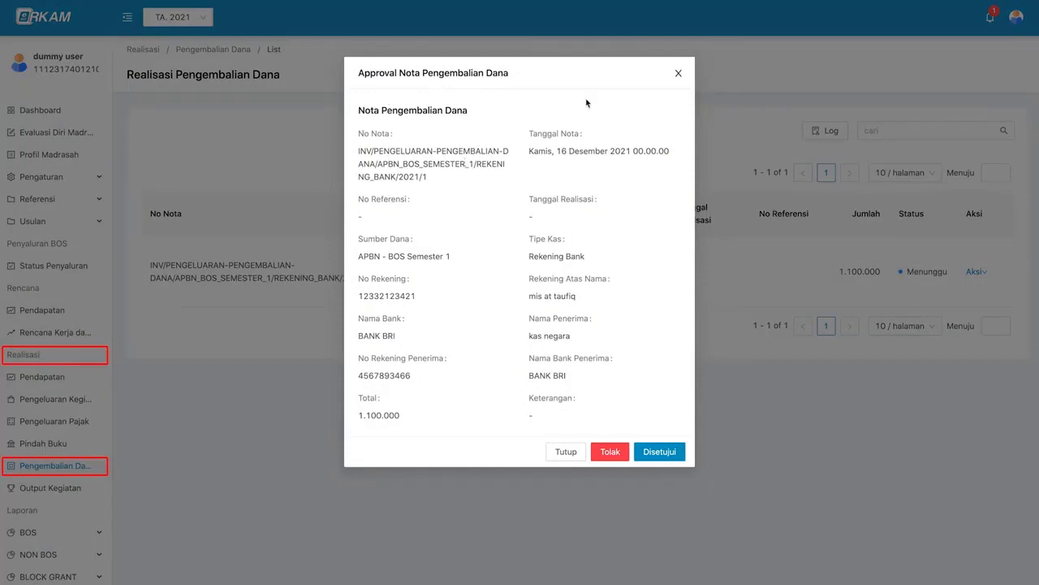
left_click(683, 453)
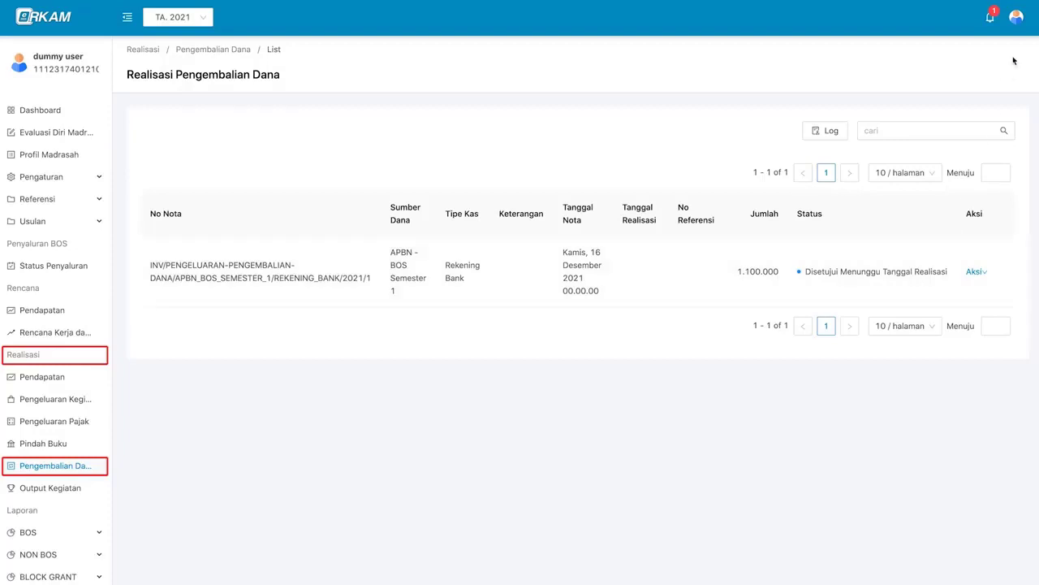
left_click(1017, 24)
left_click(1013, 86)
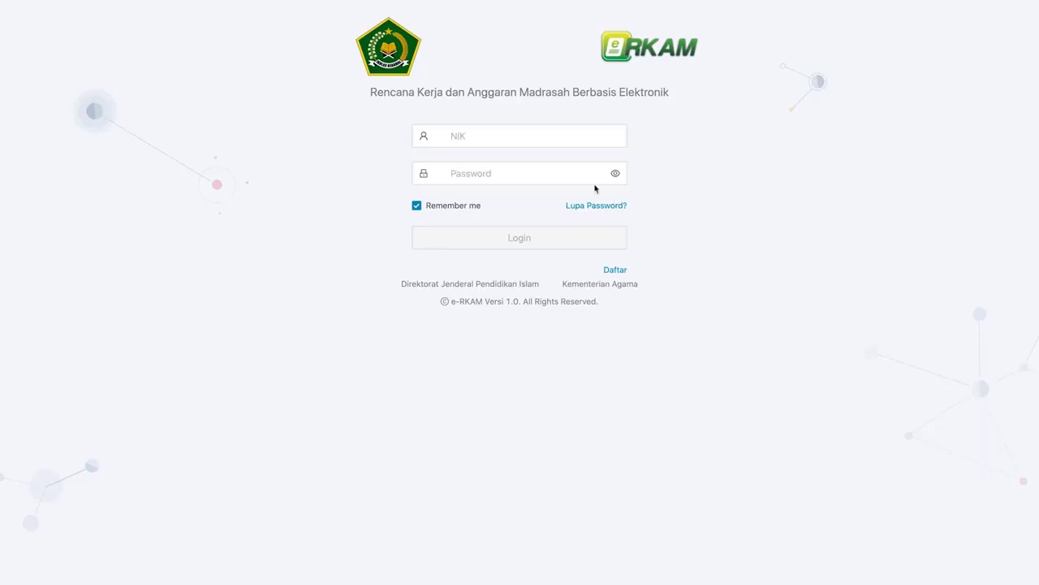
- Log in with the Bendahara Madrasah's saved NIK and the account password
left_click(575, 138)
key("super+v")
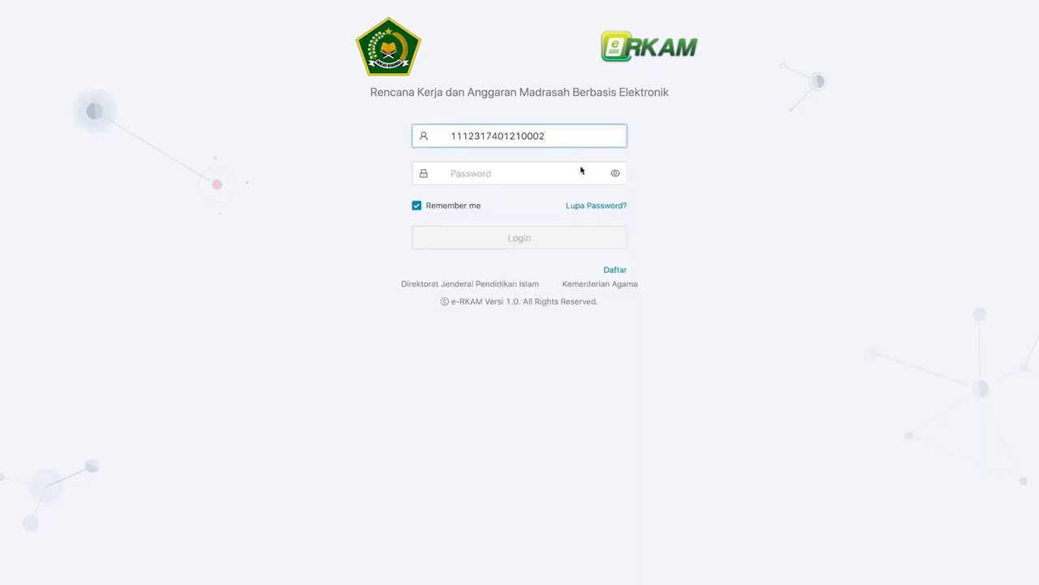
left_click(581, 169)
key("super+v")
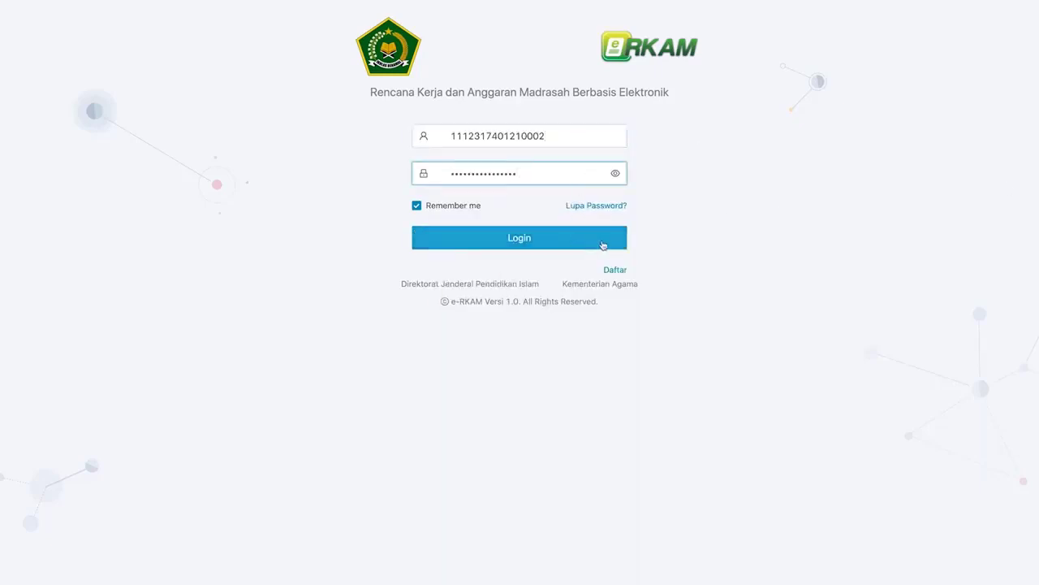
left_click(602, 244)
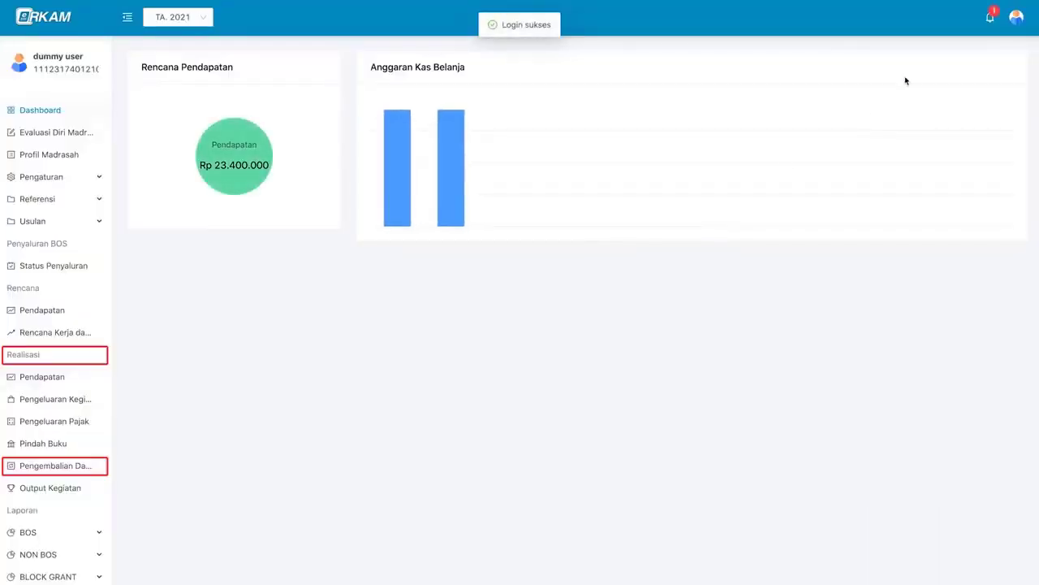
- Confirm the Bendahara Madrasah role on the Akun profile, then follow the bell notification to the approved refund note
left_click(1016, 19)
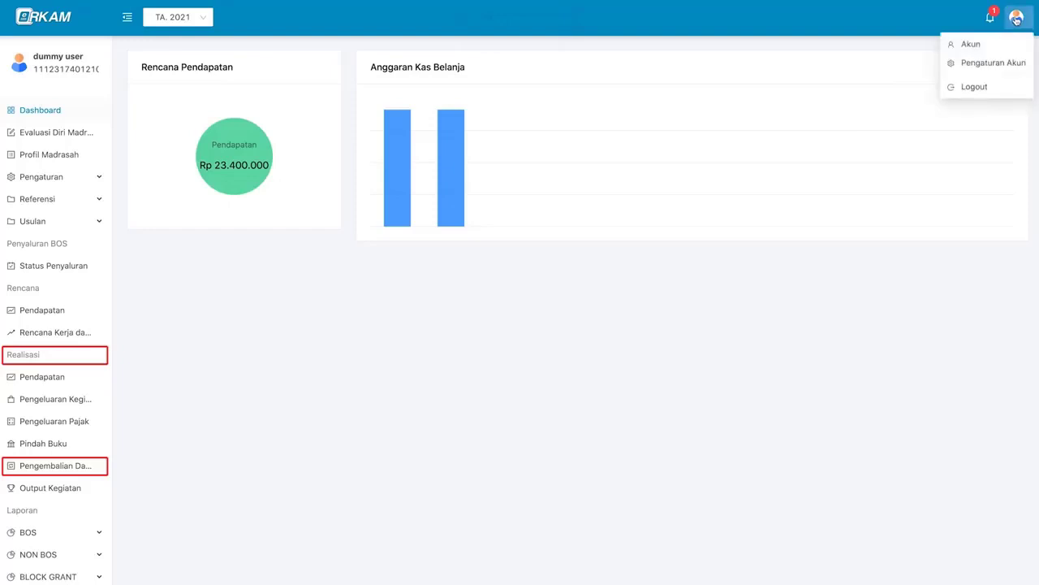
left_click(991, 43)
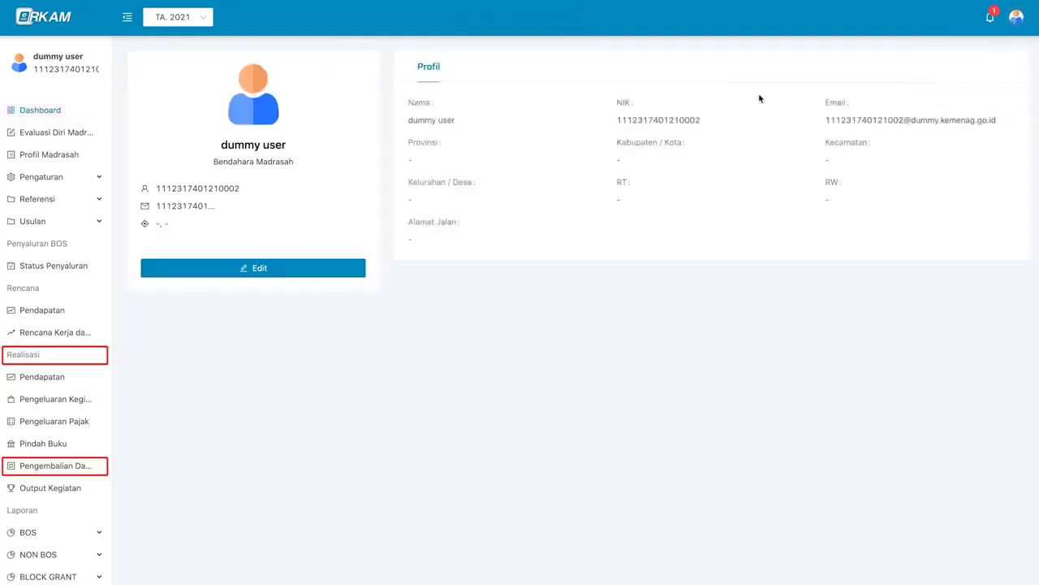
triple_click(284, 162)
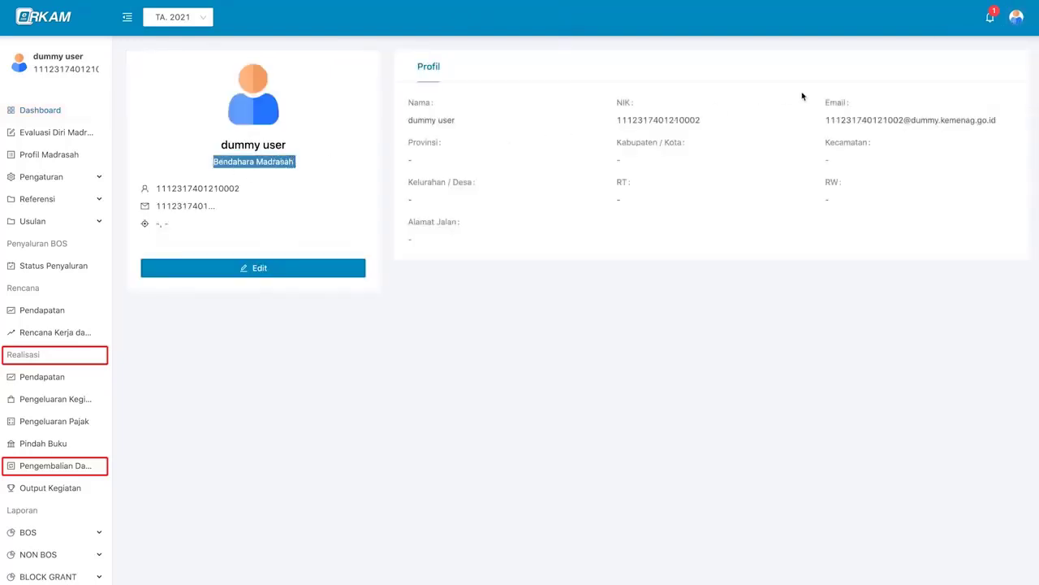
left_click(990, 17)
left_click(963, 92)
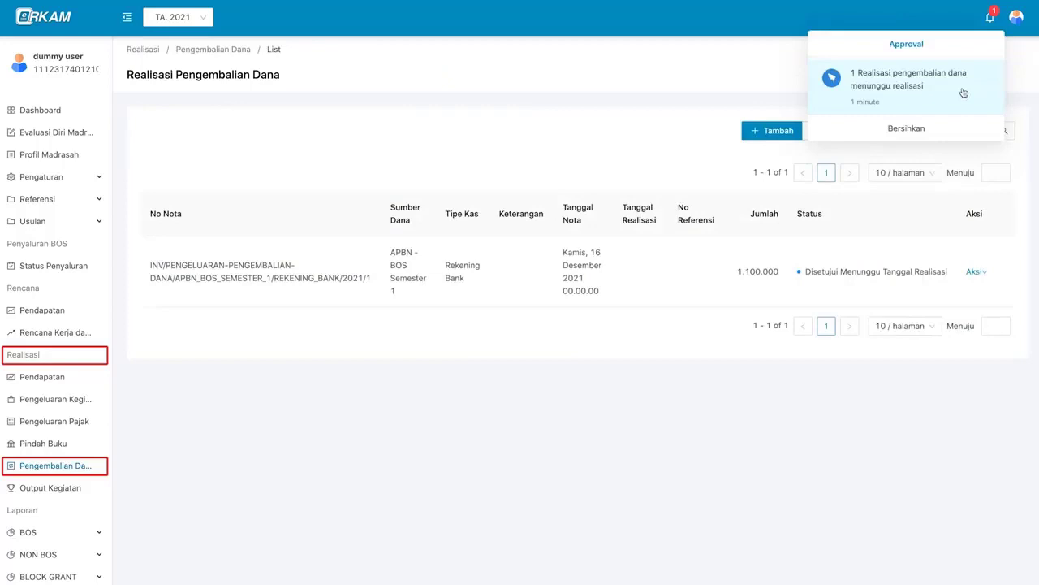
left_click(924, 276)
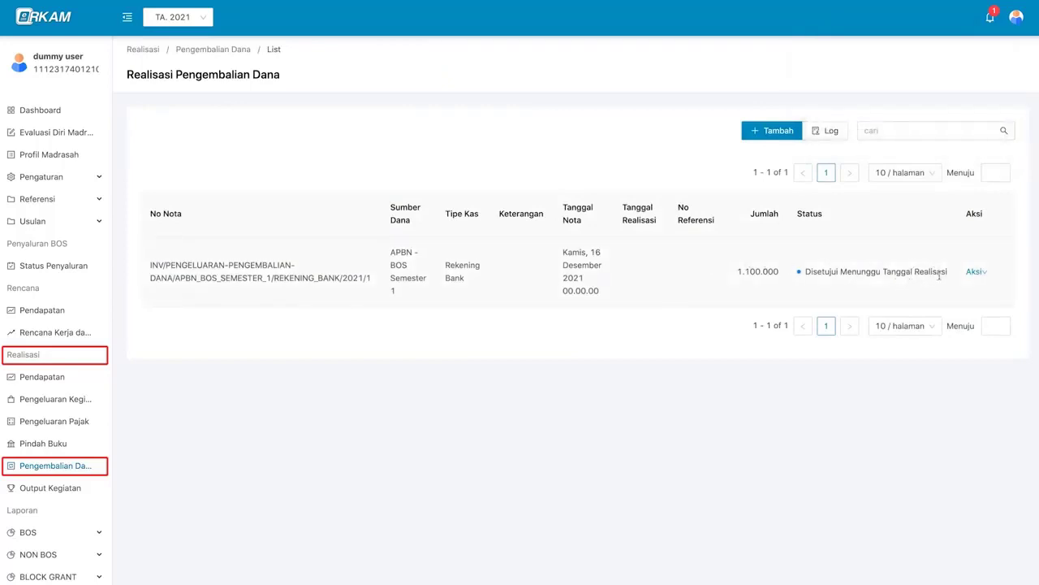
- Through Aksi > Tanggal Realisasi, enter date 17 December 2021 and No Referensi 123, and save
mouse_move(971, 272)
left_click(980, 291)
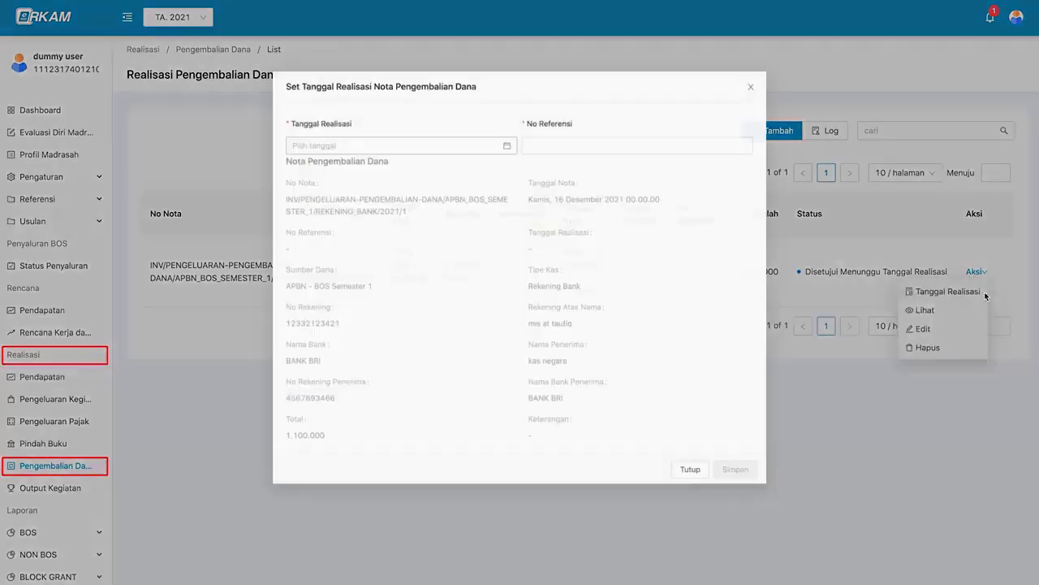
left_click(454, 135)
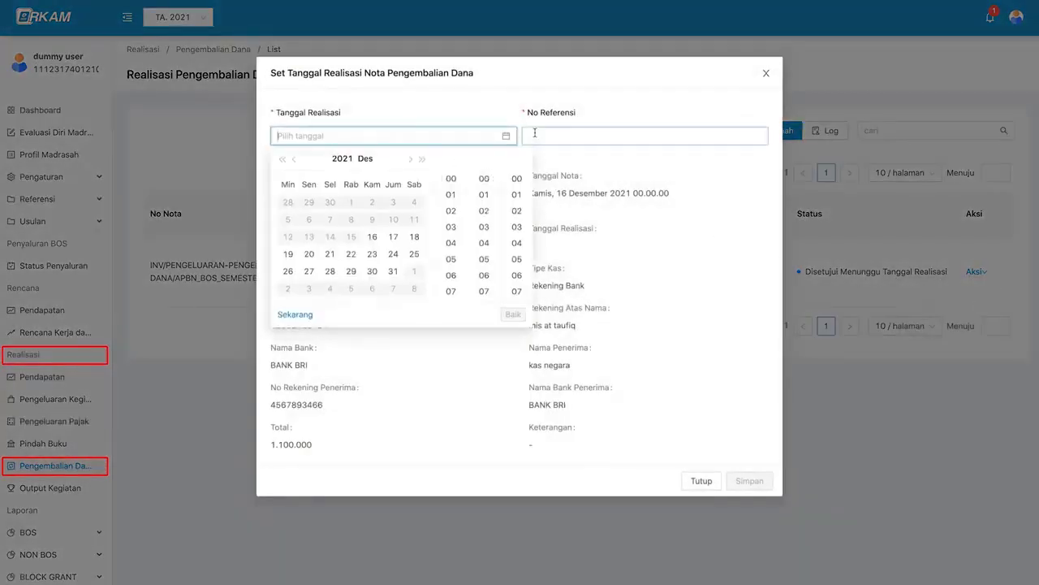
left_click(392, 237)
type("123")
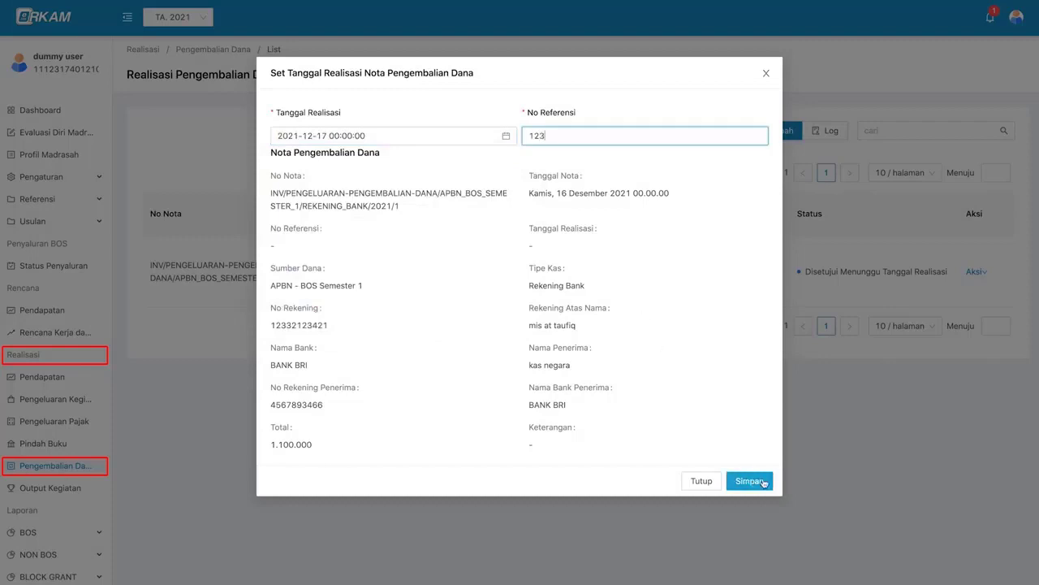
left_click(761, 482)
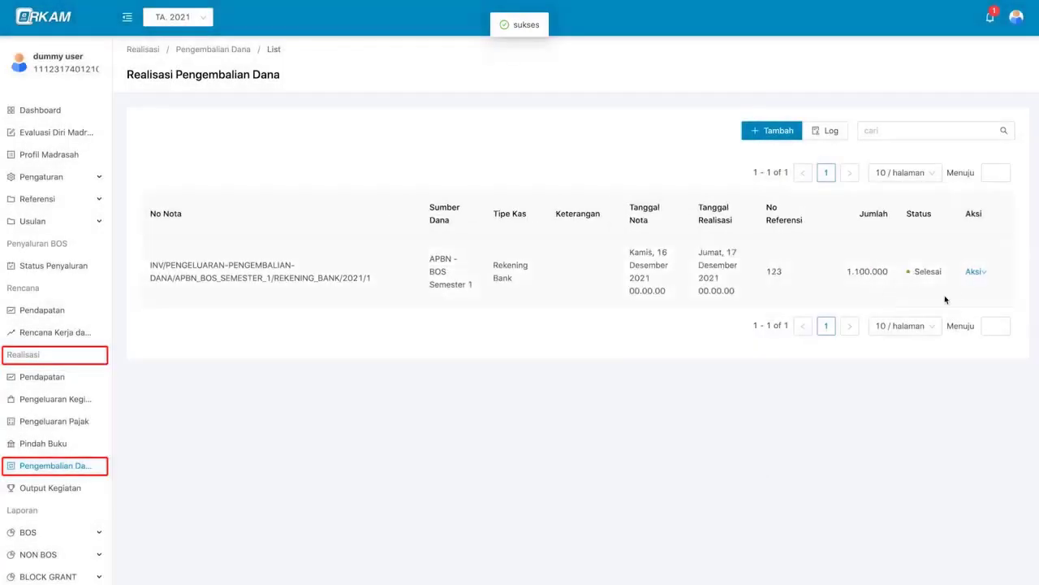